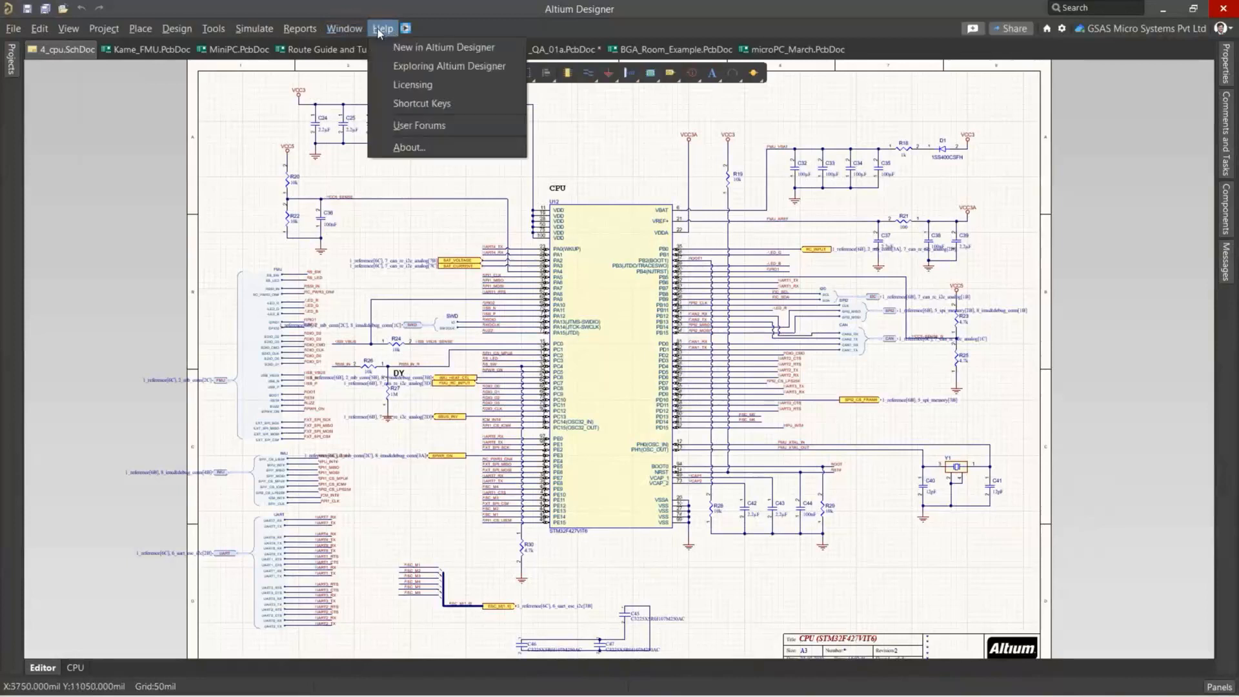
Check the installed version and licence information, and view the document structure of the open projects.
left_click(397, 147)
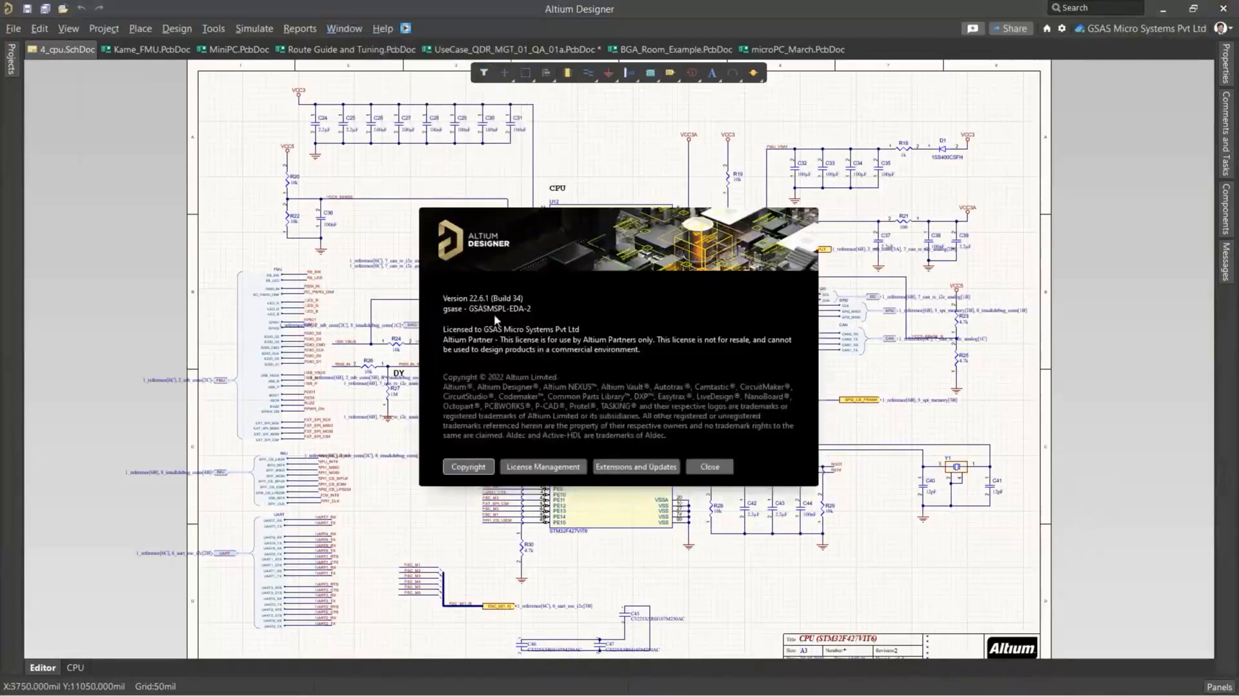
left_click(723, 468)
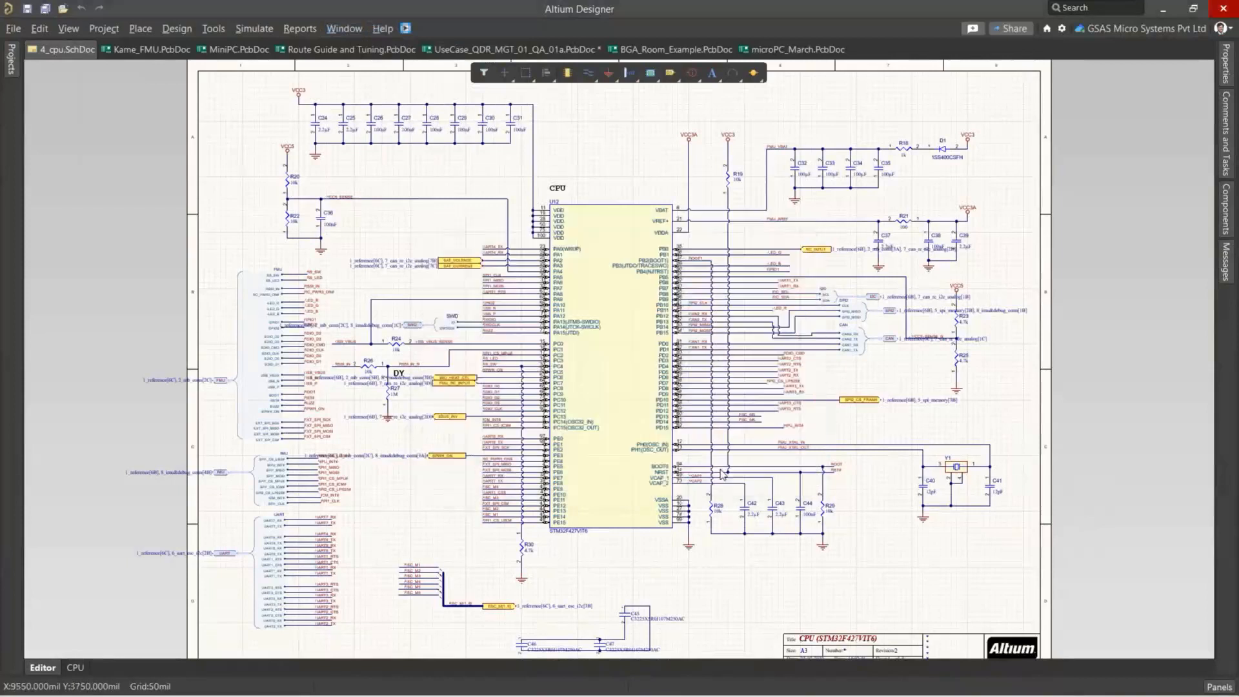
left_click(14, 65)
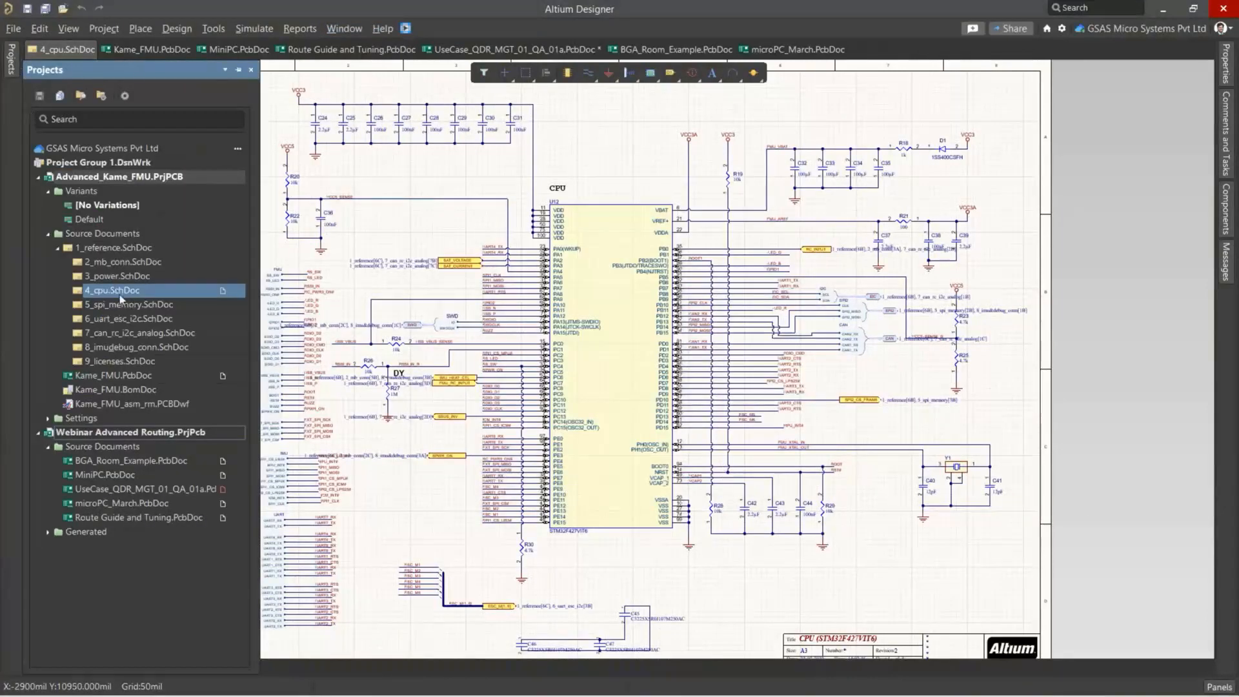
Place differential pair directives on the USB_N and USB_P wires of the CPU in the 4_cpu schematic.
scroll(526, 397, "up", 3, "ctrl")
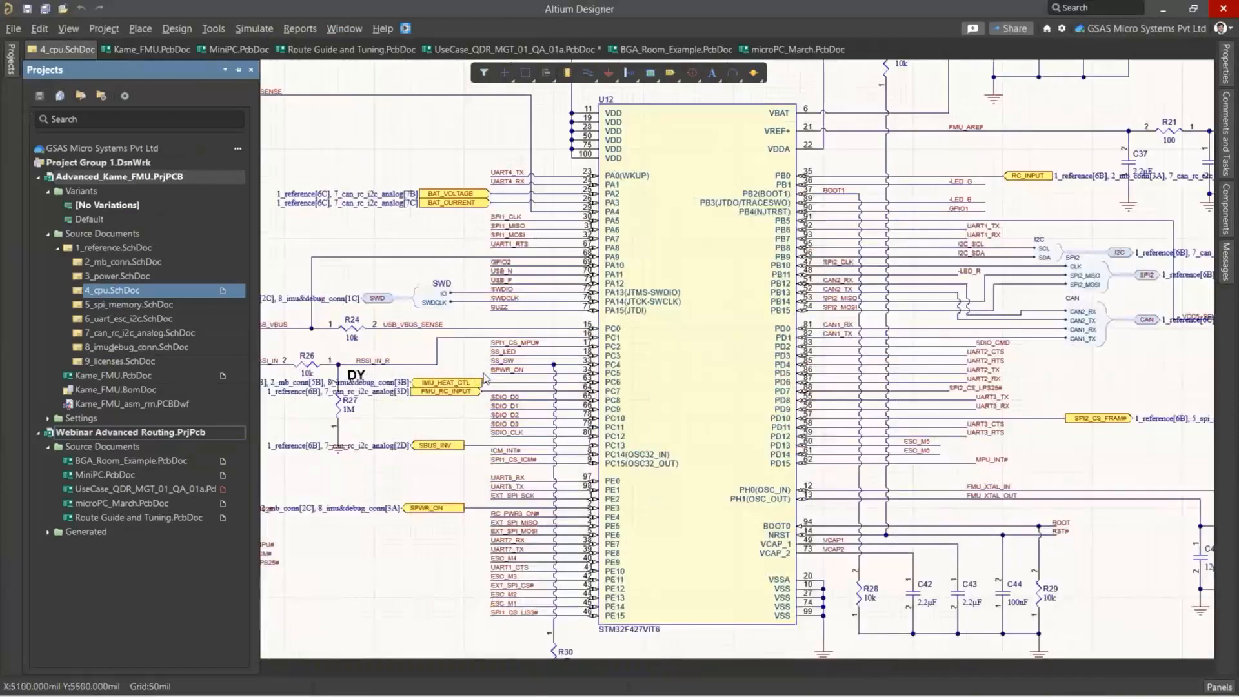
right_click_drag(506, 292, 493, 376)
scroll(497, 318, "up", 2, "ctrl")
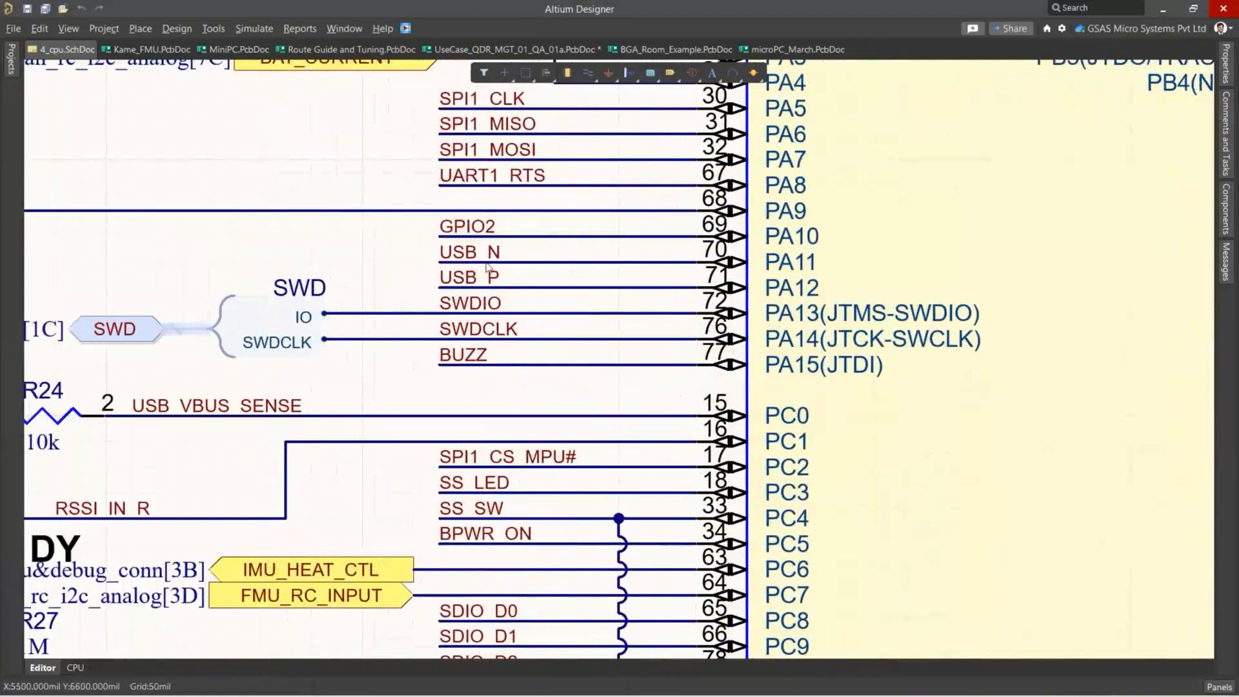
scroll(487, 267, "up", 1, "ctrl")
scroll(487, 267, "up", 1, "ctrl")
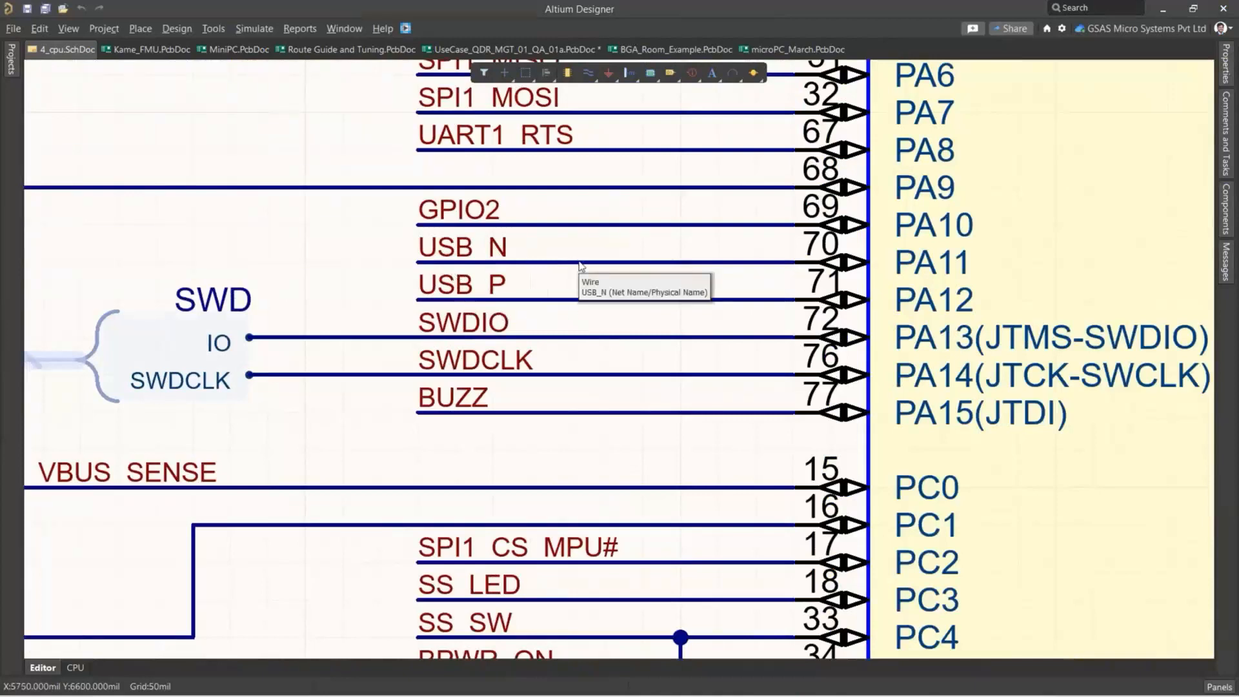
left_click(140, 29)
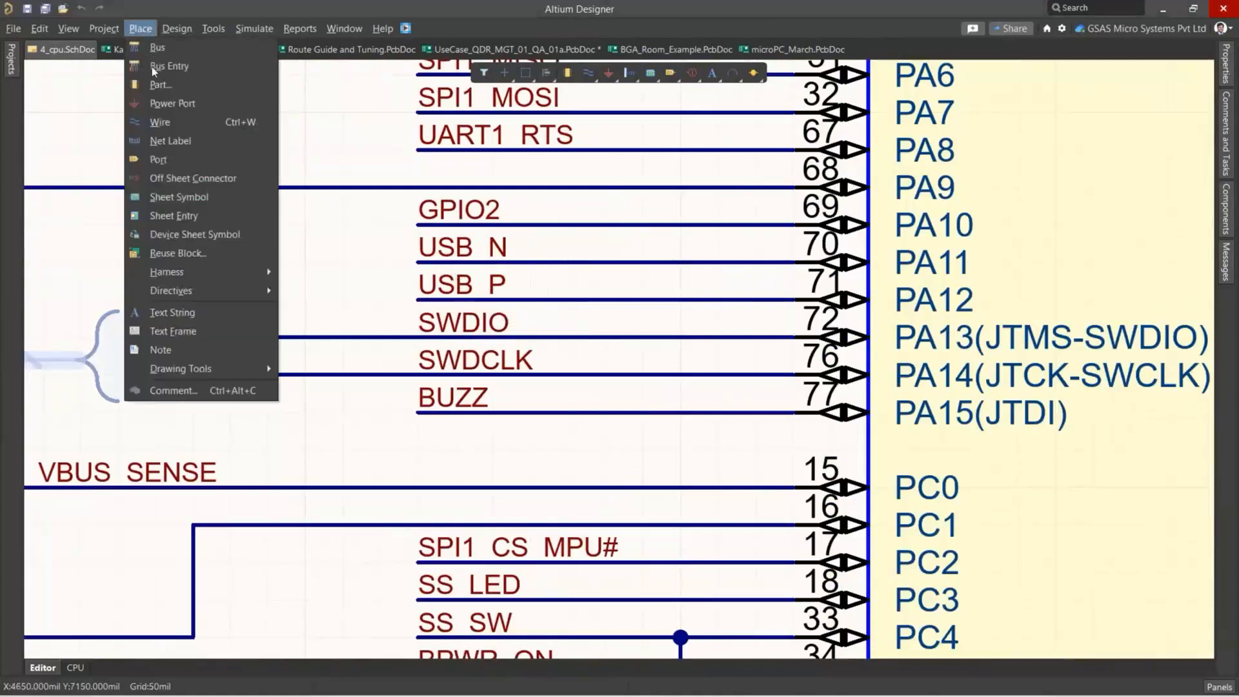
mouse_move(228, 295)
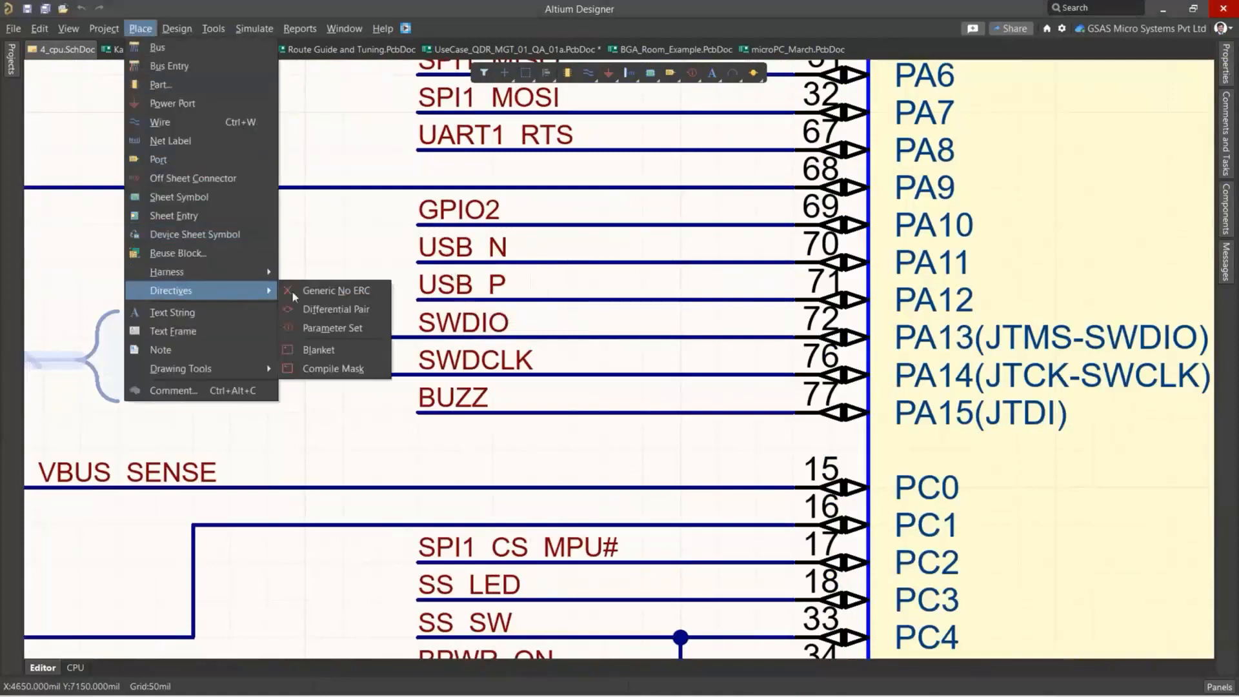
left_click(331, 308)
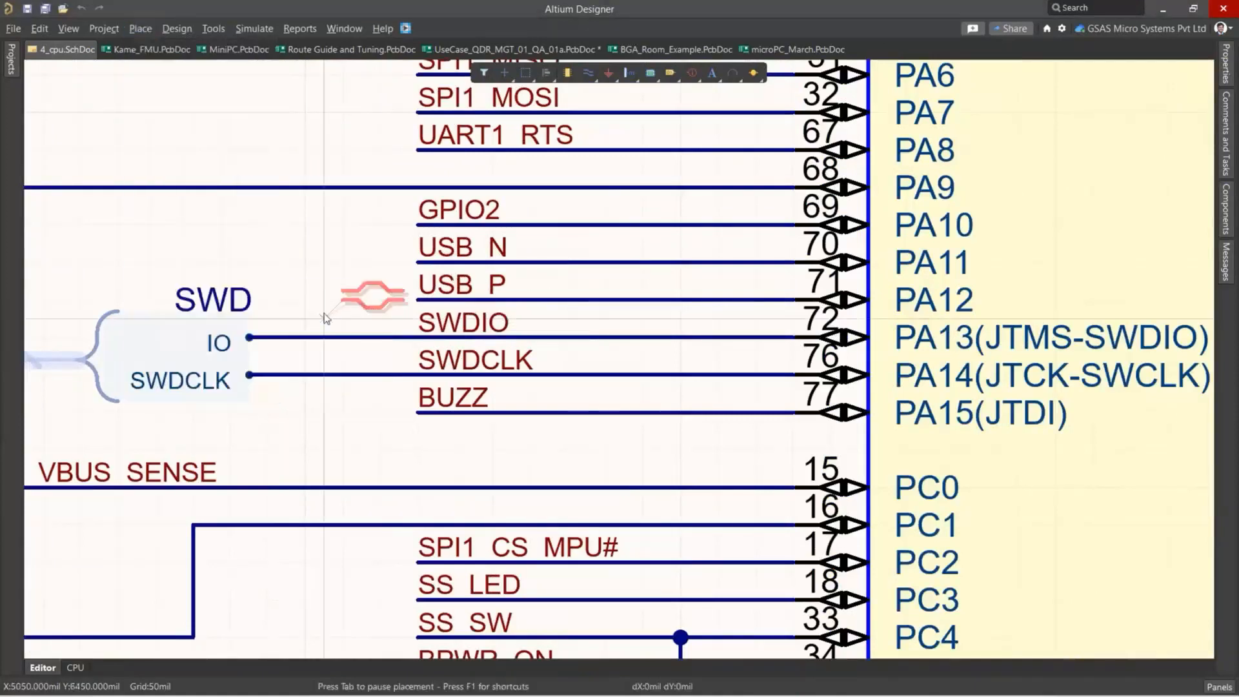
left_click(567, 263)
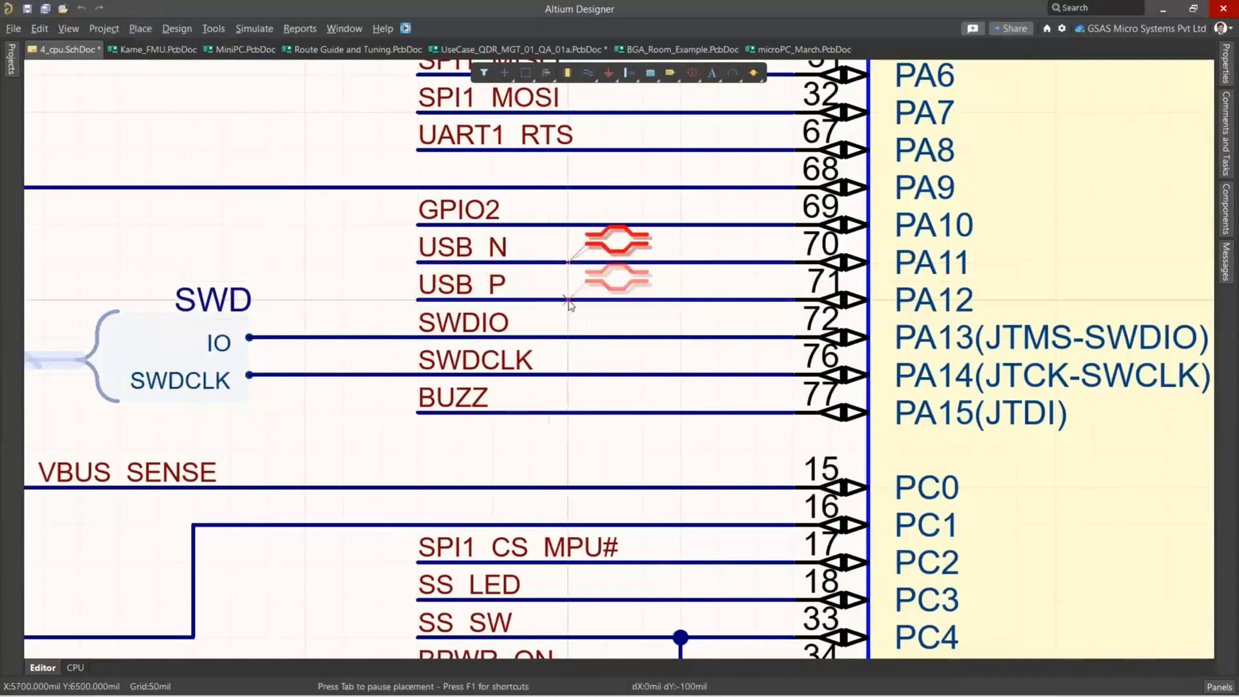
left_click(568, 300)
key("Escape")
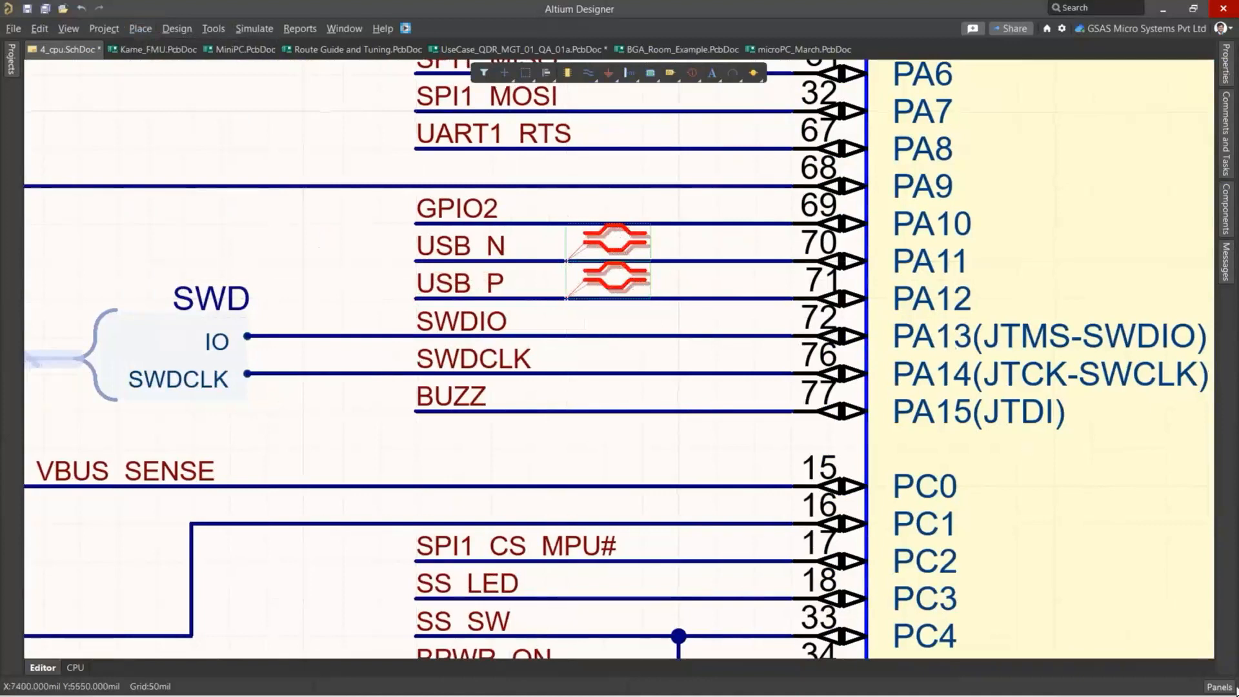
Add a Differential Pairs Routing rule to the two selected differential pair directives on USB_N and USB_P.
left_click(1216, 688)
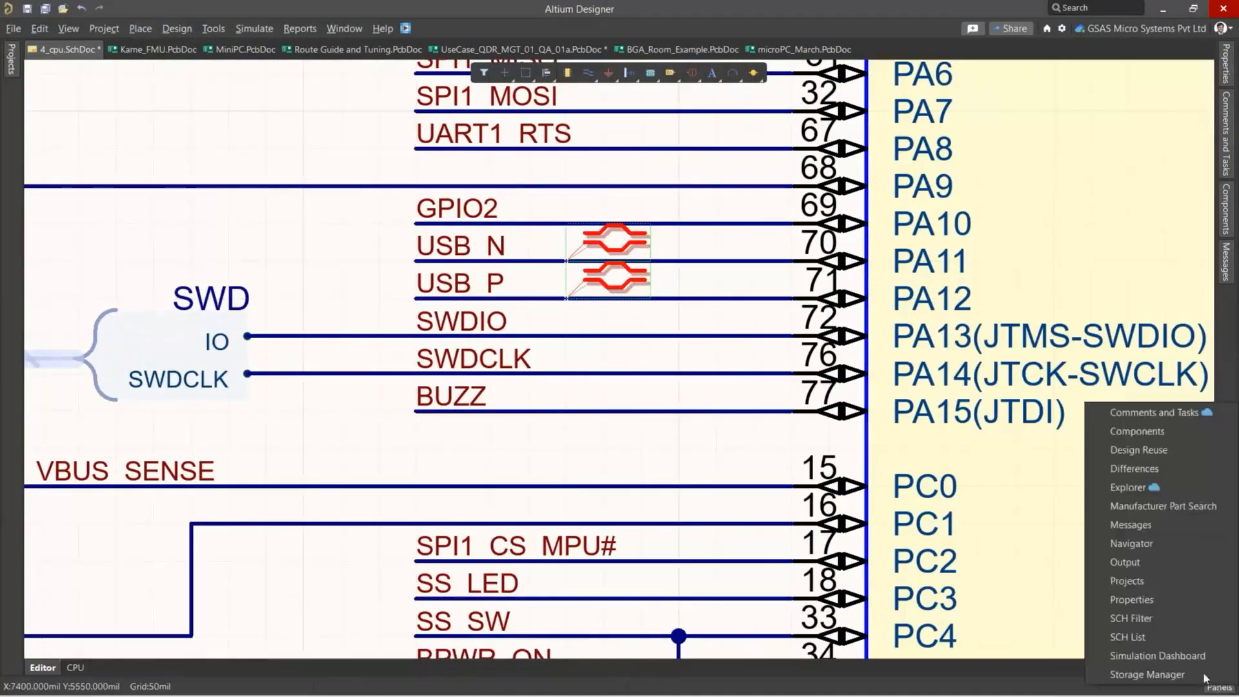
left_click(1160, 600)
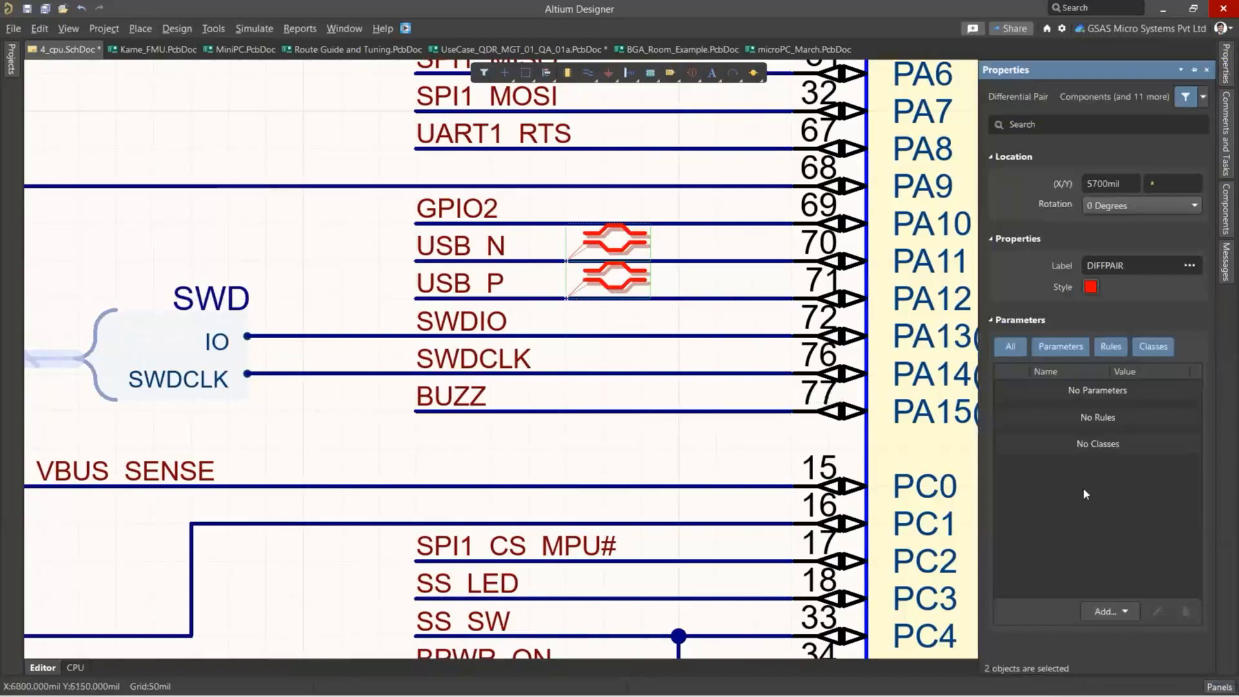
left_click(1118, 610)
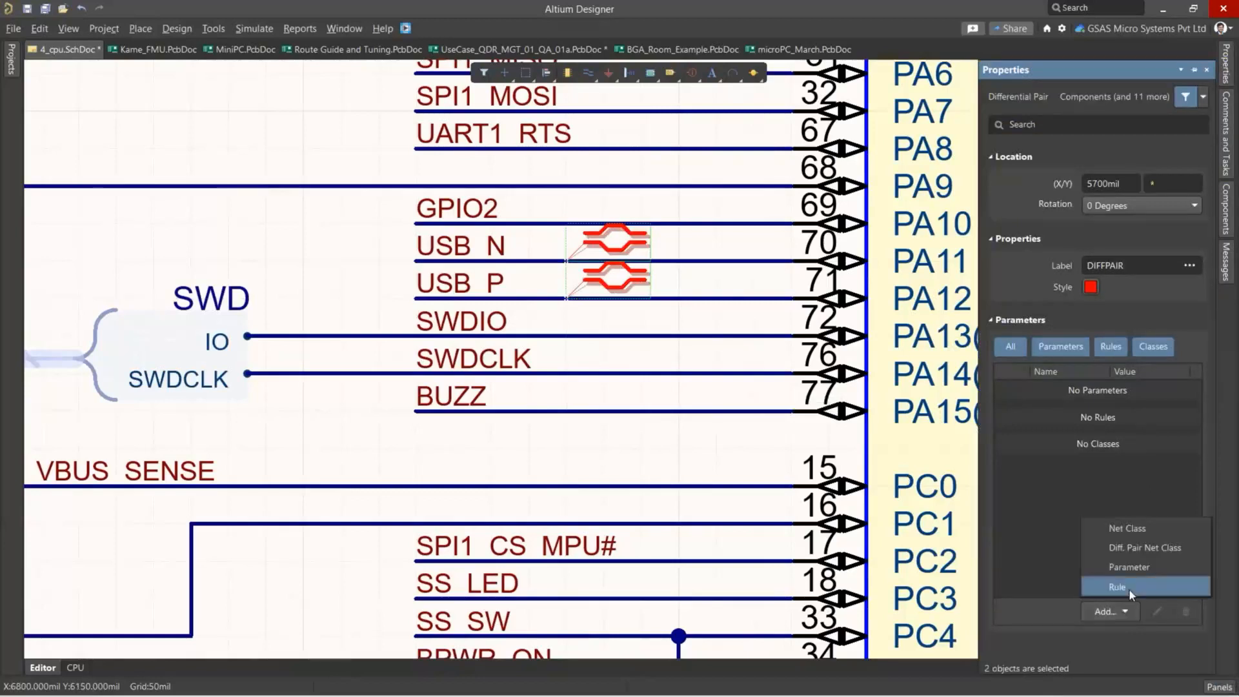
left_click(1129, 589)
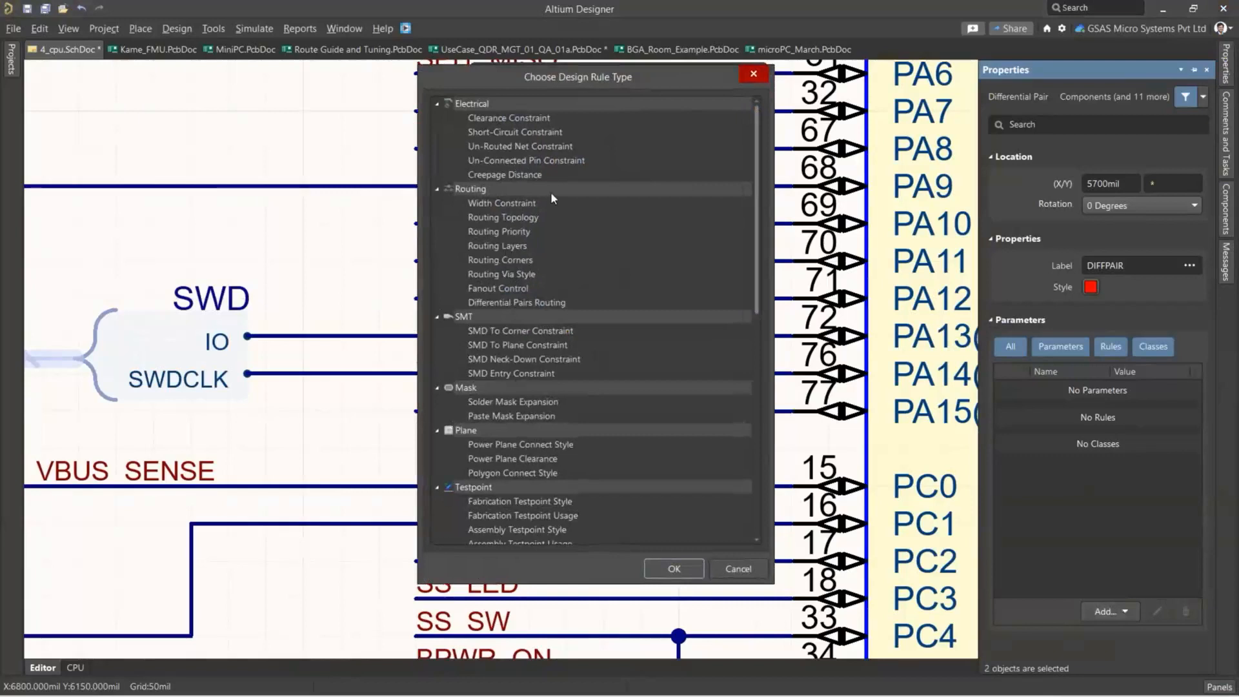
left_click(501, 301)
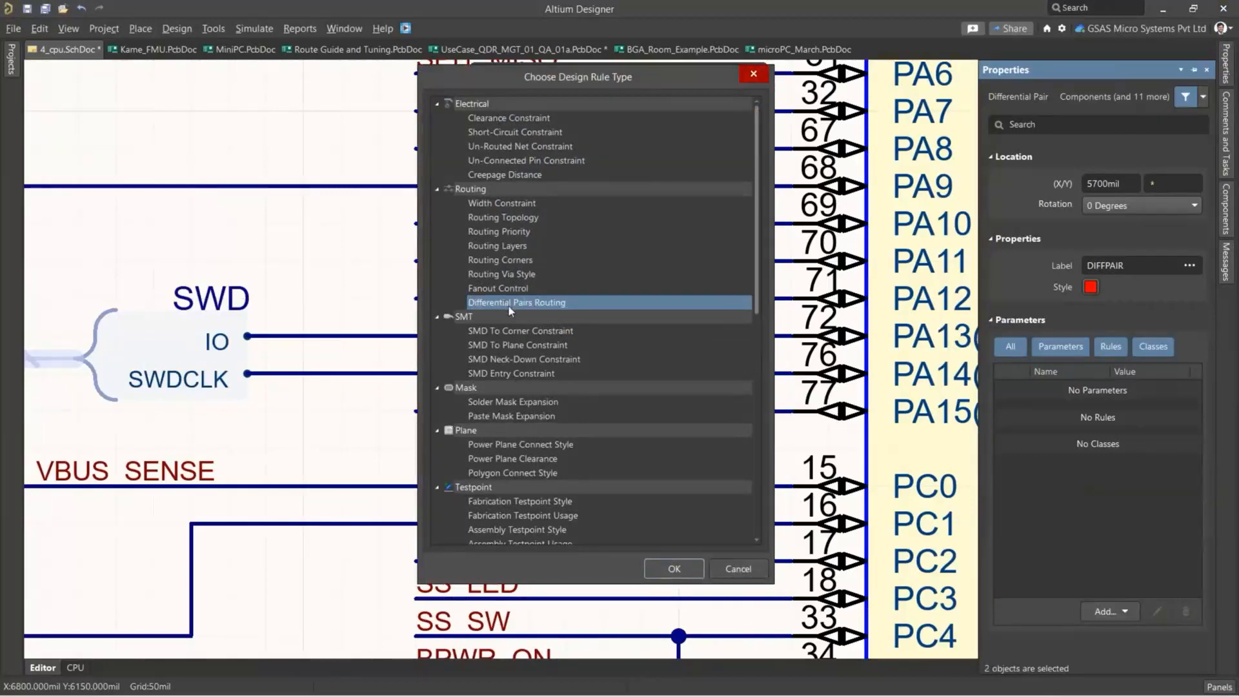
left_click(674, 569)
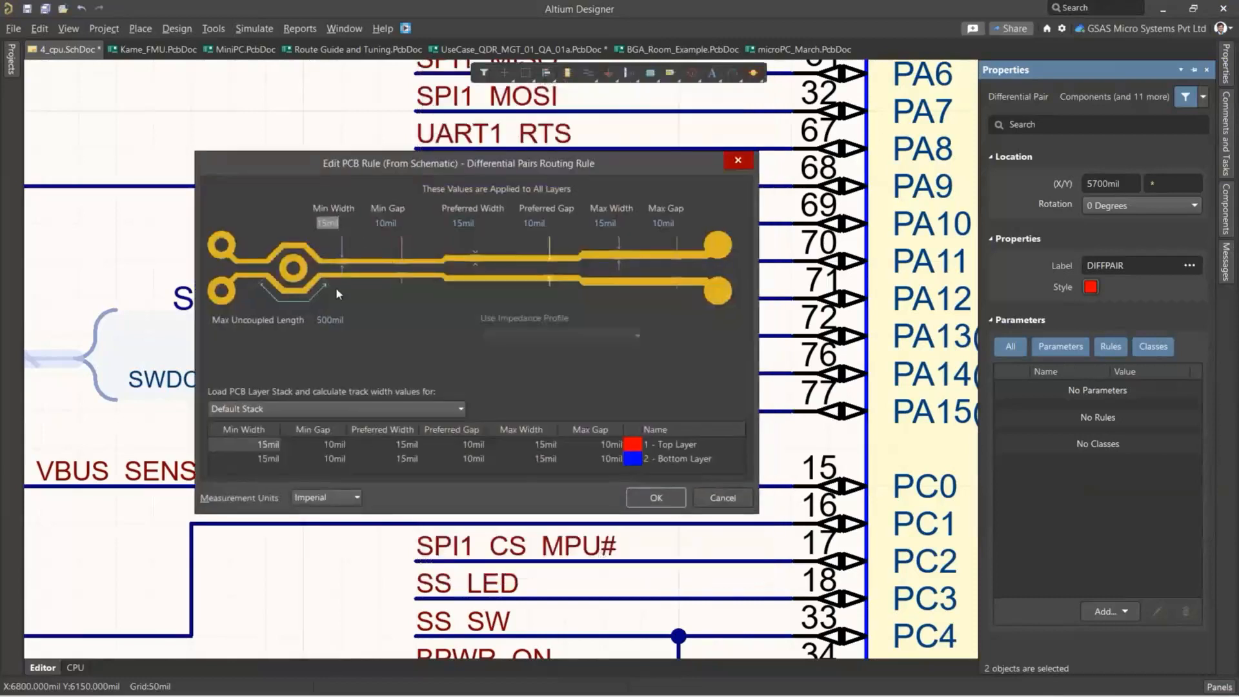
Switch the routing rule's measurement units to metric and set its minimum width and minimum gap to 0.1 mm.
left_click(338, 508)
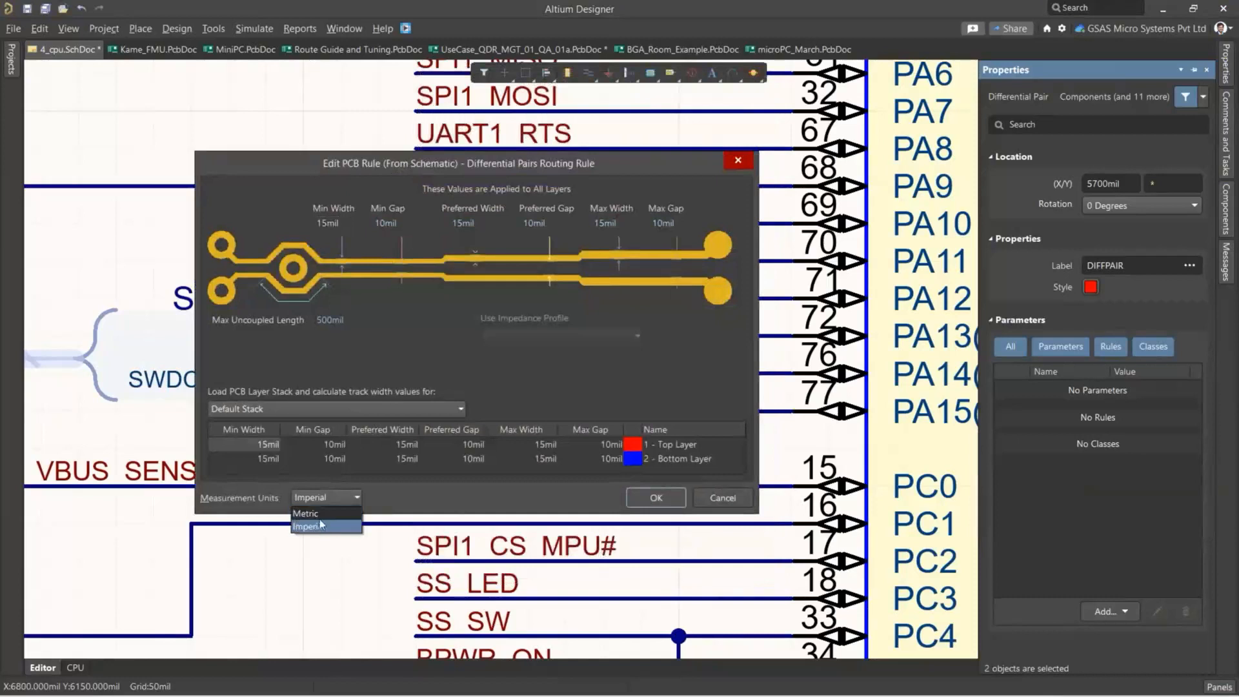
left_click(321, 524)
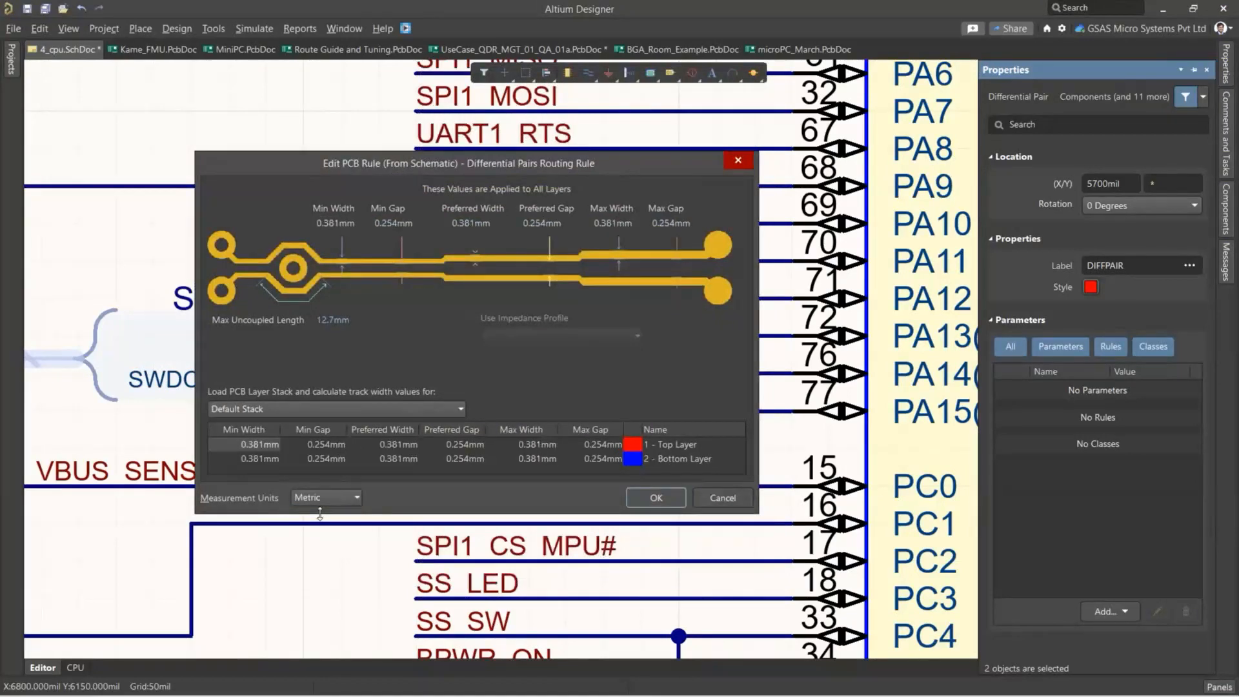
left_click(339, 223)
key("BackSpace")
key("BackSpace")
key("BackSpace")
type("1")
left_click(397, 223)
left_click(398, 223)
key("BackSpace")
key("BackSpace")
key("BackSpace")
type("1")
Set the rule's preferred width and preferred gap to 0.15 mm and accept the rule.
left_click(475, 224)
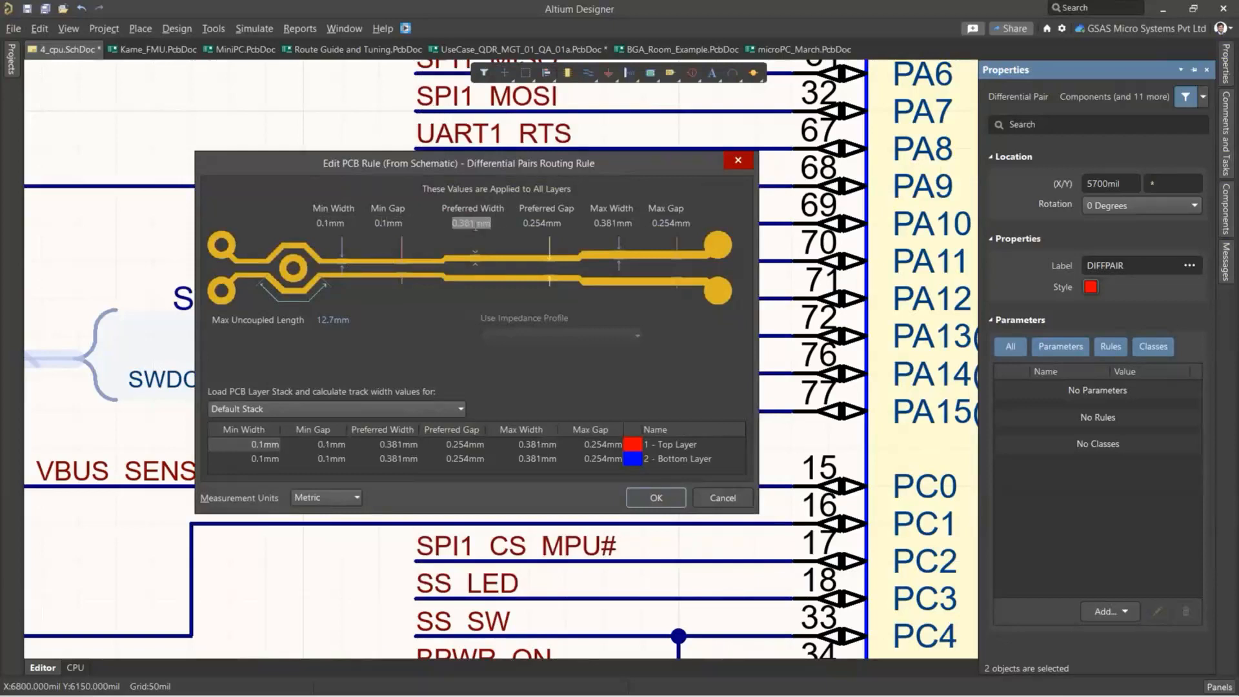
left_click(475, 223)
key("BackSpace")
key("BackSpace")
key("BackSpace")
type("15")
left_click(548, 223)
left_click(547, 223)
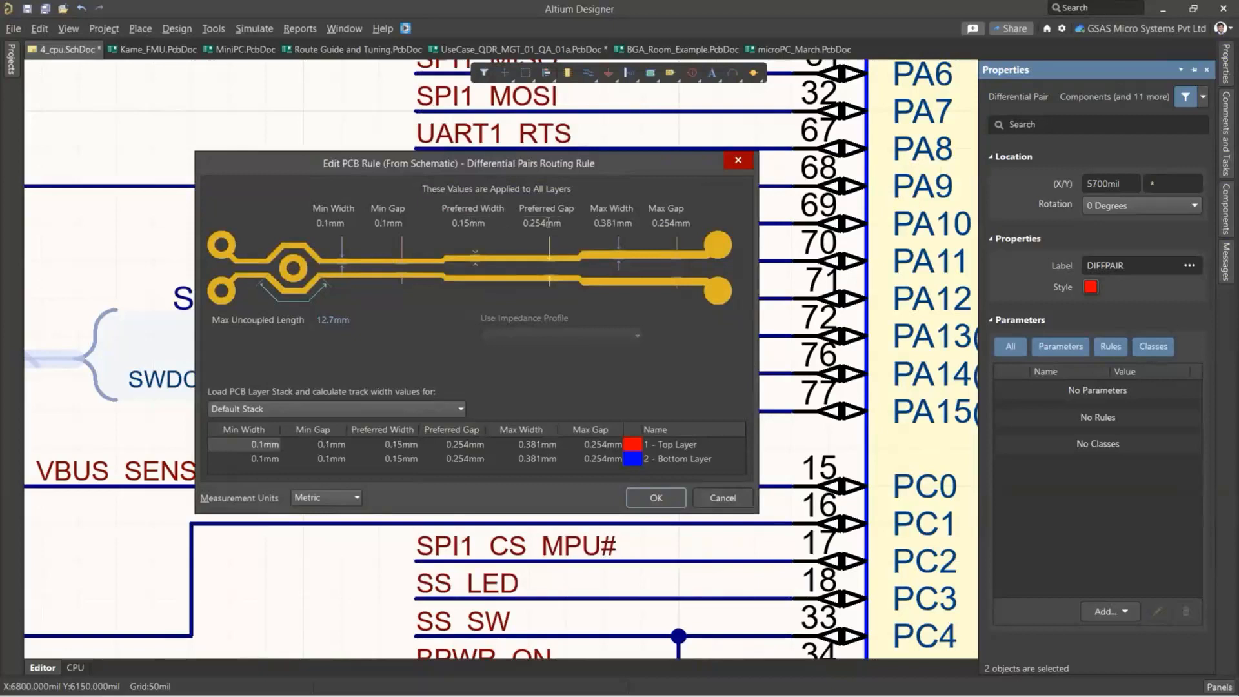
key("BackSpace")
key("BackSpace")
key("BackSpace")
type("15")
left_click(776, 3)
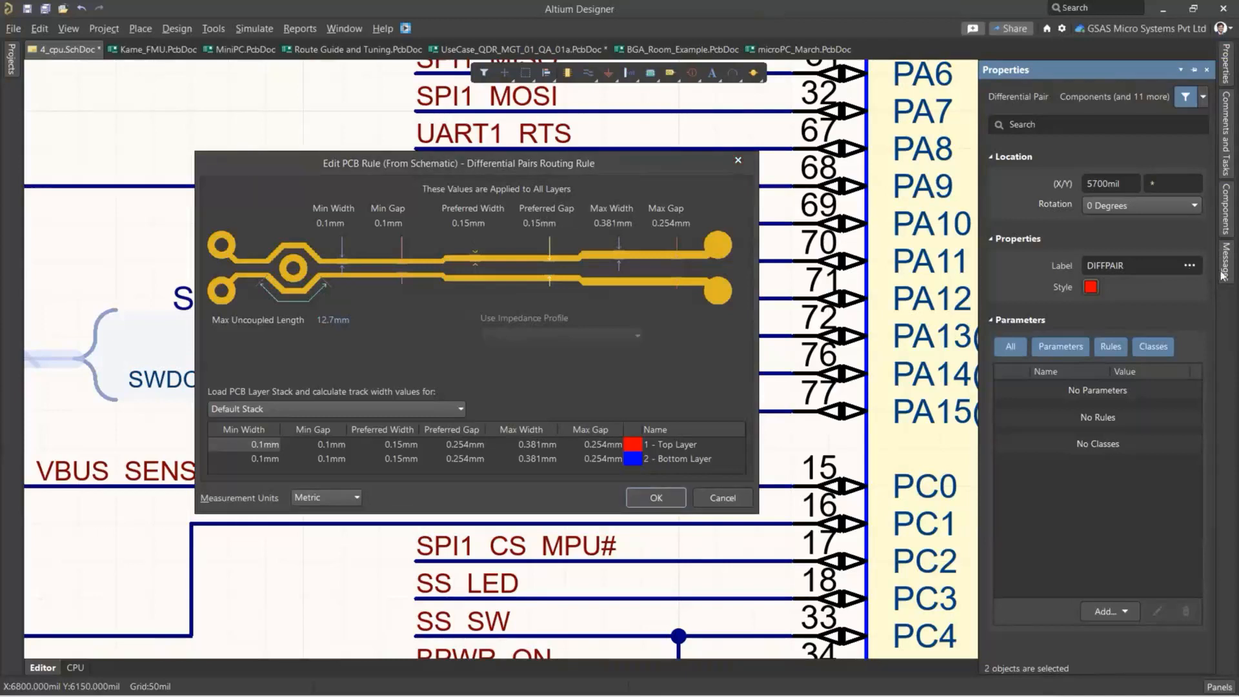
left_click(663, 501)
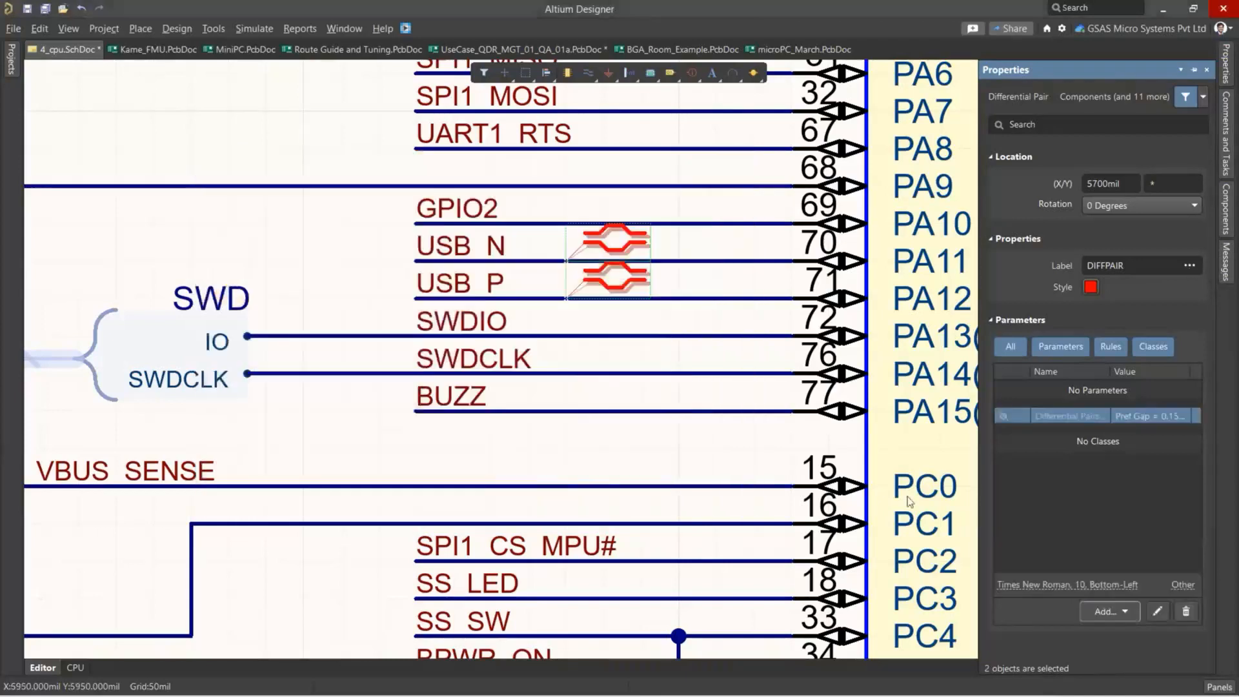
Show the differential pairs rule text on the schematic and hide it again.
left_click(1005, 417)
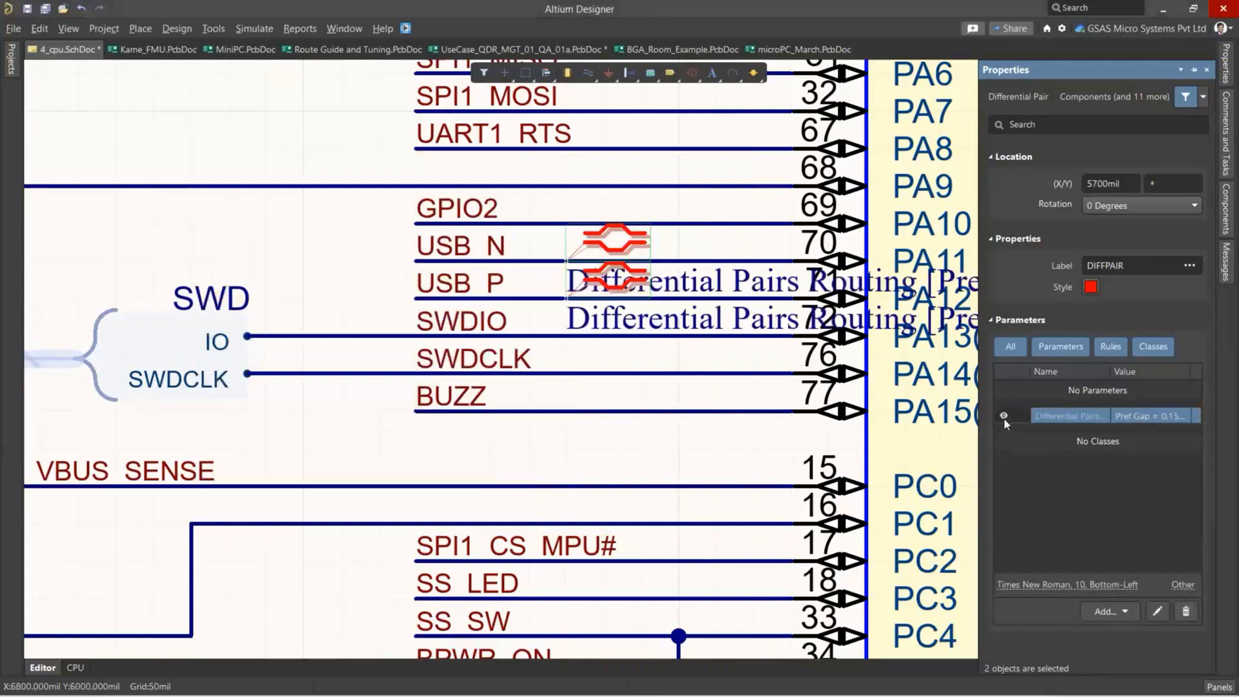
left_click(1004, 417)
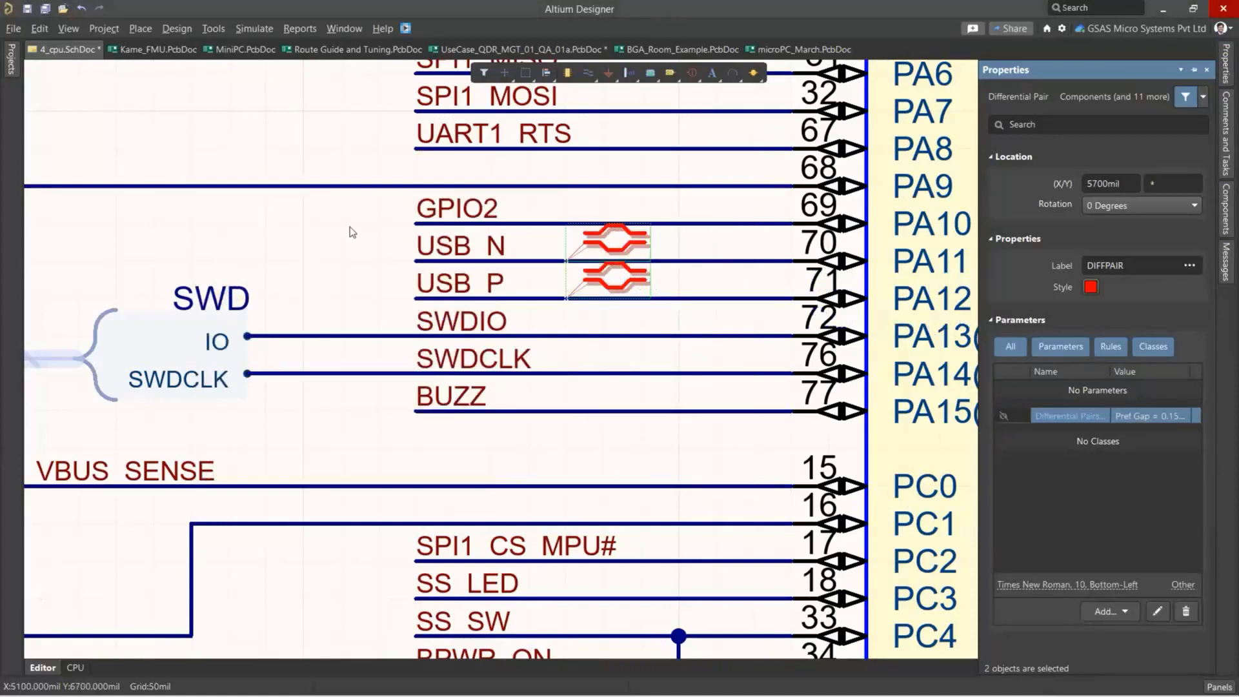
Update Kame_FMU.PcbDoc from the schematic by executing the engineering change order that adds the differential pairs routing rule.
scroll(351, 232, "down", 2, "ctrl")
scroll(350, 229, "down", 1, "ctrl")
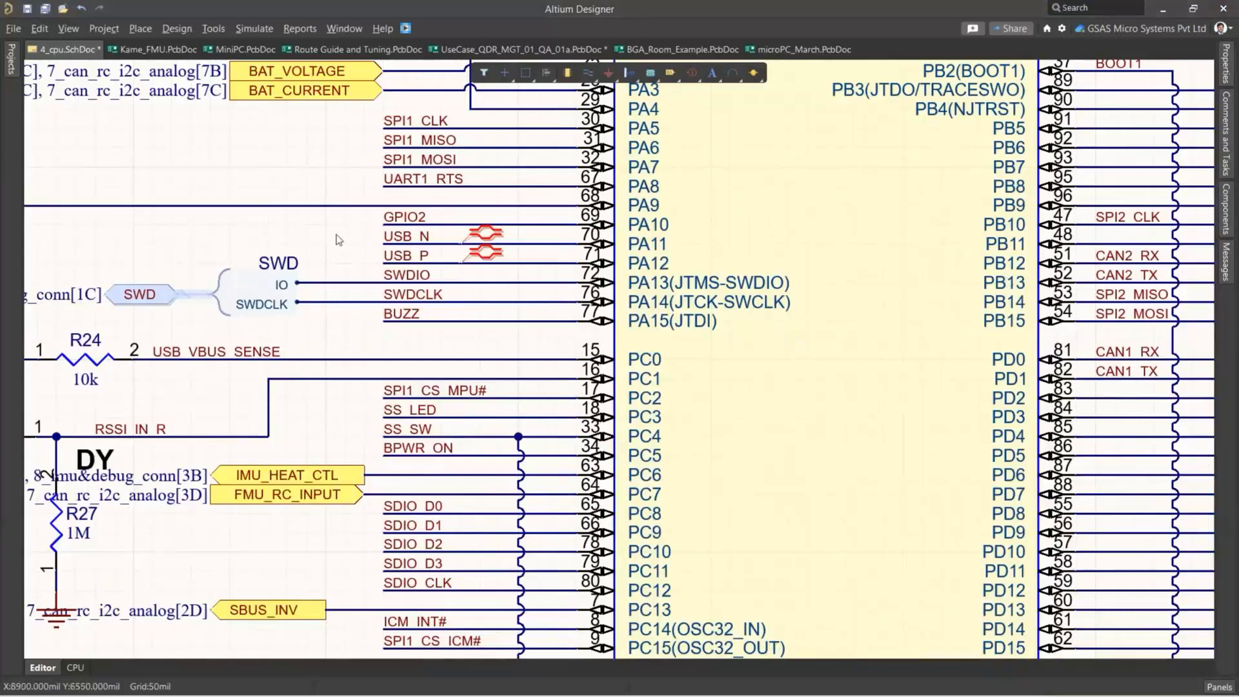
left_click(178, 30)
left_click(196, 51)
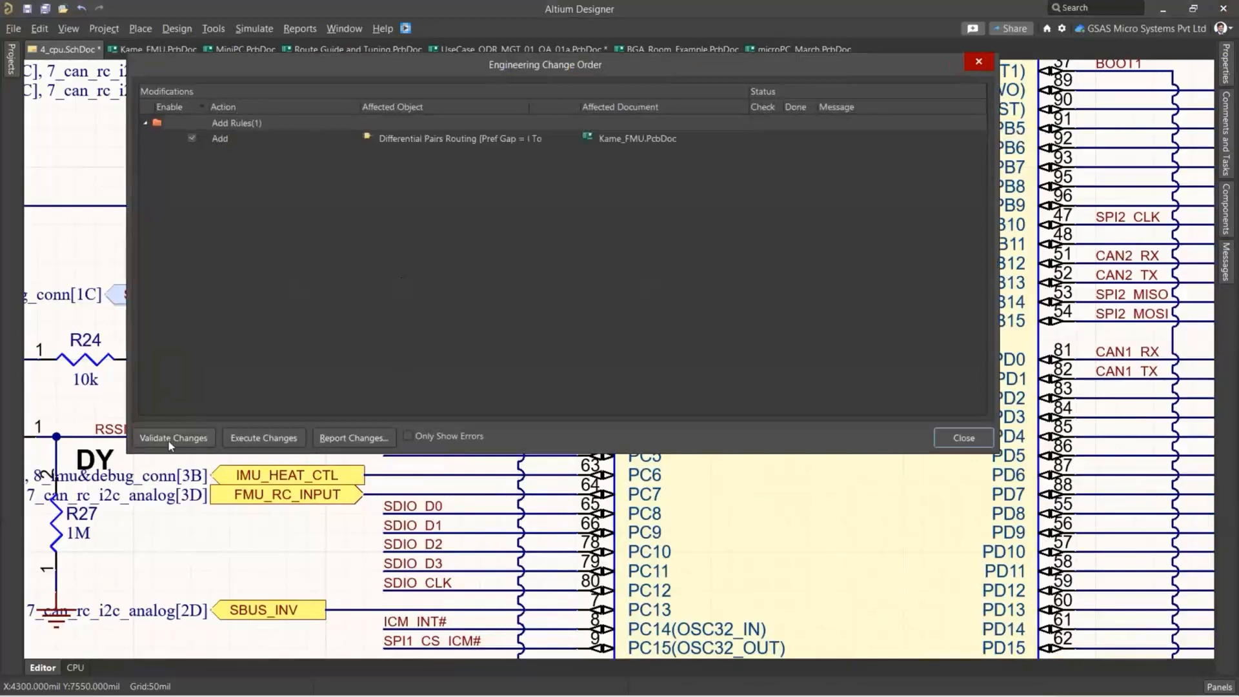
left_click(256, 439)
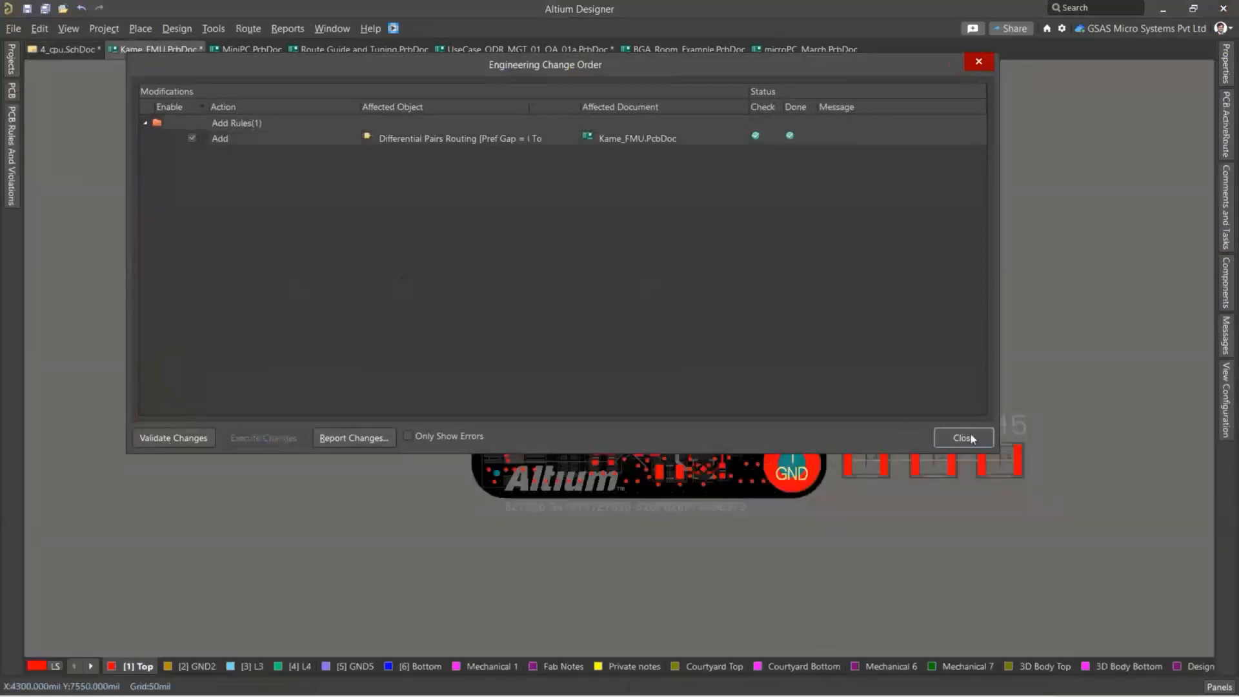
left_click(964, 438)
Examine the query and constraints of the schematic-defined differential pairs routing rule in the PCB design rules, leaving them unedited.
scroll(459, 187, "up", 2, "ctrl")
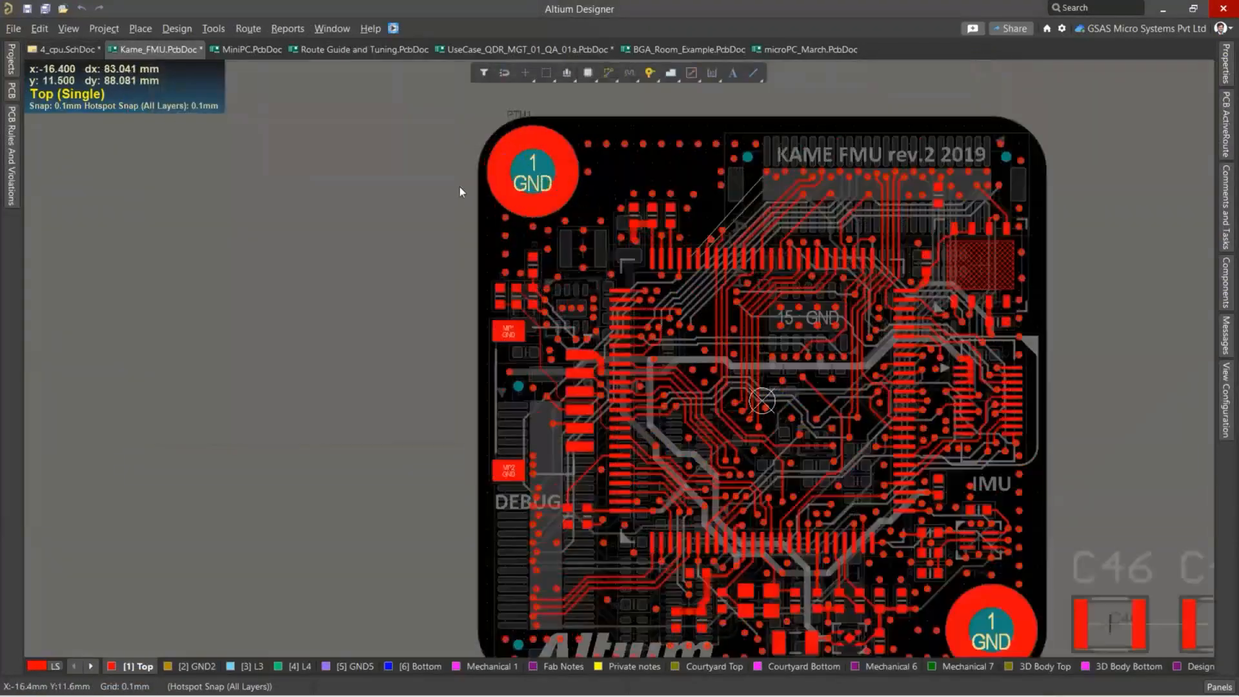
scroll(459, 187, "up", 1, "ctrl")
left_click(178, 29)
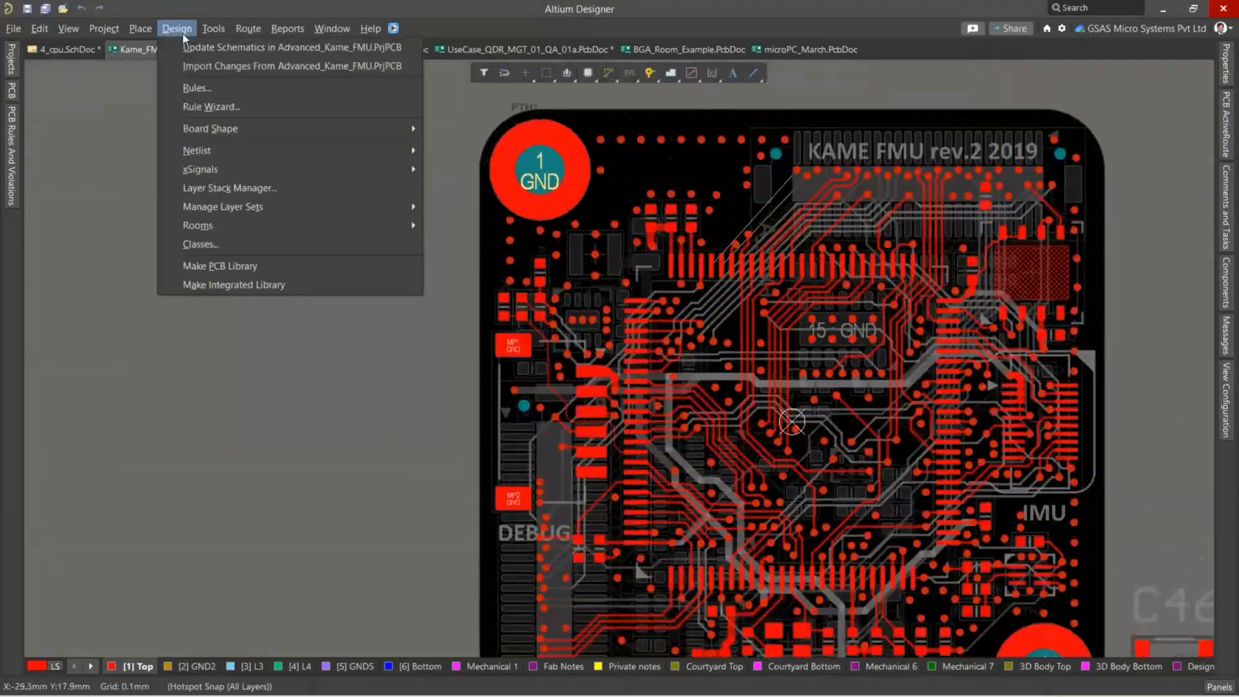
left_click(197, 87)
scroll(297, 285, "down", 2)
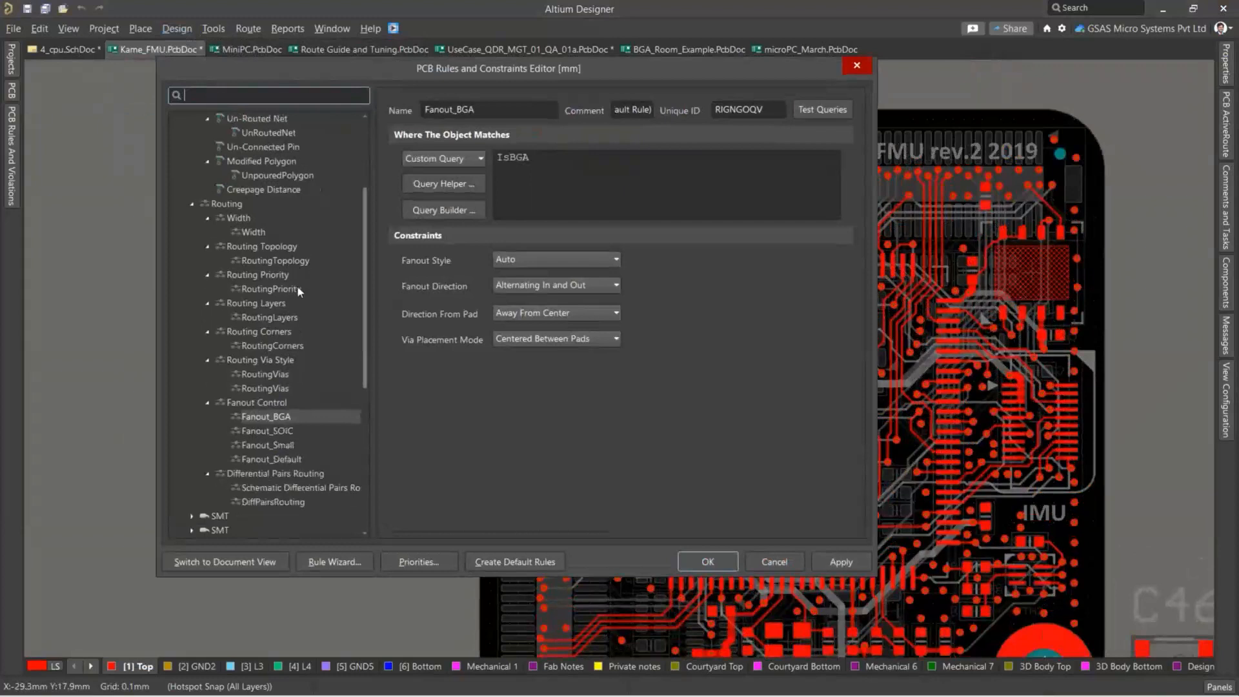
left_click(275, 418)
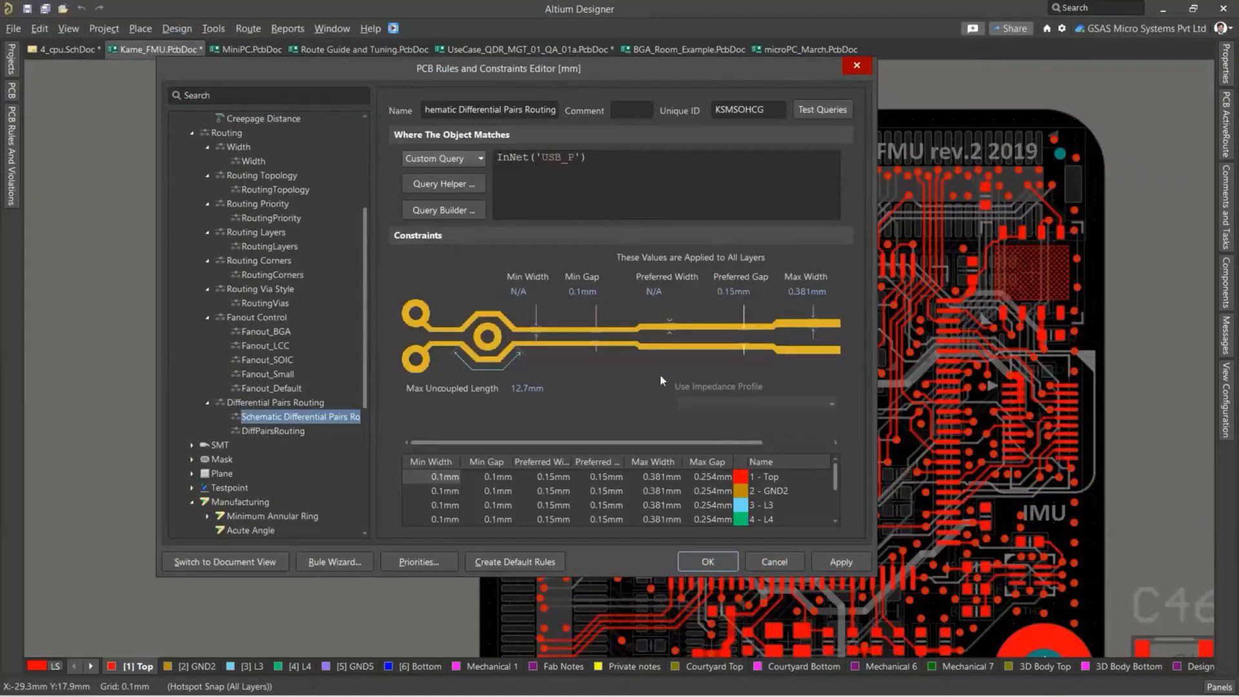
left_click(771, 563)
Start an interactive differential pair route from the USB_P via on the top layer and set its width to the preferred 0.15 mm.
scroll(525, 332, "up", 5, "ctrl")
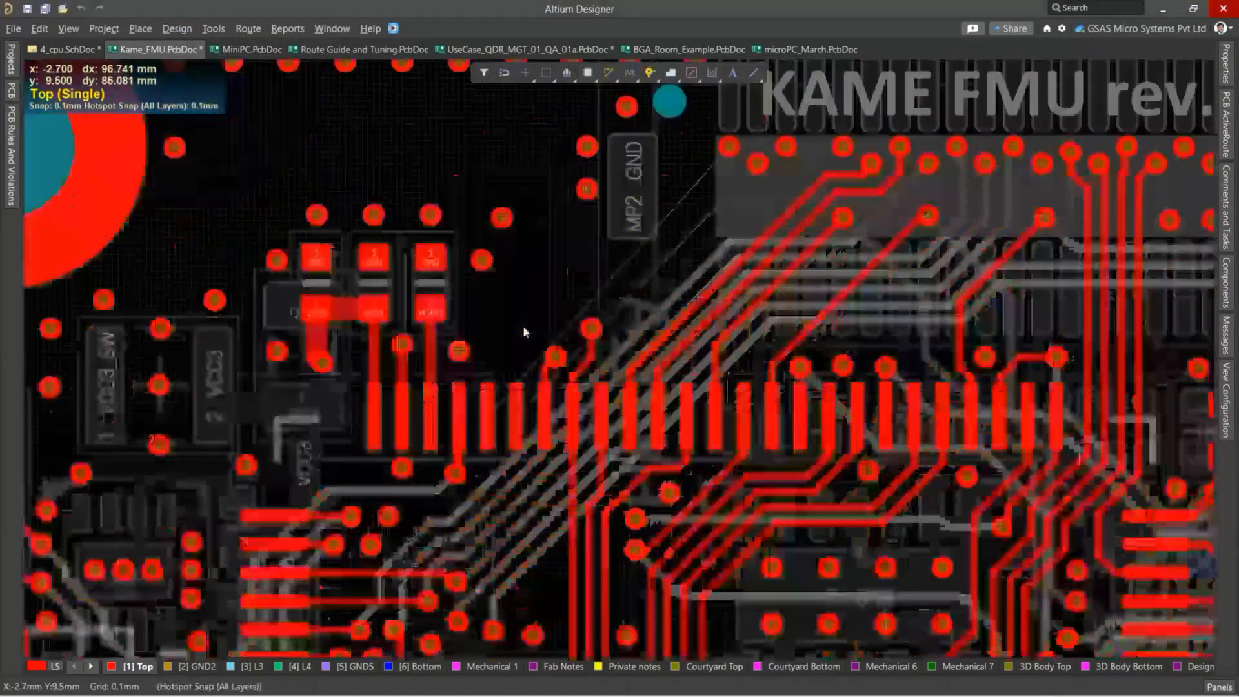
scroll(708, 138, "up", 5, "ctrl")
scroll(684, 199, "down", 2, "ctrl")
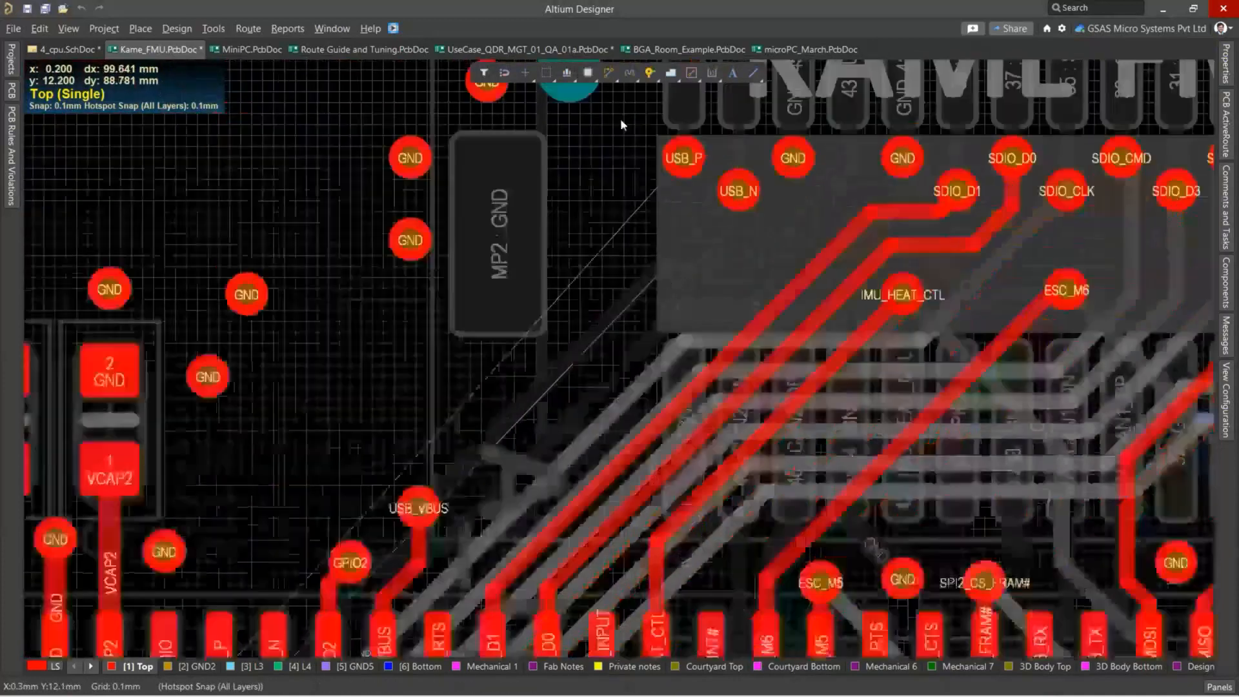
left_click(611, 73)
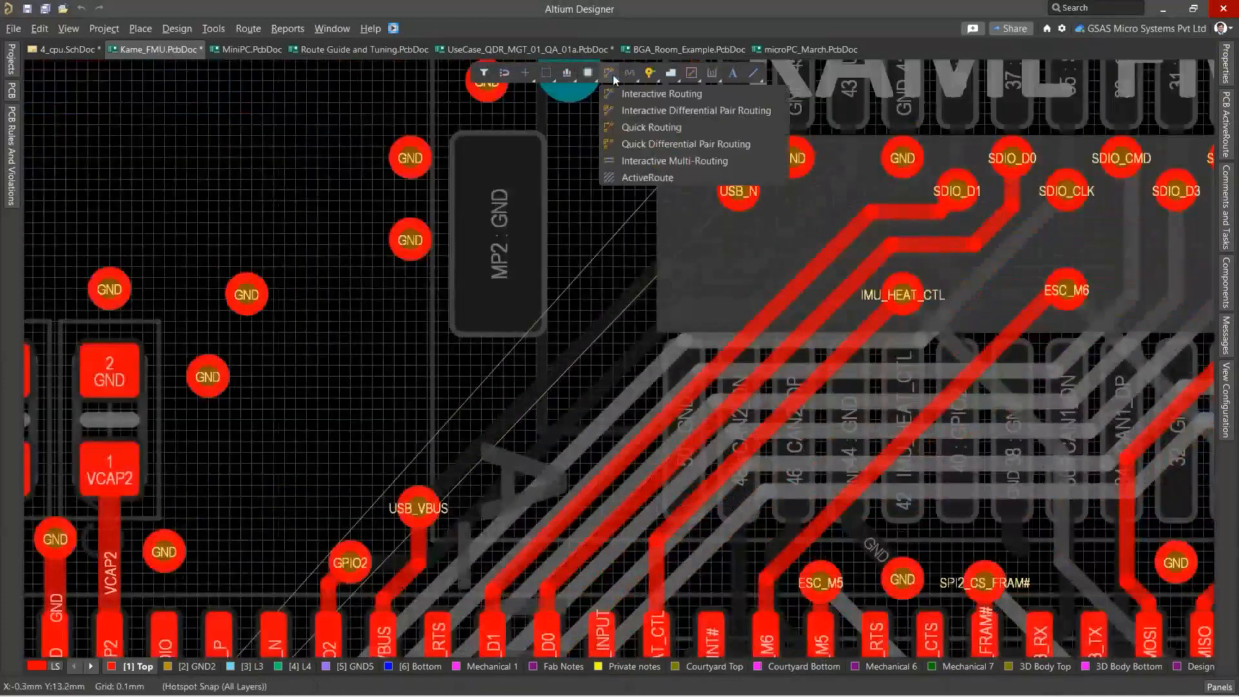
left_click(651, 110)
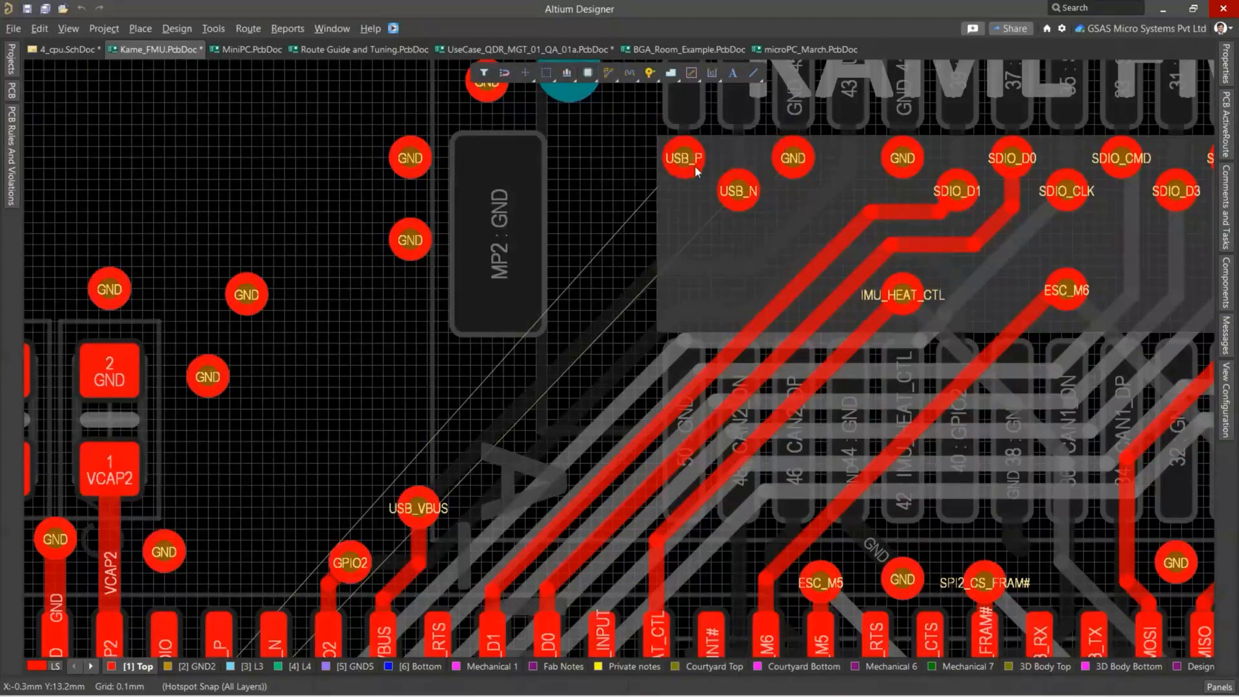
left_click(684, 157)
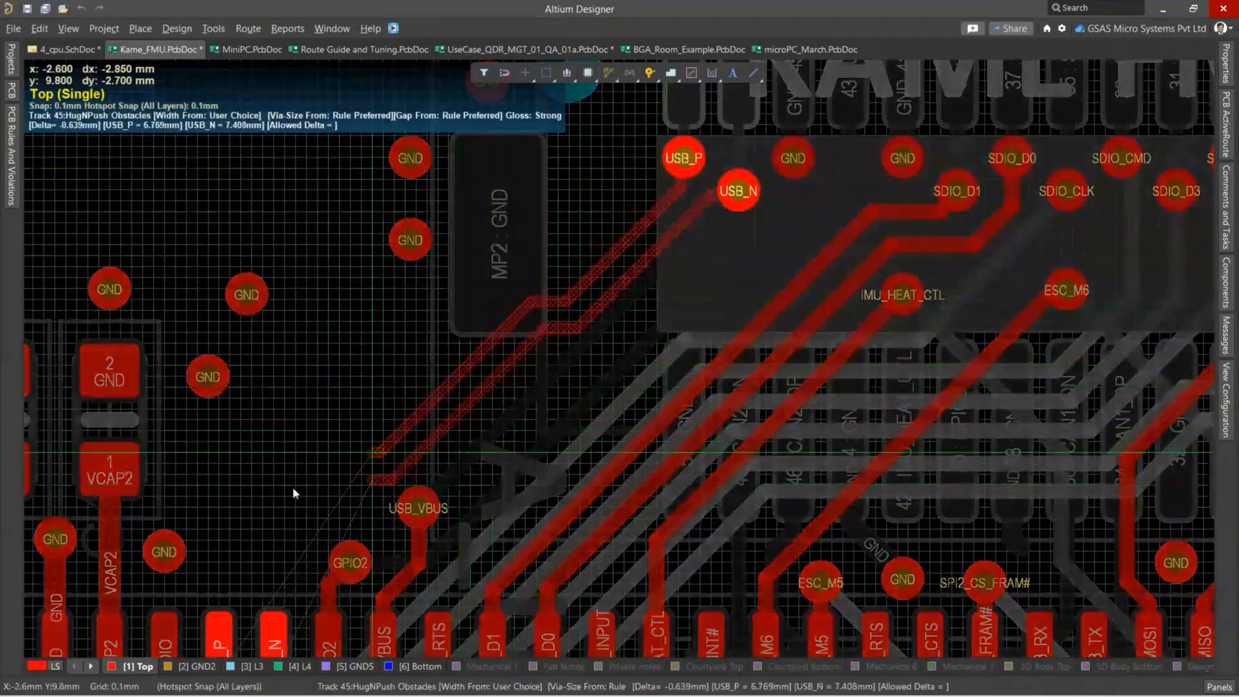
key("Tab")
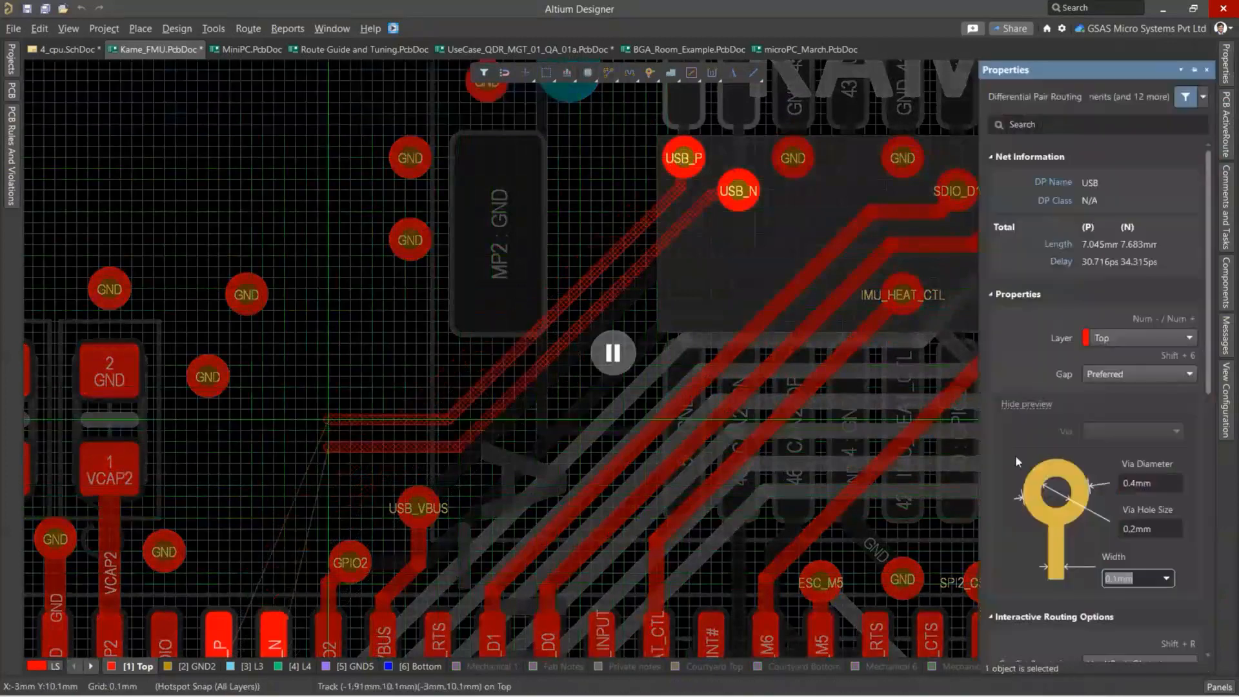
left_click(1167, 578)
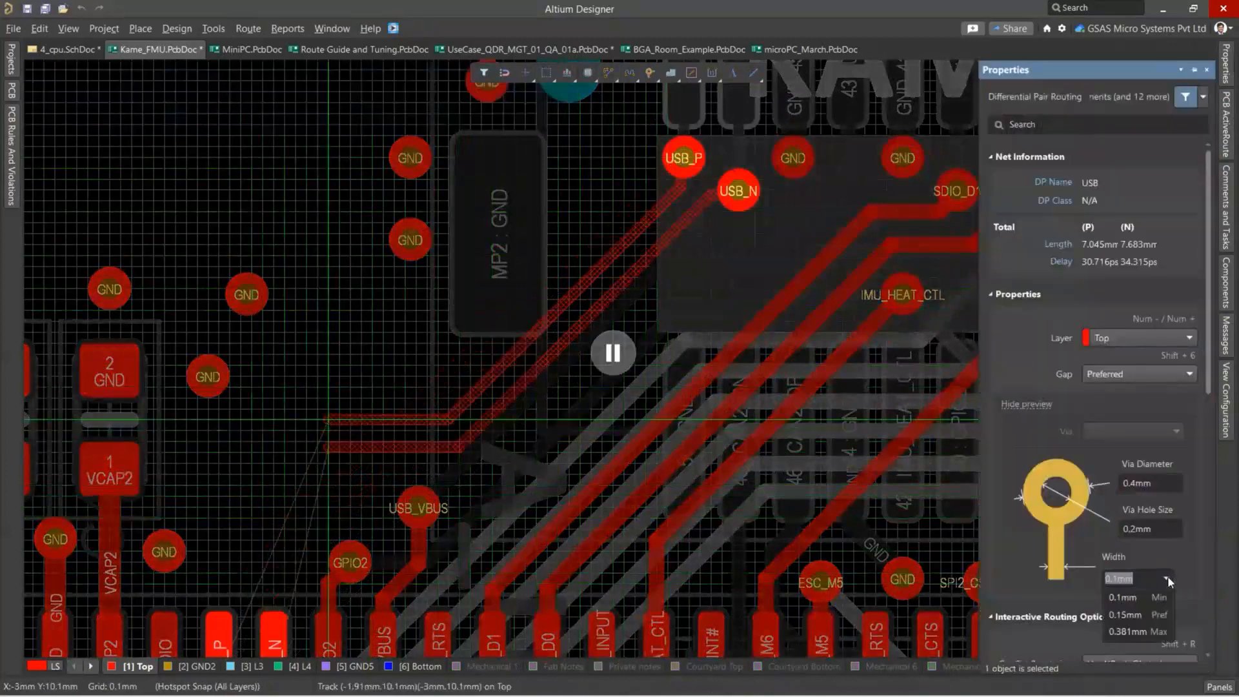
left_click(1152, 615)
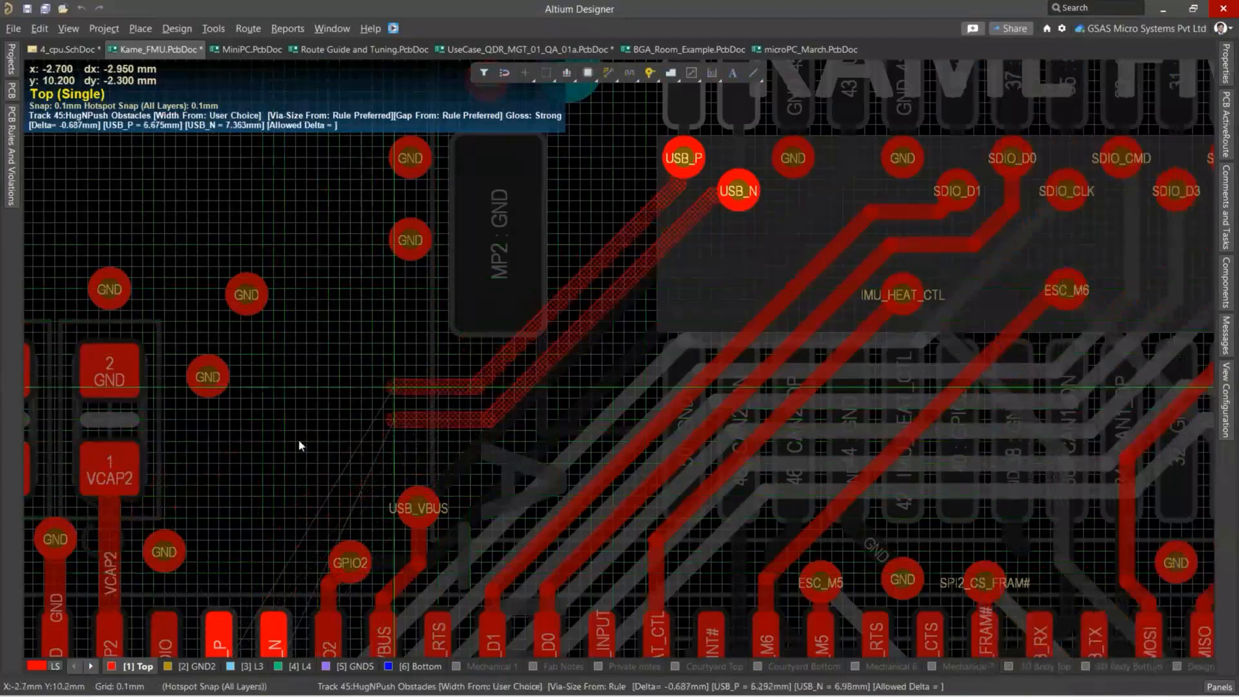
Try out the USB pair's route from its vias toward the processor pads and cancel the routing.
scroll(439, 387, "up", 3, "ctrl")
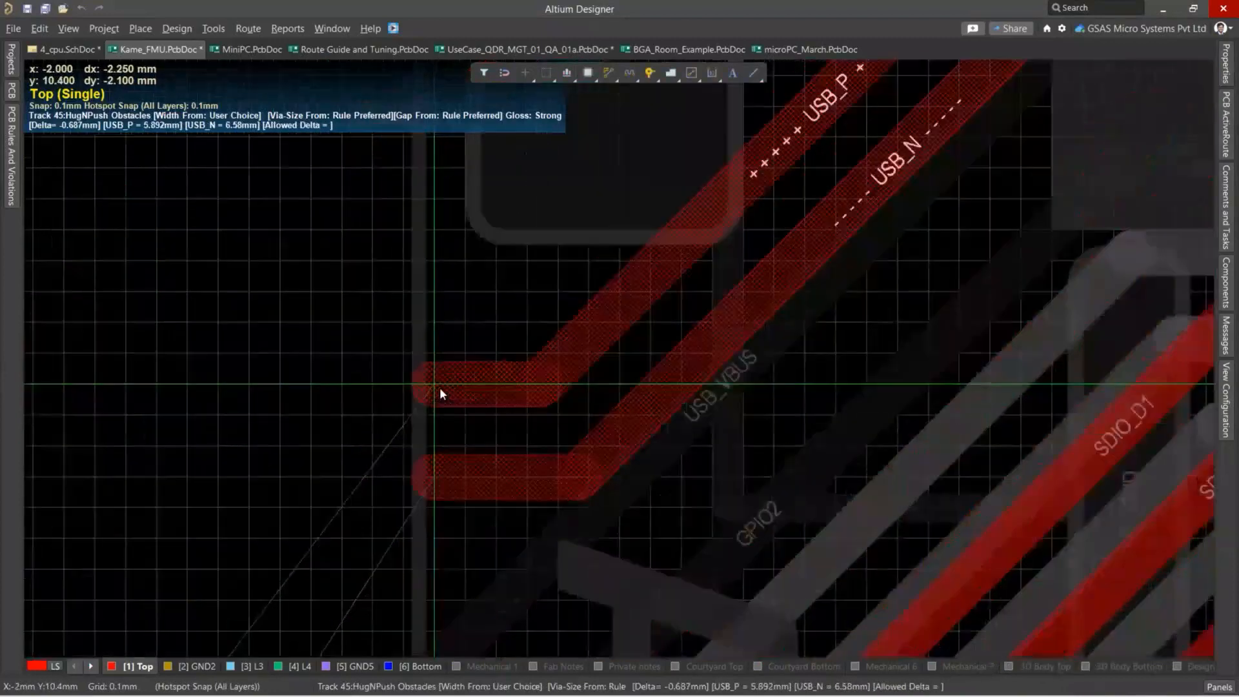
scroll(440, 388, "down", 4, "ctrl")
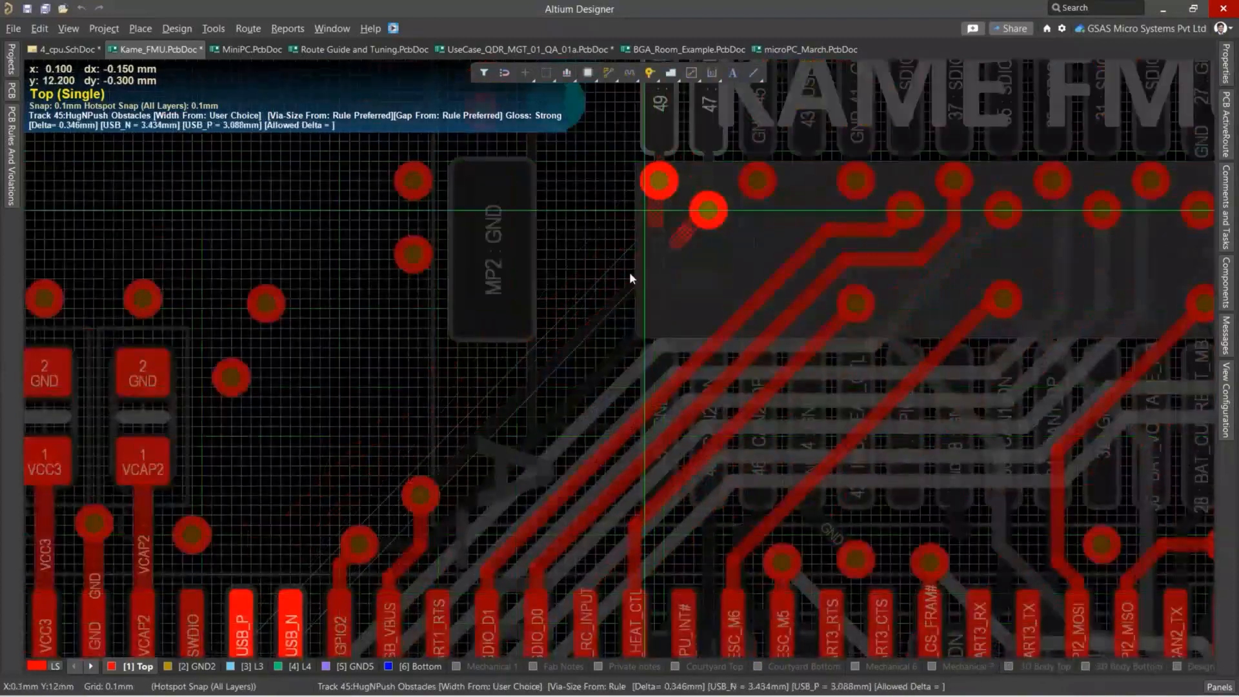
scroll(627, 274, "up", 2, "ctrl")
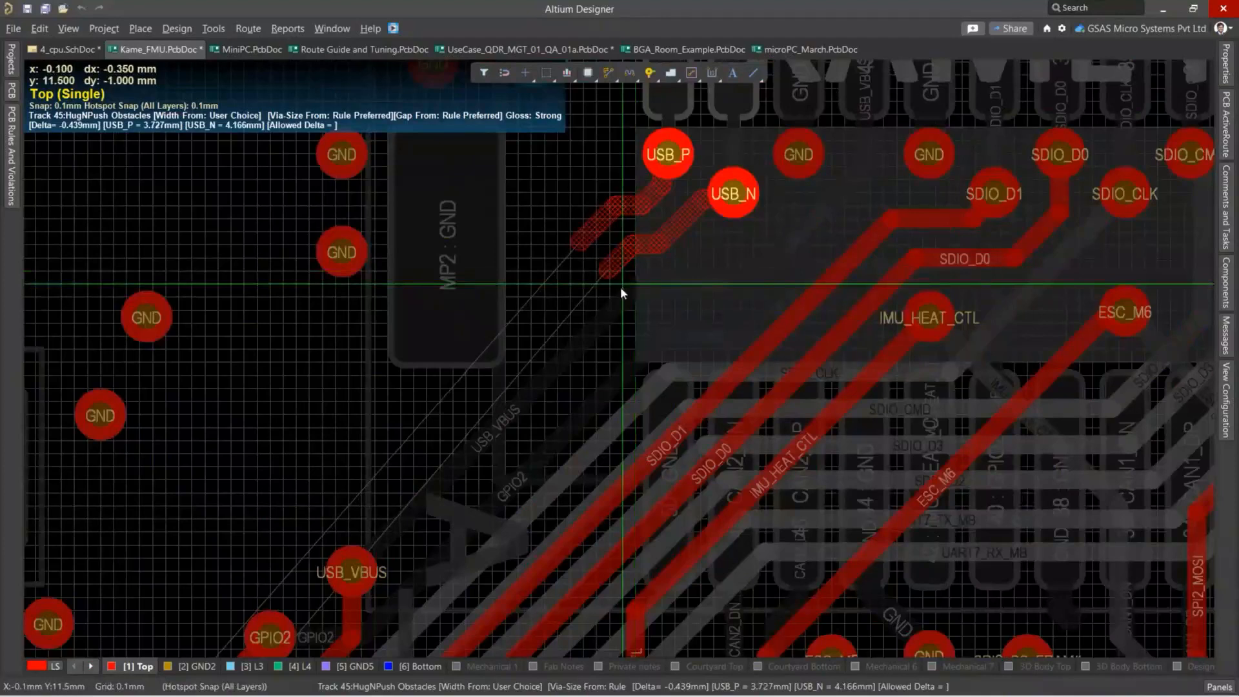
key("Escape")
key("Escape")
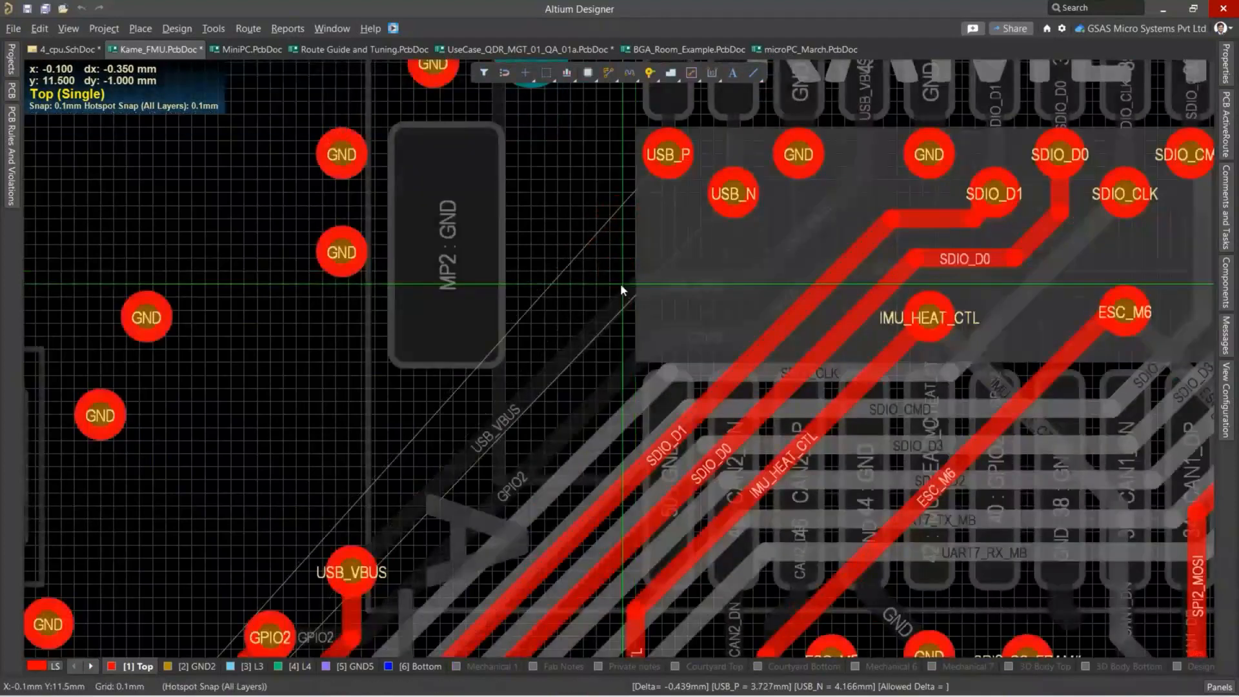
Delete the differential pair directives from the USB_N and USB_P nets in 4_cpu.SchDoc.
scroll(604, 291, "down", 2, "ctrl")
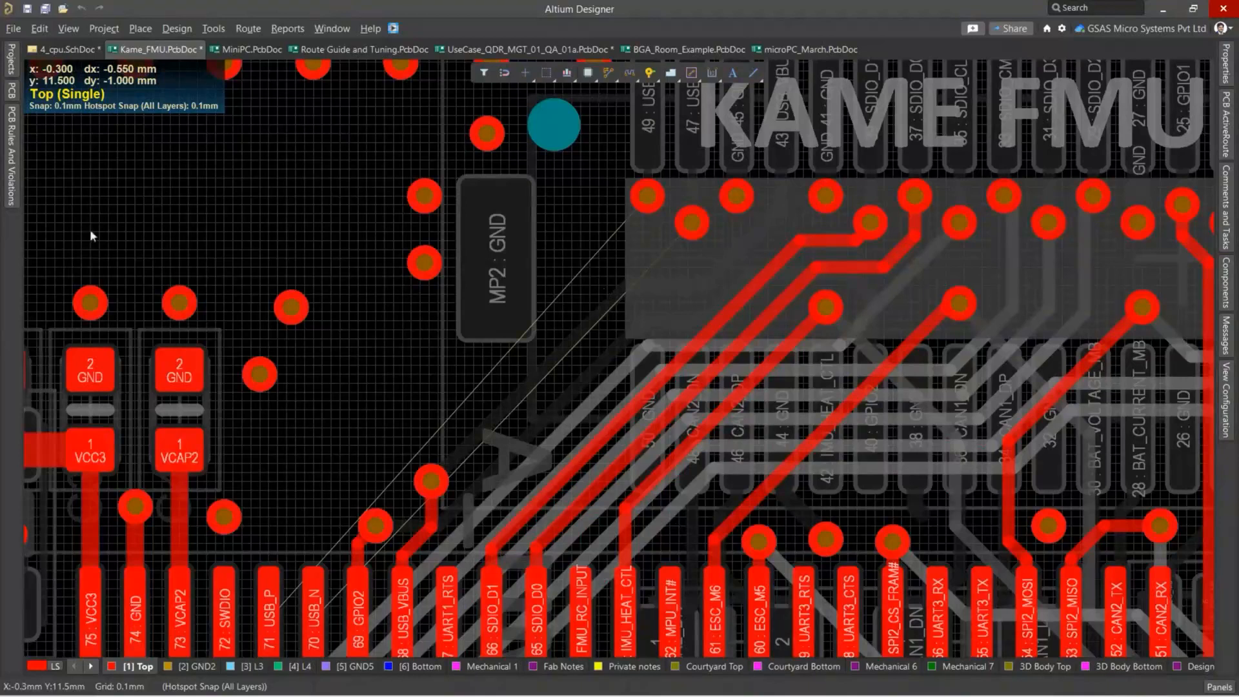
left_click(64, 49)
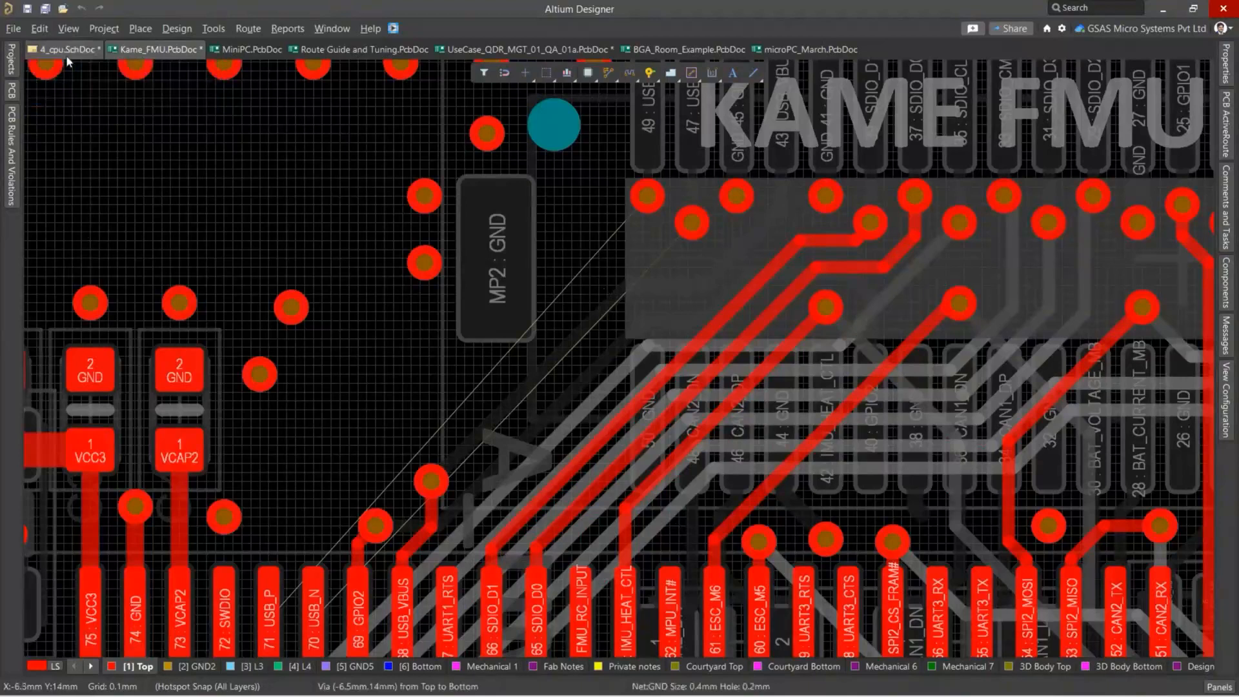
key("Delete")
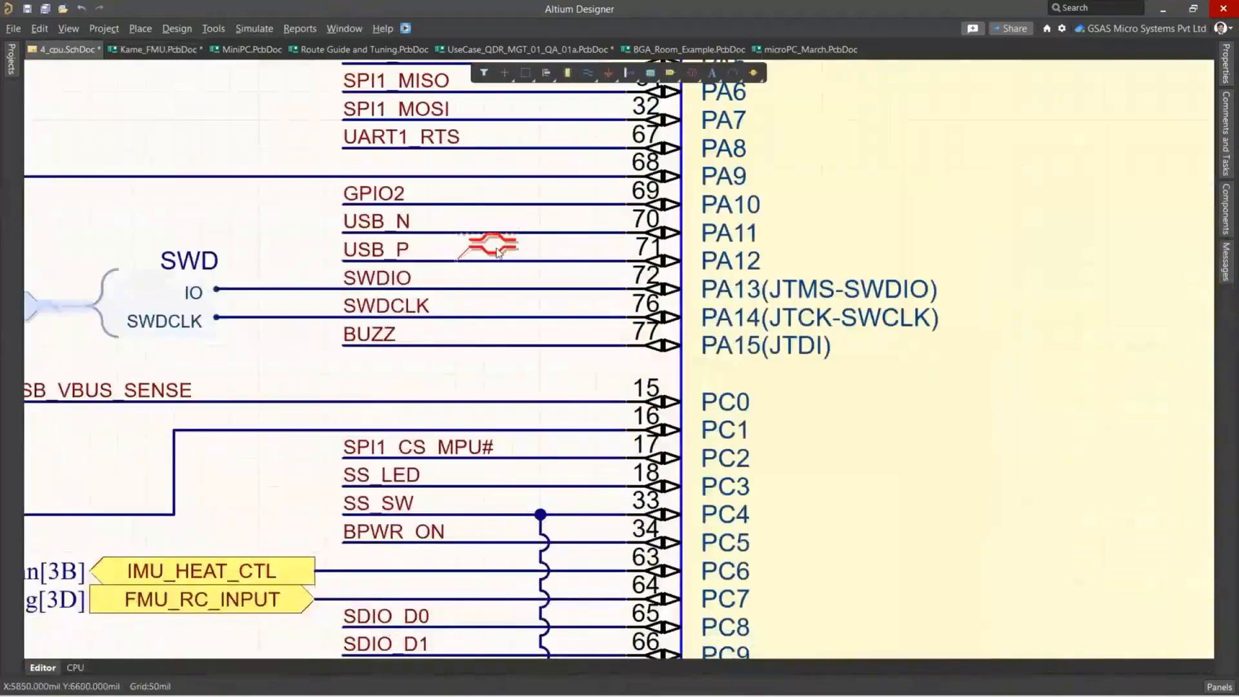
left_click(497, 248)
key("Delete")
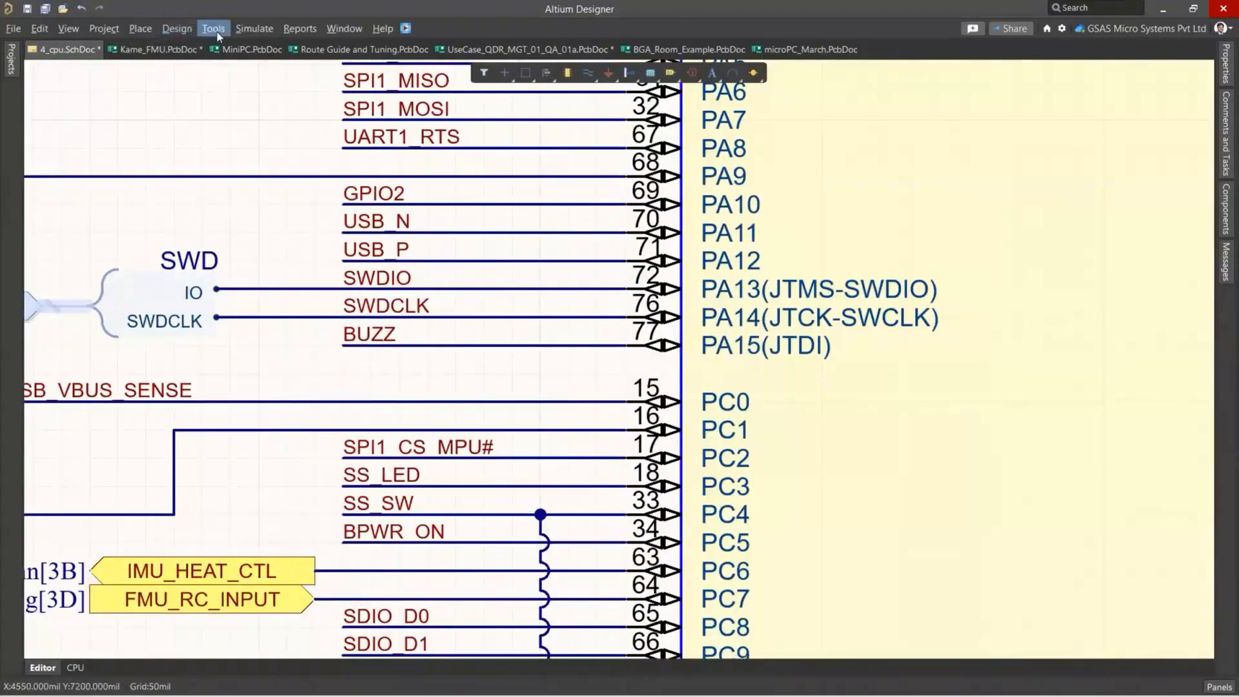
Update Kame_FMU.PcbDoc by executing the engineering change order that removes the differential pairs routing rule and the USB differential pair.
left_click(181, 35)
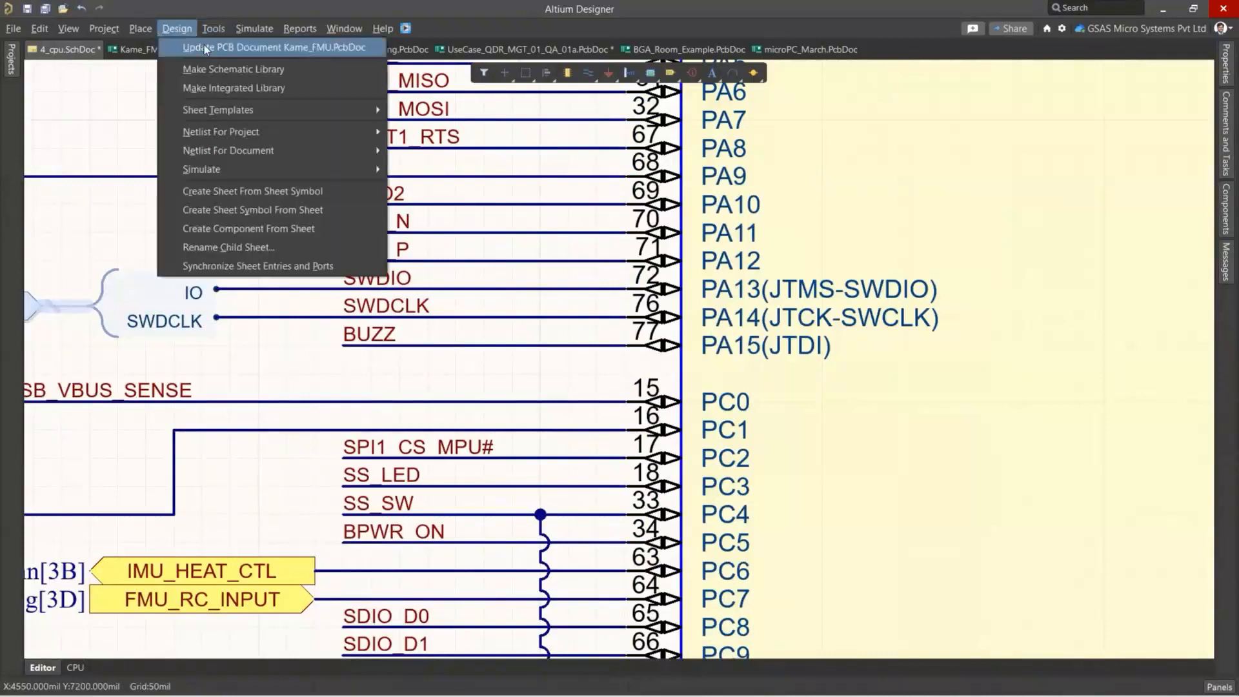
left_click(204, 44)
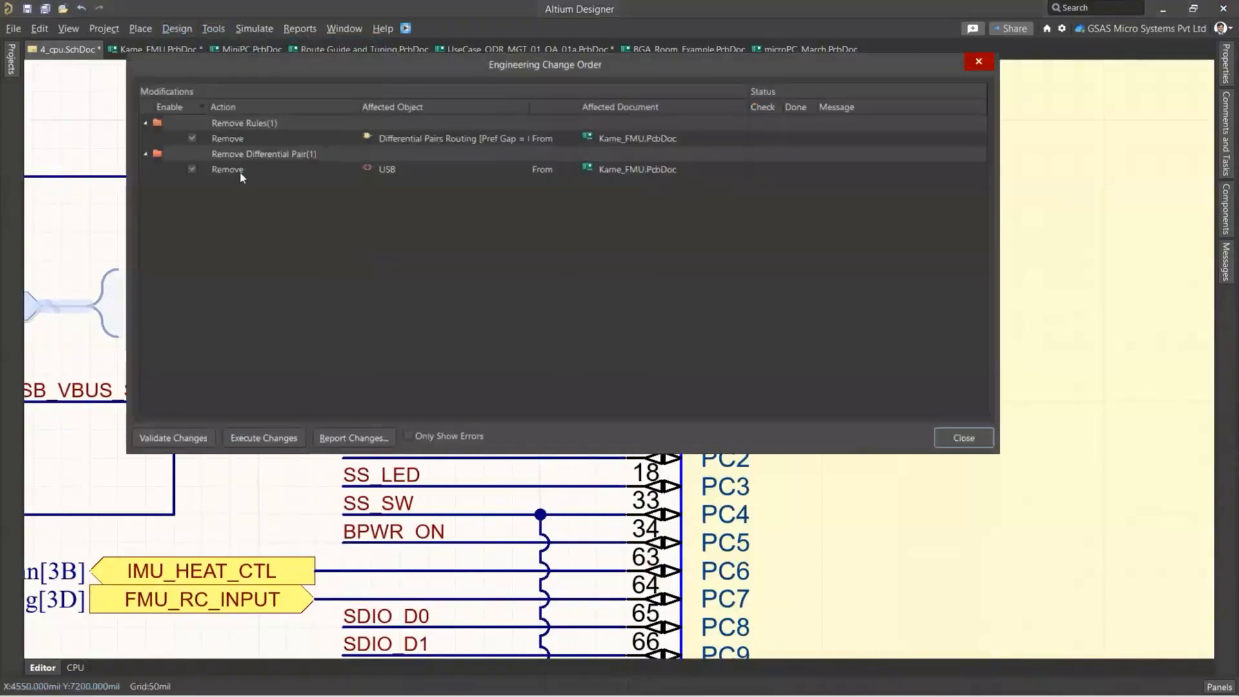
left_click(260, 439)
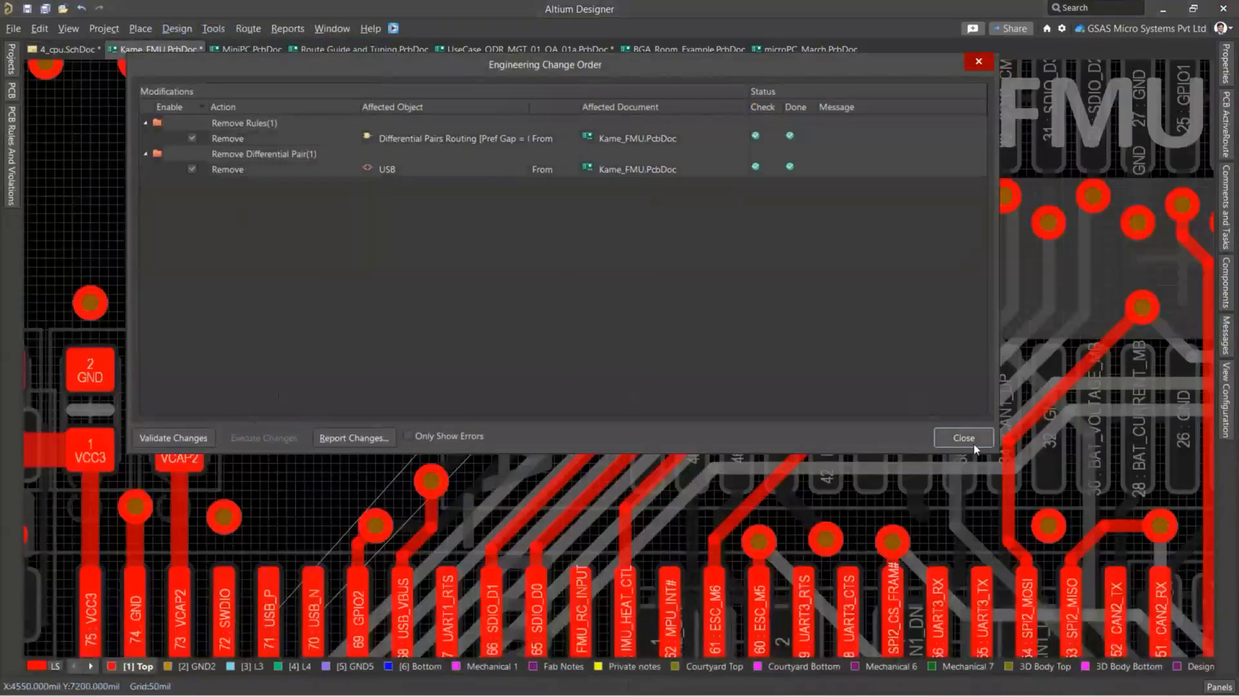
left_click(964, 437)
Examine the PCB design rules for differential pairs routing and inspect the USB_P and USB_N vias on the board.
left_click(176, 28)
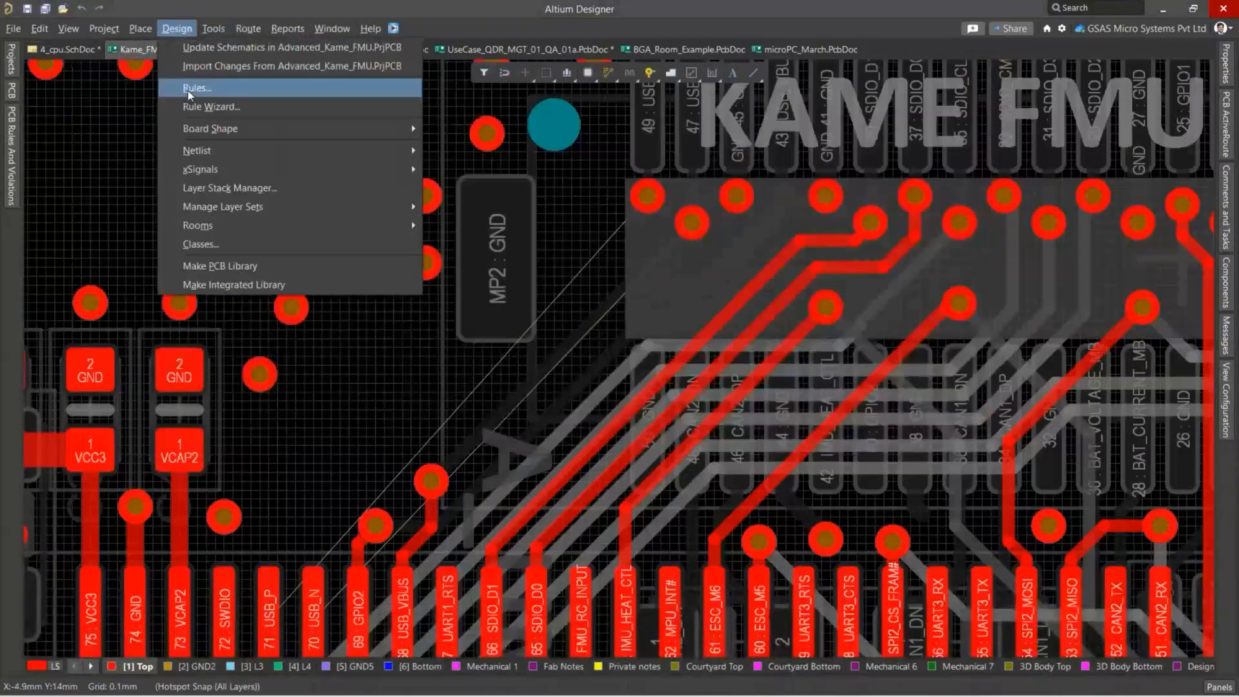
left_click(184, 86)
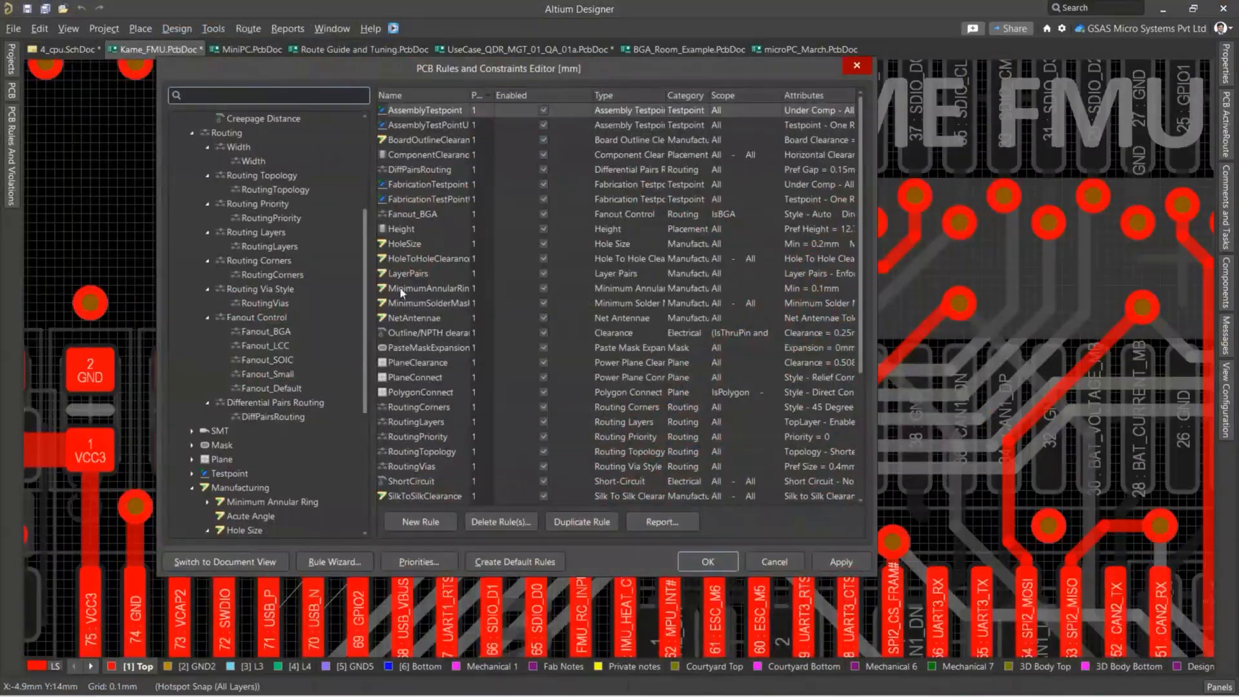
key("Escape")
scroll(672, 239, "up", 3, "ctrl")
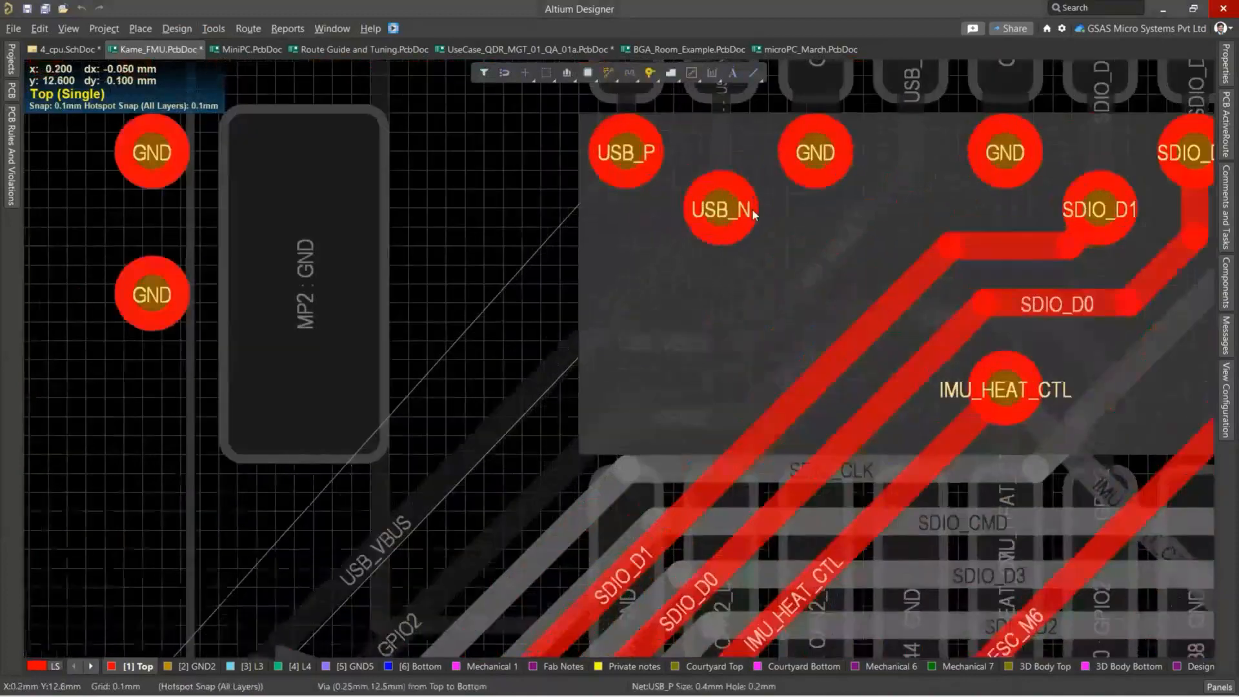
scroll(595, 263, "down", 5, "ctrl")
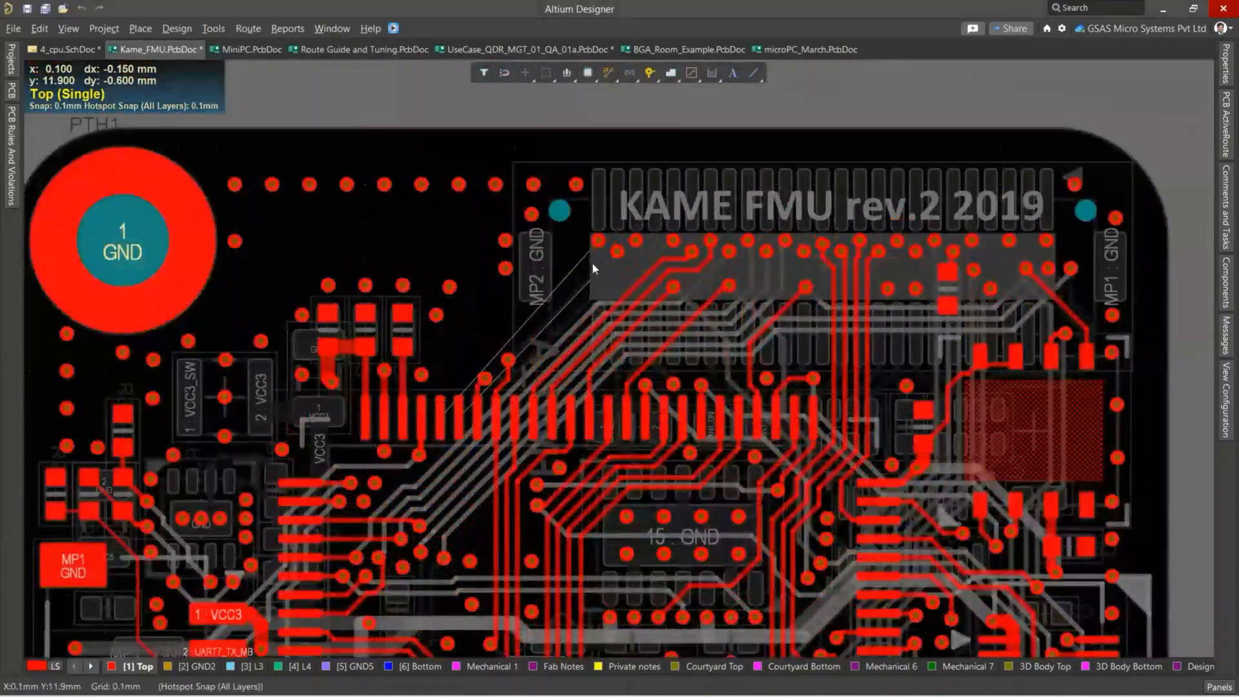
scroll(462, 296, "down", 2, "ctrl")
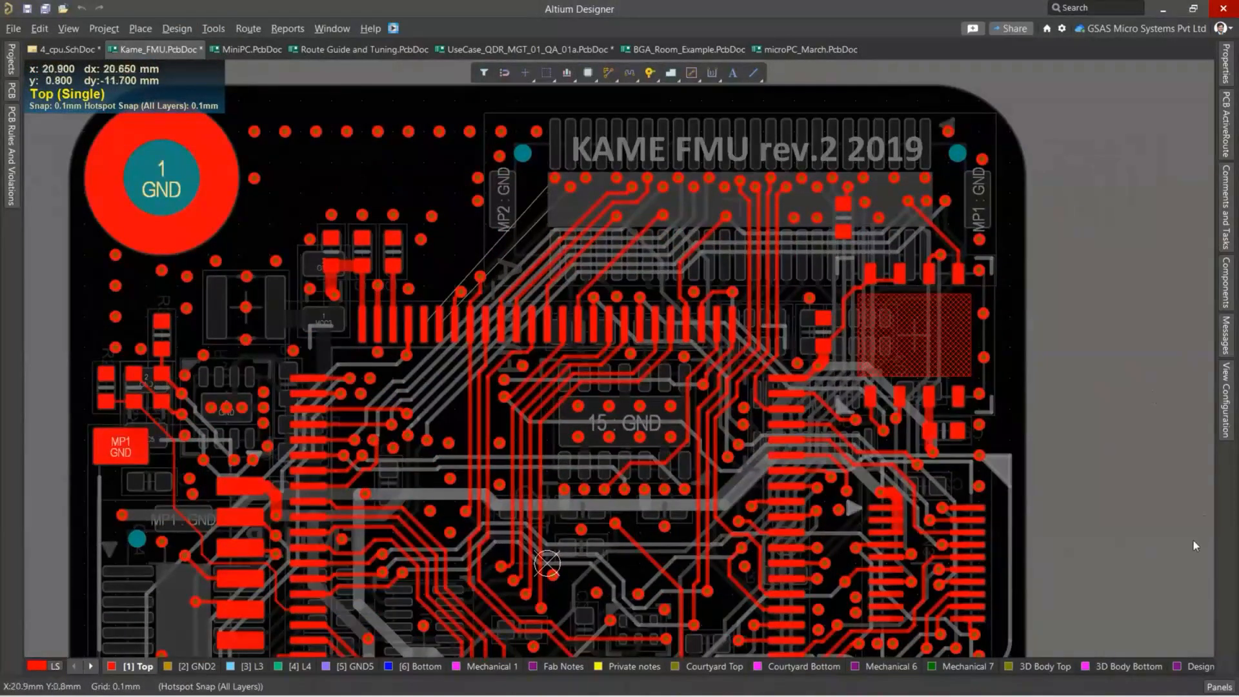
Switch the PCB object browser to the Differential Pairs Editor and select the class of all differential pairs.
left_click(1217, 688)
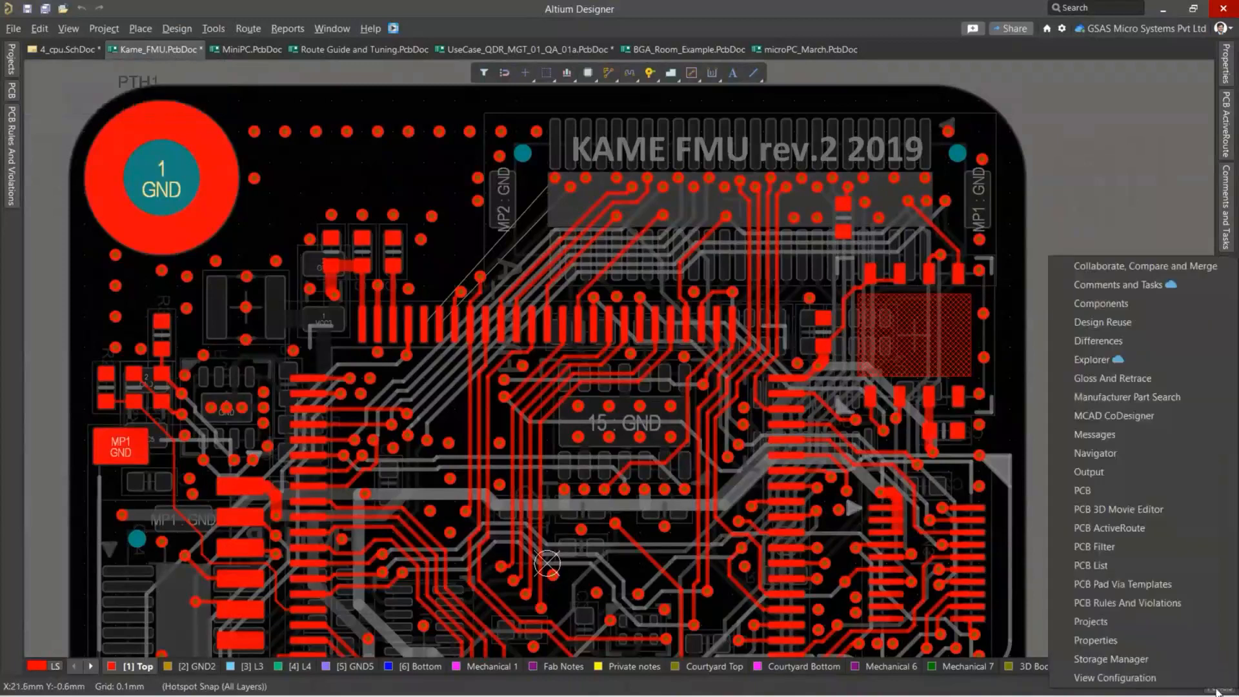
left_click(1094, 492)
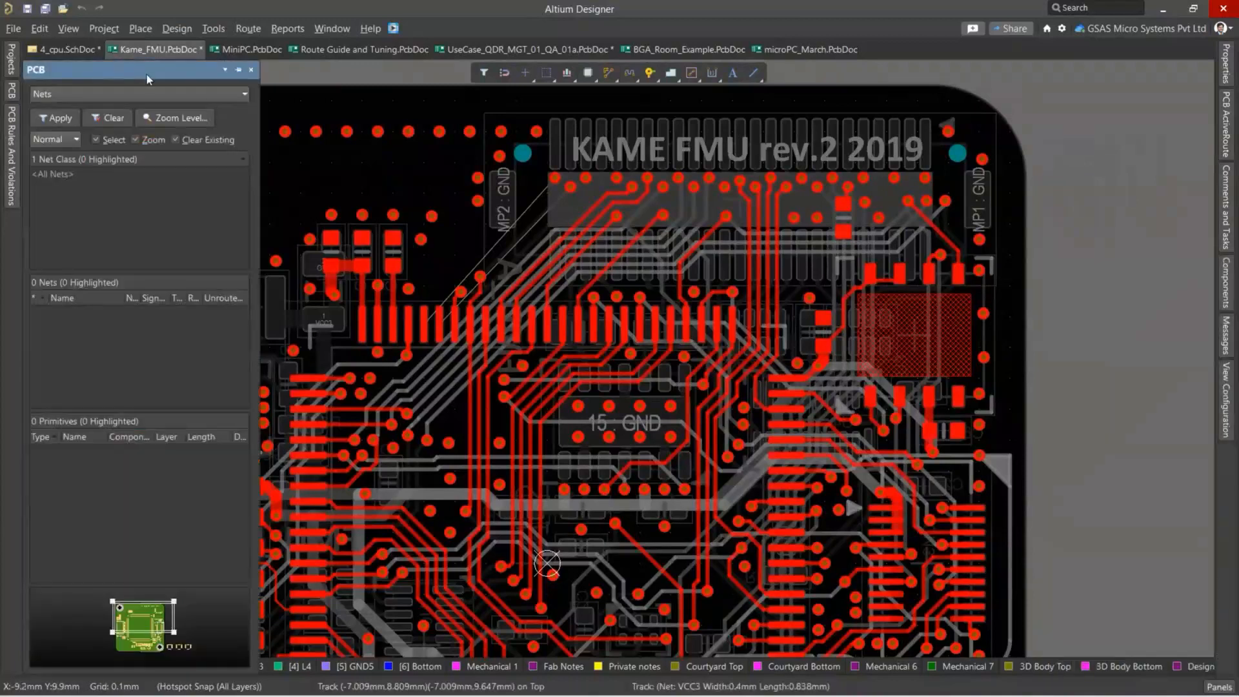
left_click_drag(147, 75, 1, 192)
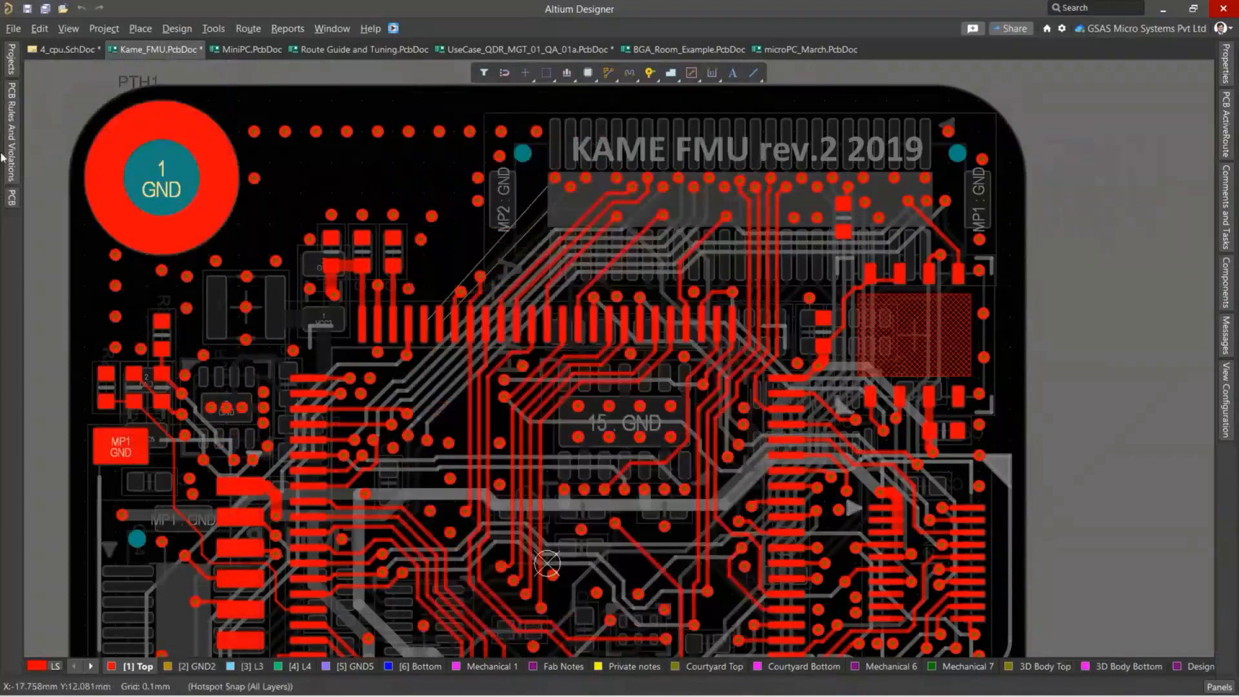
left_click(11, 150)
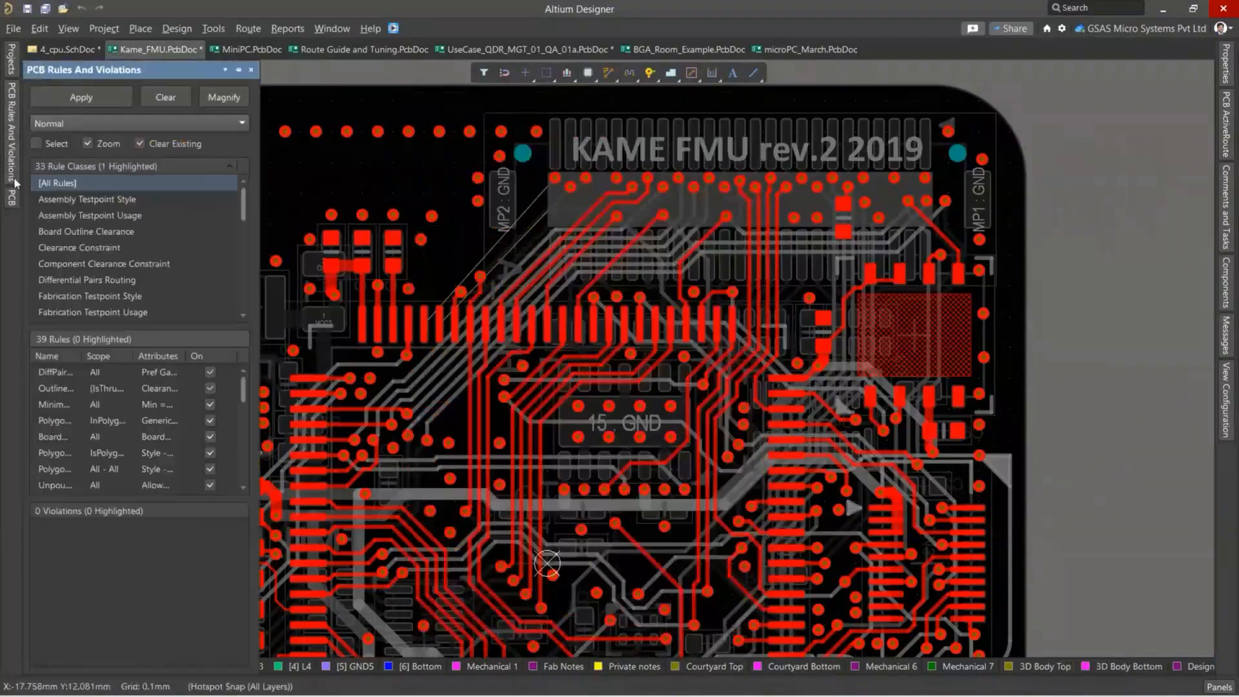
mouse_move(15, 199)
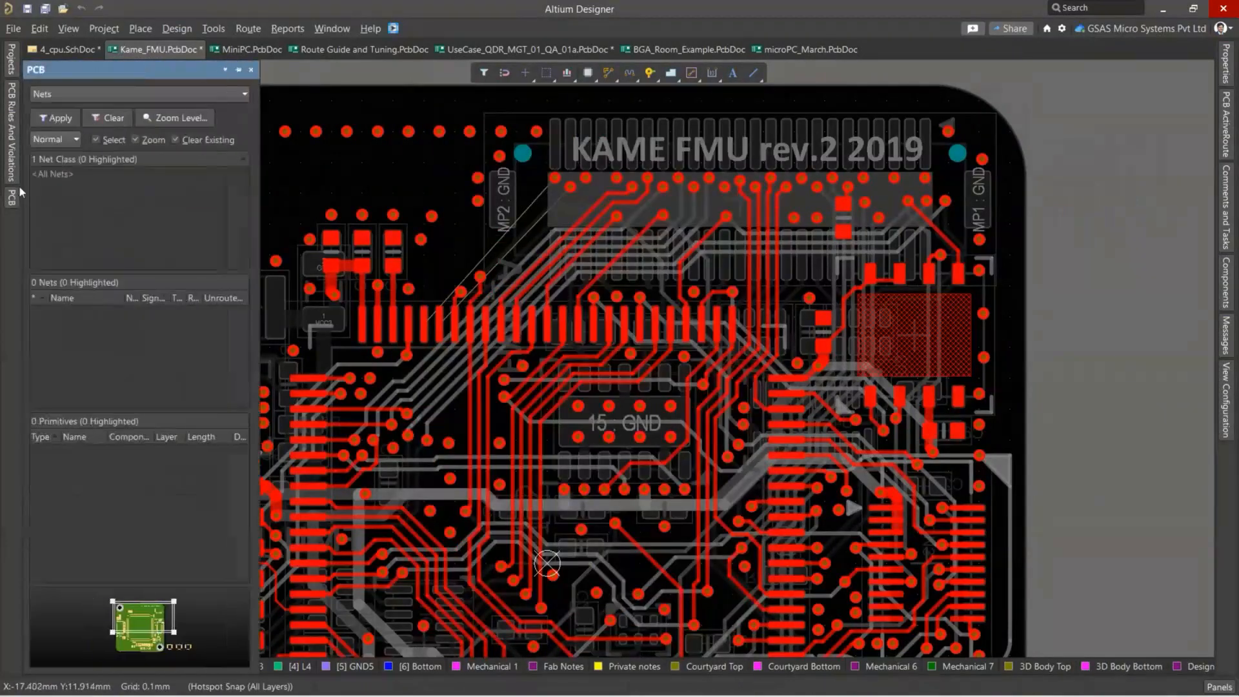
left_click(84, 92)
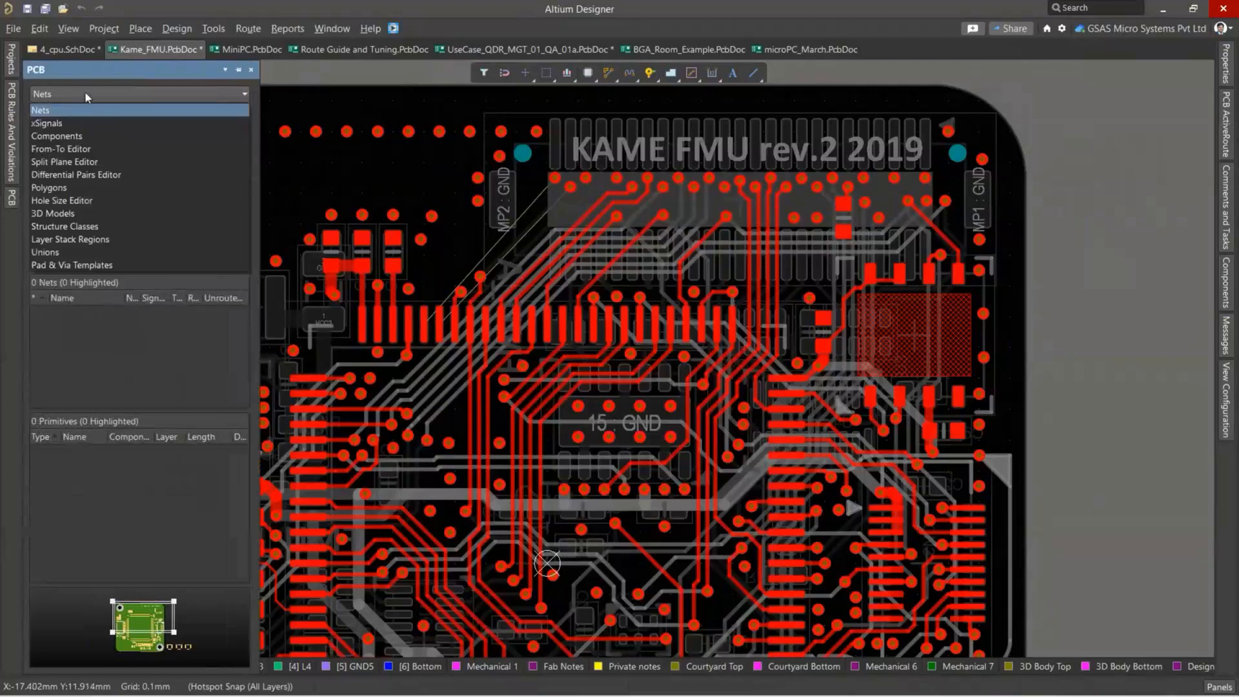
left_click(88, 175)
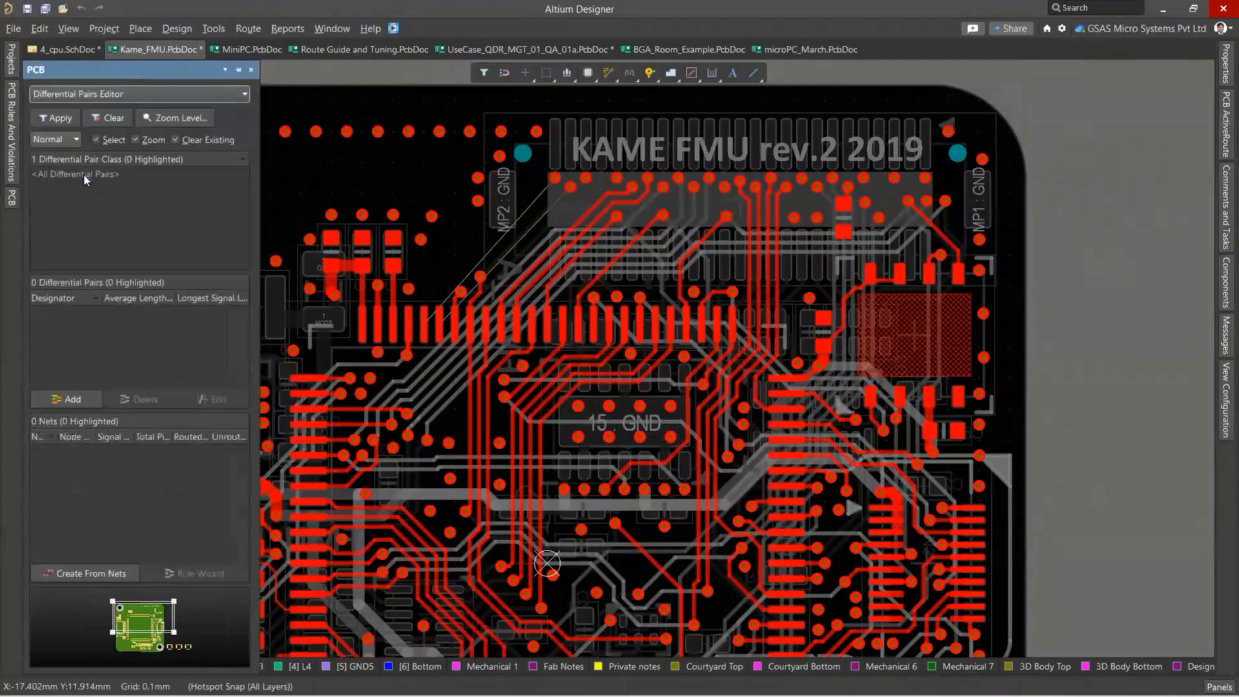
left_click(84, 173)
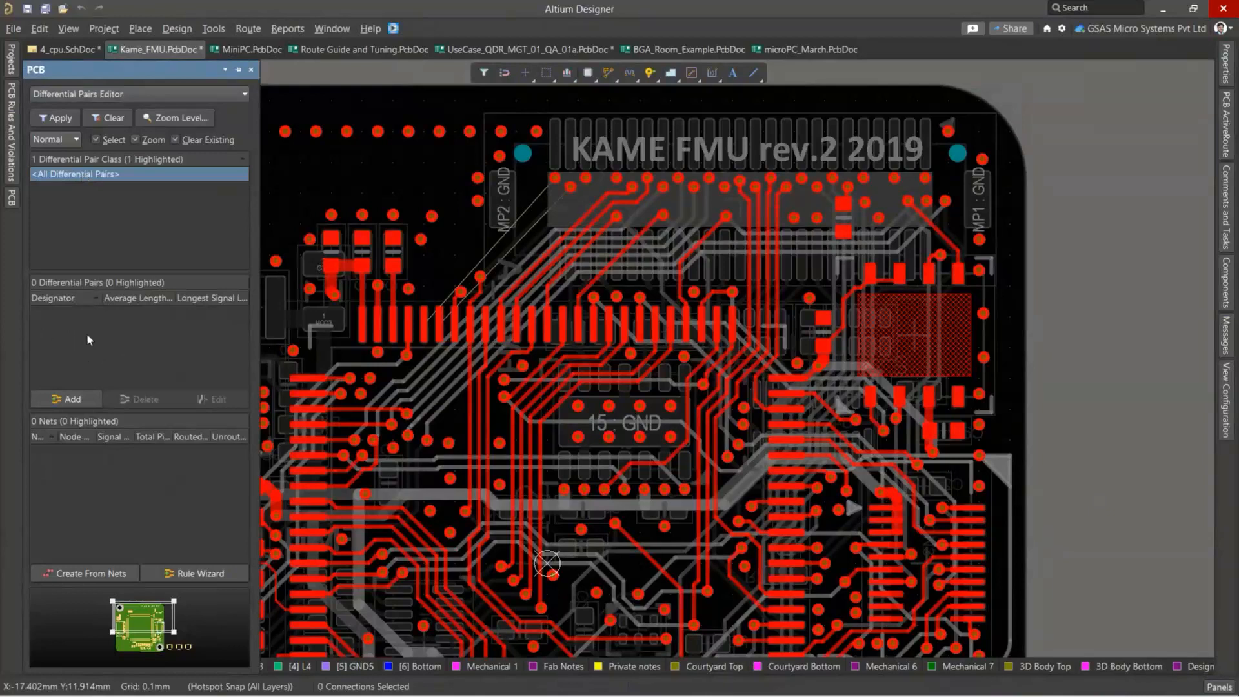
Add a new differential pair to the board and set its positive net to USB_P.
left_click(62, 400)
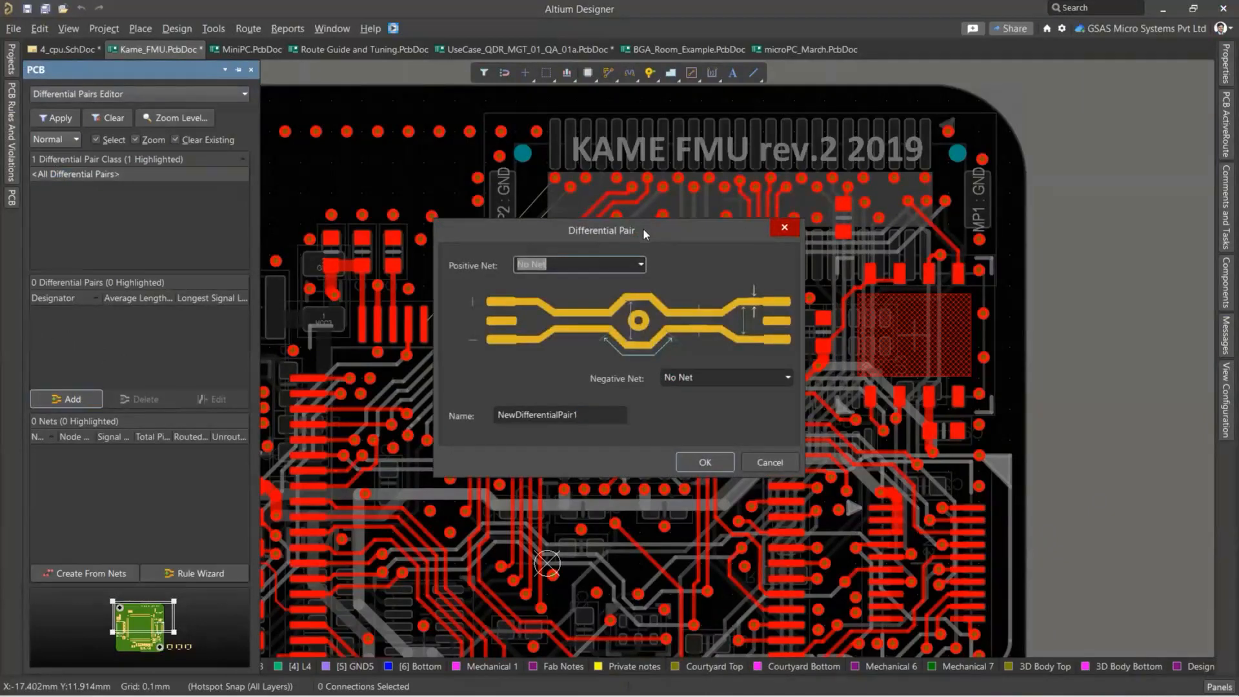
left_click_drag(644, 228, 698, 181)
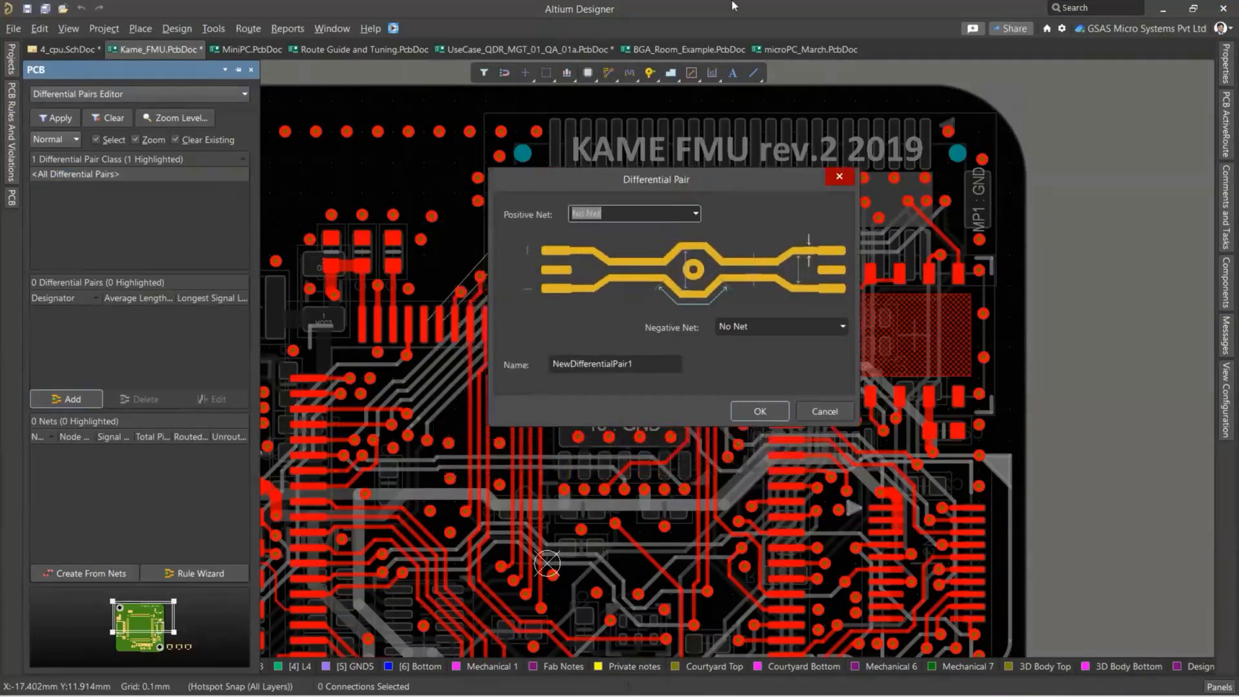
left_click(791, 6)
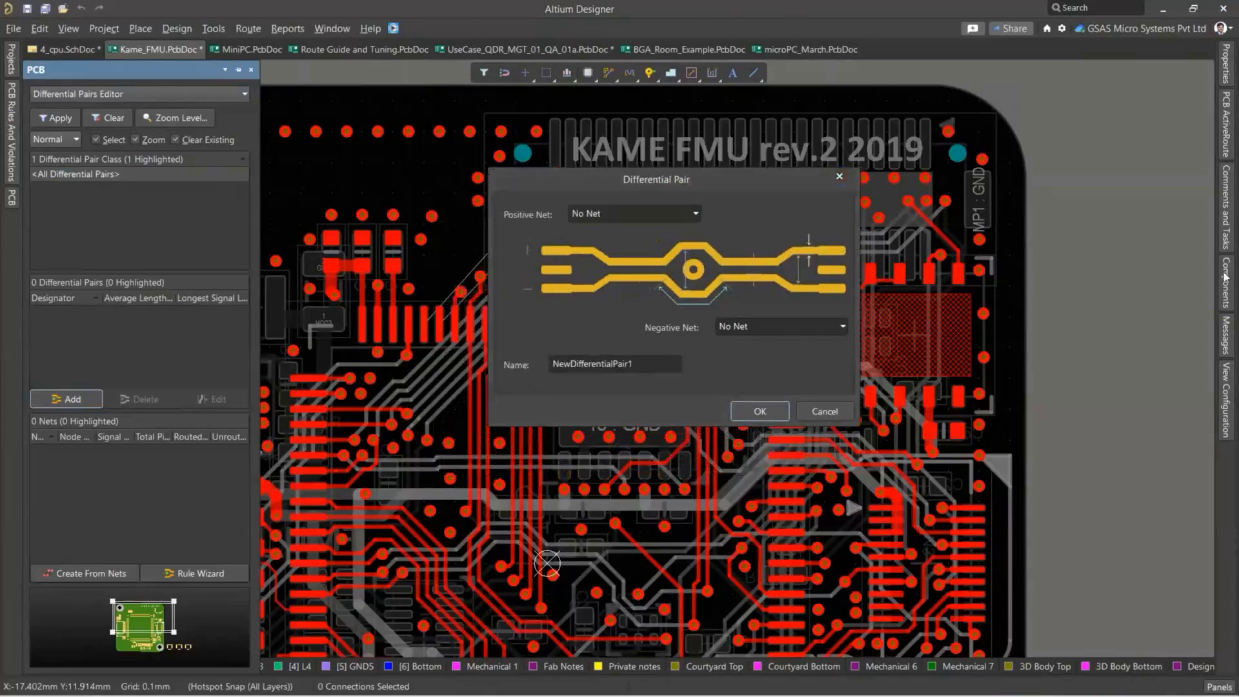
left_click(697, 217)
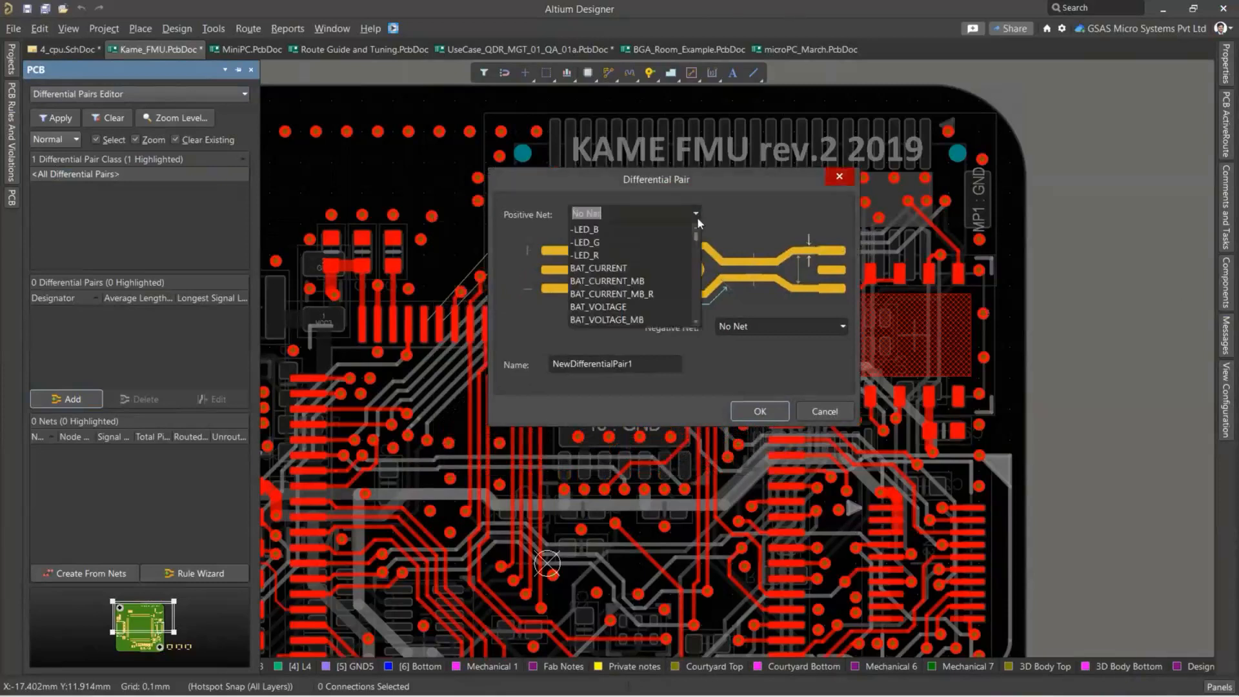
scroll(690, 267, "down", 5)
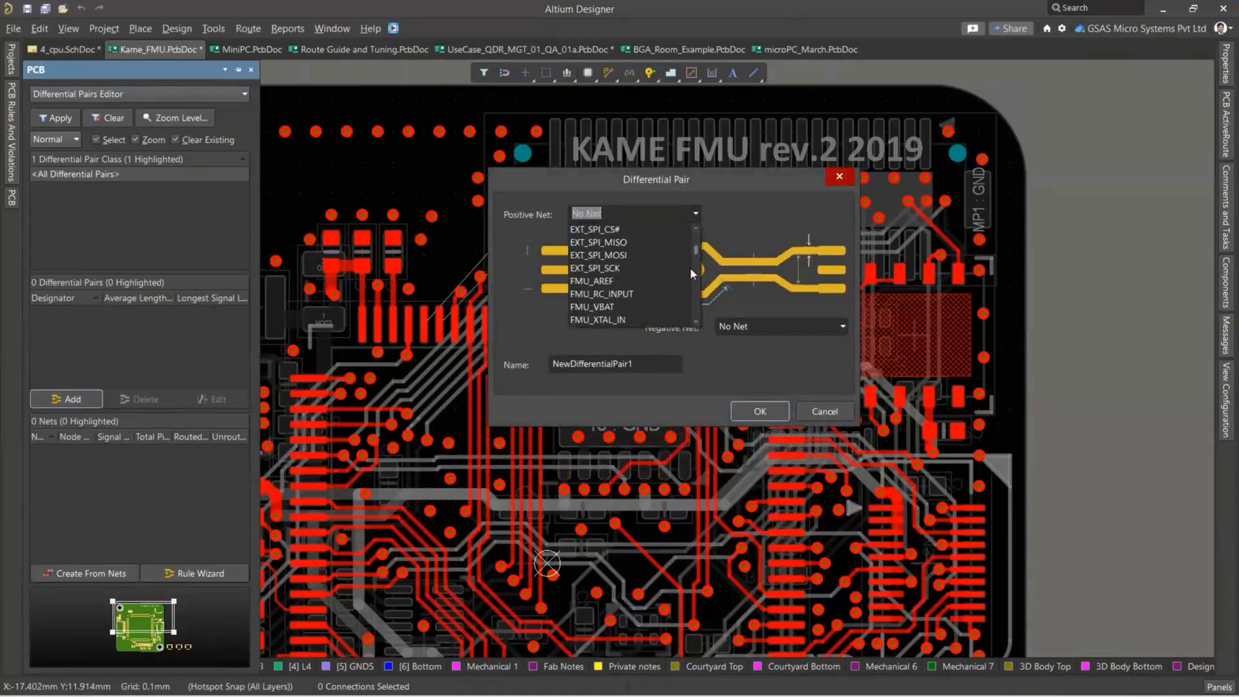
type("uART1_CTS")
scroll(691, 267, "down", 5)
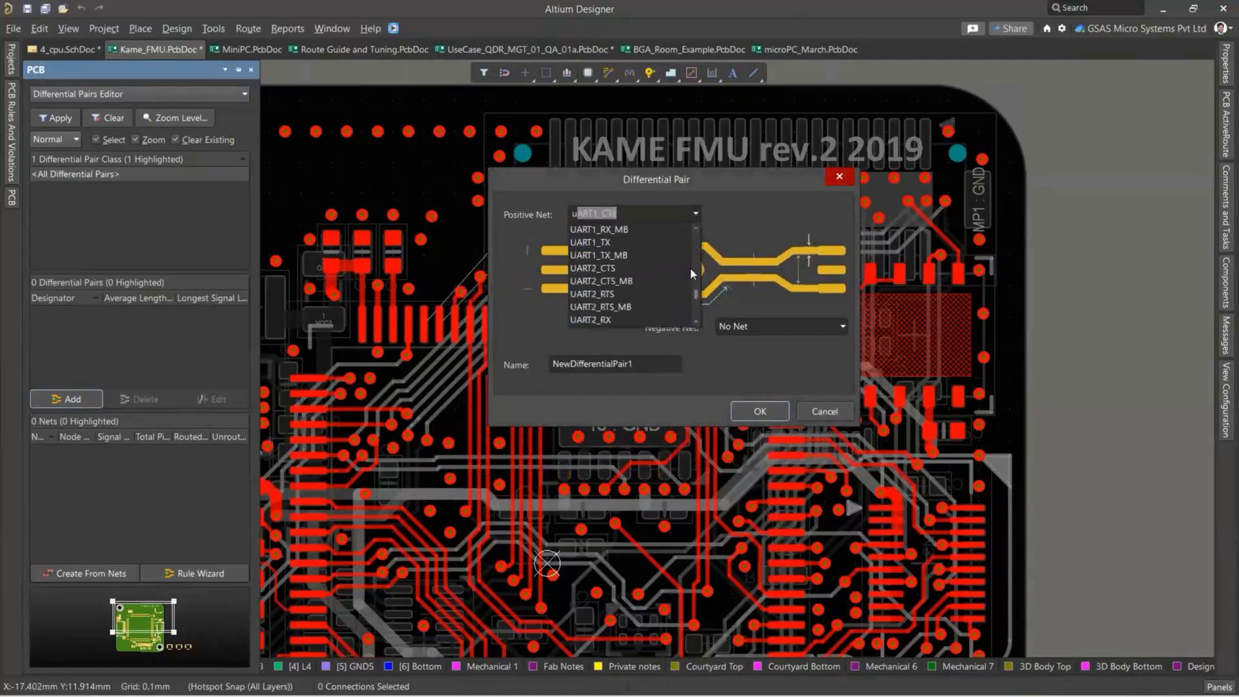
scroll(691, 267, "down", 5)
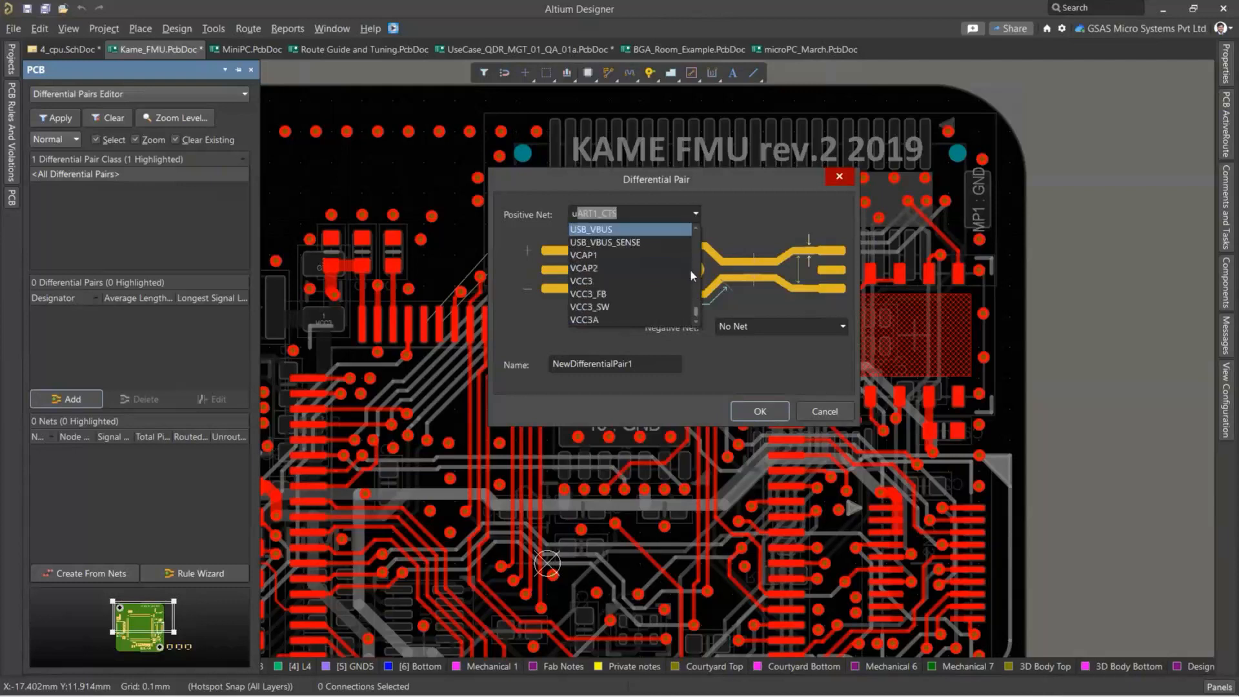
type("SB_P")
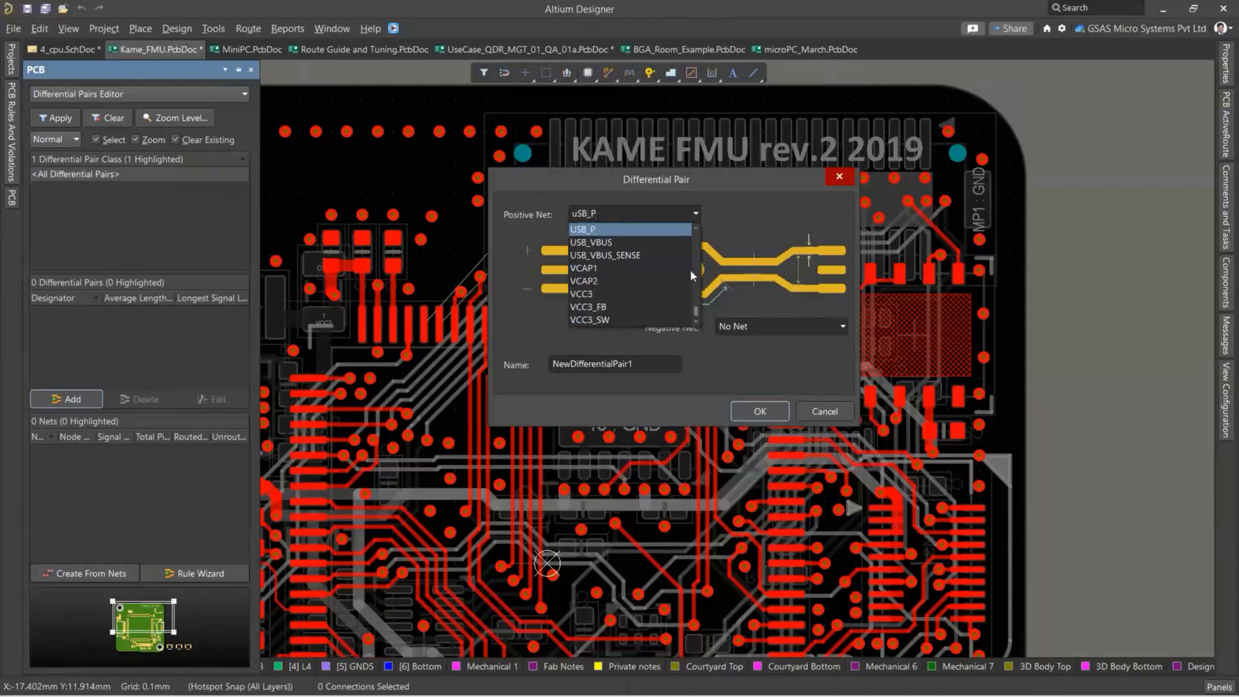
key("Return")
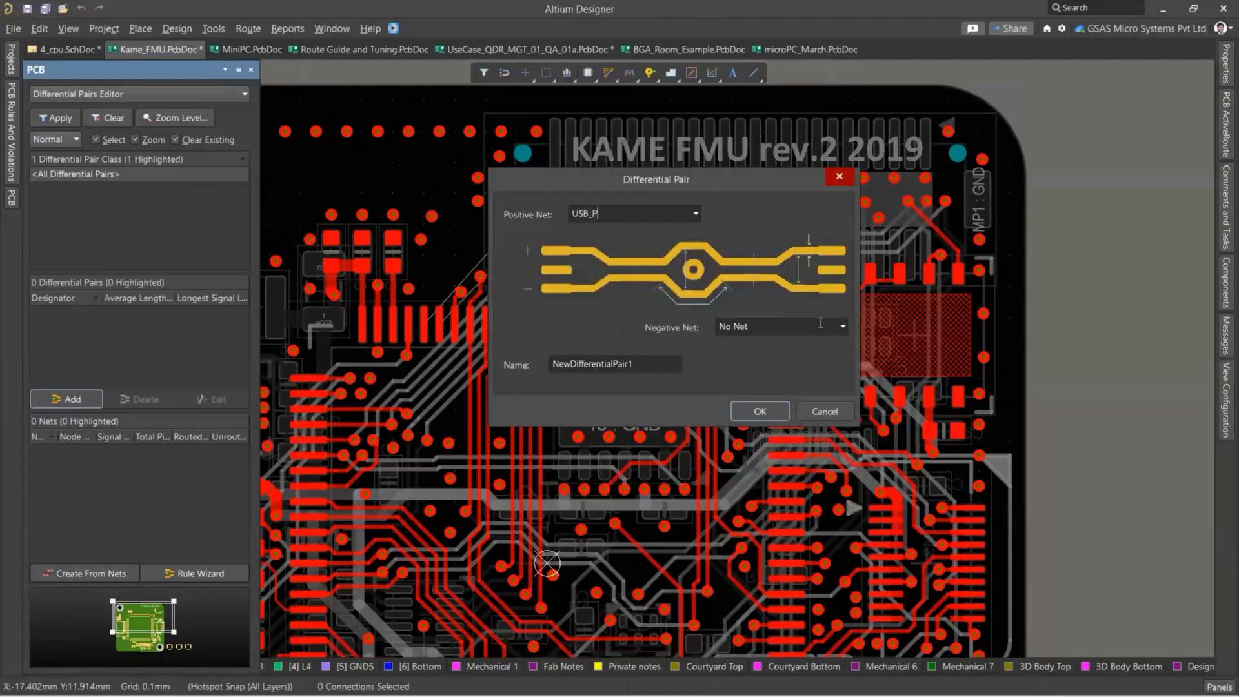
Set the pair's negative net to USB_N, name it USB_Diff and create it.
left_click(842, 326)
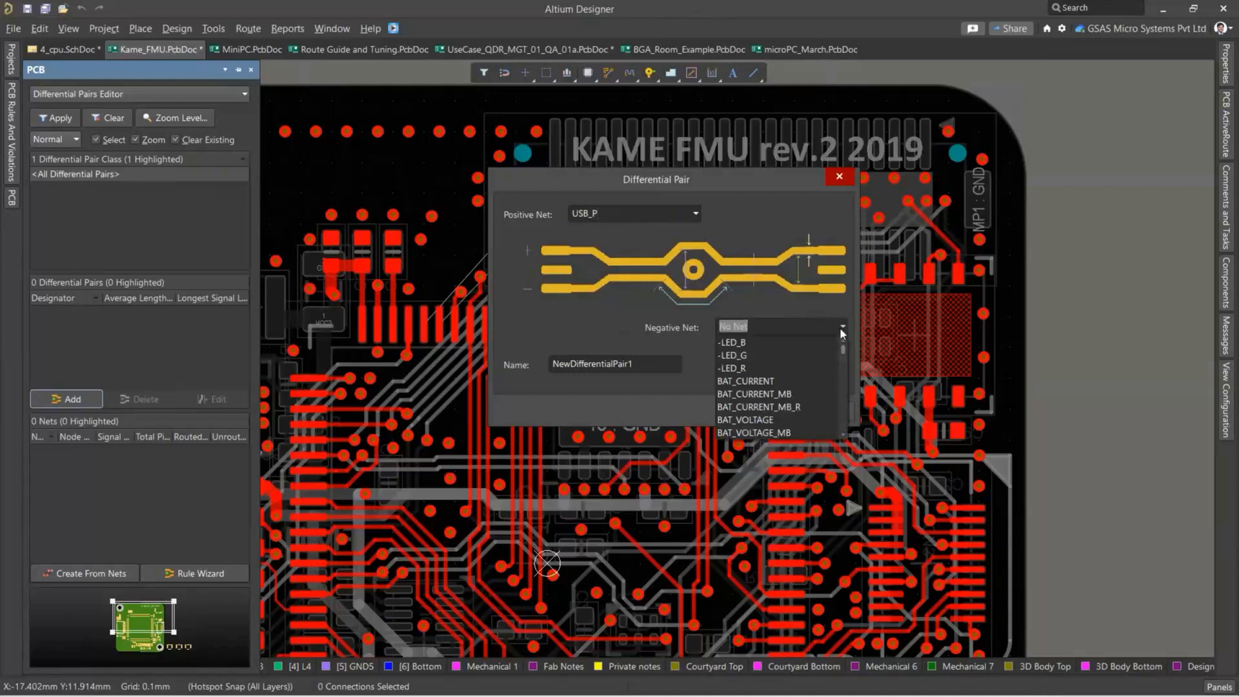
type("USB")
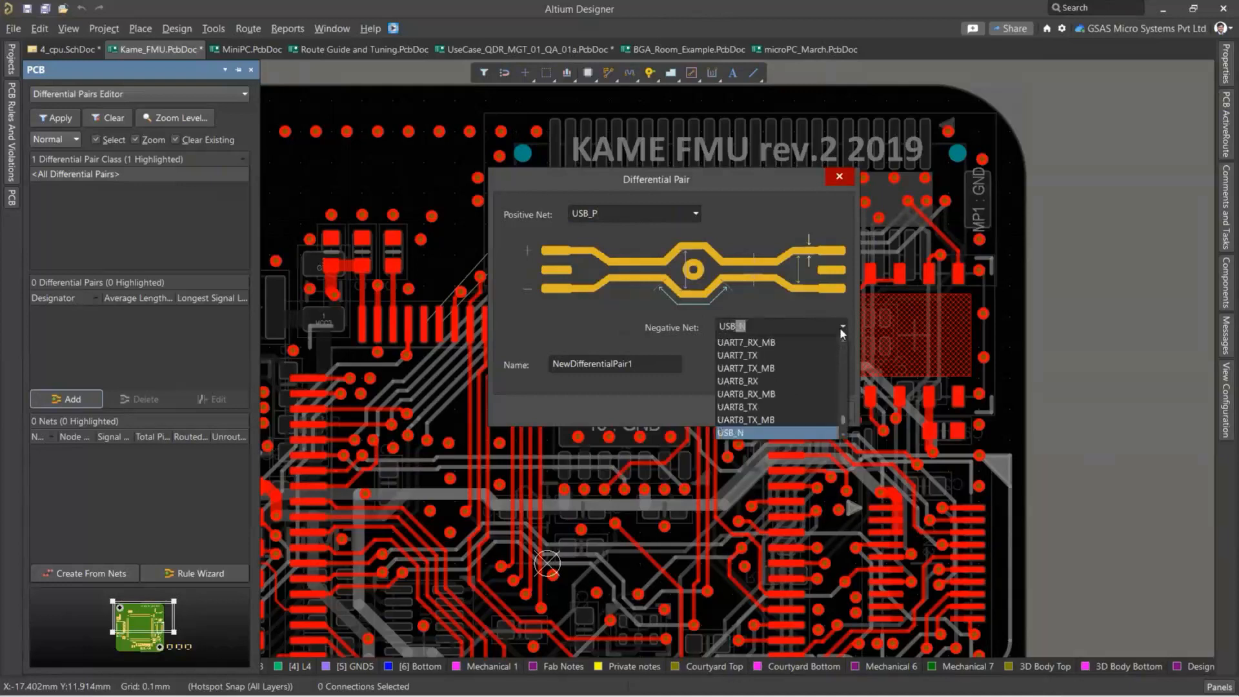
type("_N")
key("Return")
key("Tab")
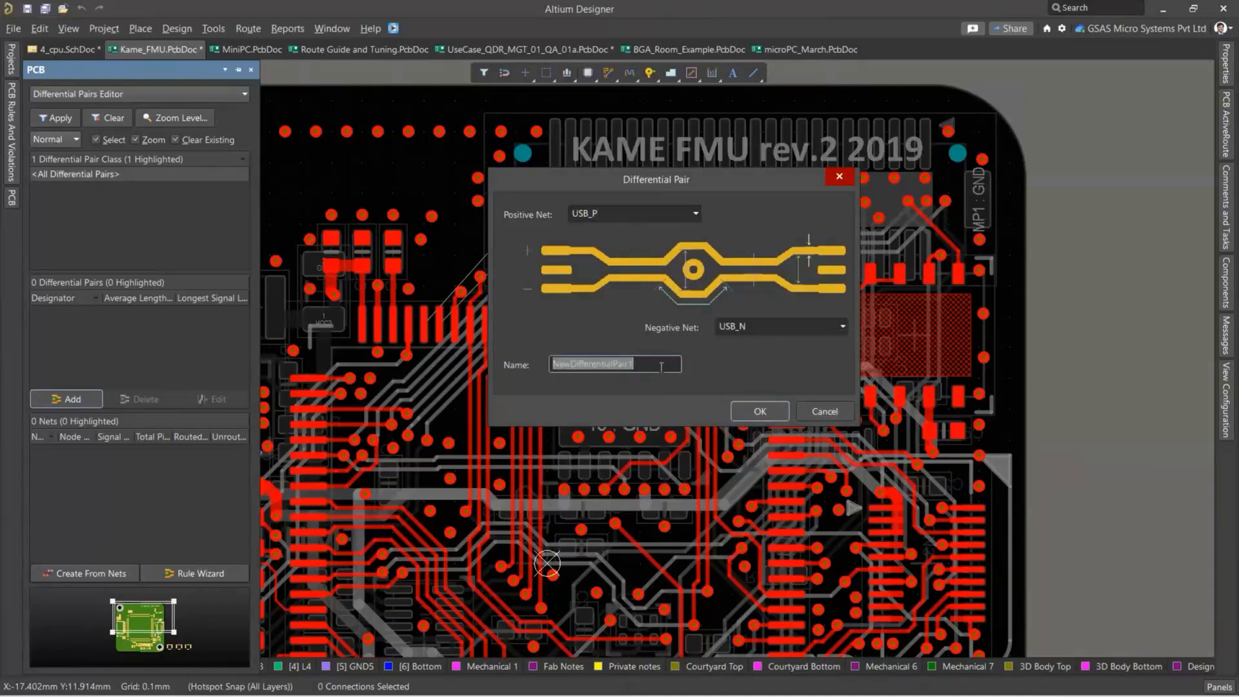
type("USB")
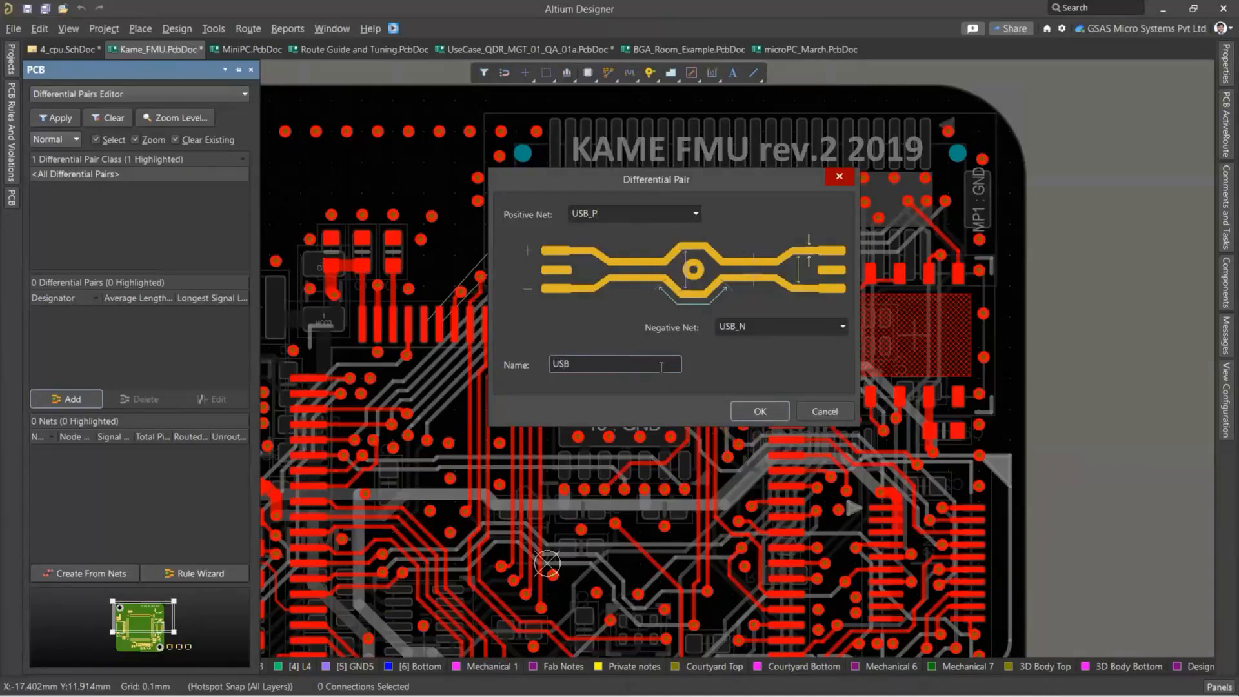
type("_Diff")
left_click(760, 414)
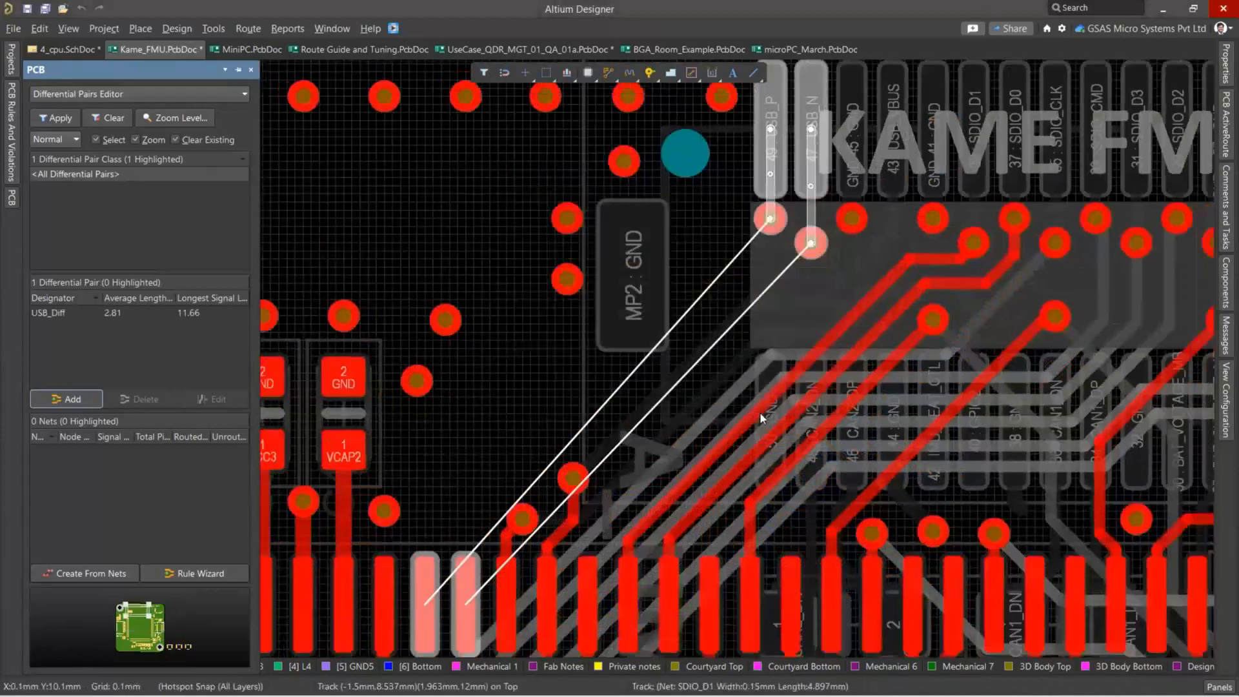
Inspect the USB_Diff pair on the board with object selection turned off and on again in the Differential Pairs Editor.
scroll(779, 245, "up", 5, "ctrl")
scroll(760, 237, "down", 6, "ctrl")
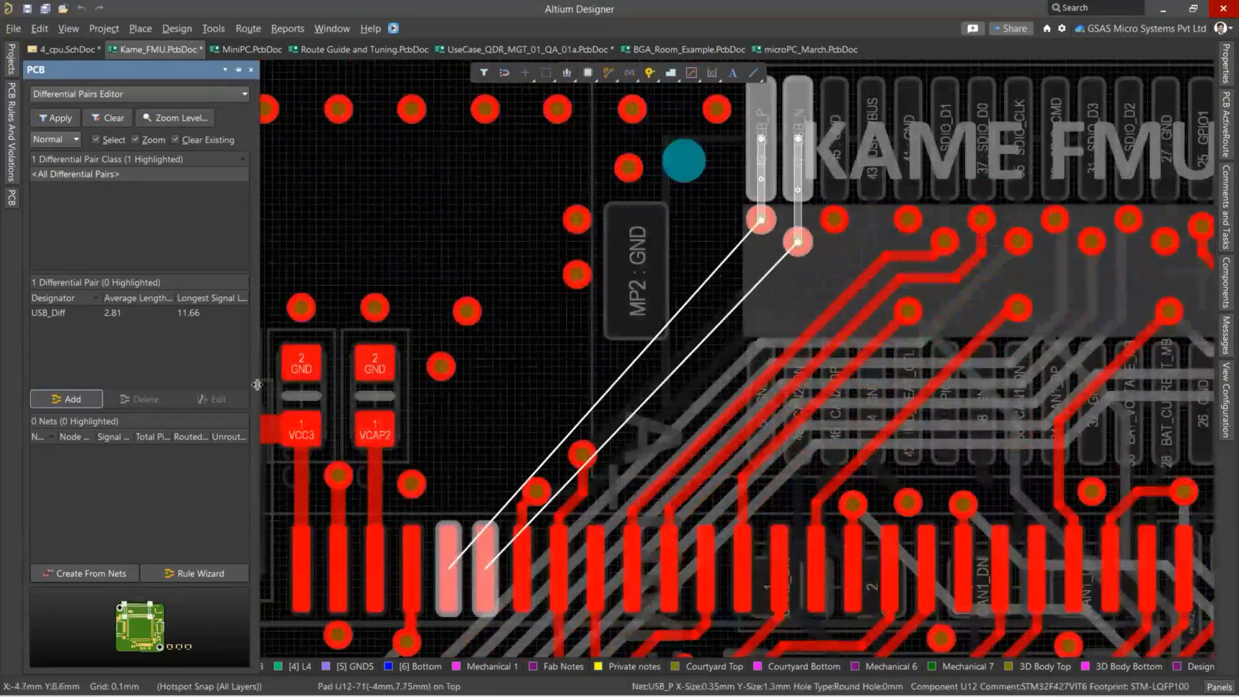
left_click(103, 138)
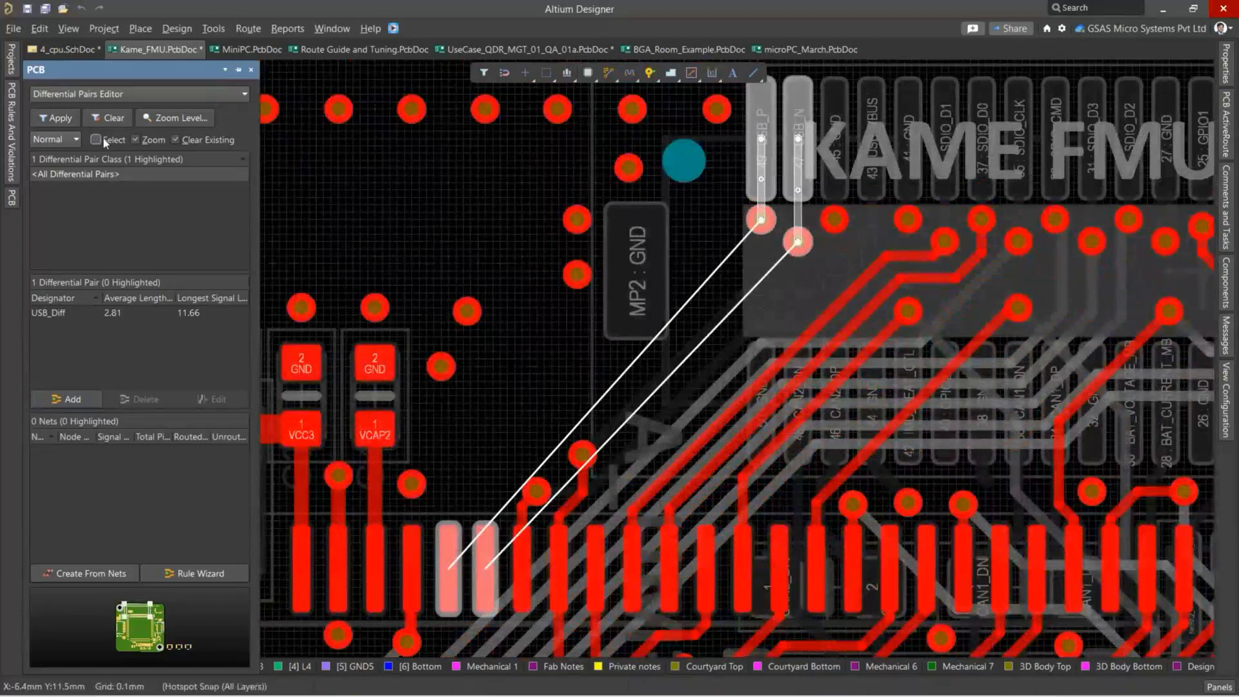
left_click(62, 314)
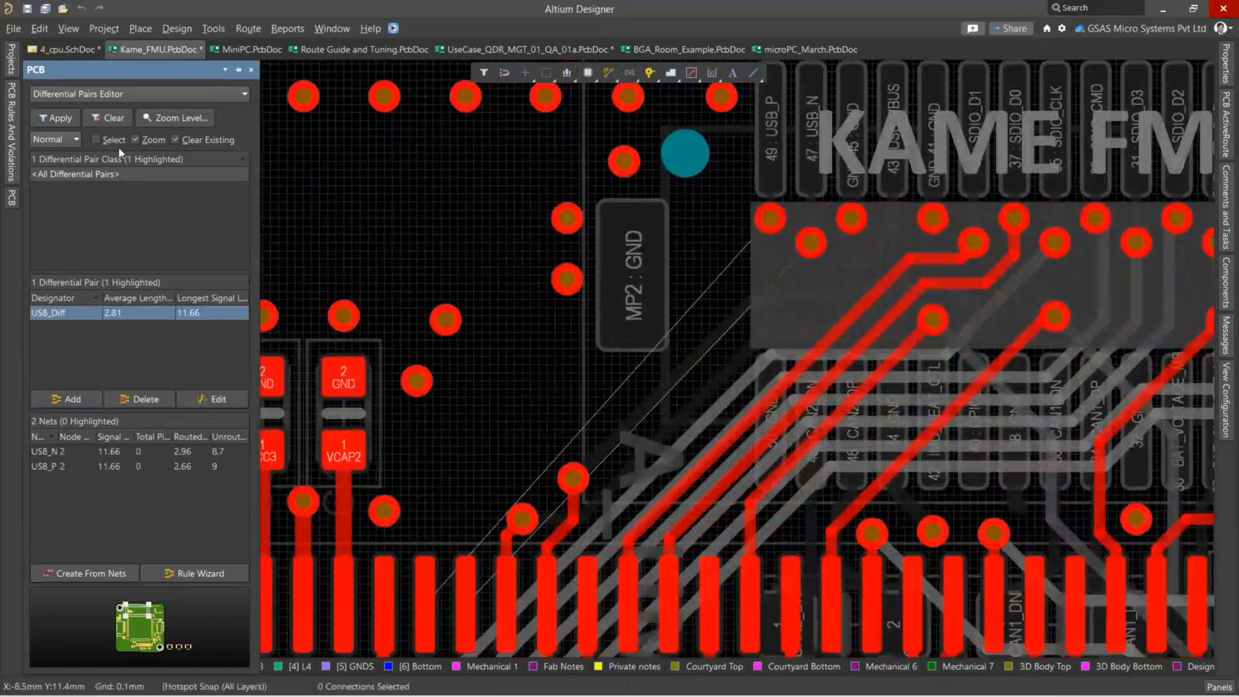
left_click(109, 142)
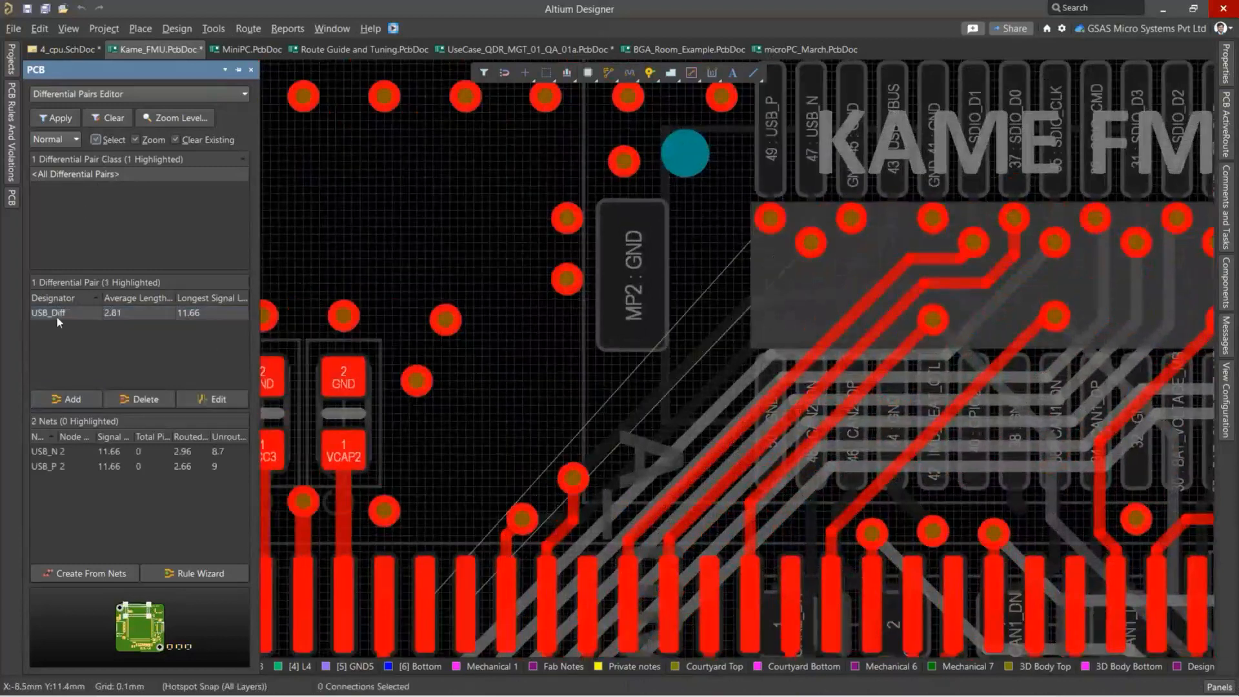
left_click(57, 314)
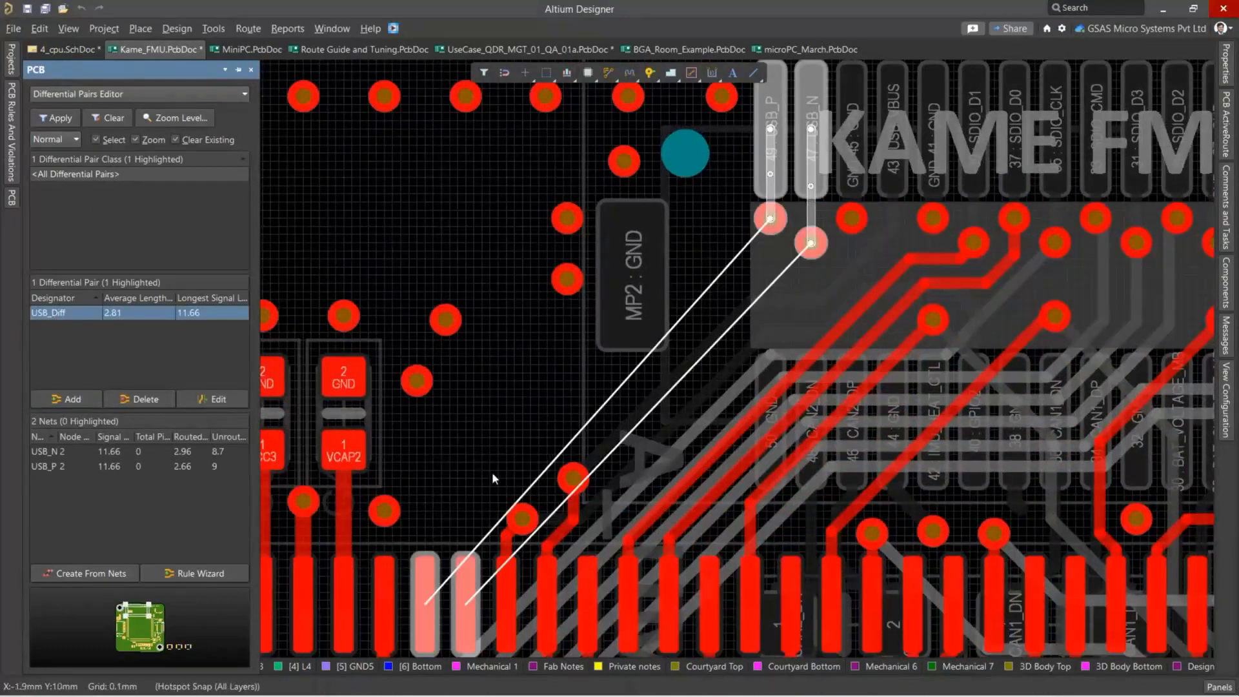
right_click_drag(512, 428, 554, 364)
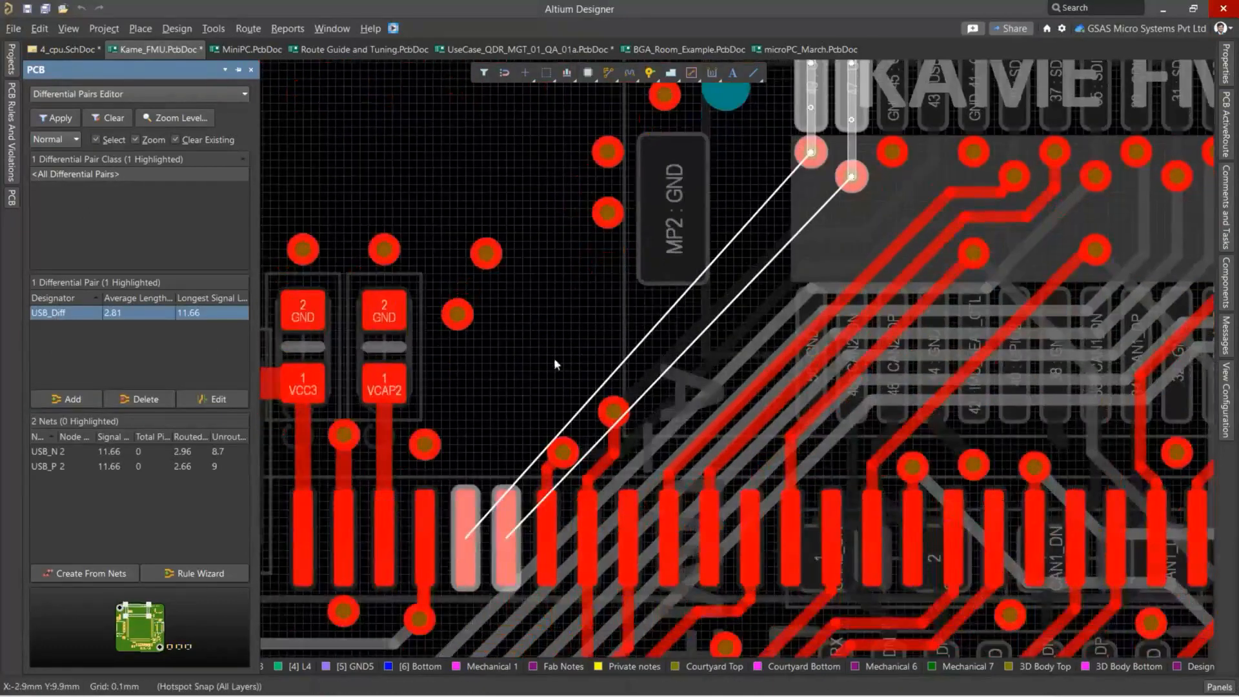
left_click(550, 330)
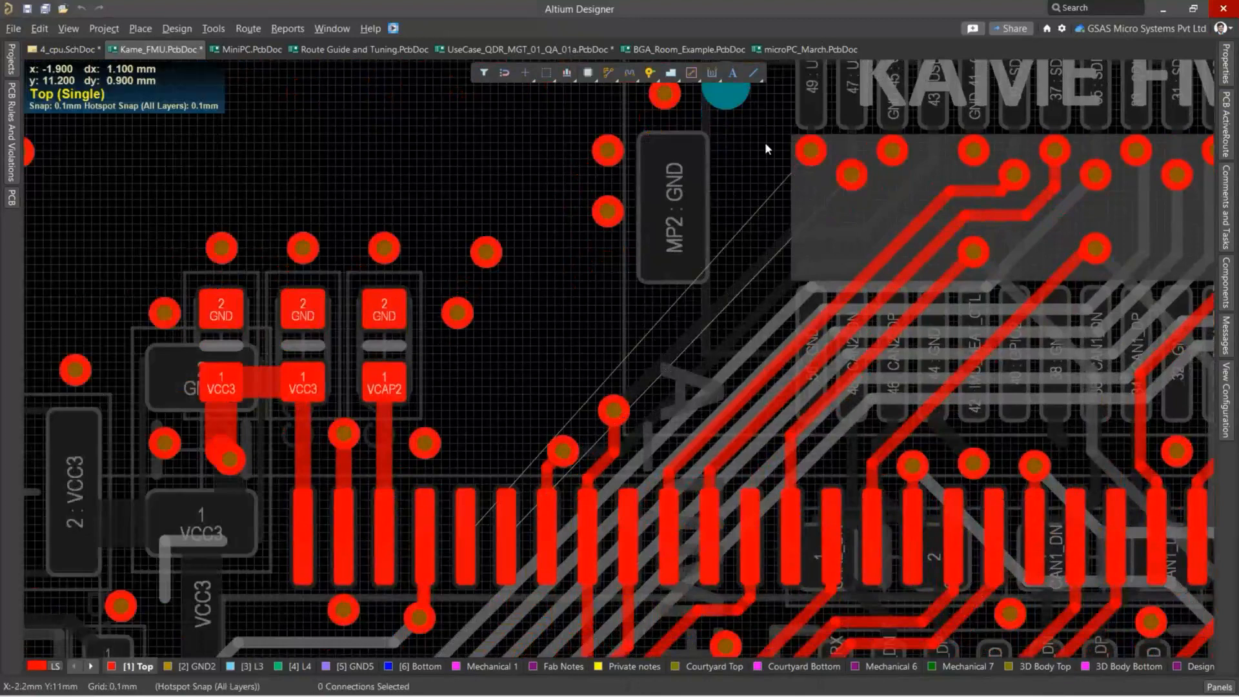
Route the USB_P and USB_N differential pair interactively on the Top layer from the connector vias to the processor pads.
left_click(248, 29)
left_click(283, 83)
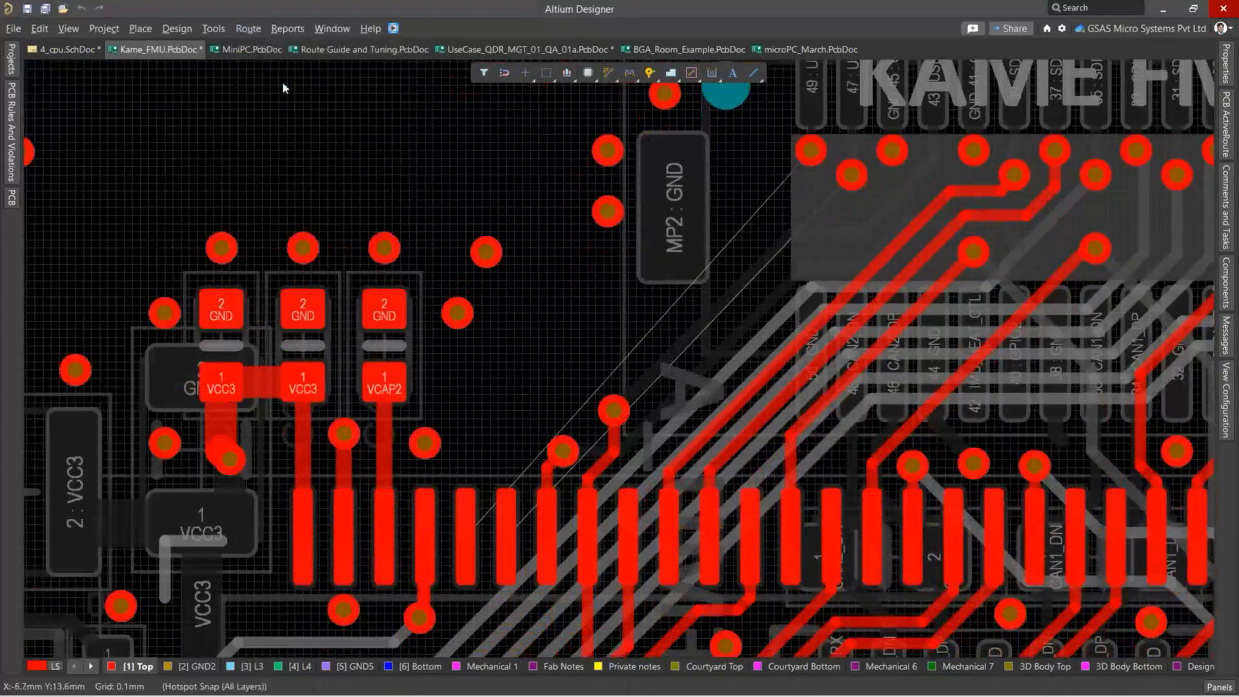
left_click(811, 152)
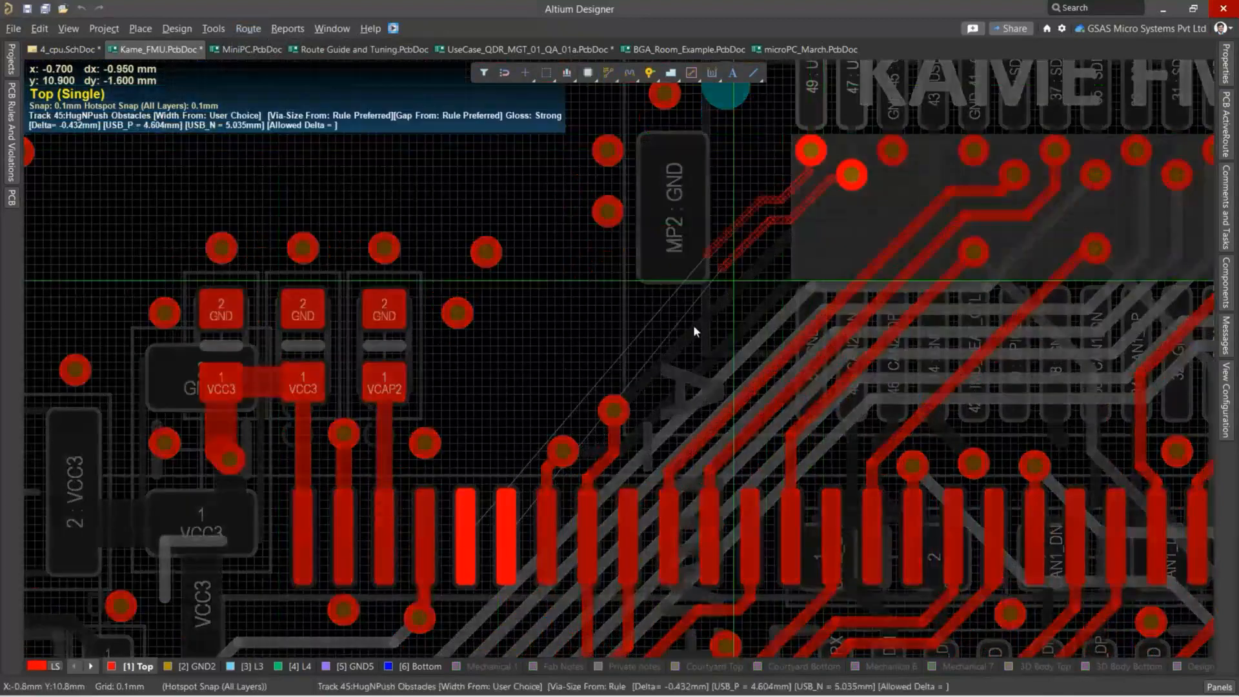
left_click(508, 540)
right_click(512, 400)
Examine the routed USB differential pair from the USB_P and USB_N vias down to pads 71 and 70.
scroll(818, 216, "up", 4, "ctrl")
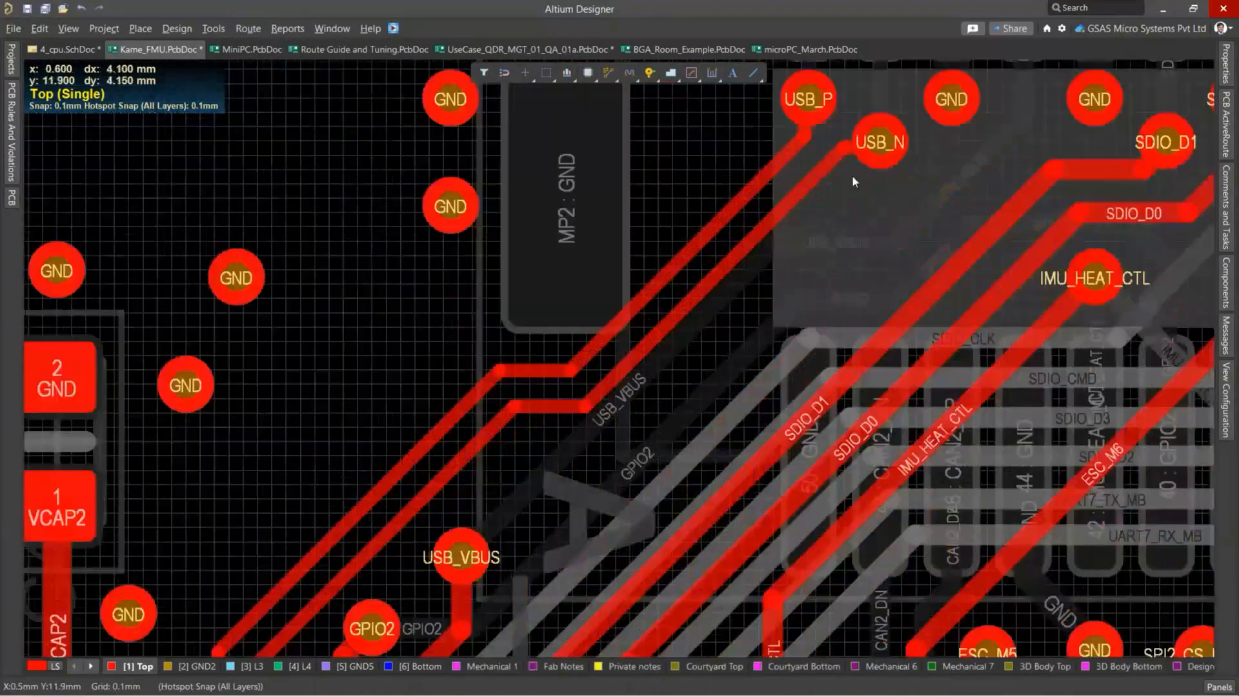
right_click_drag(826, 175, 764, 401)
scroll(718, 316, "up", 1, "ctrl")
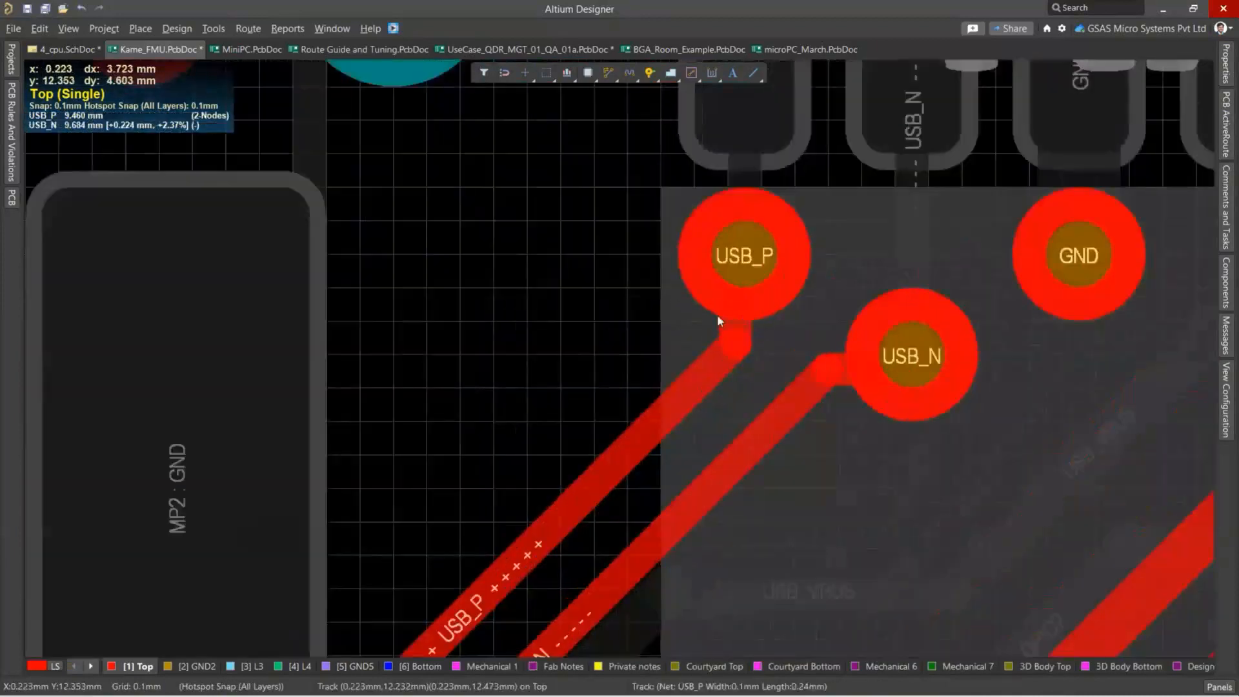
scroll(718, 321, "up", 3, "ctrl")
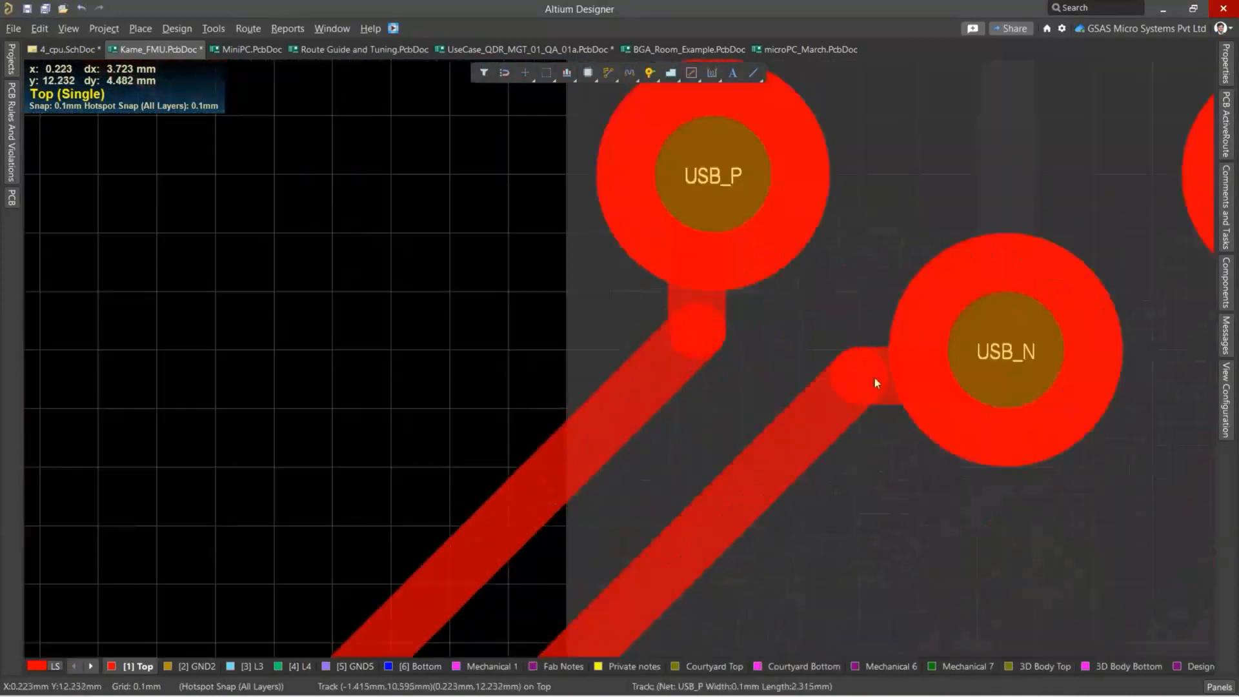
scroll(800, 383, "down", 6, "ctrl")
right_click_drag(720, 507, 994, 67)
scroll(423, 539, "up", 3, "ctrl")
right_click_drag(317, 597, 520, 282)
scroll(520, 281, "up", 6, "ctrl")
scroll(593, 279, "down", 9, "ctrl")
right_click_drag(674, 254, 527, 466)
scroll(641, 284, "down", 1, "ctrl")
right_click_drag(641, 285, 460, 459)
right_click_drag(767, 175, 535, 283)
scroll(535, 283, "down", 1, "ctrl")
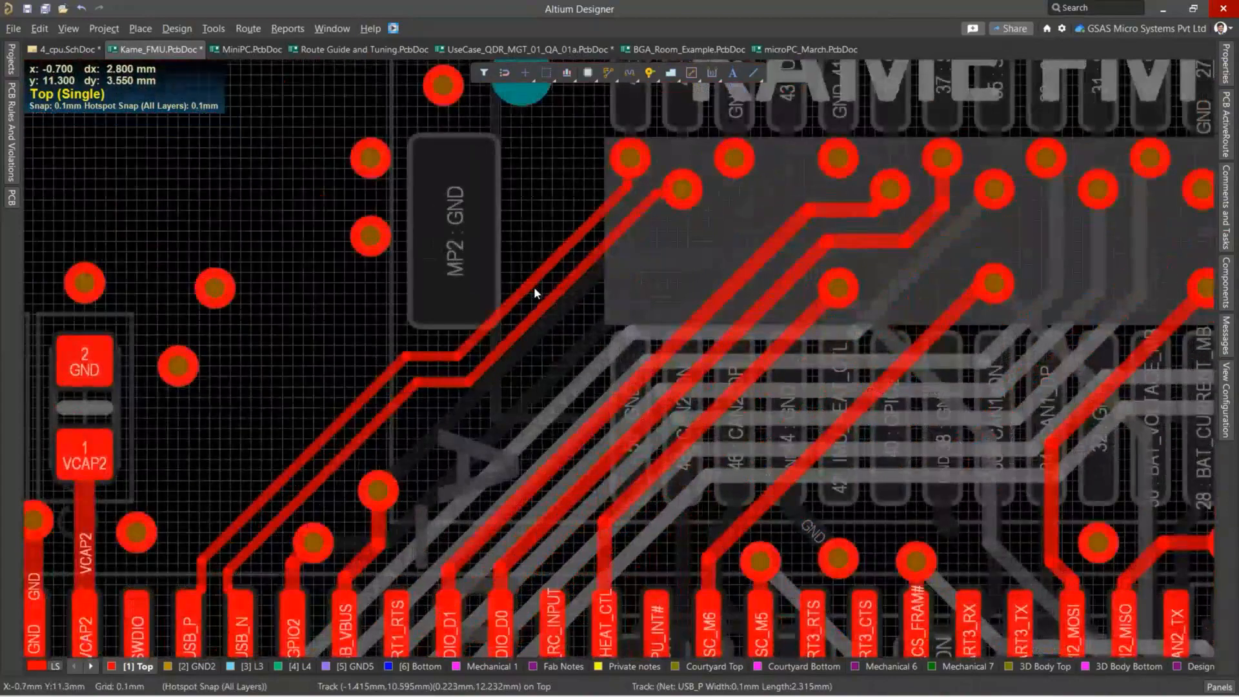
right_click_drag(539, 384, 616, 293)
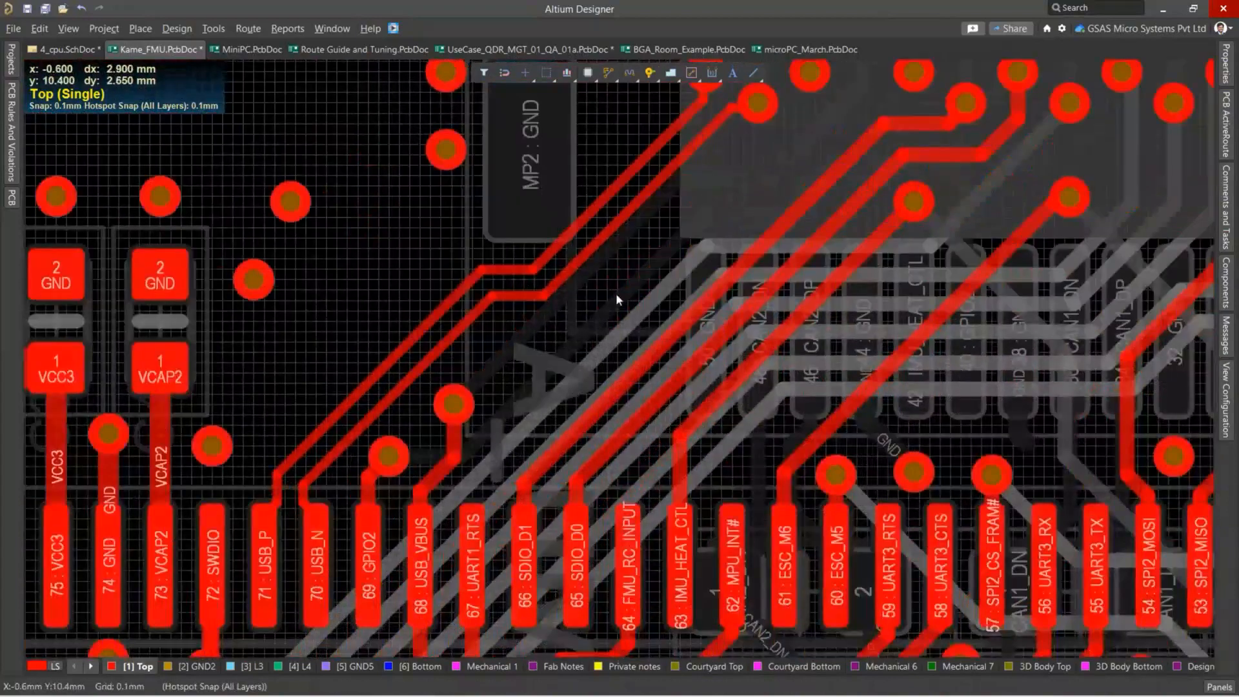
scroll(633, 284, "down", 1, "ctrl")
right_click_drag(659, 253, 583, 307)
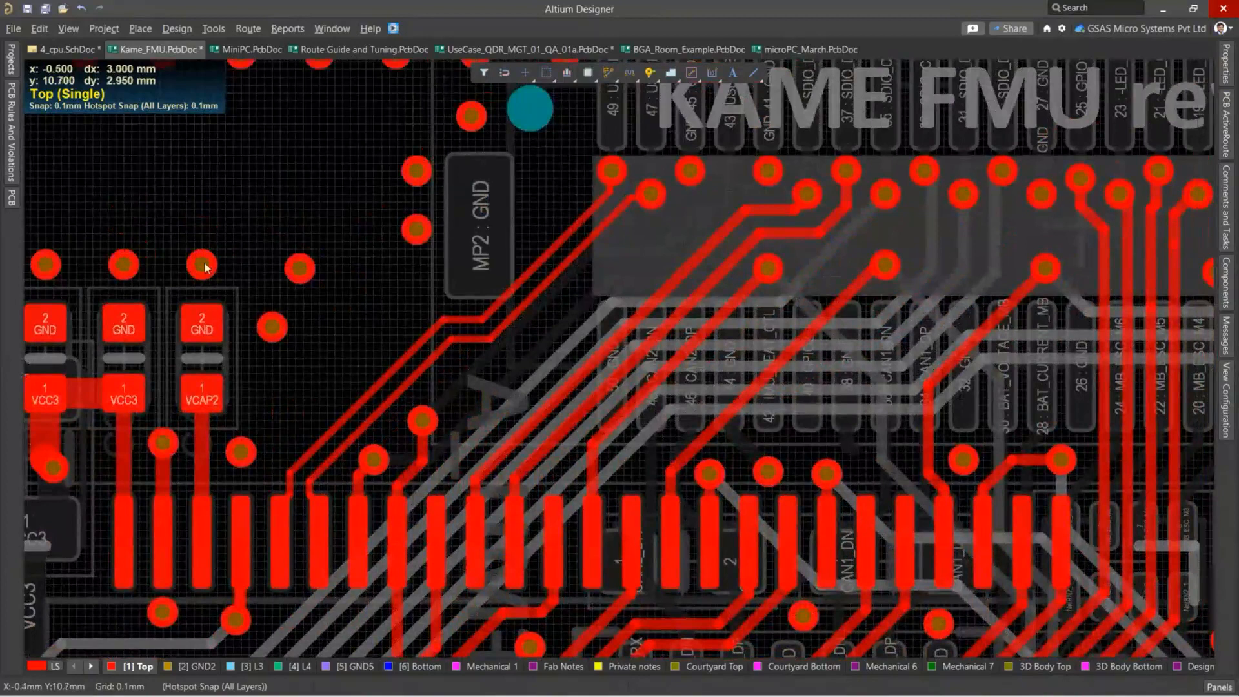
Switch to MiniPC.PcbDoc and examine the unrouted PCIE_TX pair connections between the PCIE connector pins and the capacitors.
left_click(250, 50)
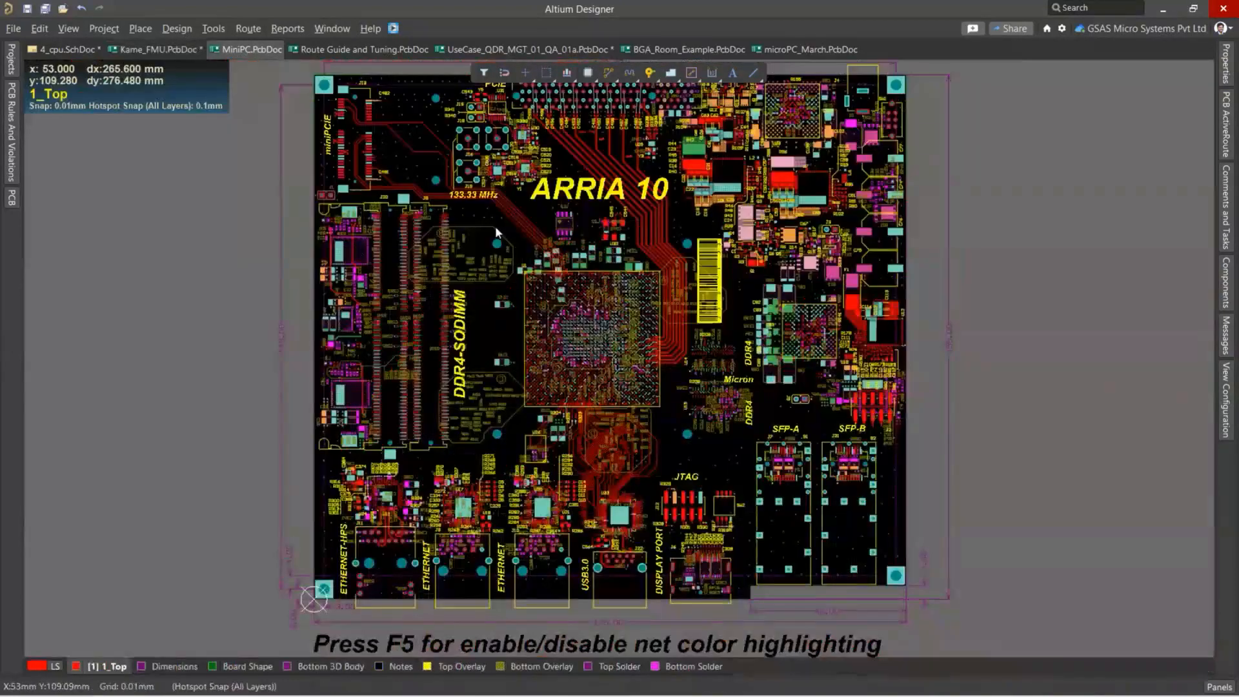
scroll(546, 191, "up", 3, "ctrl")
right_click_drag(607, 162, 476, 357)
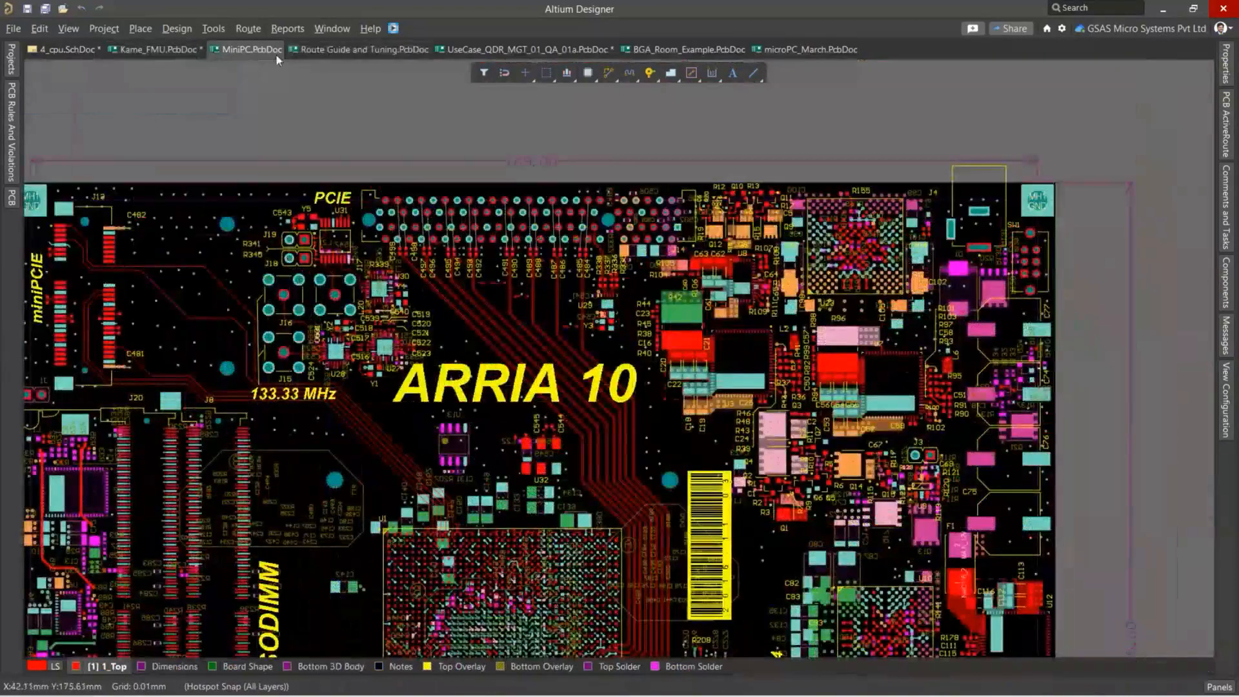
scroll(429, 203, "up", 2, "ctrl")
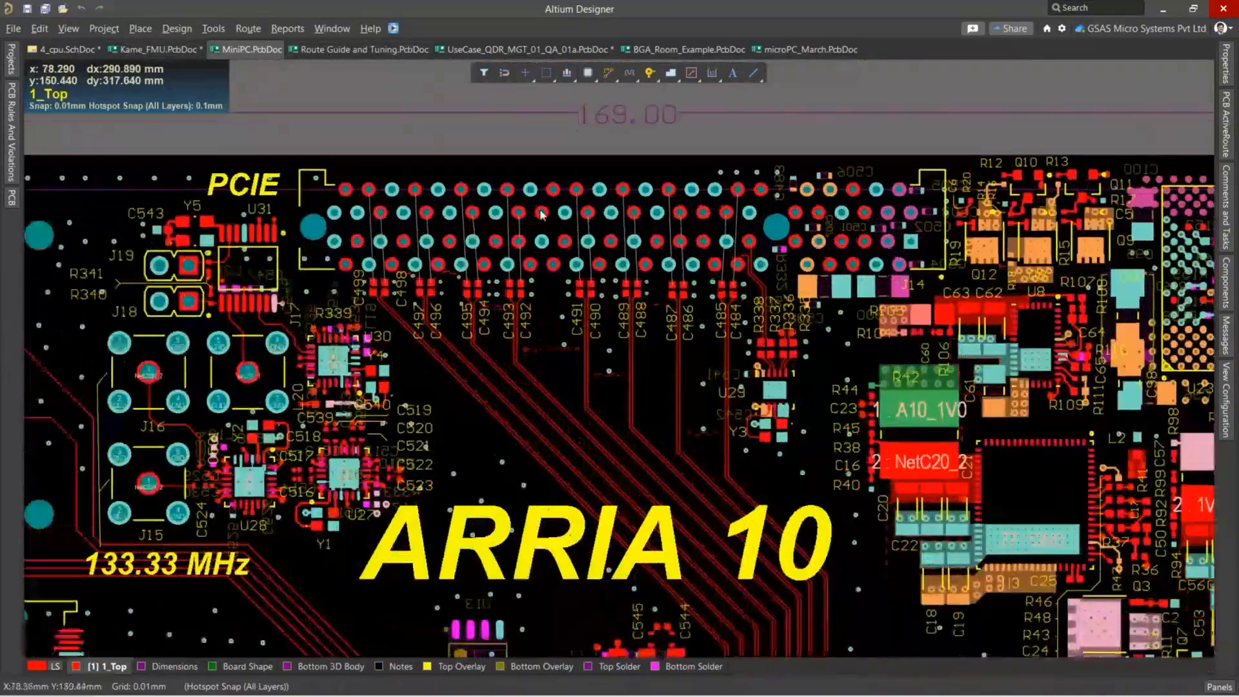
scroll(480, 252, "up", 2, "ctrl")
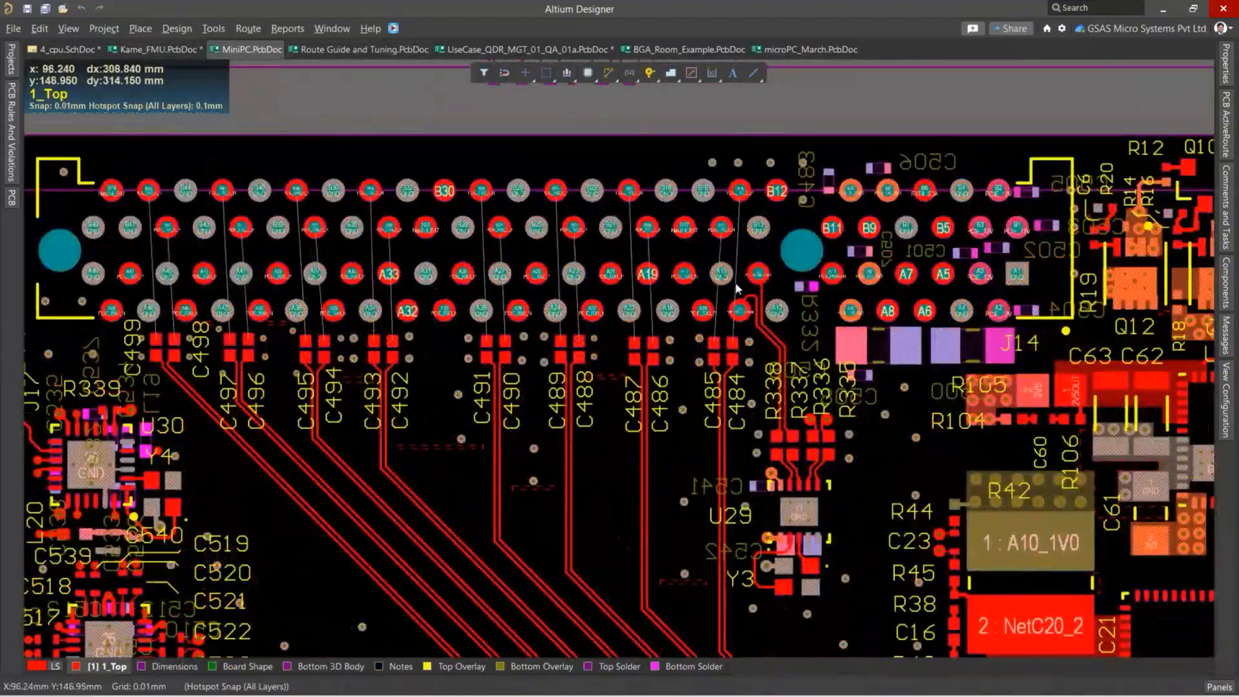
scroll(735, 287, "up", 2, "ctrl")
right_click_drag(735, 302, 668, 283)
scroll(666, 276, "up", 2, "ctrl")
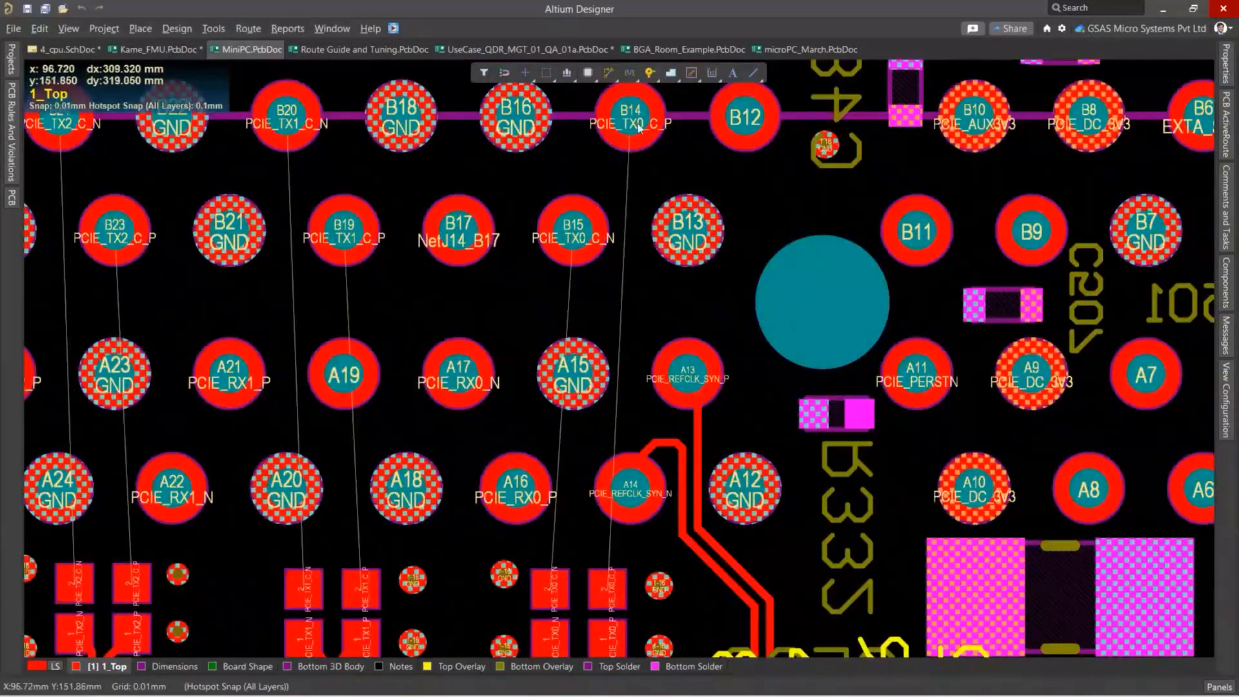
scroll(640, 157, "down", 1, "ctrl")
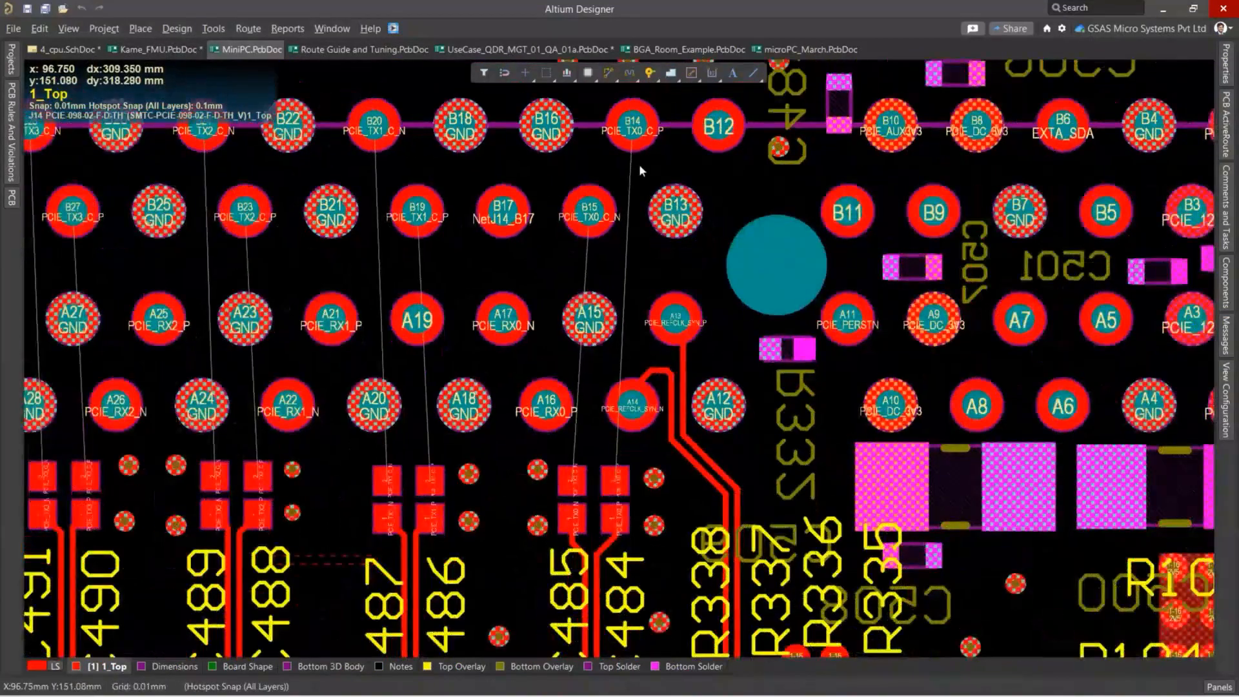
Route the PCIE_TX0_C differential pair interactively on the Top layer from connector pins B14 and B15 to the C485 and C484 pads.
scroll(638, 164, "up", 2, "ctrl")
scroll(650, 142, "down", 1, "ctrl")
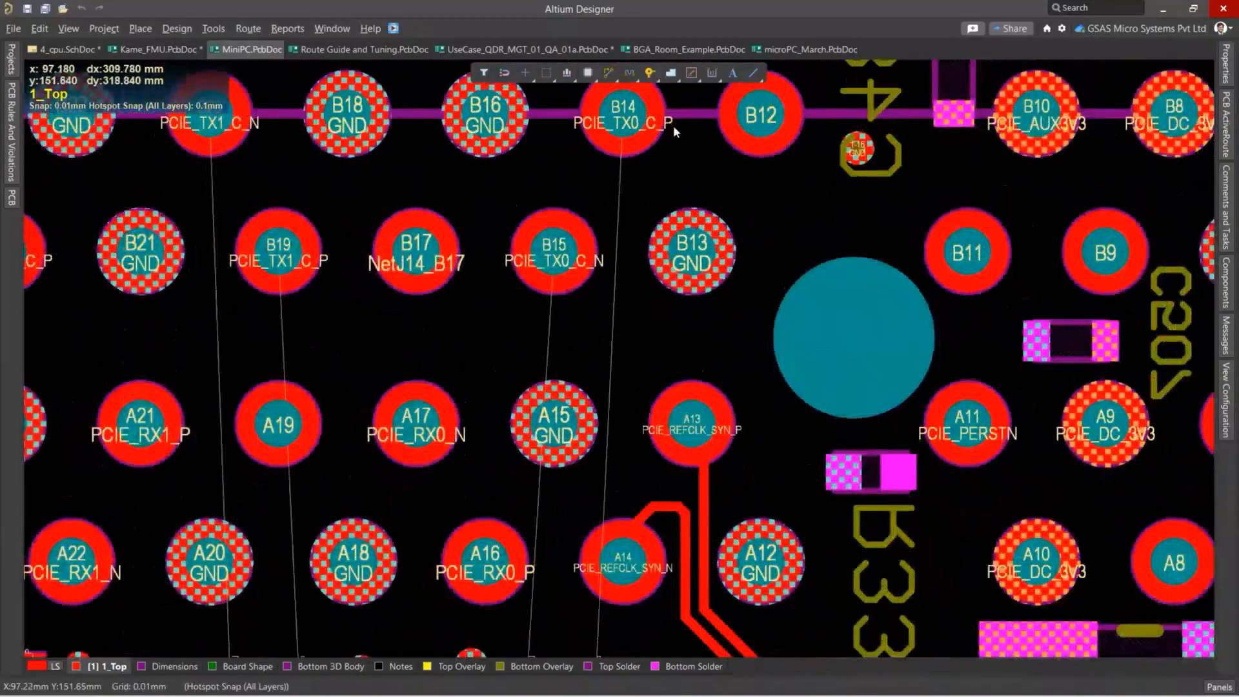
scroll(665, 127, "down", 2, "ctrl")
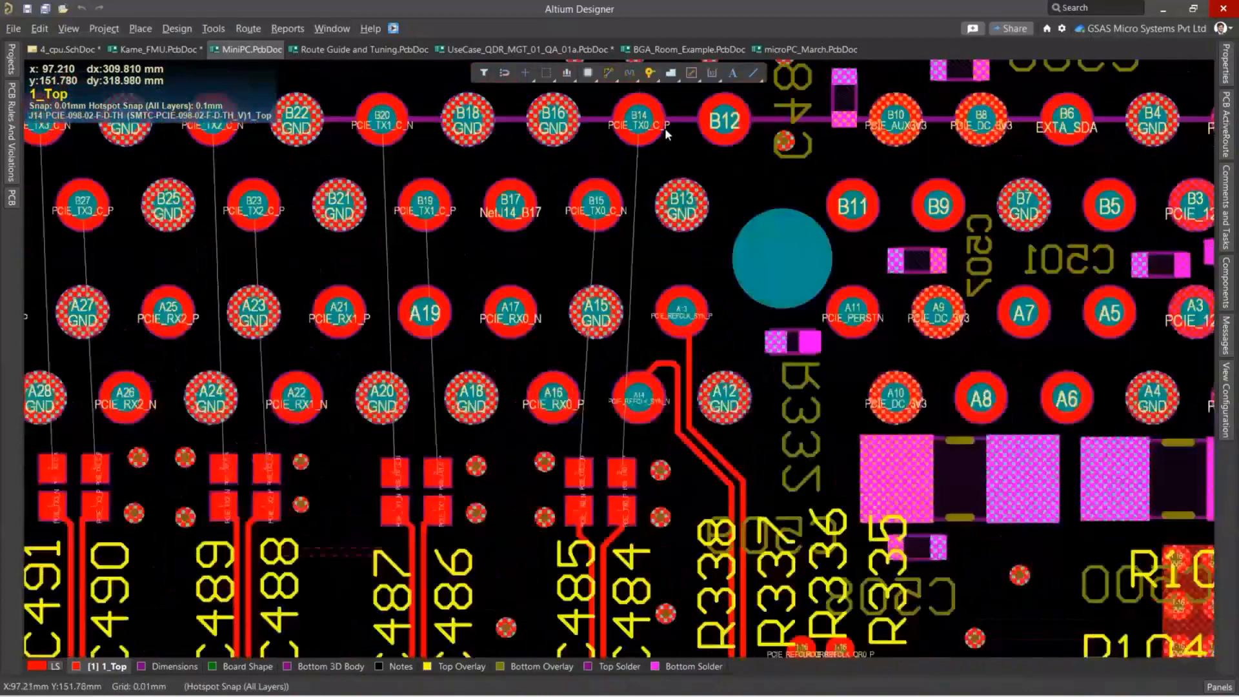
scroll(610, 385, "up", 2, "ctrl")
scroll(611, 384, "down", 2, "ctrl")
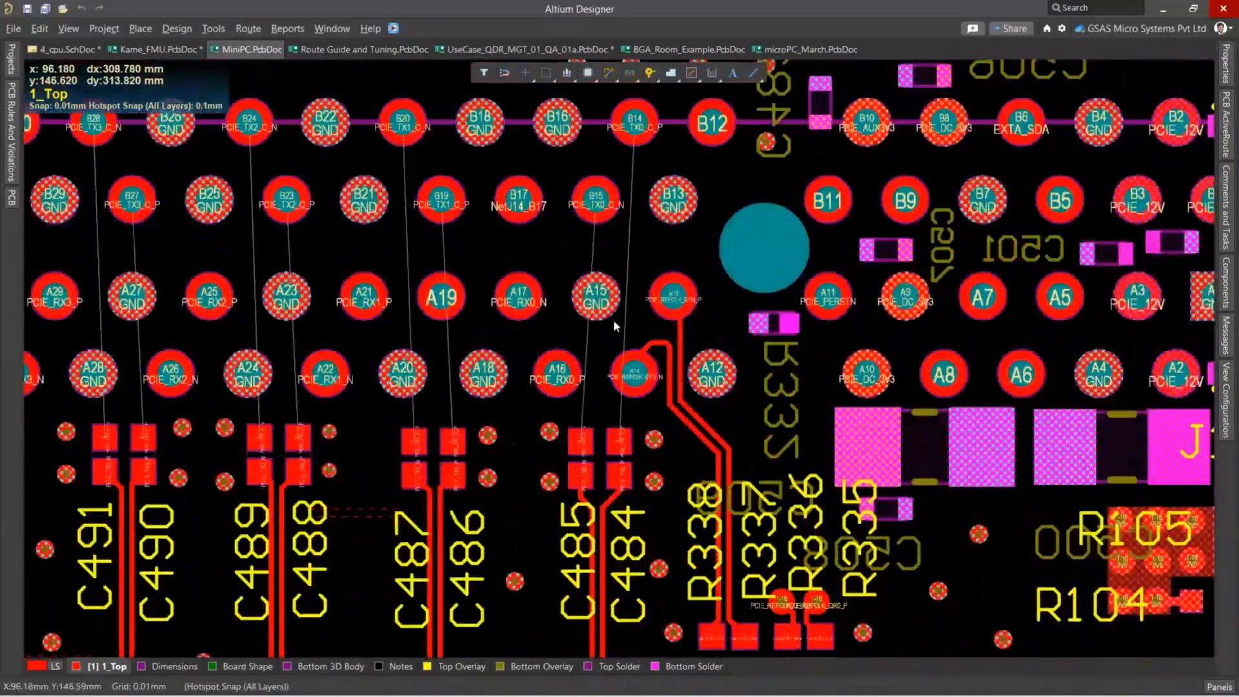
scroll(613, 319, "up", 3, "ctrl")
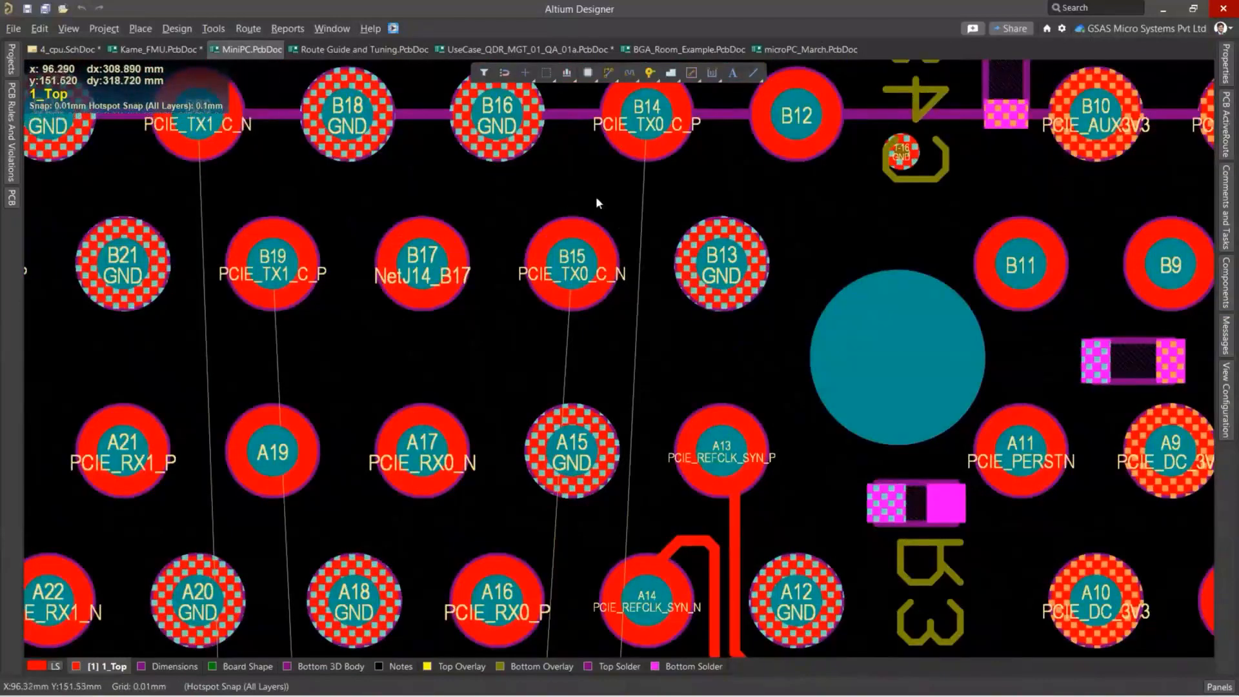
left_click(248, 29)
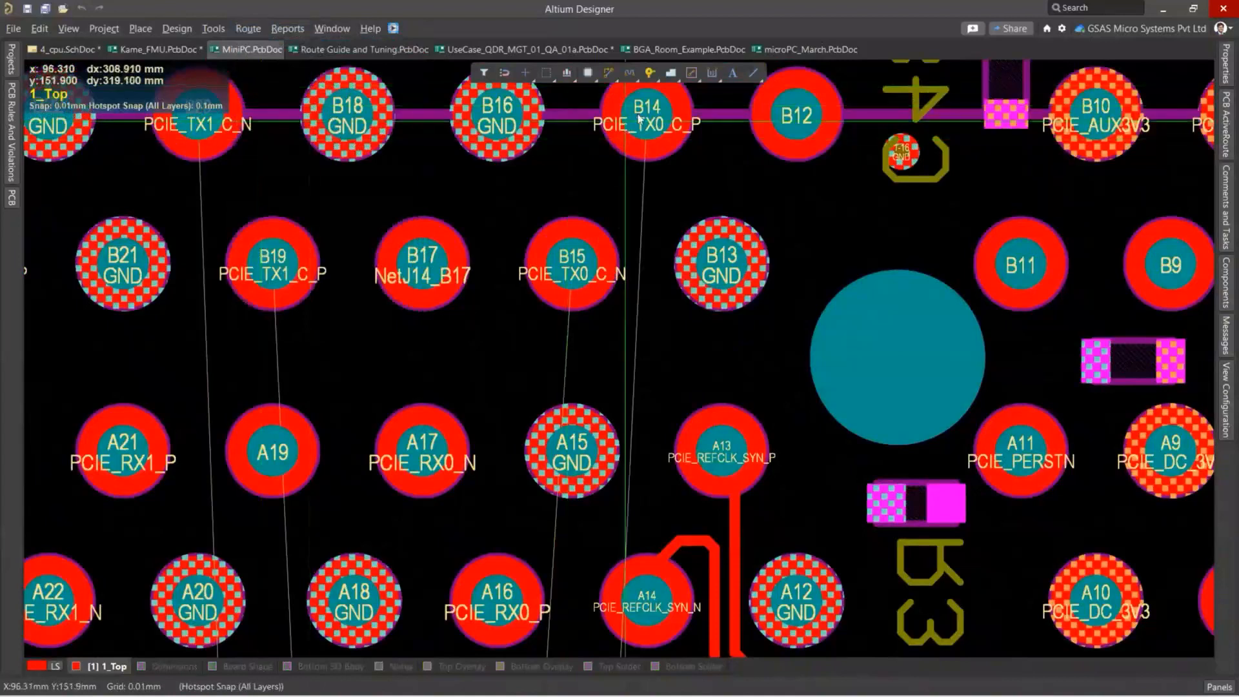
left_click(644, 132)
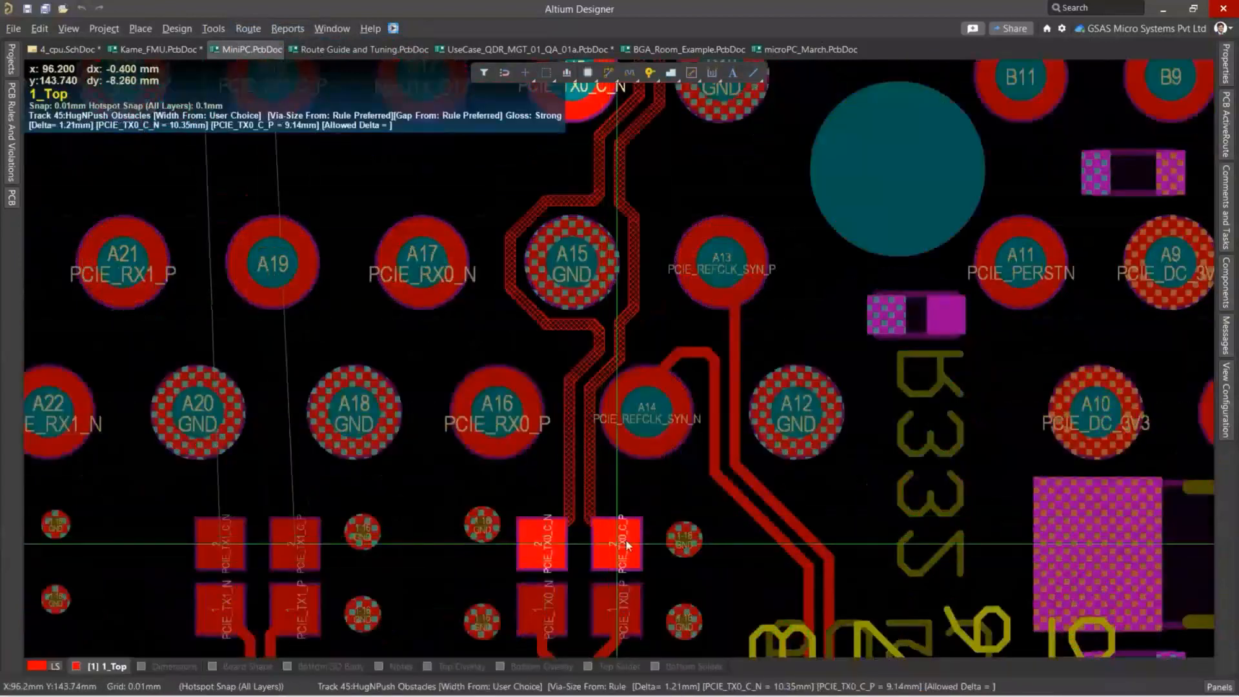
left_click(645, 245)
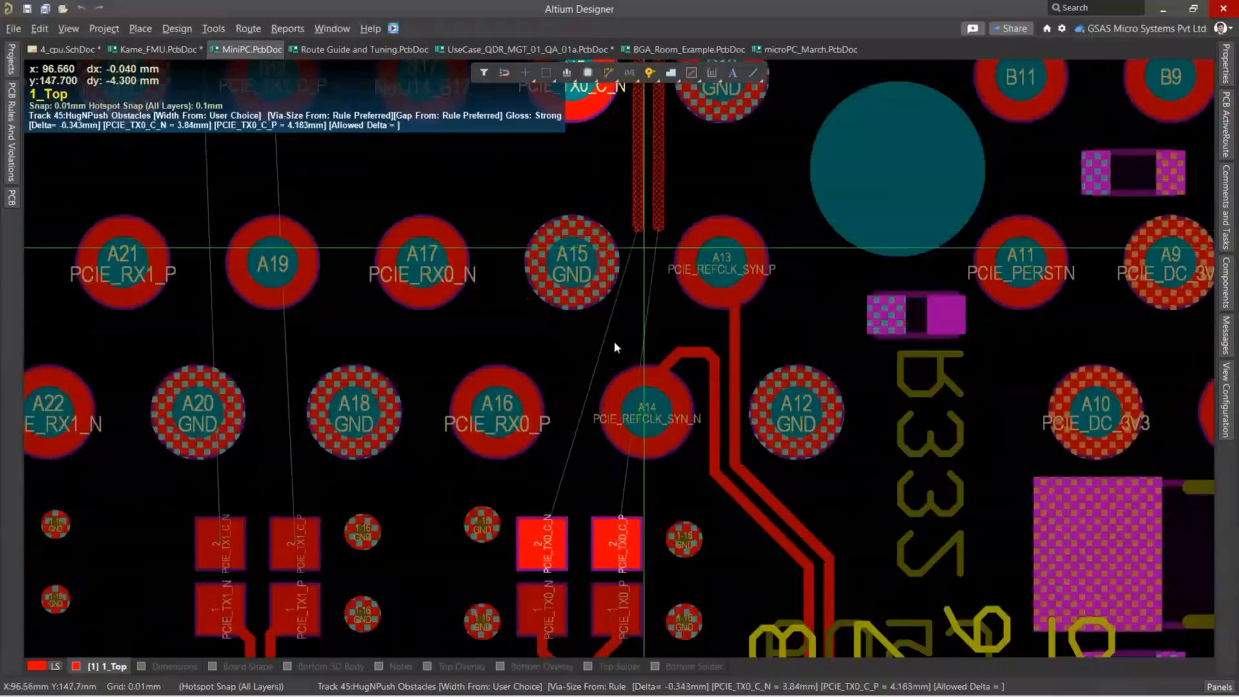
left_click(618, 550)
Route the PCIE_TX1_C differential pair from connector pins B20 and B19 to the pads of capacitors C487 and C486.
scroll(587, 378, "down", 2, "ctrl")
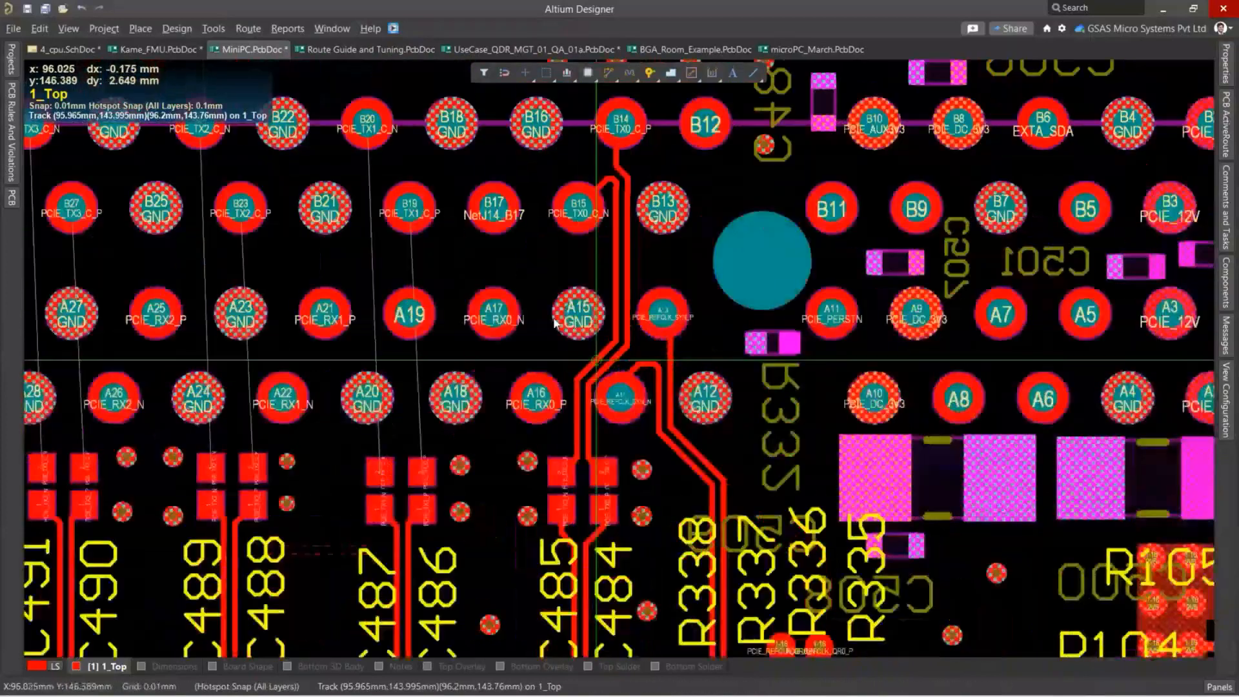
left_click(367, 126)
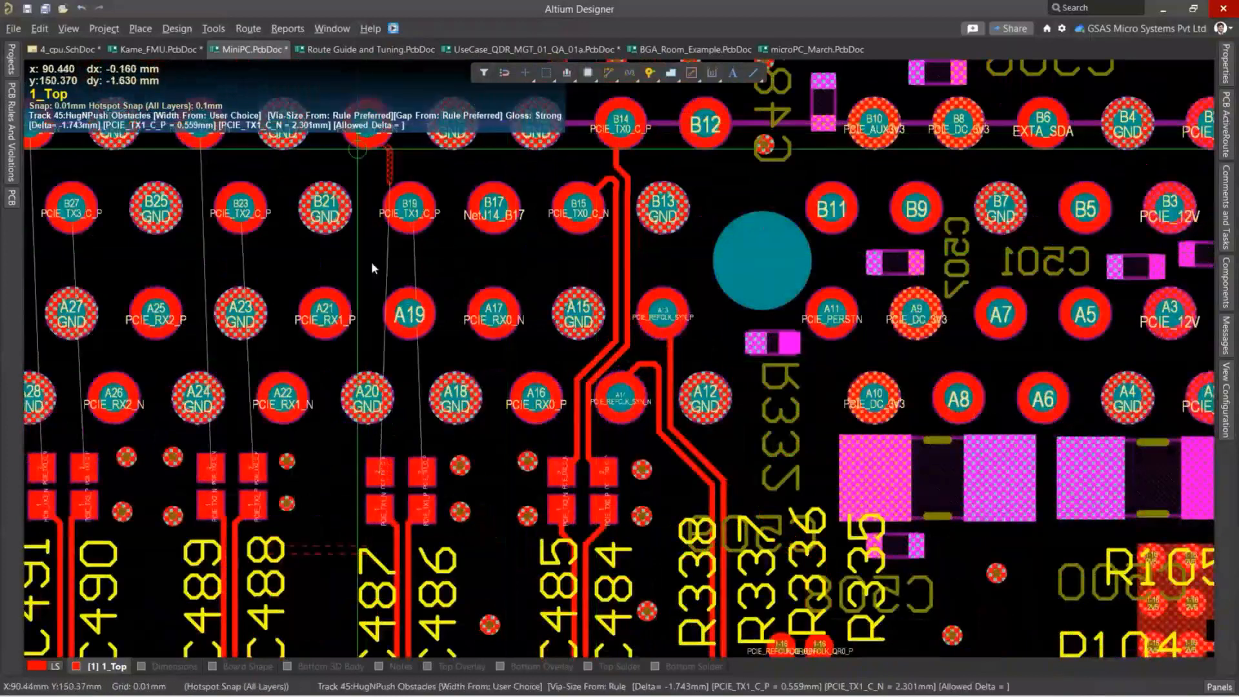
left_click(424, 481)
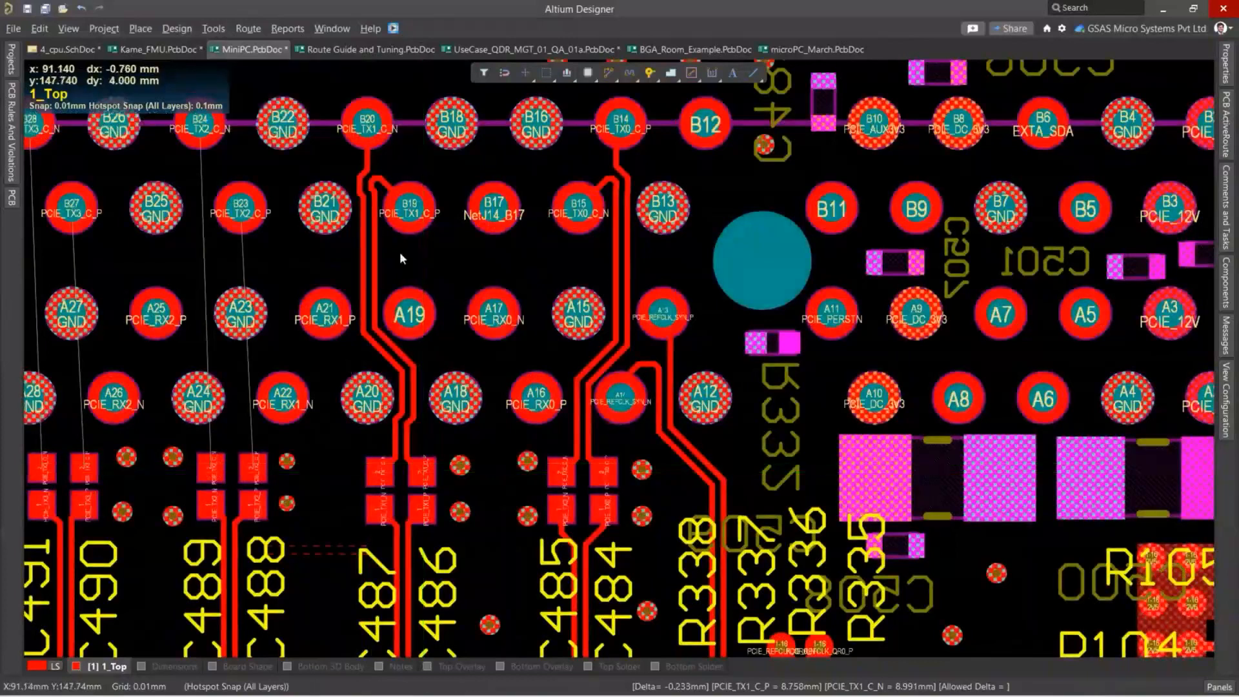
Examine the remaining unrouted PCIE_TX pairs along the connector and compare their pin and capacitor arrangement with the routed pairs.
scroll(560, 249, "down", 2, "ctrl")
scroll(423, 179, "up", 2, "ctrl")
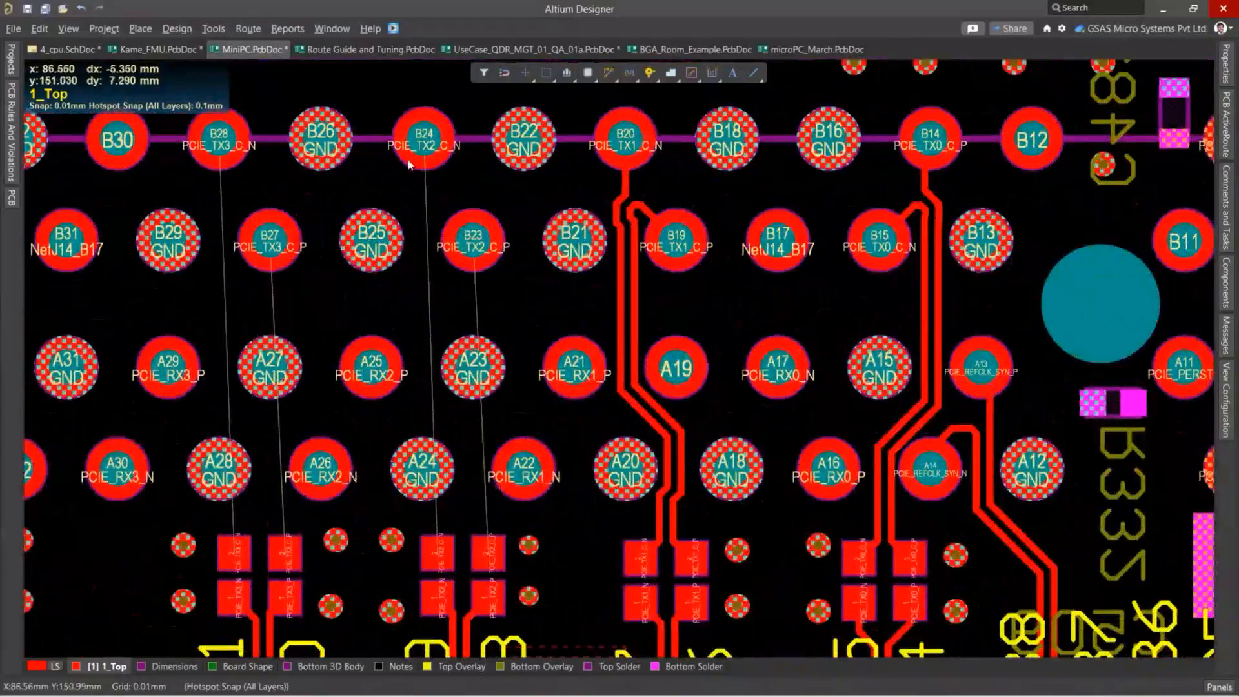
right_click_drag(314, 179, 476, 167)
scroll(408, 128, "down", 2, "ctrl")
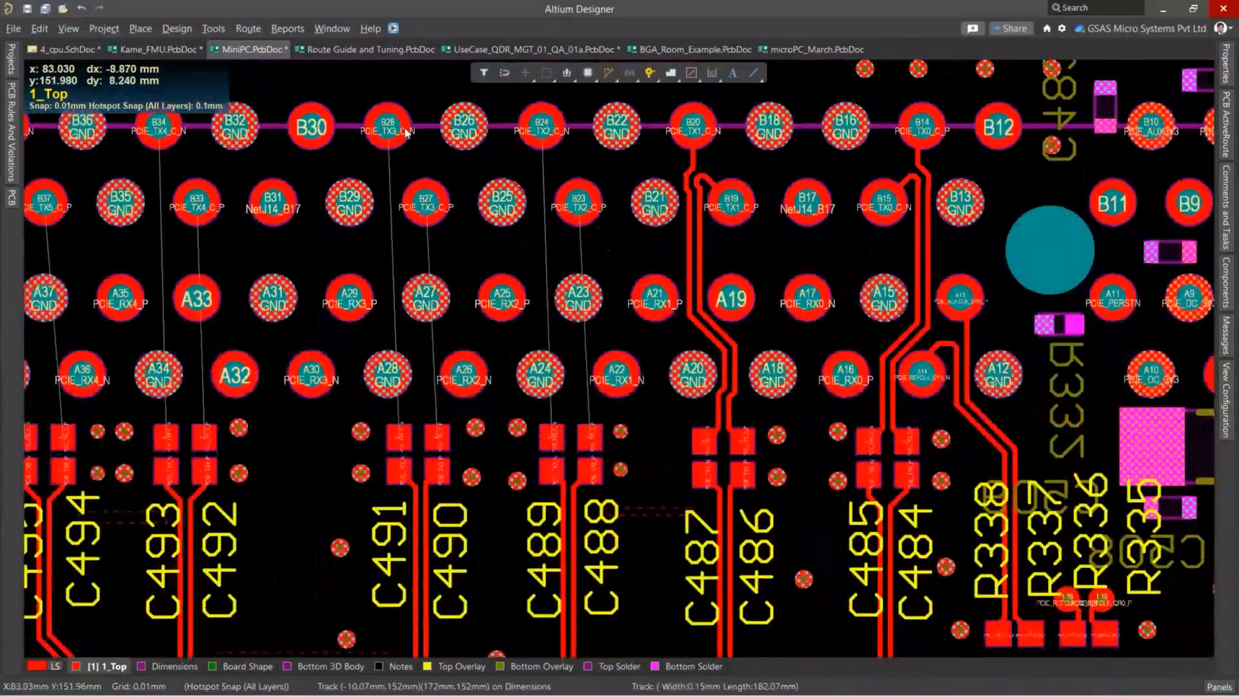
scroll(410, 341, "down", 3, "ctrl")
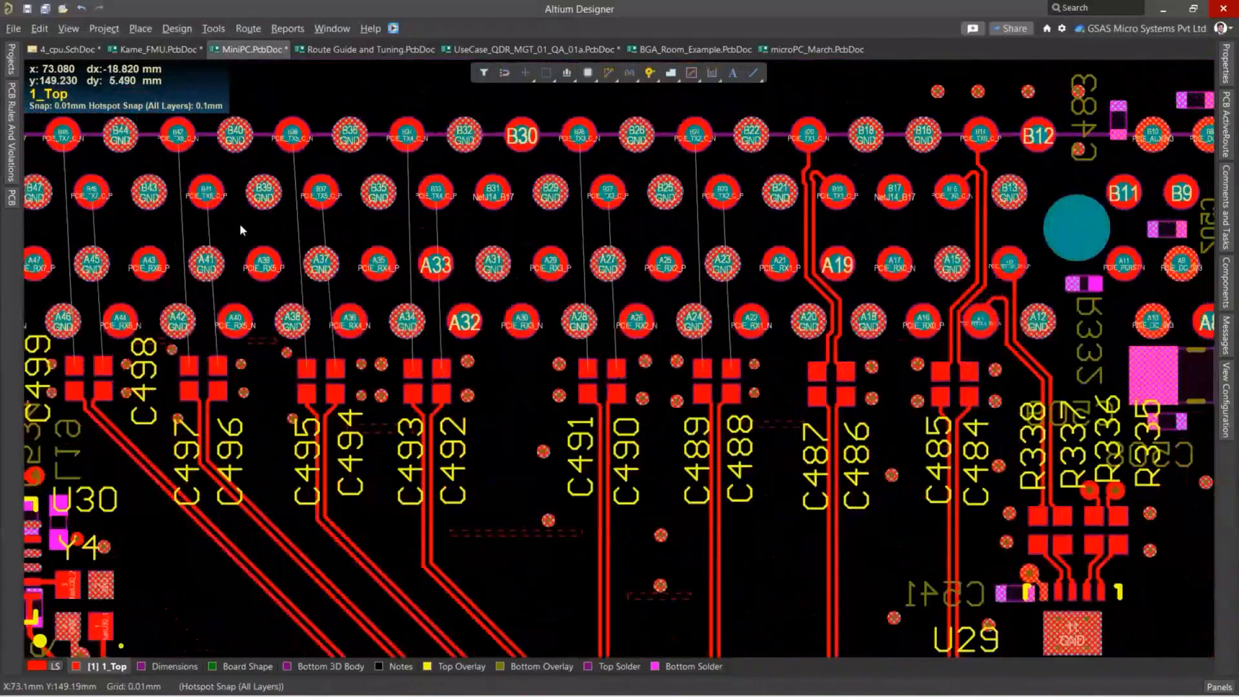
scroll(239, 223, "up", 3)
right_click_drag(90, 355, 331, 267)
right_click_drag(560, 299, 271, 295)
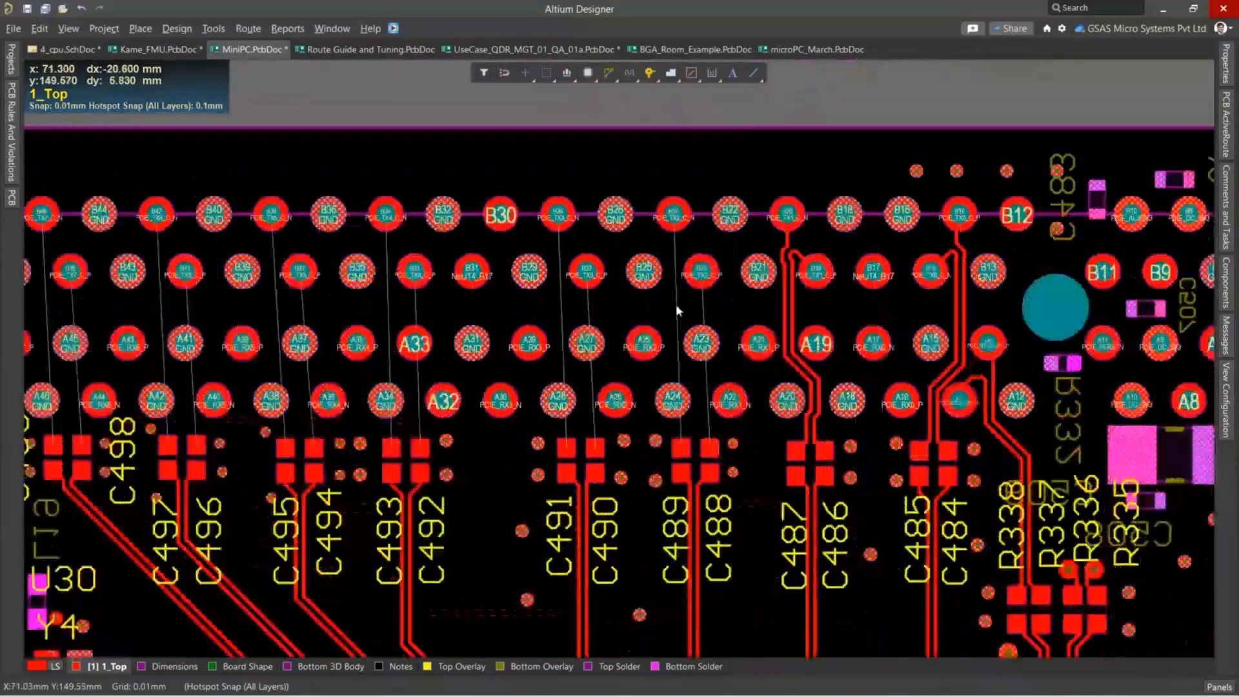
scroll(676, 306, "up", 2, "ctrl")
right_click_drag(774, 302, 608, 280)
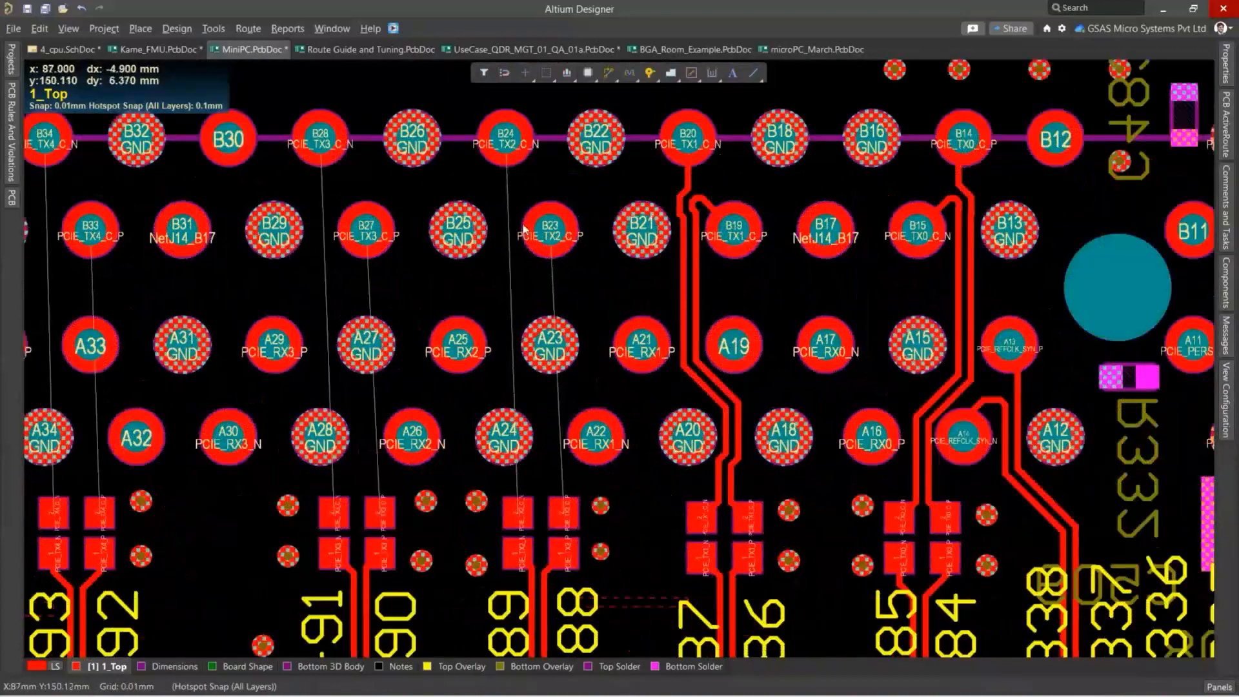
scroll(516, 205, "down", 2, "ctrl")
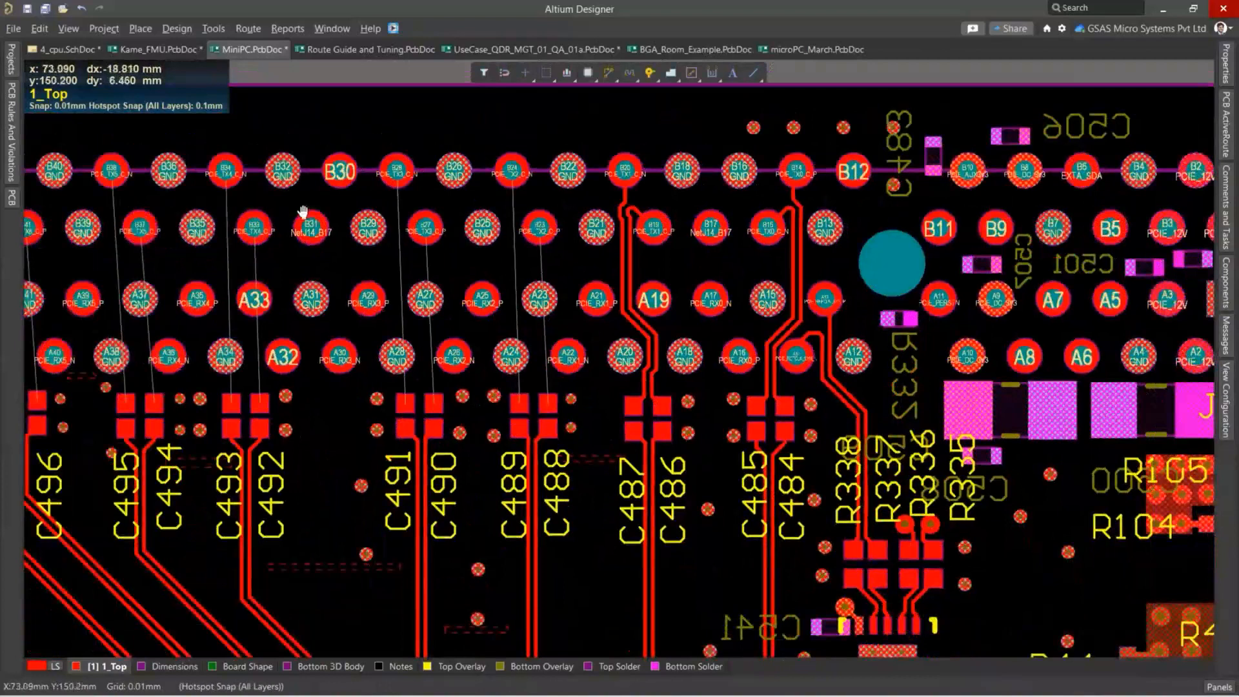
right_click_drag(292, 213, 478, 194)
scroll(775, 258, "up", 2, "ctrl")
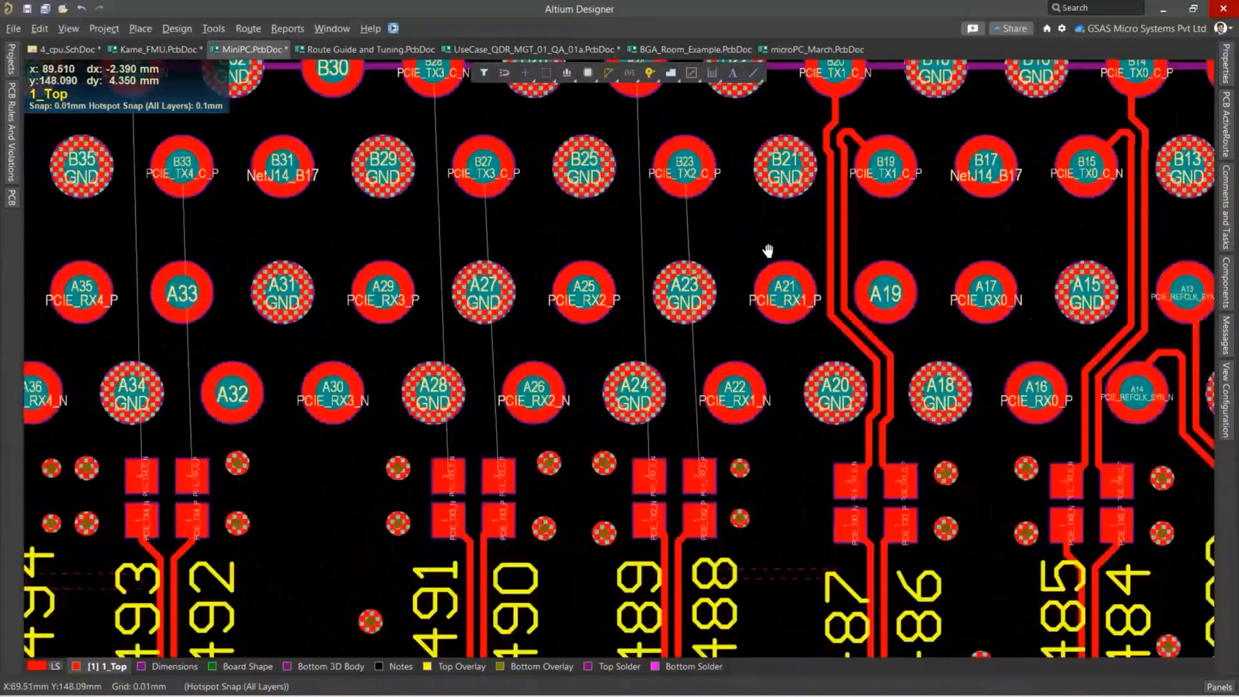
right_click_drag(768, 250, 551, 243)
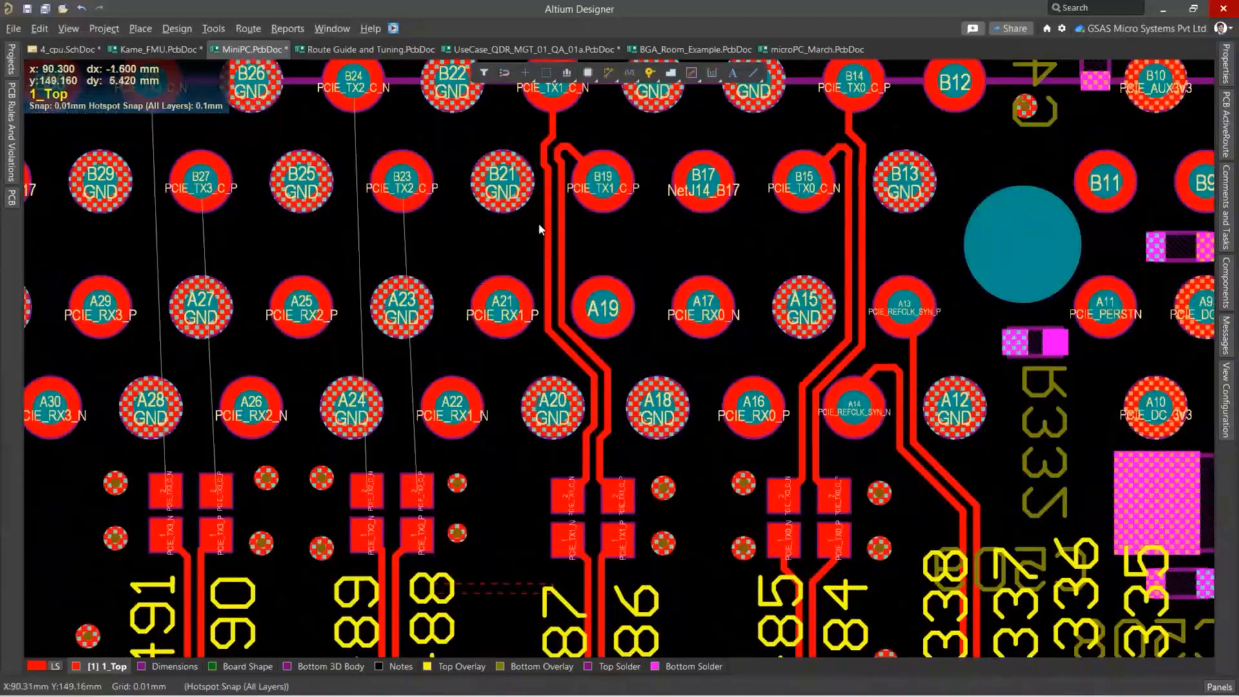
Select the entire routed PCIE_TX1_C pair and copy it with the centre of pad B20 as the reference point.
left_click_drag(575, 240, 506, 249)
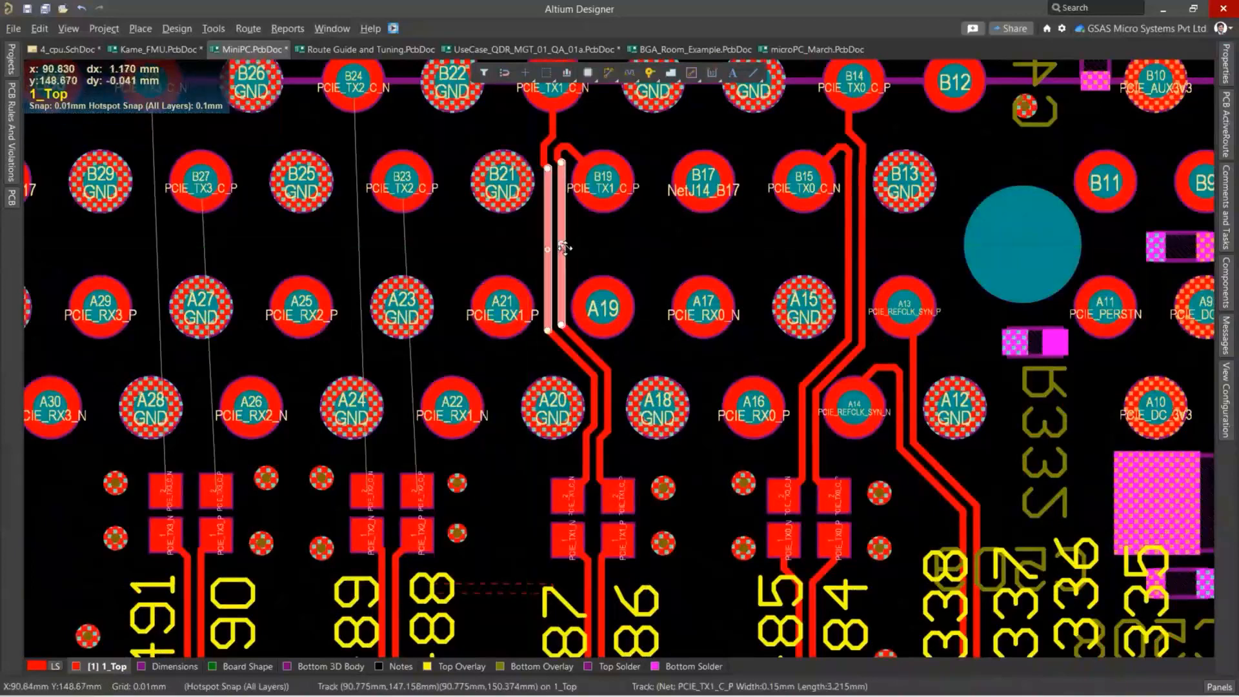
key("Tab")
scroll(573, 256, "down", 1, "ctrl")
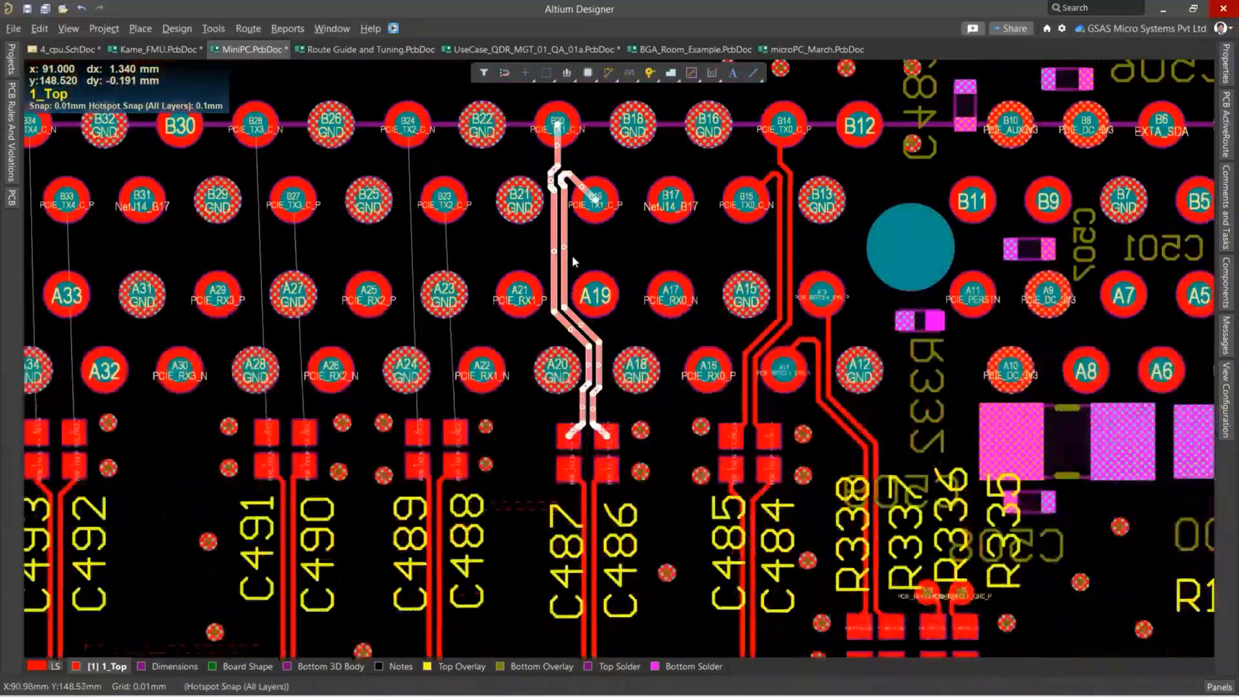
scroll(572, 254, "down", 1, "ctrl")
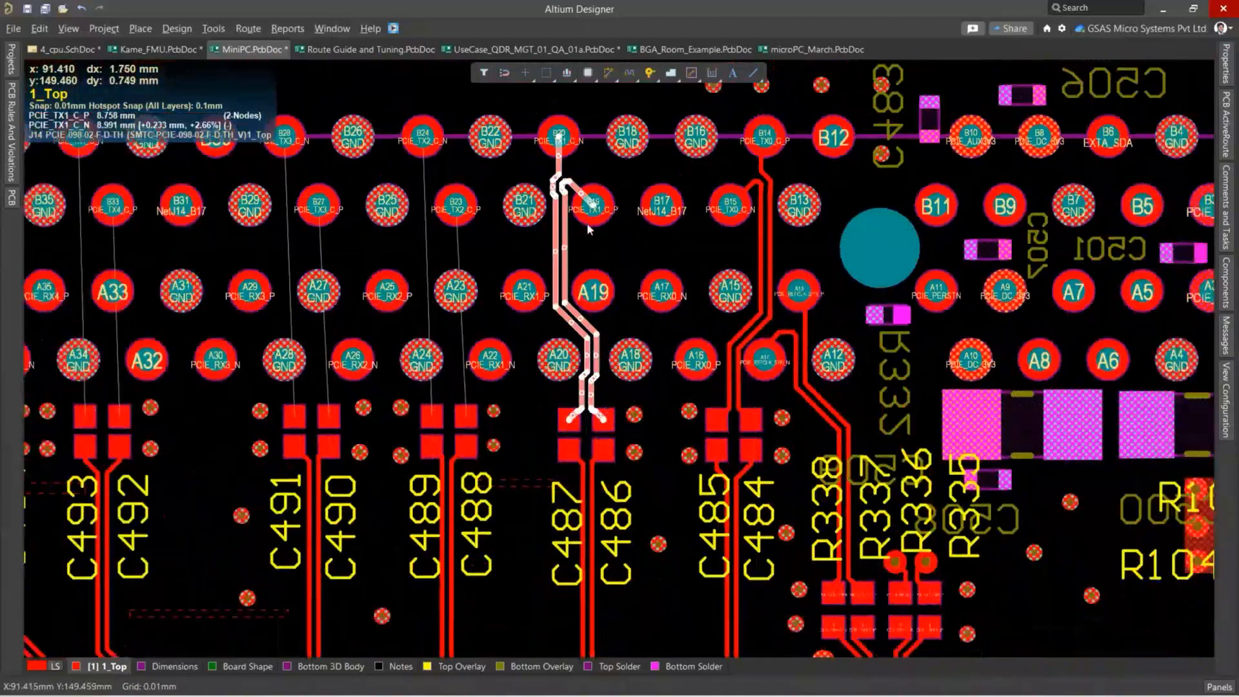
key("ctrl+c")
scroll(552, 165, "up", 6, "ctrl")
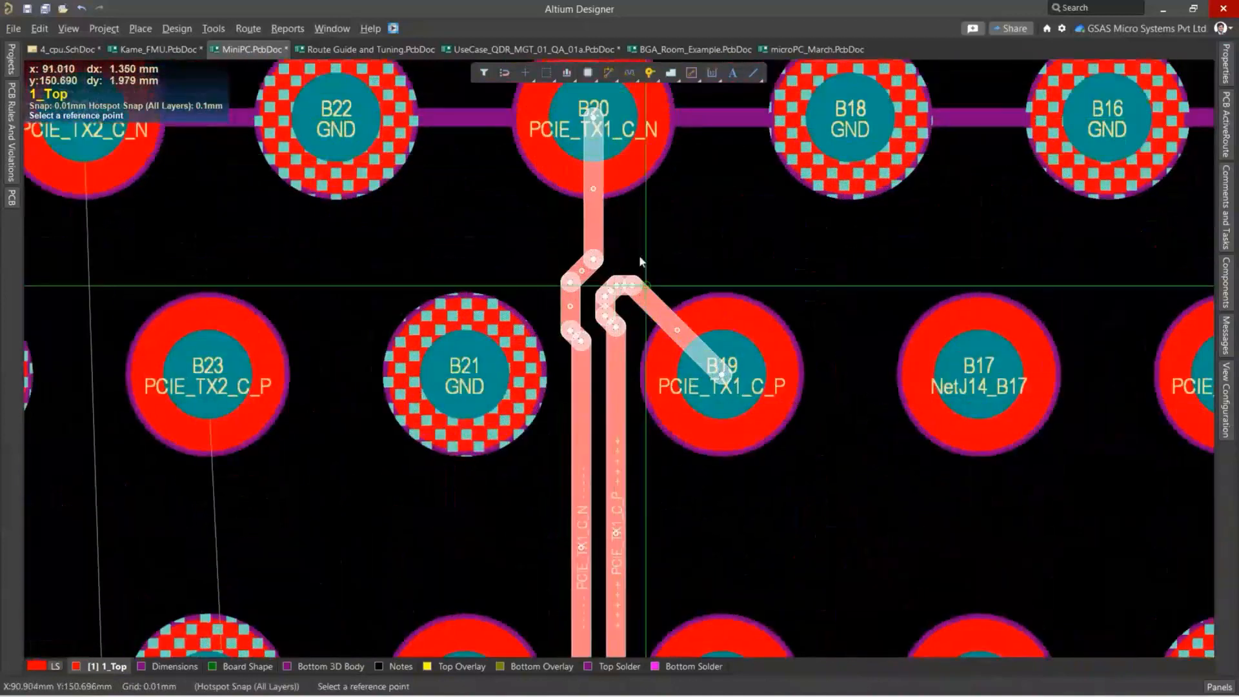
left_click(594, 129)
Paste the copied pair routing at pad B24 to connect the PCIE_TX2_C pair to its capacitors.
scroll(569, 176, "down", 3, "ctrl")
scroll(519, 207, "down", 3, "ctrl")
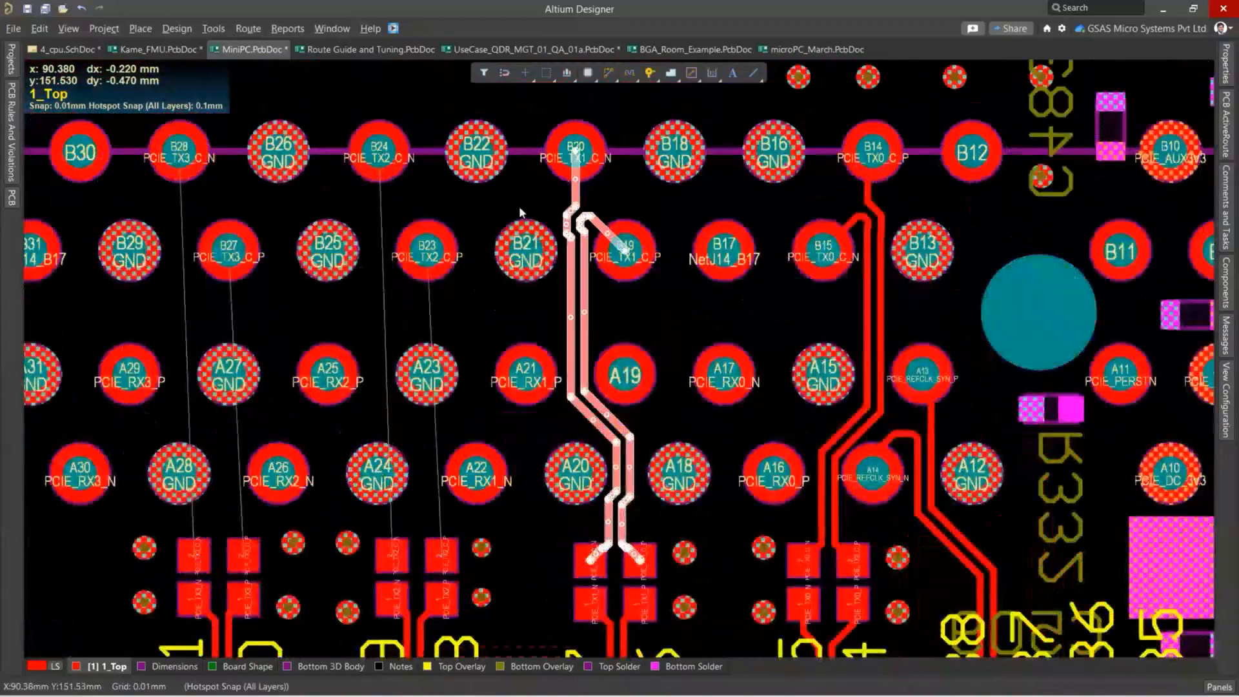
key("ctrl+v")
scroll(520, 205, "up", 3, "ctrl")
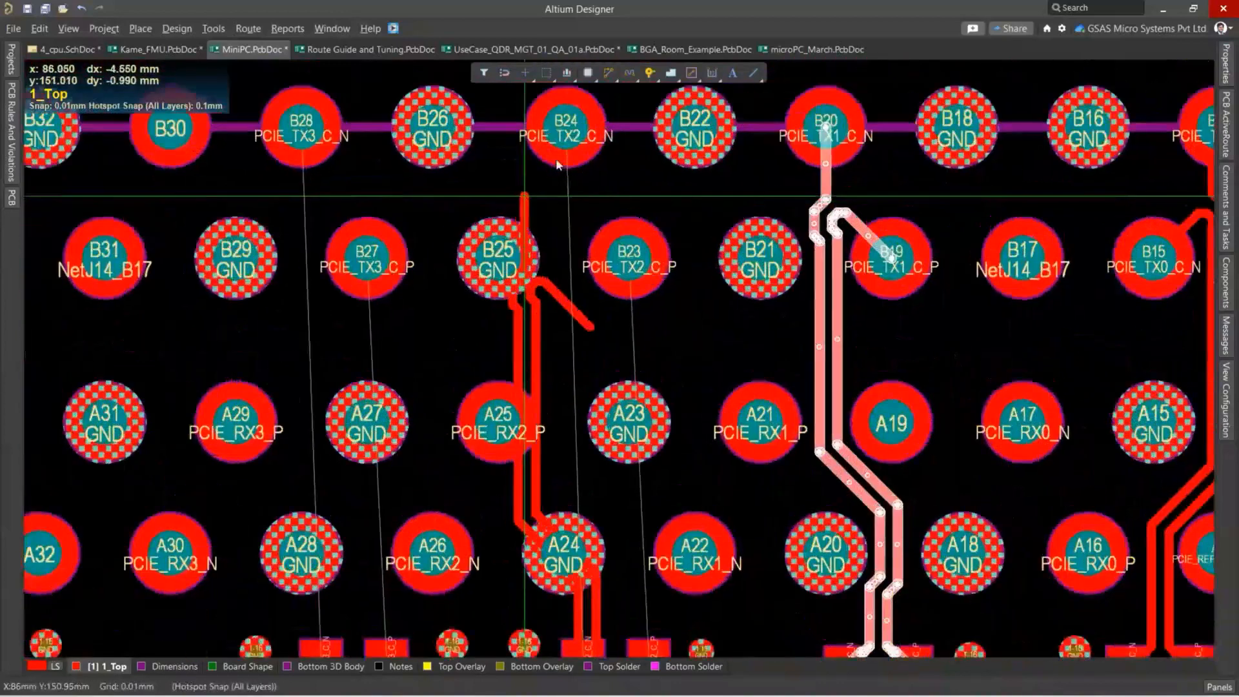
left_click(569, 132)
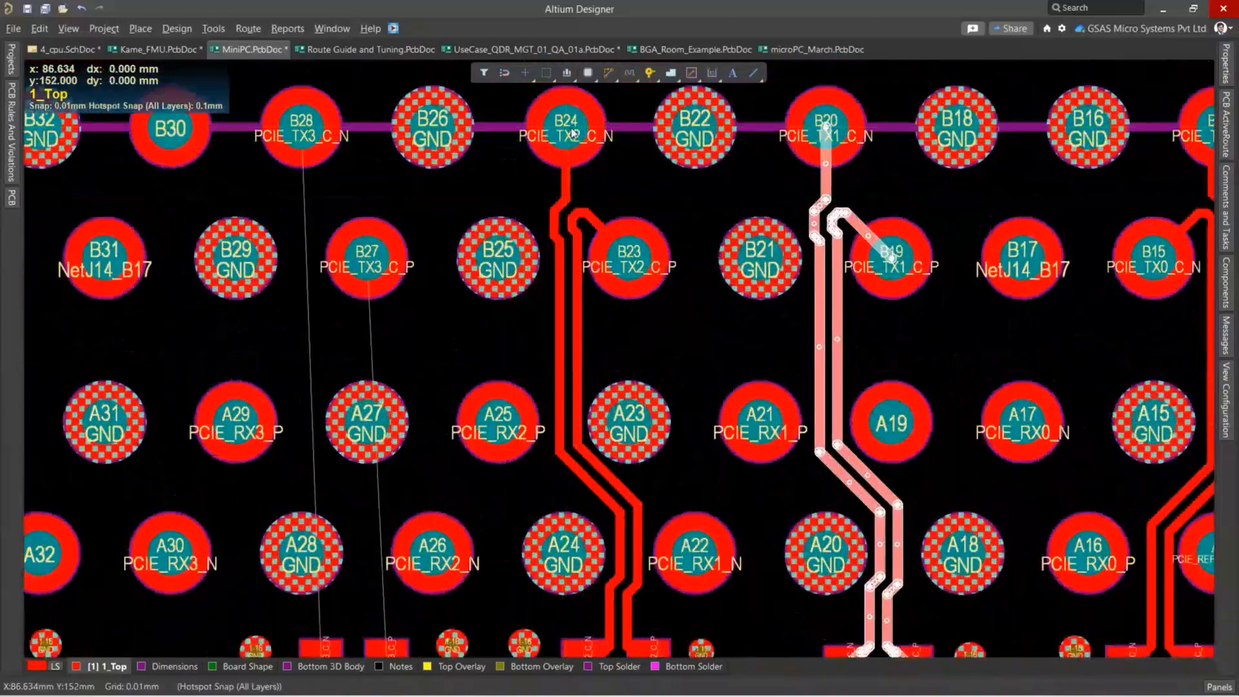
Paste the copied routing at pads B28 and B34 for the PCIE_TX3_C and PCIE_TX4_C pairs.
scroll(569, 132, "down", 3, "ctrl")
key("ctrl+v")
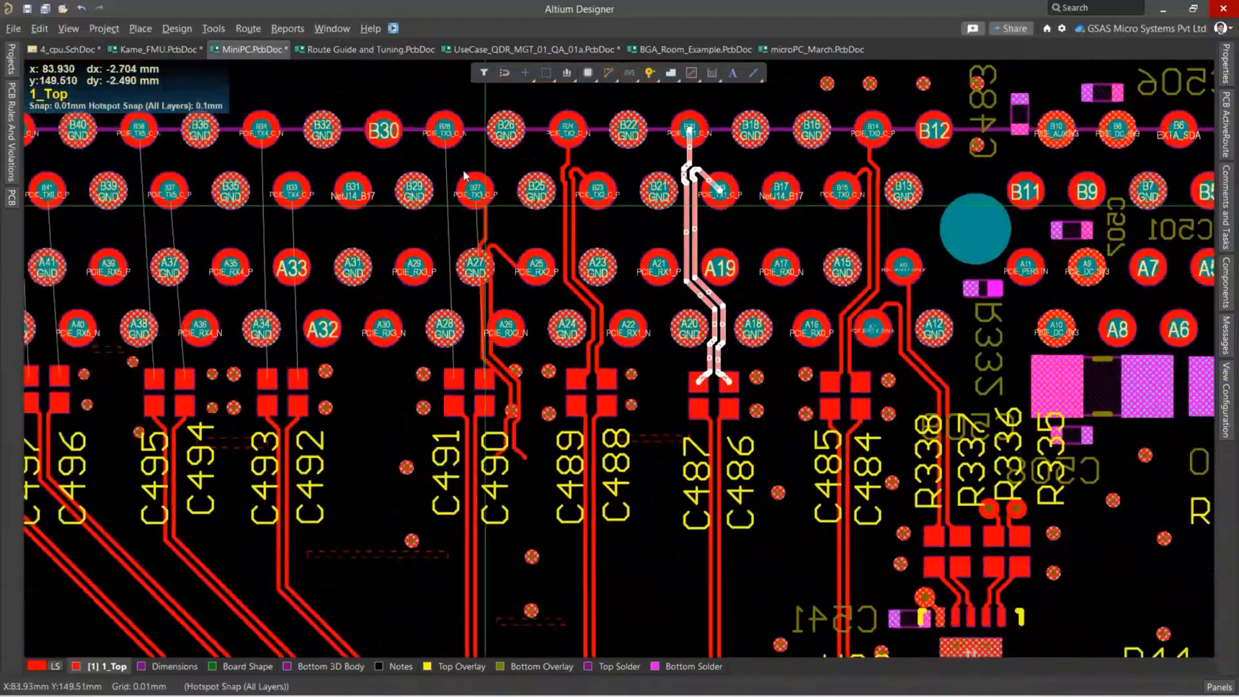
scroll(446, 133, "up", 3, "ctrl")
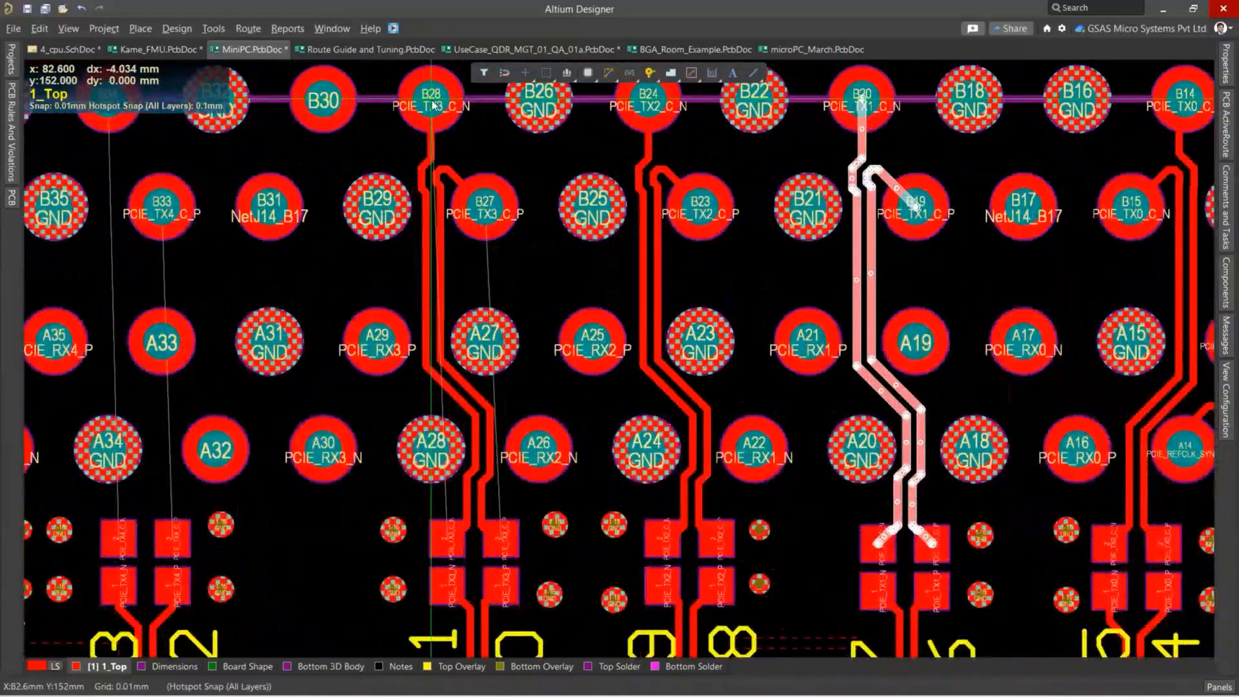
scroll(389, 151, "down", 2, "ctrl")
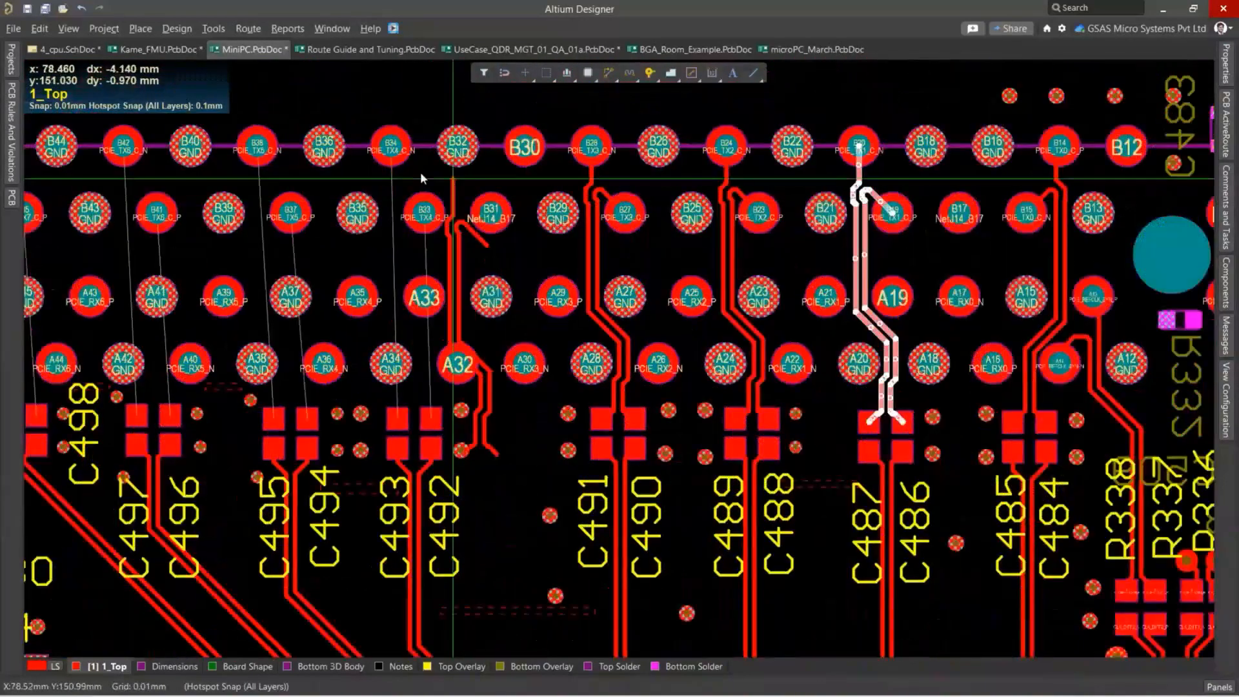
scroll(420, 172, "up", 2, "ctrl")
left_click(386, 214)
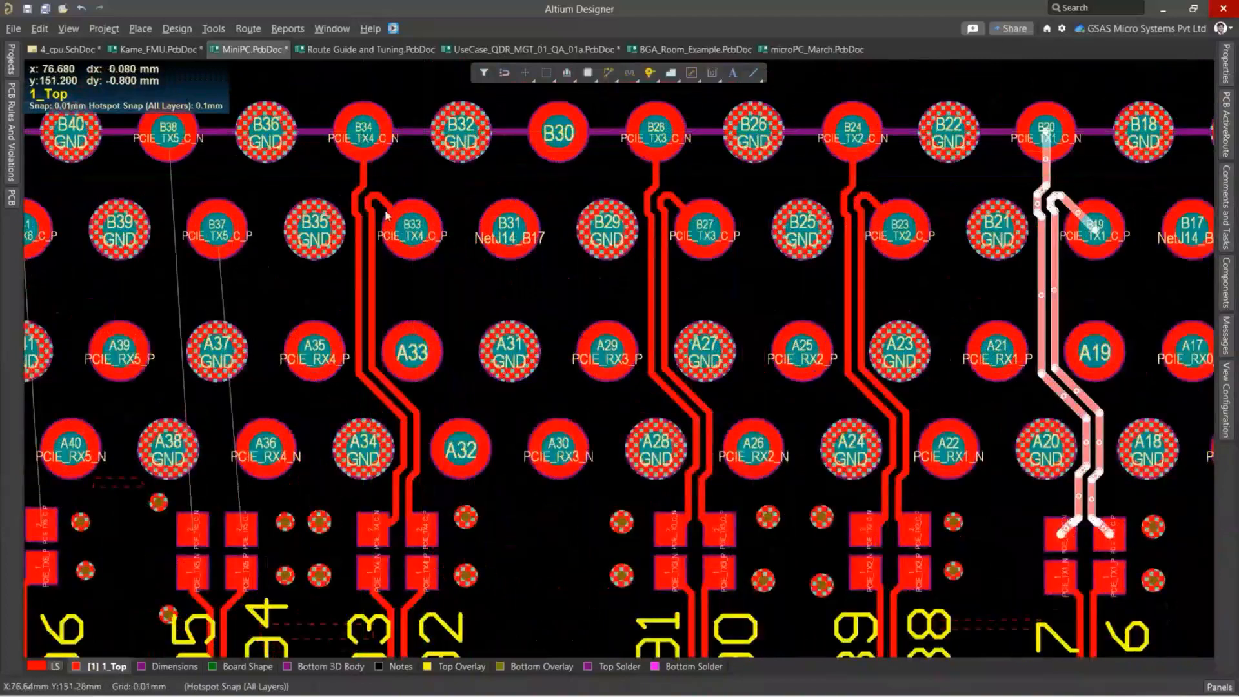
Paste the copied routing at pad B38 for the PCIE_TX5_C pair.
scroll(386, 214, "down", 2, "ctrl")
key("ctrl+v")
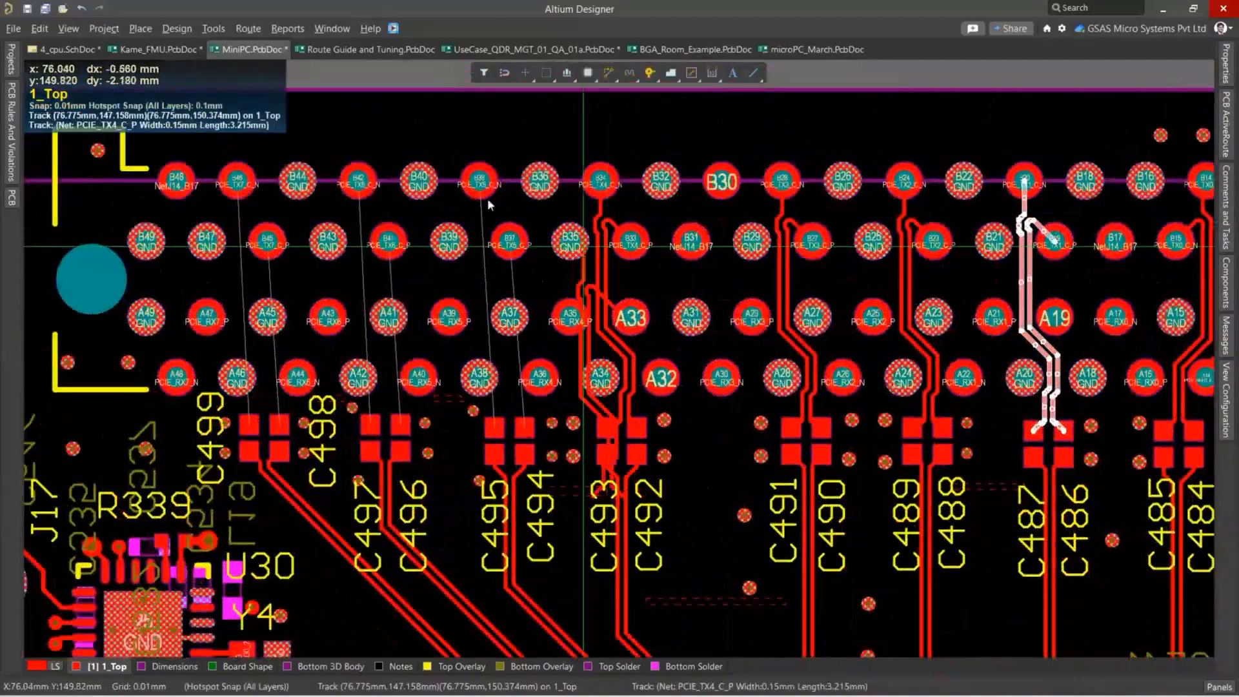
scroll(480, 191, "up", 2, "ctrl")
left_click(482, 182)
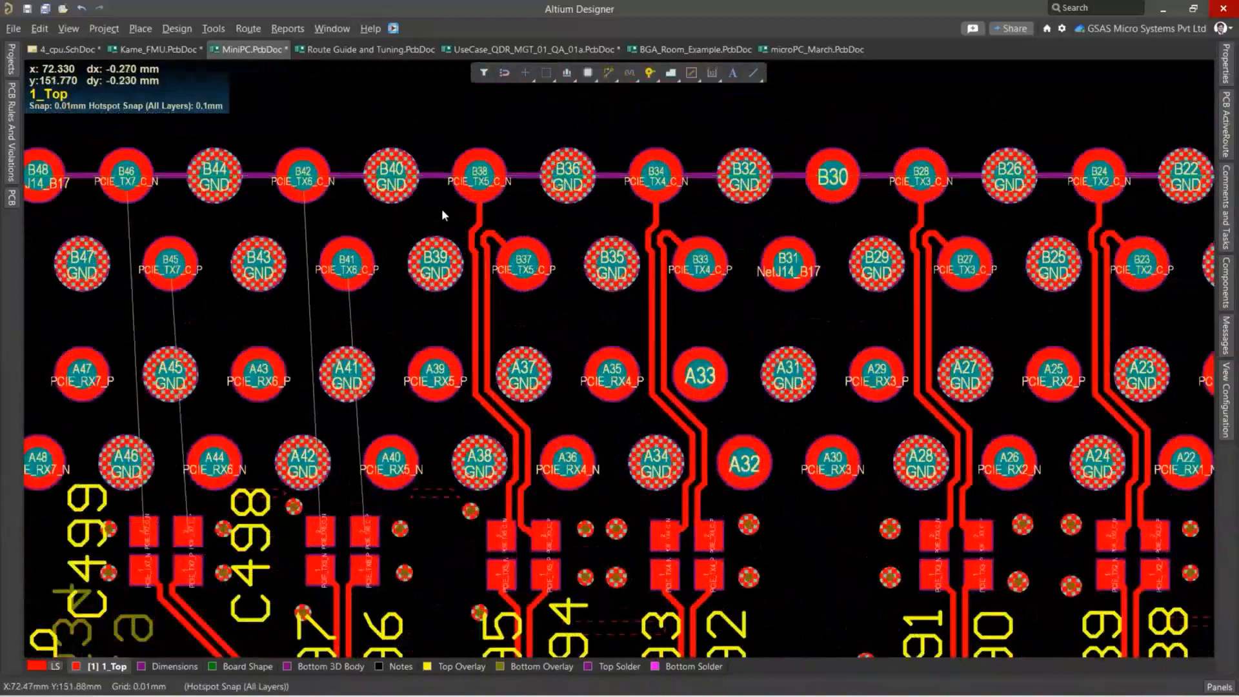
Paste the copied pair routing at pads B42 and B46 for the PCIE_TX6_C and PCIE_TX7_C pairs.
scroll(442, 219, "down", 2, "ctrl")
key("ctrl+v")
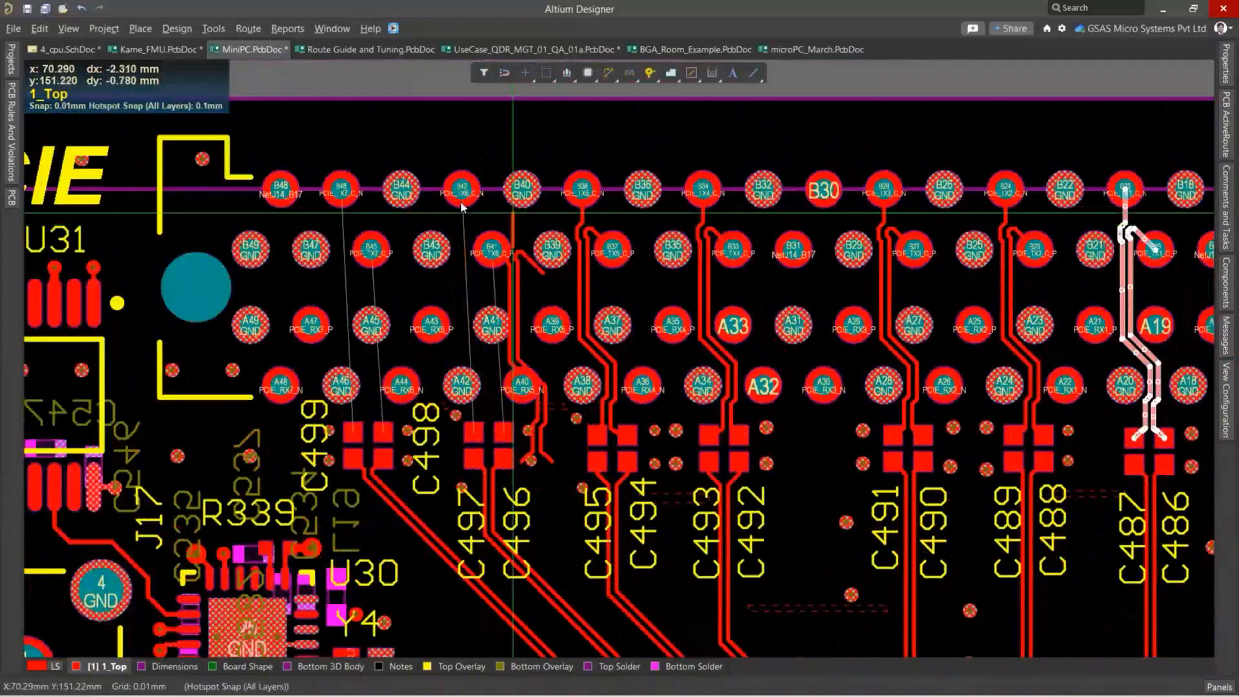
scroll(463, 207, "up", 2, "ctrl")
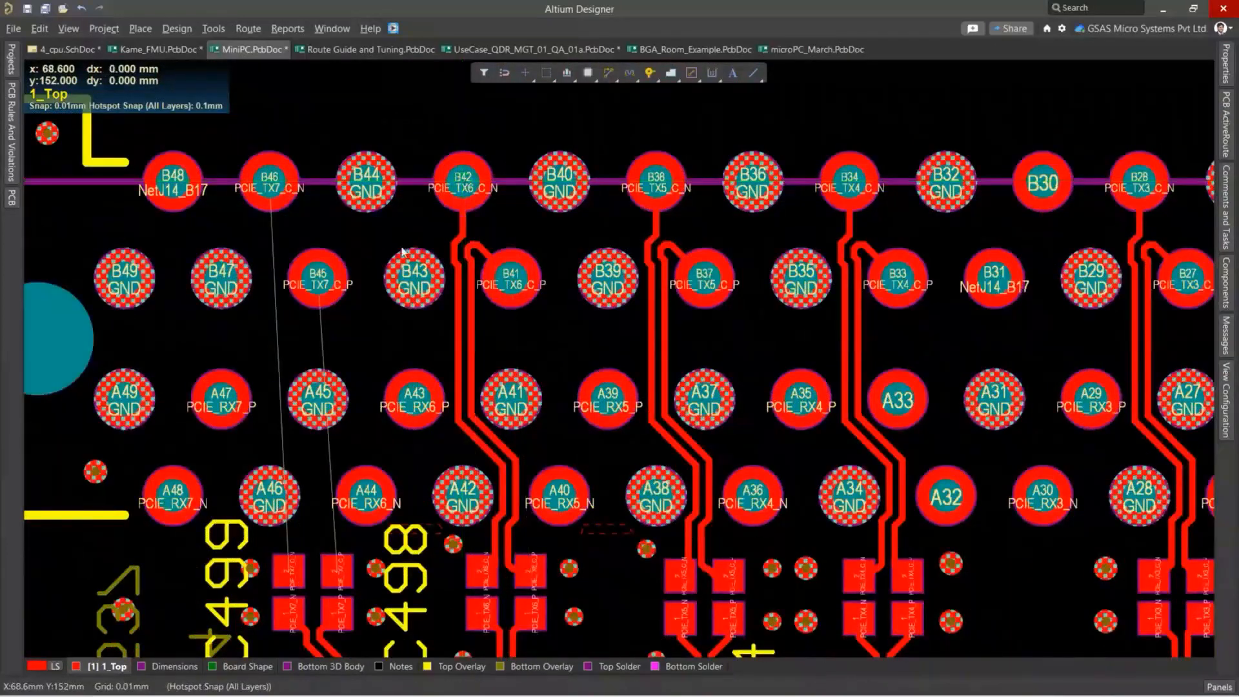
scroll(403, 250, "down", 2, "ctrl")
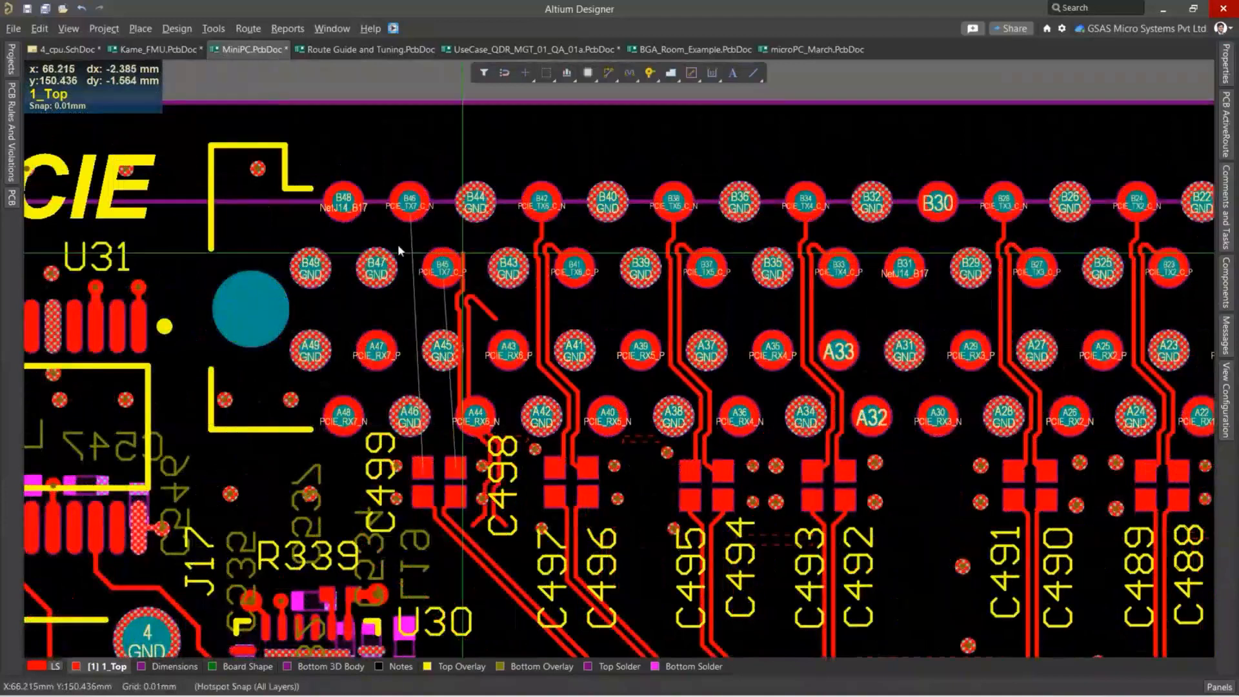
scroll(397, 244, "up", 2, "ctrl")
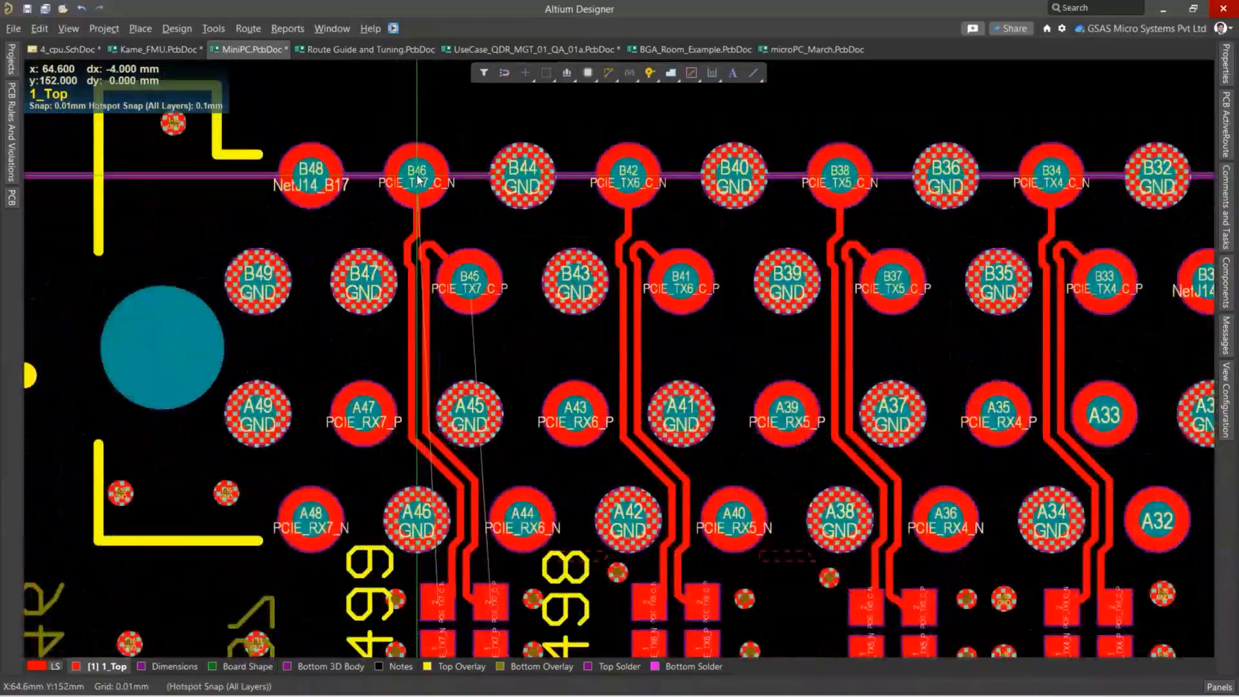
left_click(418, 179)
Examine the completed PCIE pair routing from the connector's capacitors down to the U1 BGA.
scroll(423, 194, "down", 2, "ctrl")
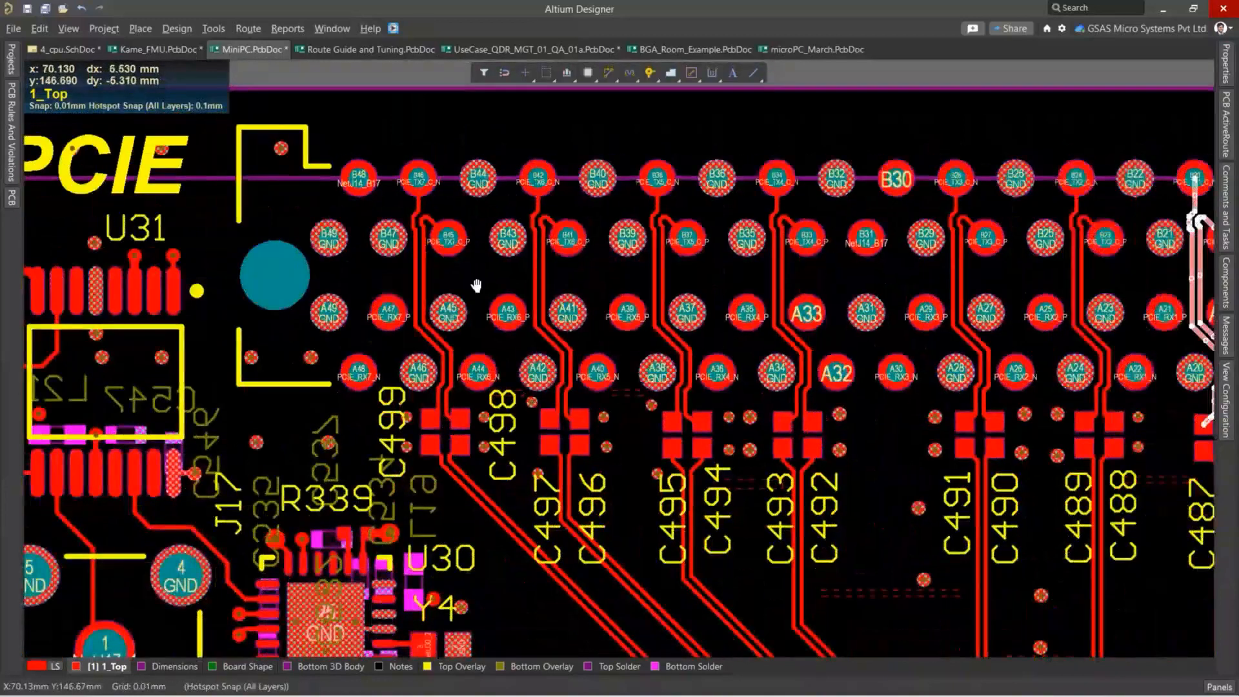
right_click_drag(476, 285, 414, 245)
scroll(558, 246, "down", 2, "ctrl")
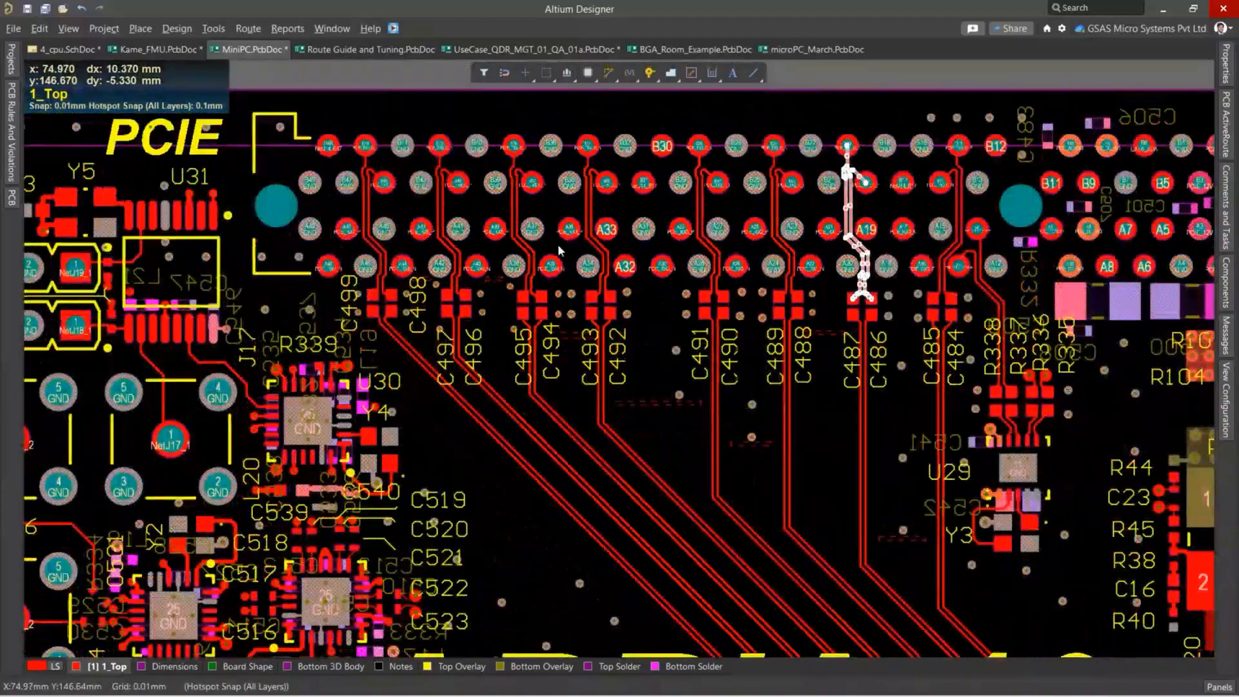
scroll(559, 251, "down", 2, "ctrl")
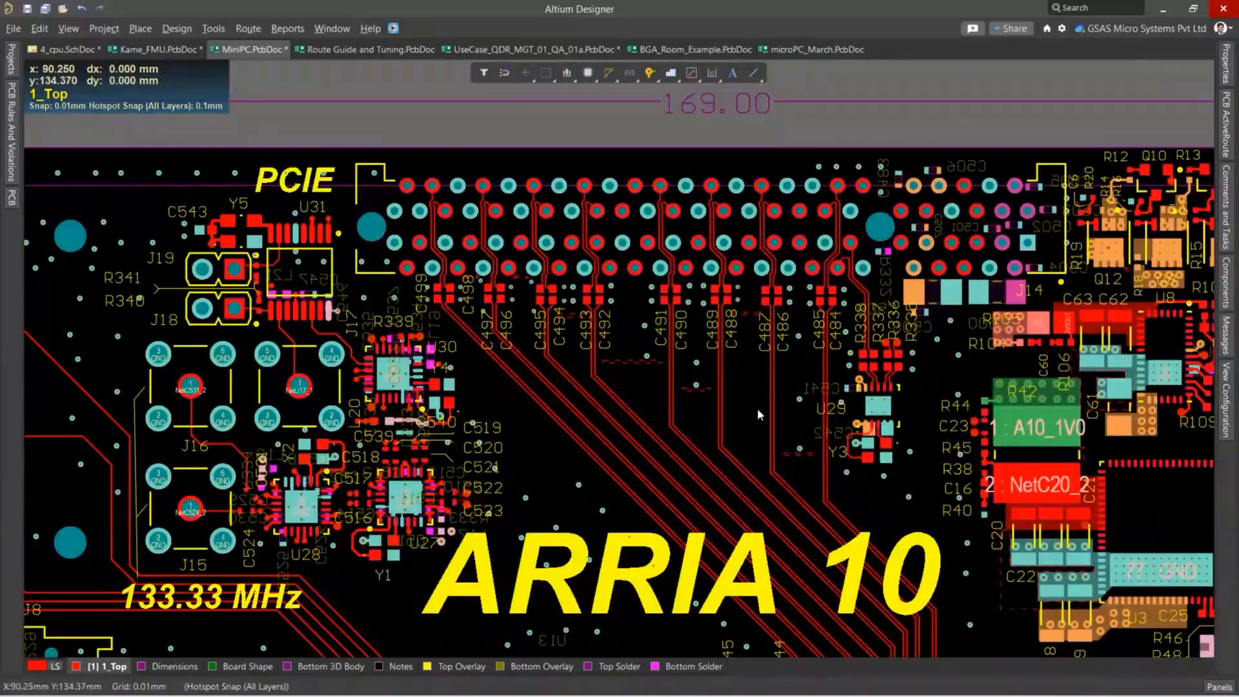
right_click_drag(756, 407, 656, 377)
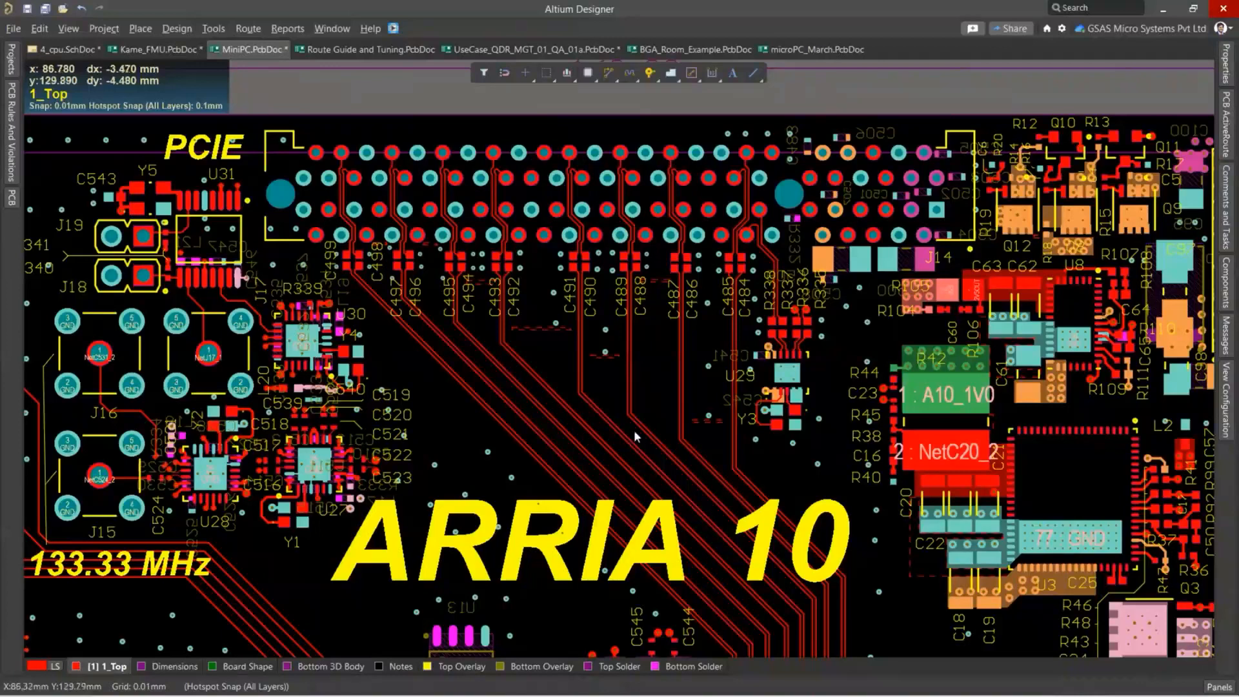
scroll(530, 416, "down", 2, "ctrl")
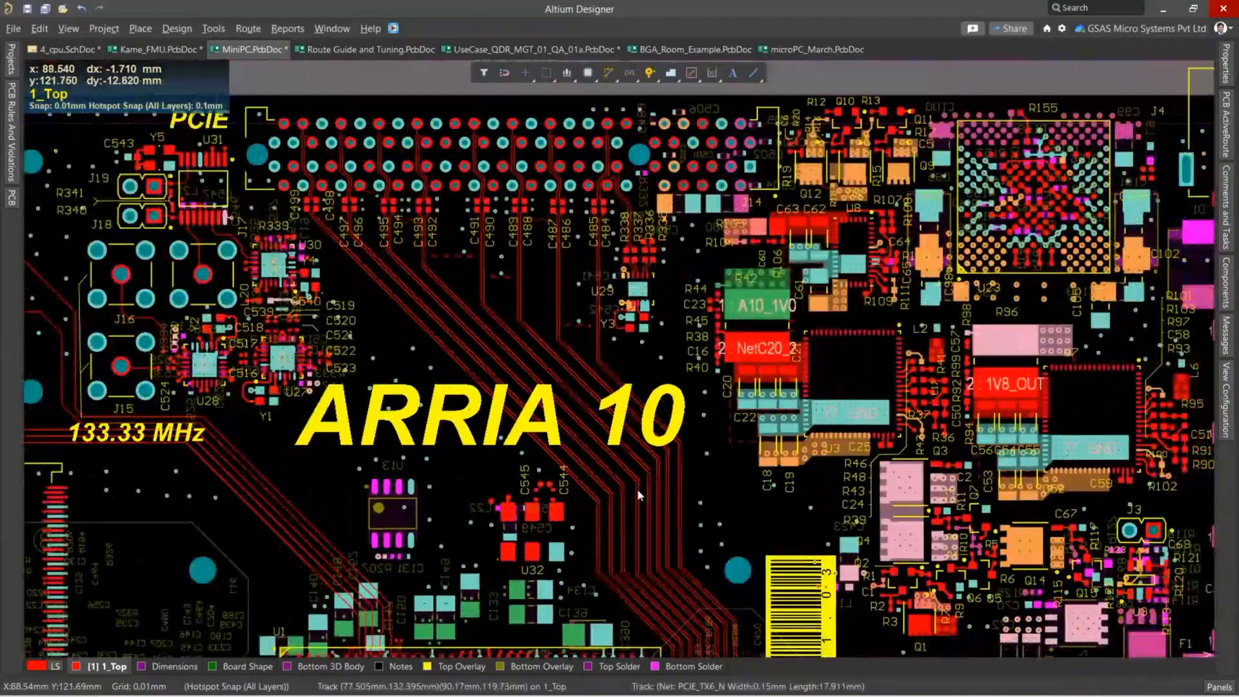
scroll(637, 489, "down", 3)
right_click_drag(718, 591, 690, 340)
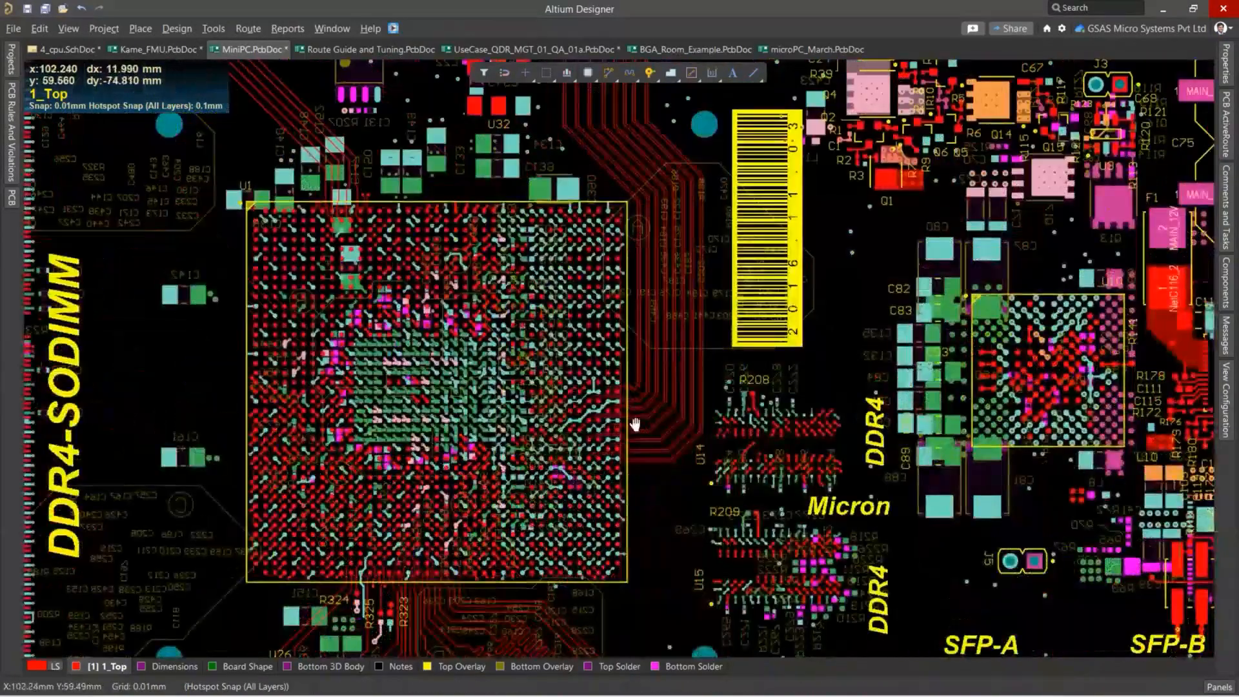
right_click_drag(633, 423, 642, 197)
Examine the length-tuned traces between the U1 BGA and U33 near the USB3.0 connector.
scroll(573, 523, "up", 2, "ctrl")
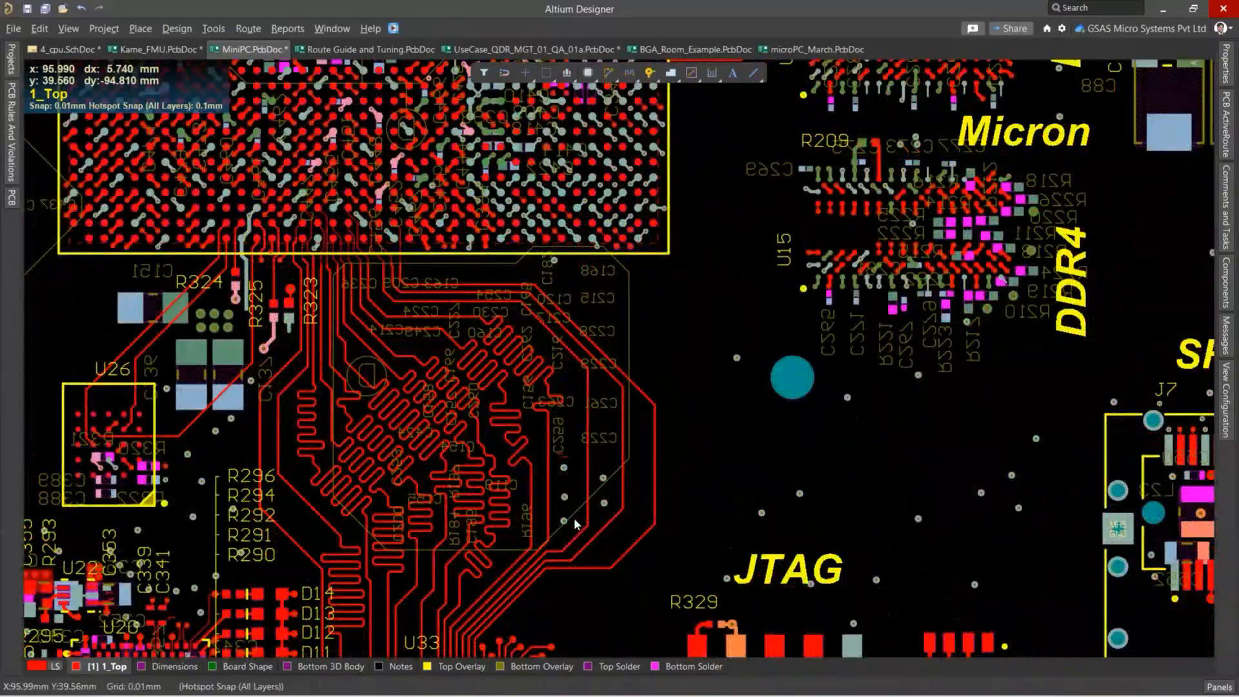
scroll(581, 520, "up", 3, "ctrl")
scroll(600, 519, "down", 2, "ctrl")
scroll(613, 521, "down", 2, "ctrl")
right_click_drag(643, 542, 679, 369)
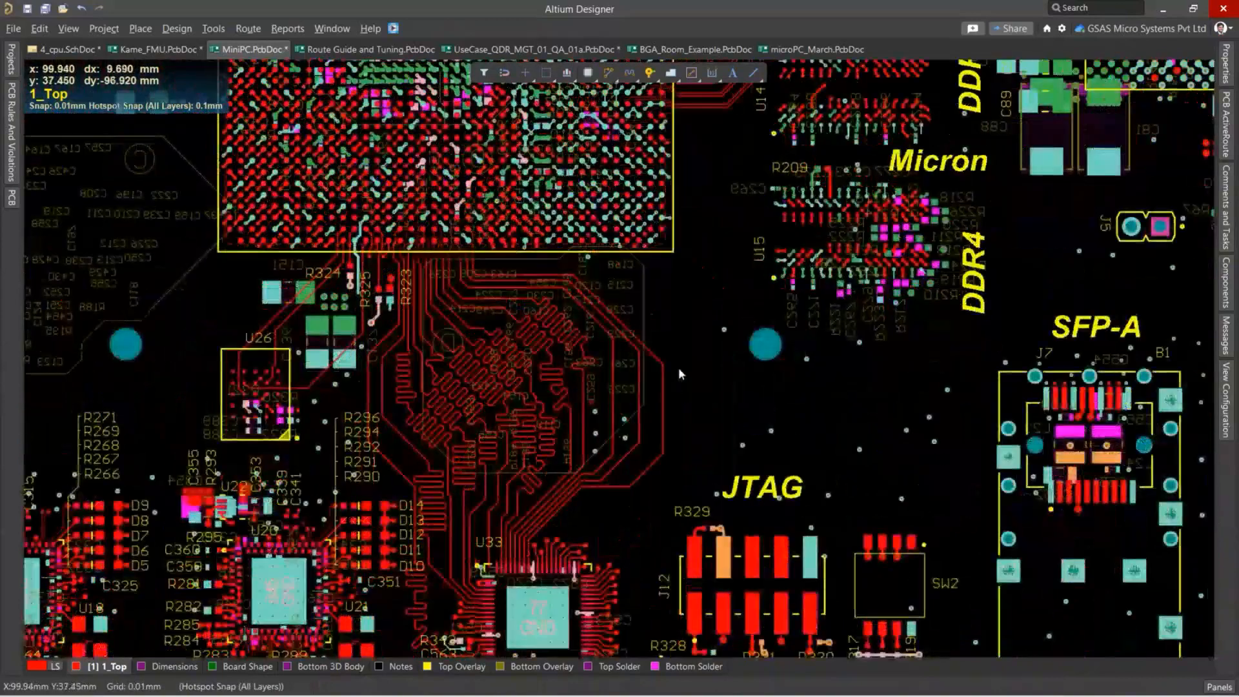
scroll(573, 539, "up", 3, "ctrl")
scroll(581, 539, "down", 2, "ctrl")
right_click_drag(655, 562, 639, 331)
scroll(533, 501, "down", 2, "ctrl")
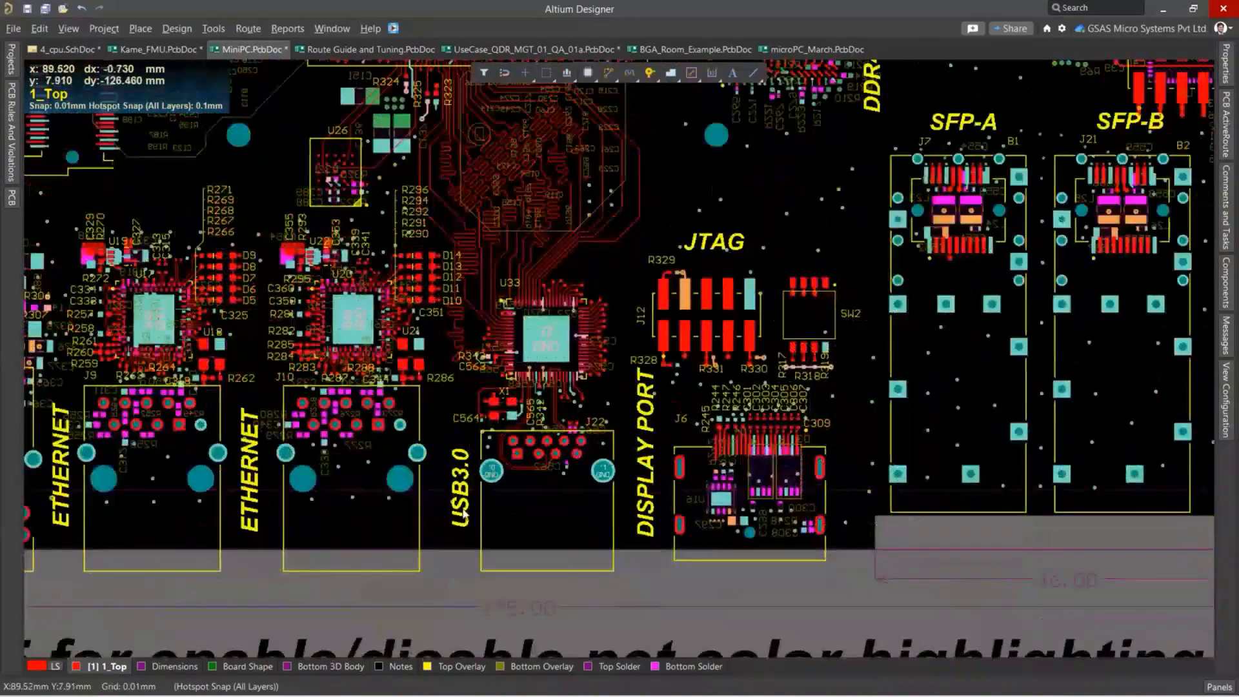
right_click_drag(548, 206, 555, 374)
scroll(555, 374, "up", 1, "ctrl")
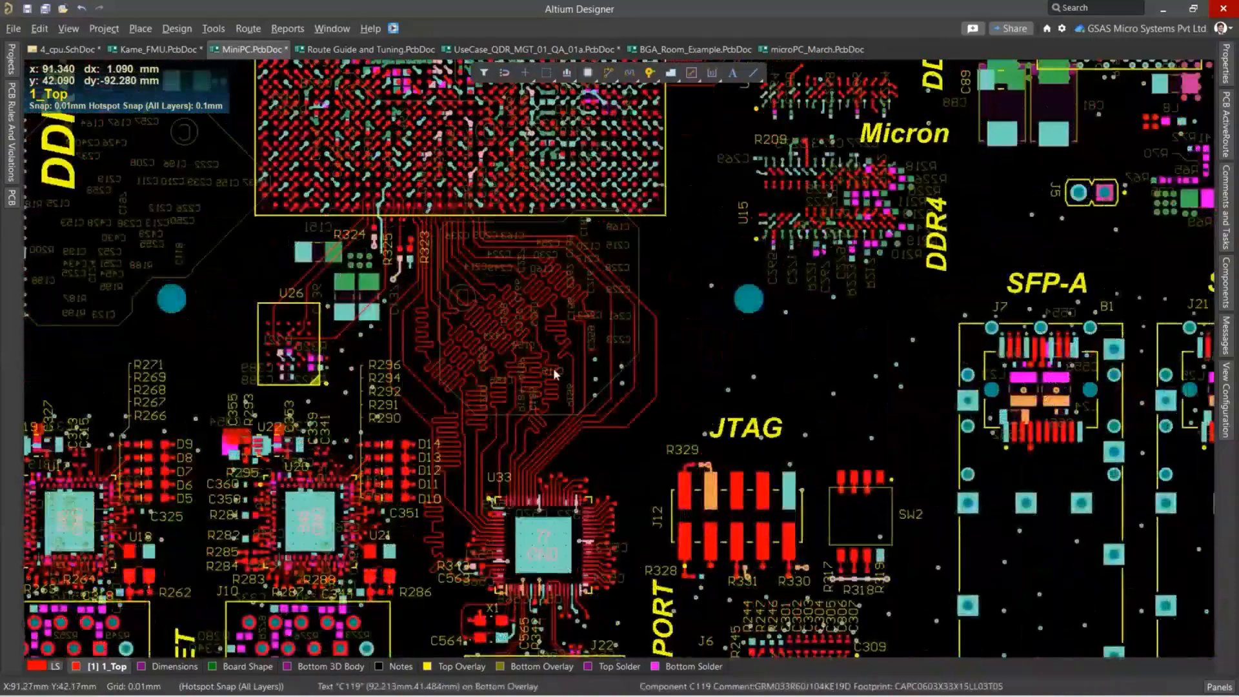
scroll(555, 375, "up", 1, "ctrl")
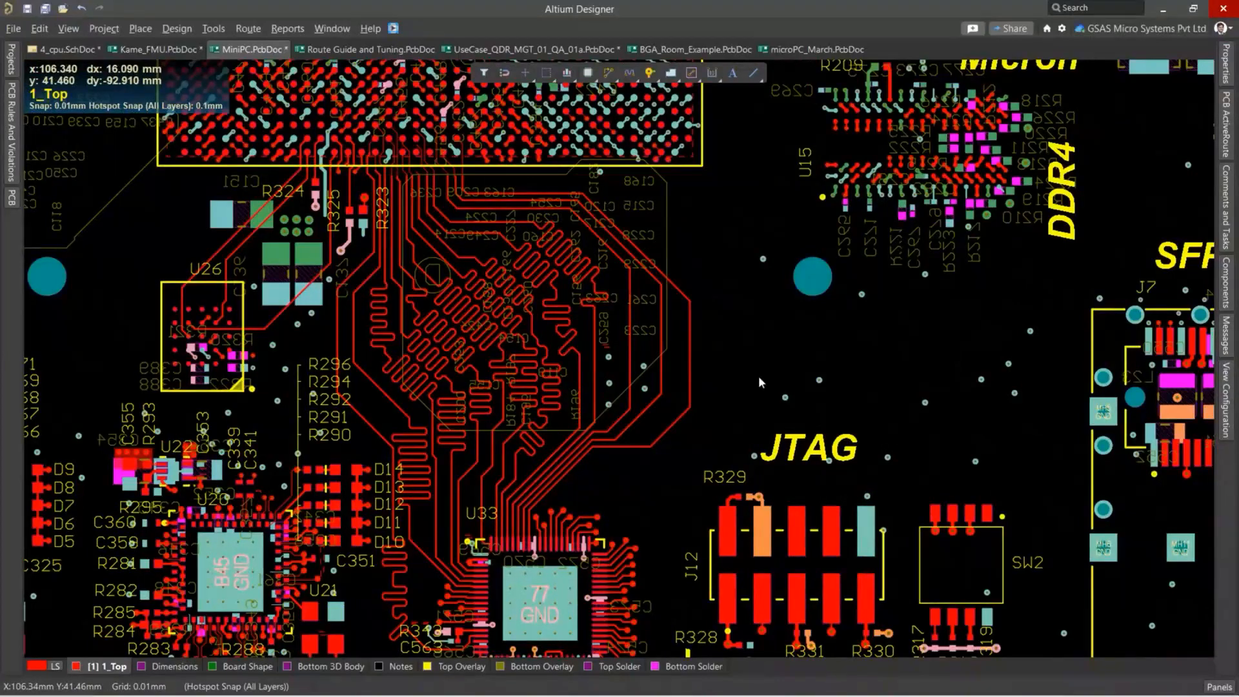
Open the PCB design rules and view the MatchedLengths_USB3 rule under the High Speed matched length rules.
left_click(177, 28)
left_click(191, 91)
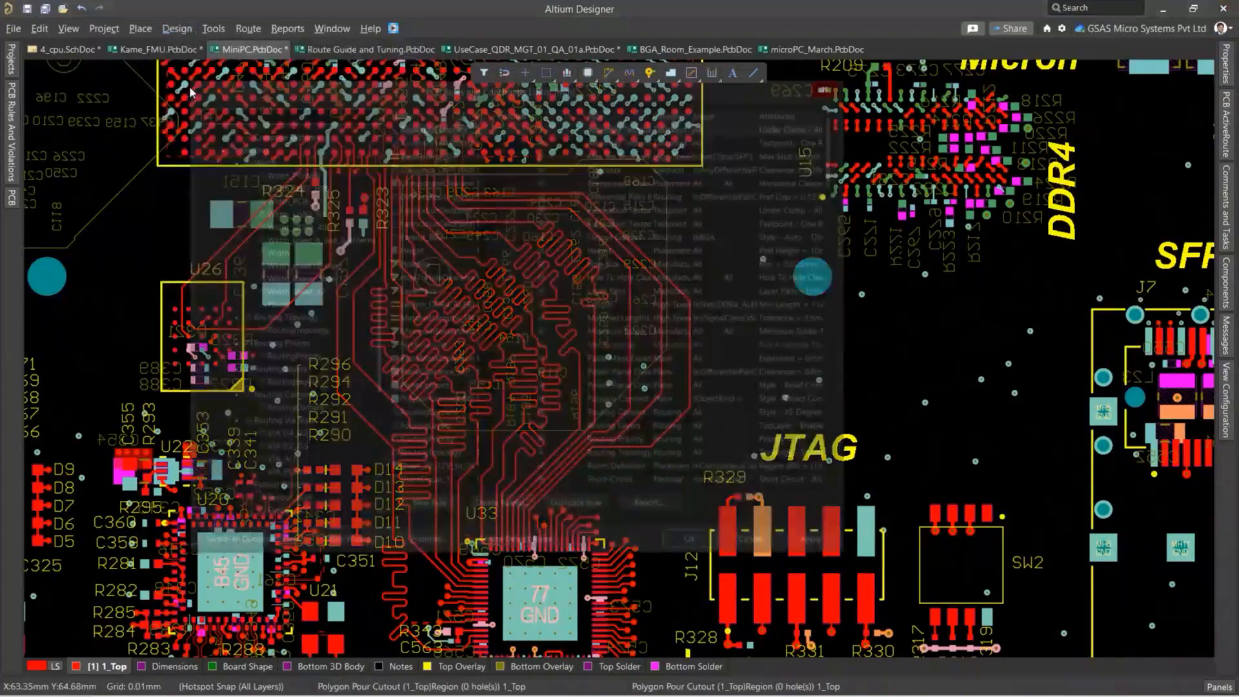
scroll(253, 273, "down", 3)
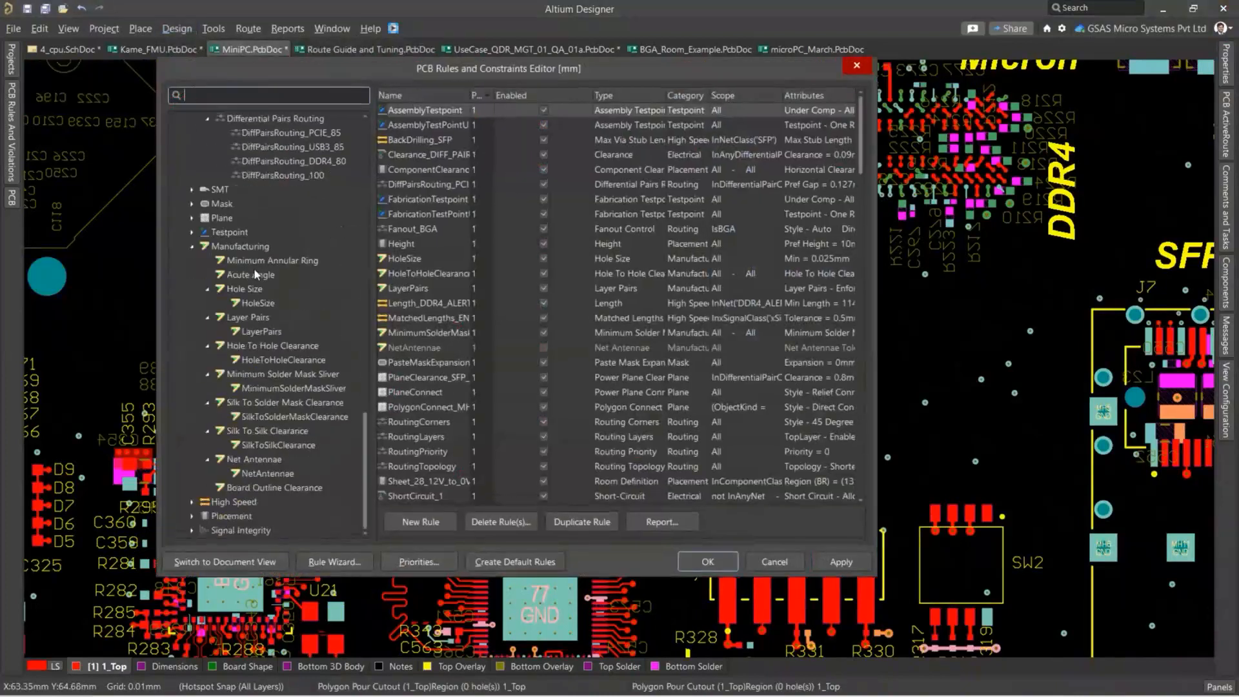
left_click(192, 501)
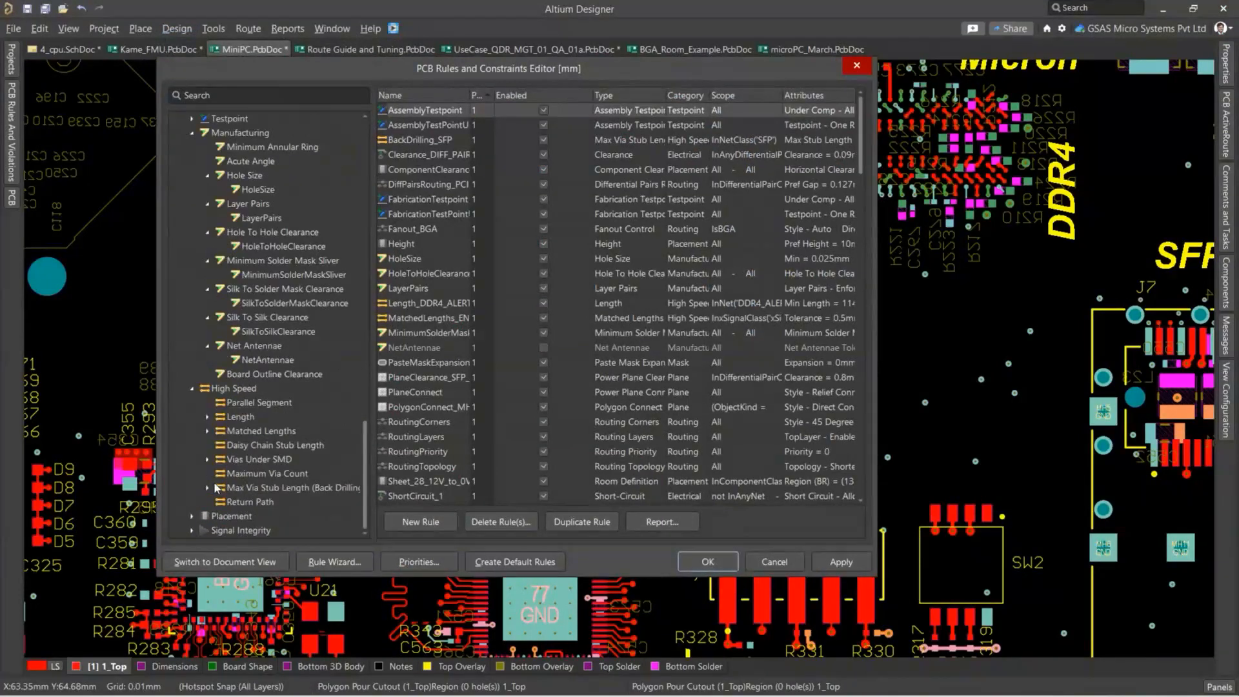
left_click(207, 430)
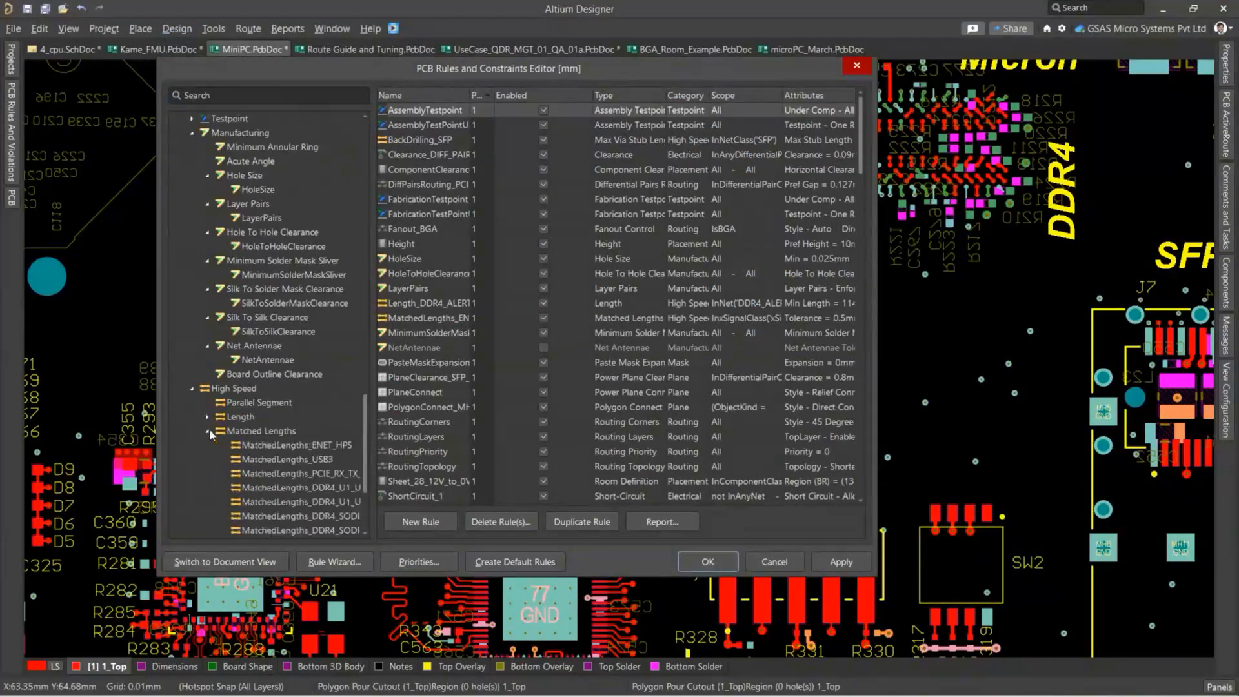
left_click(255, 419)
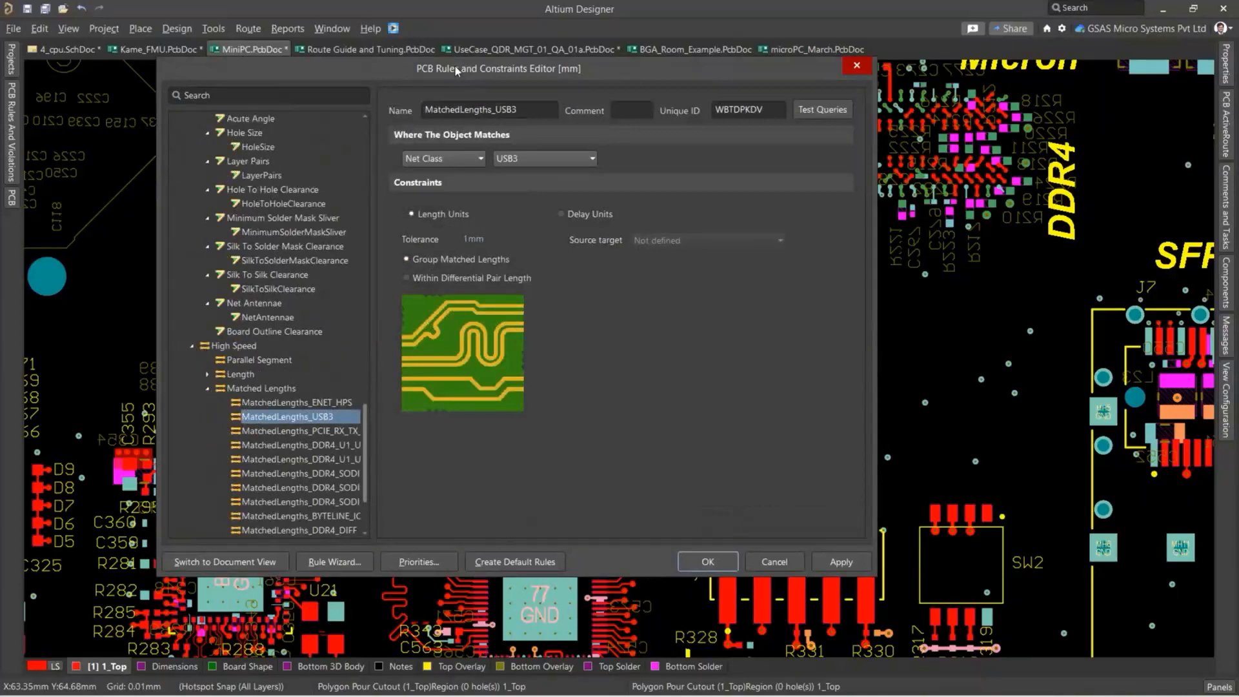
left_click_drag(454, 64, 479, 90)
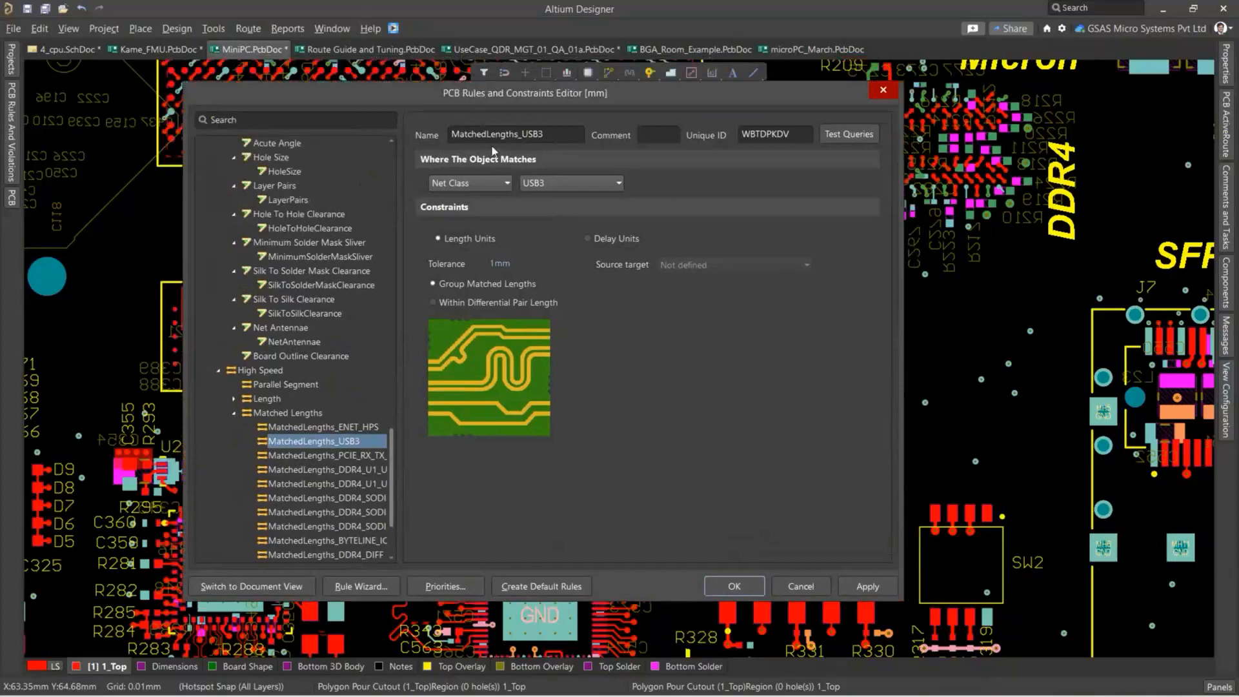
View the Length_DDR4_ALERT0_BG0 length rule, return to the MatchedLengths_USB3 rule and close the rules editor.
left_click(233, 399)
left_click(301, 414)
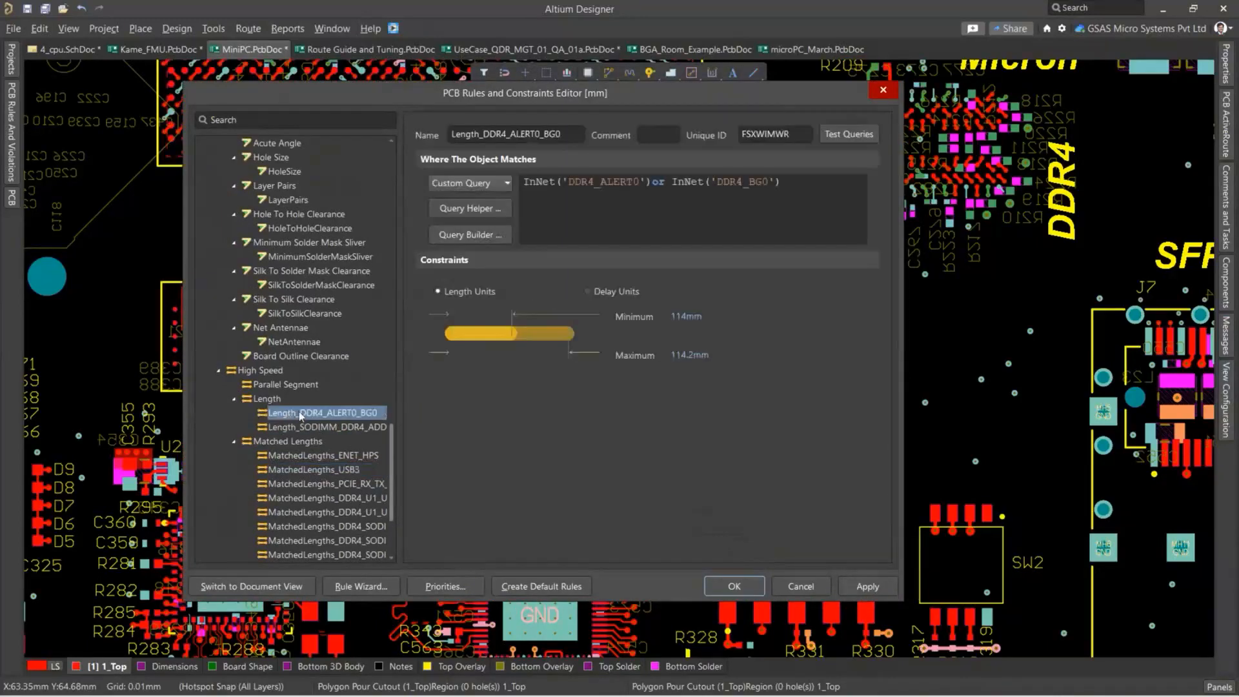
left_click(768, 14)
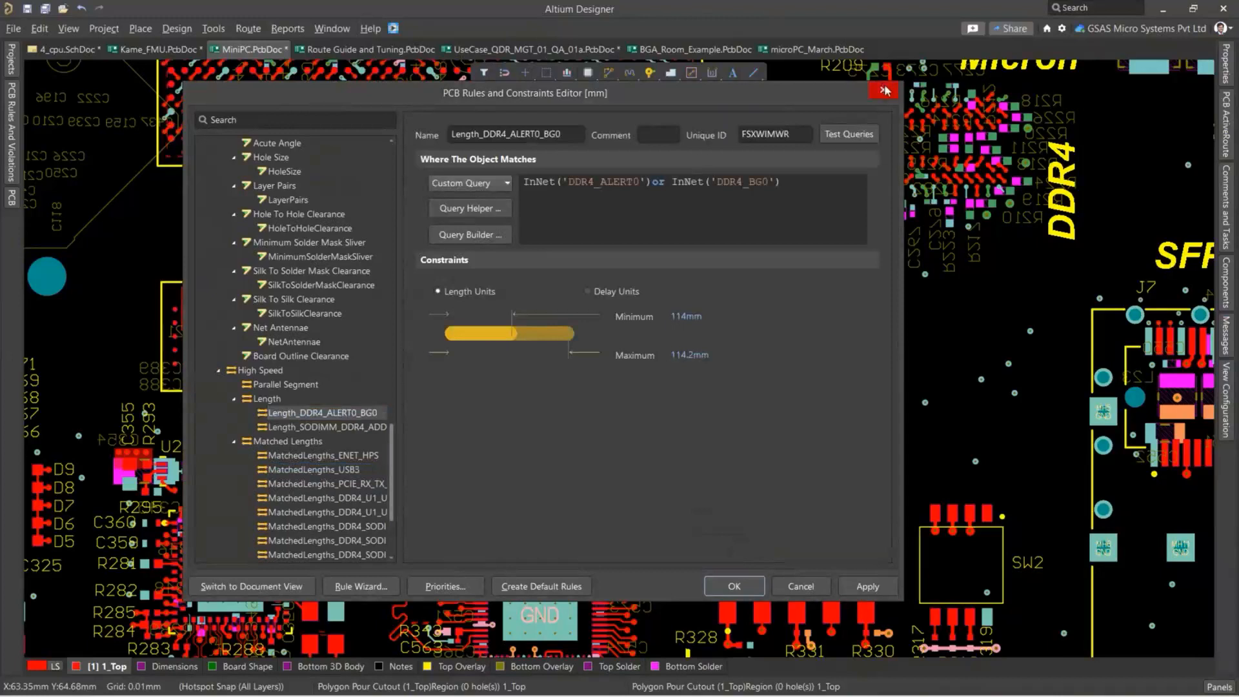
left_click(316, 472)
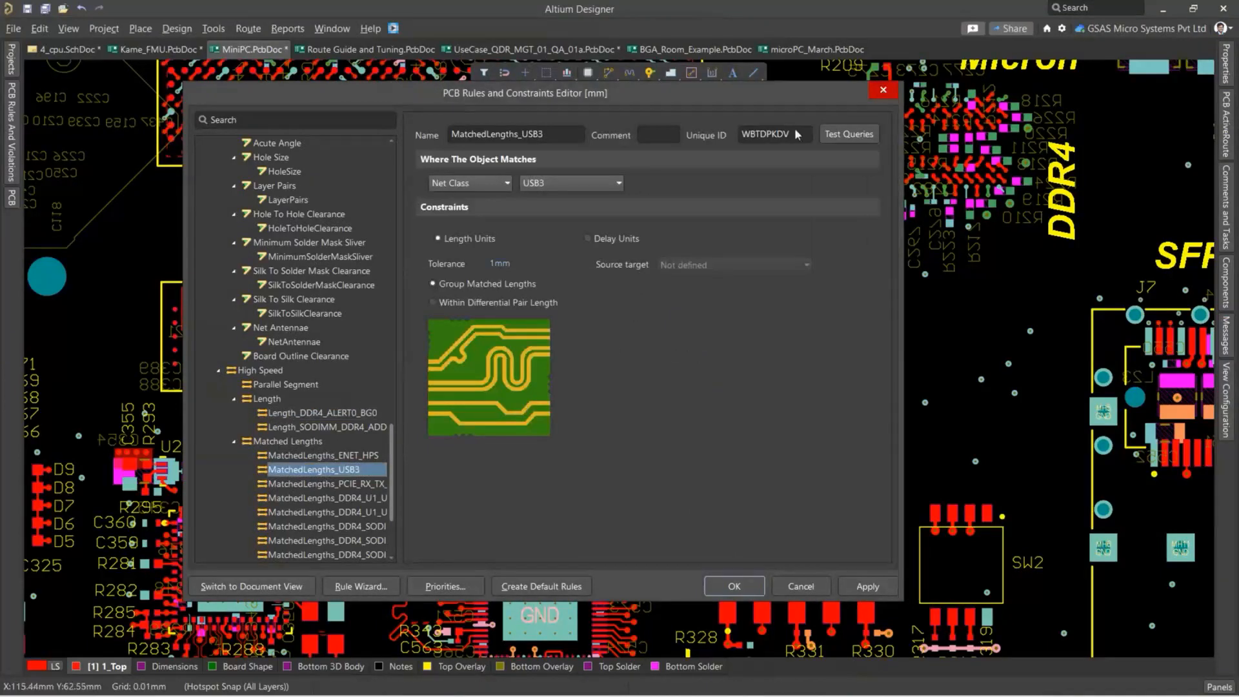
left_click(882, 89)
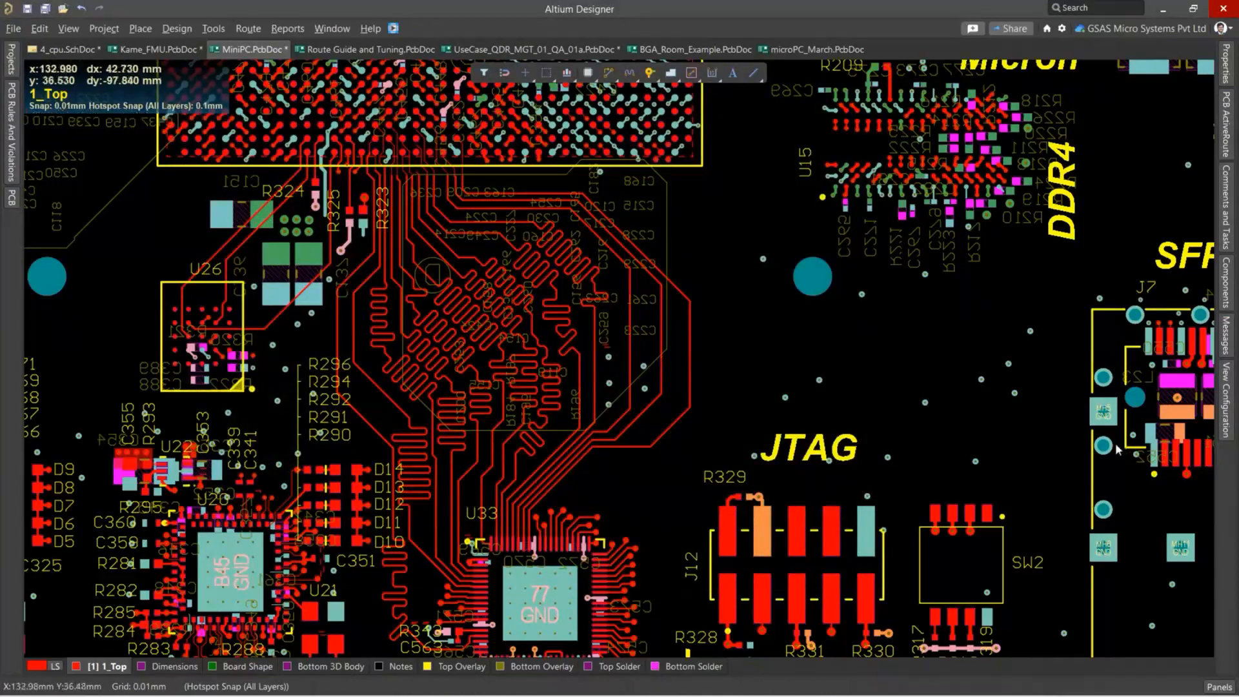
List the board's nets by class and highlight the USB3 net class.
left_click(9, 204)
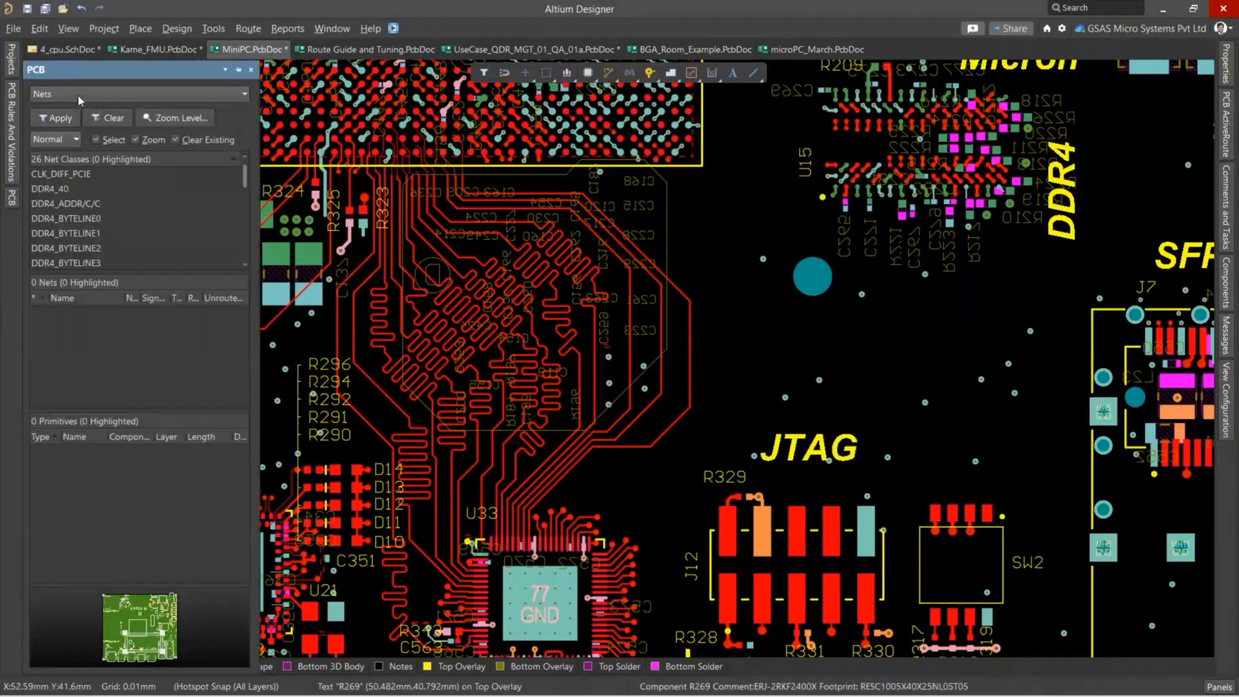
left_click(78, 94)
left_click(63, 111)
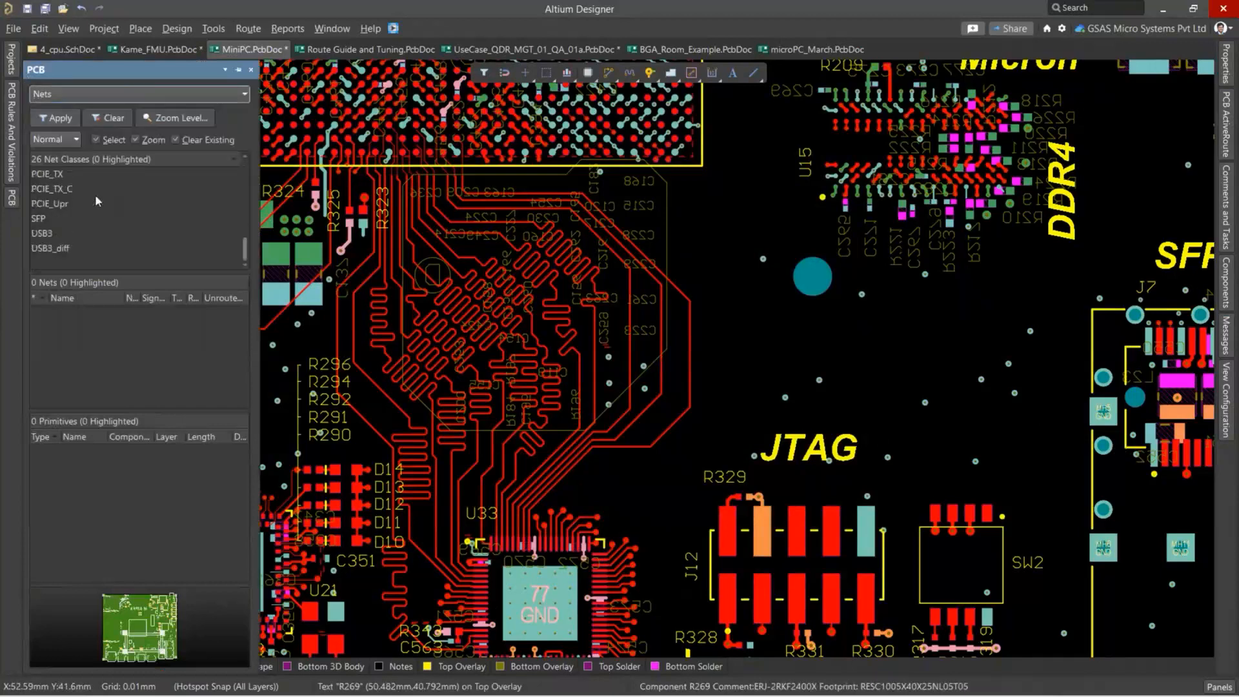
left_click(41, 238)
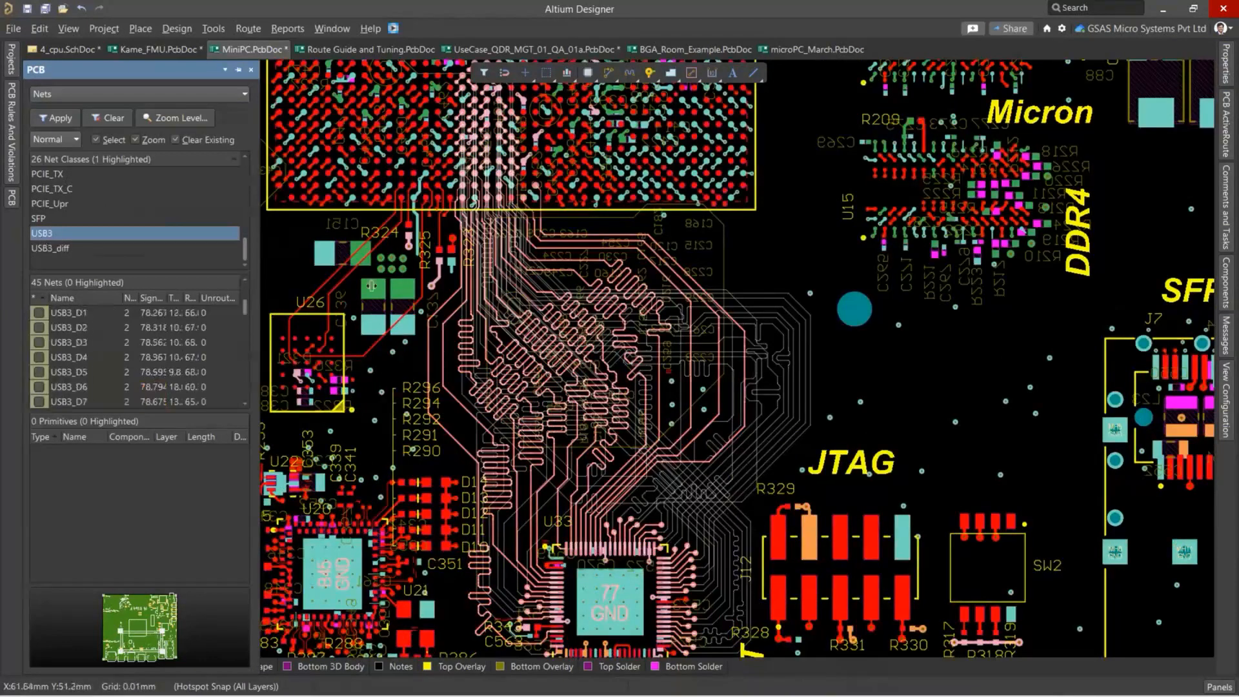
Widen the net list and check the signal lengths of the USB3 class nets for out-of-tolerance values.
left_click_drag(259, 342, 377, 342)
scroll(231, 338, "up", 10)
scroll(230, 341, "down", 10)
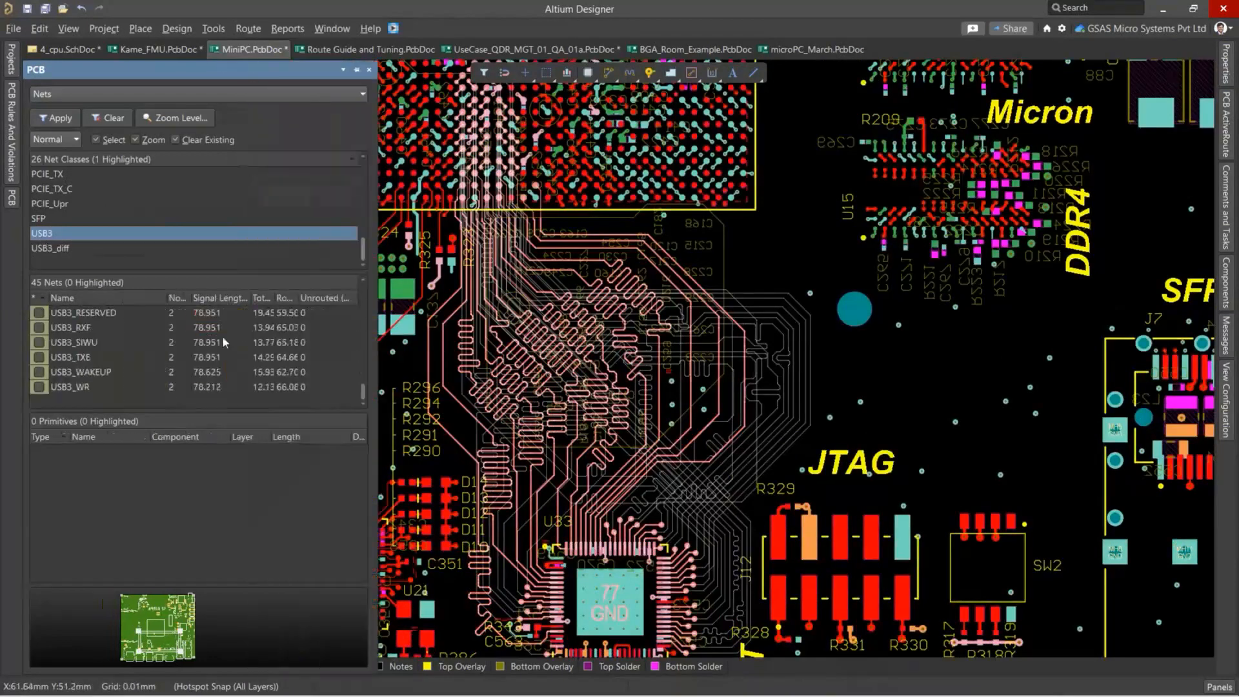
scroll(222, 336, "up", 10)
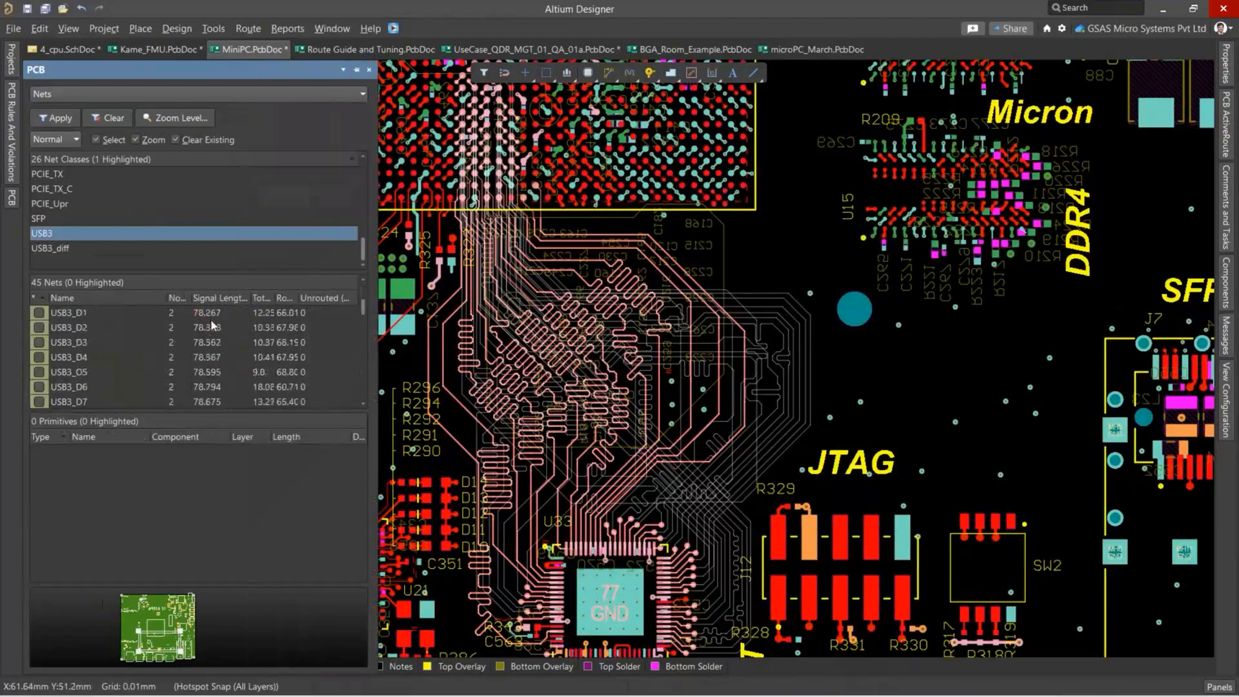
scroll(212, 324, "down", 1)
scroll(211, 321, "down", 6)
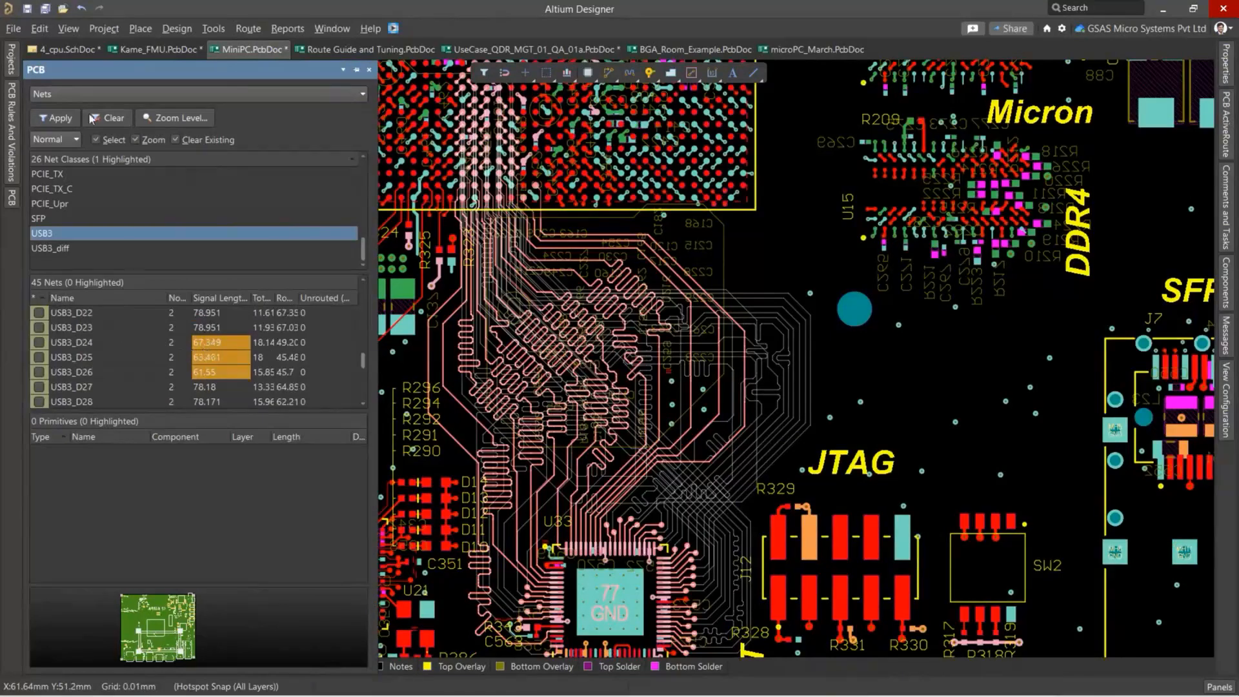
Highlight nets USB3_D24, USB3_D25 and USB3_D26 on the board in turn, and clear the highlighting.
left_click(205, 349)
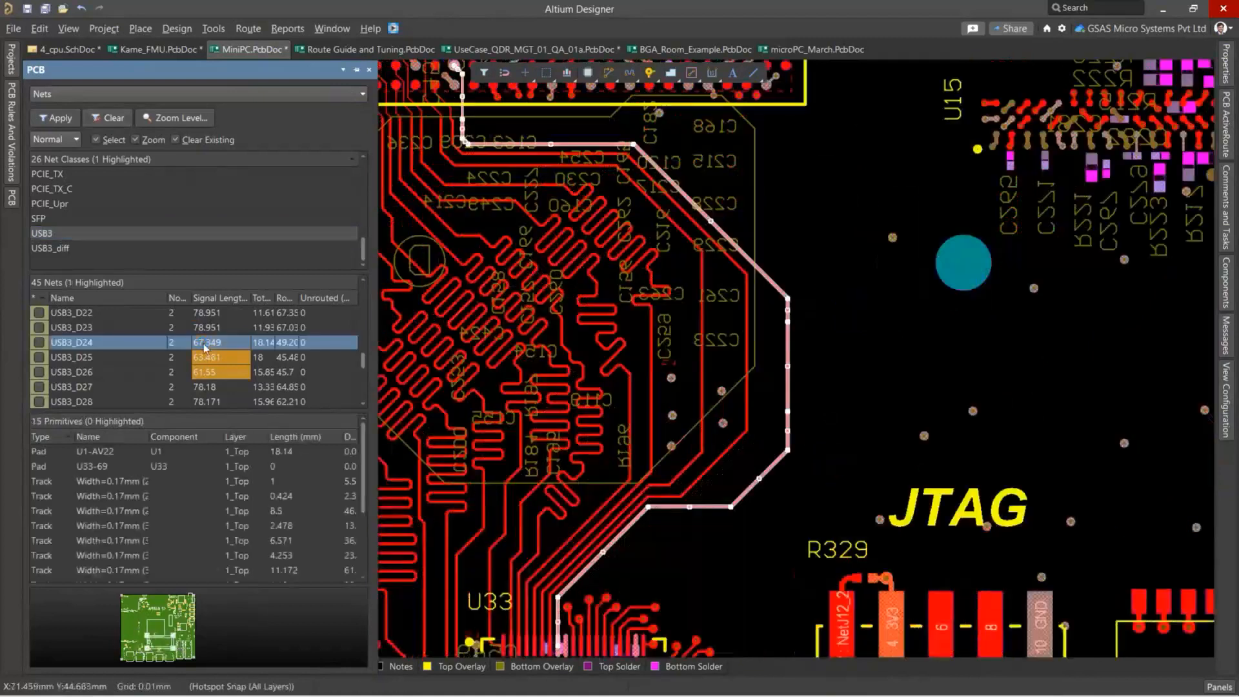
left_click(231, 359)
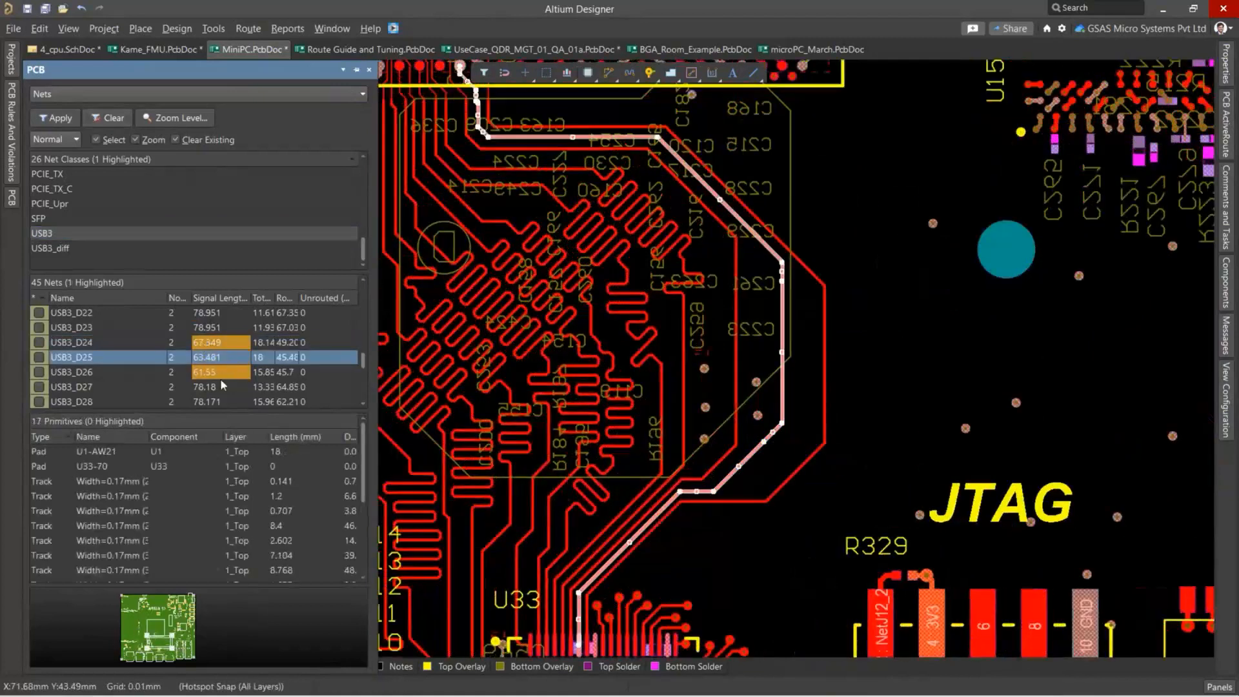
left_click(219, 372)
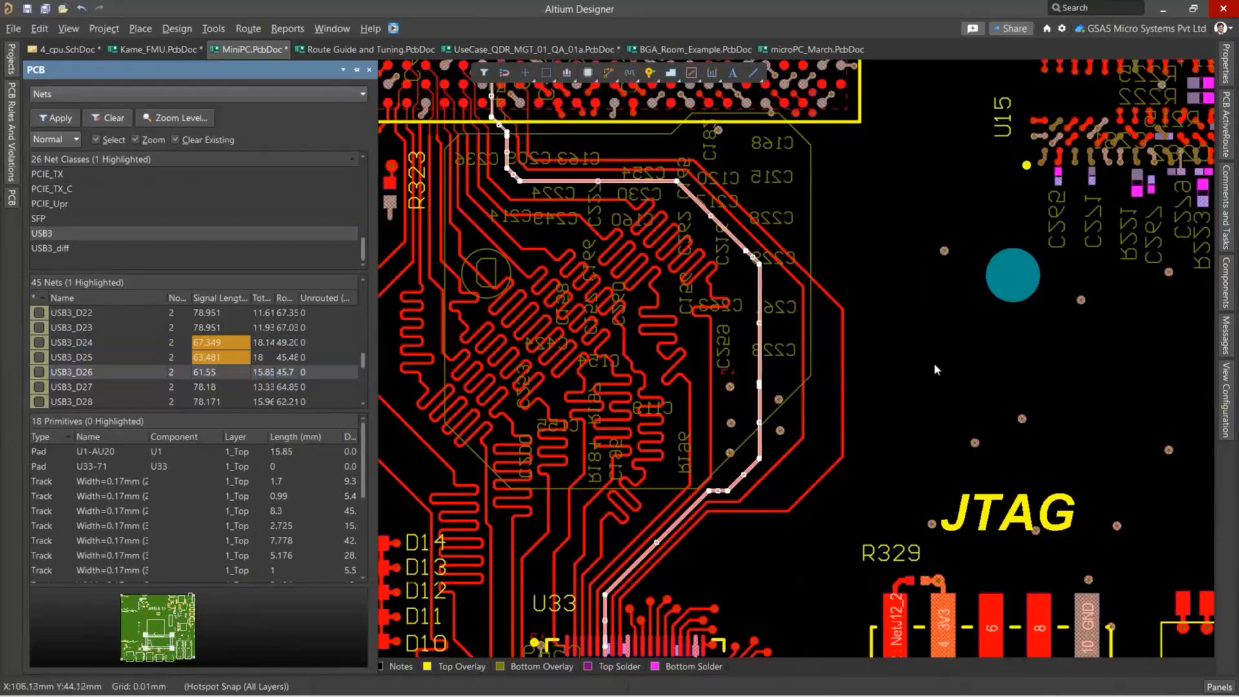
left_click(928, 358)
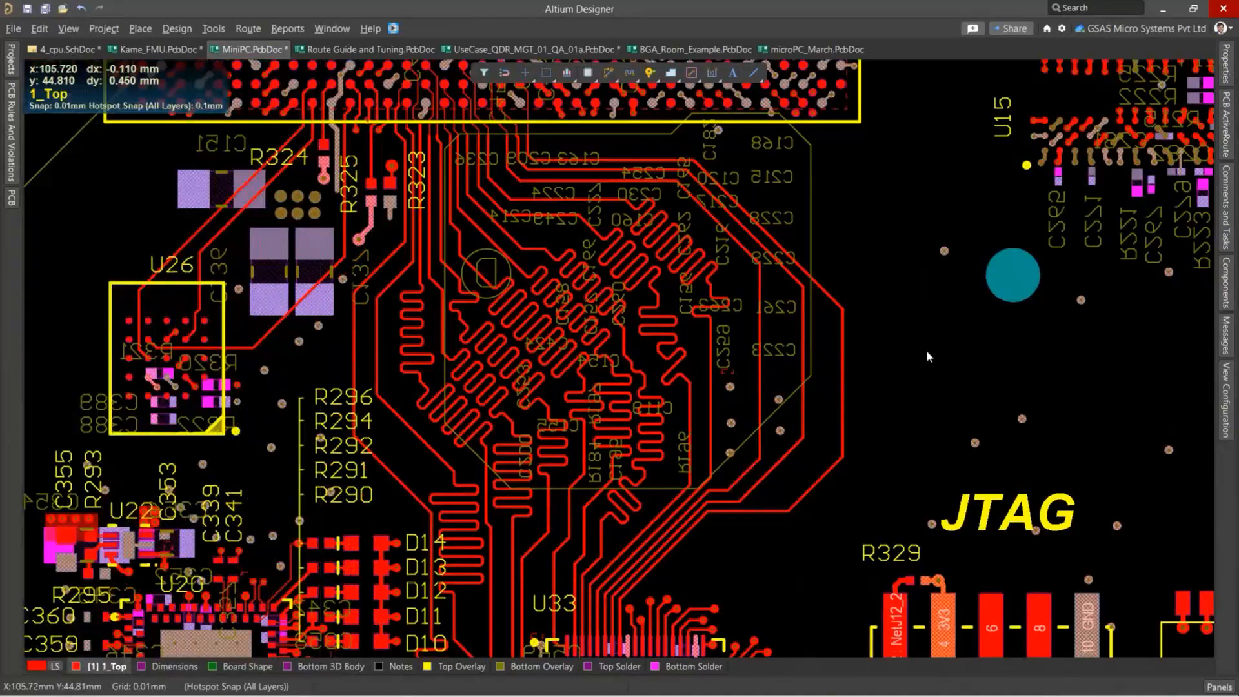
Start interactive length tuning on the vertical USB3_D26 trace beside C261.
left_click(254, 33)
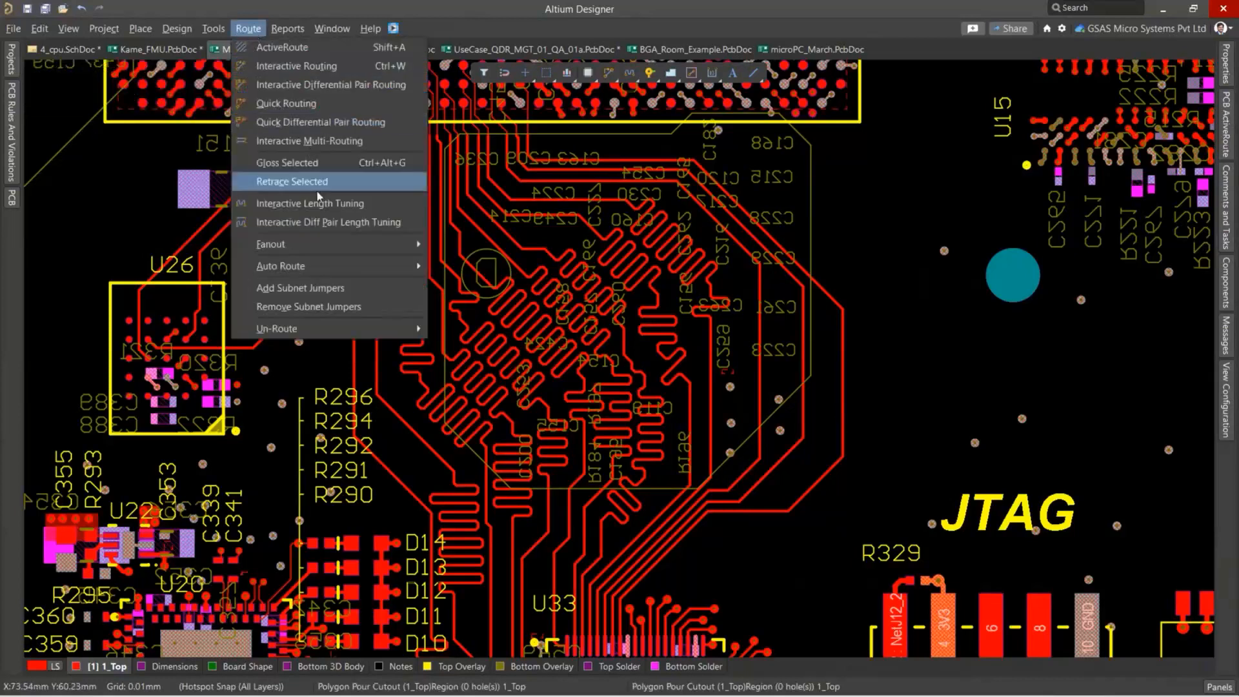
left_click(851, 232)
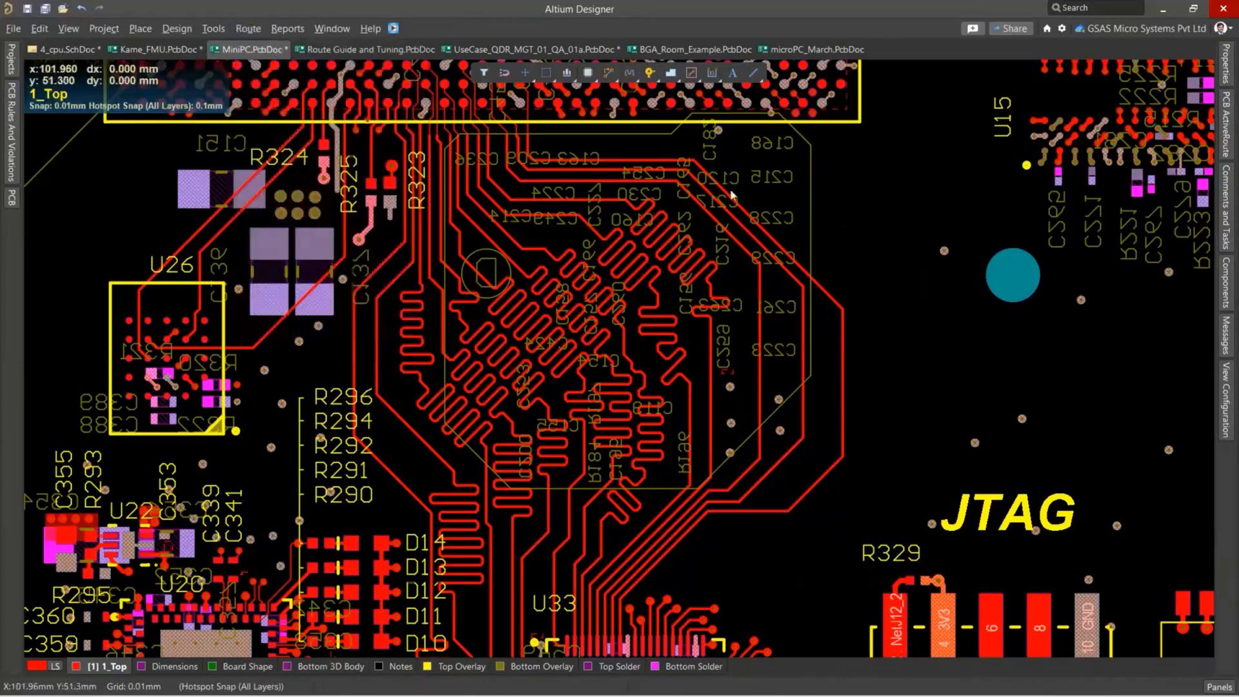
right_click(629, 78)
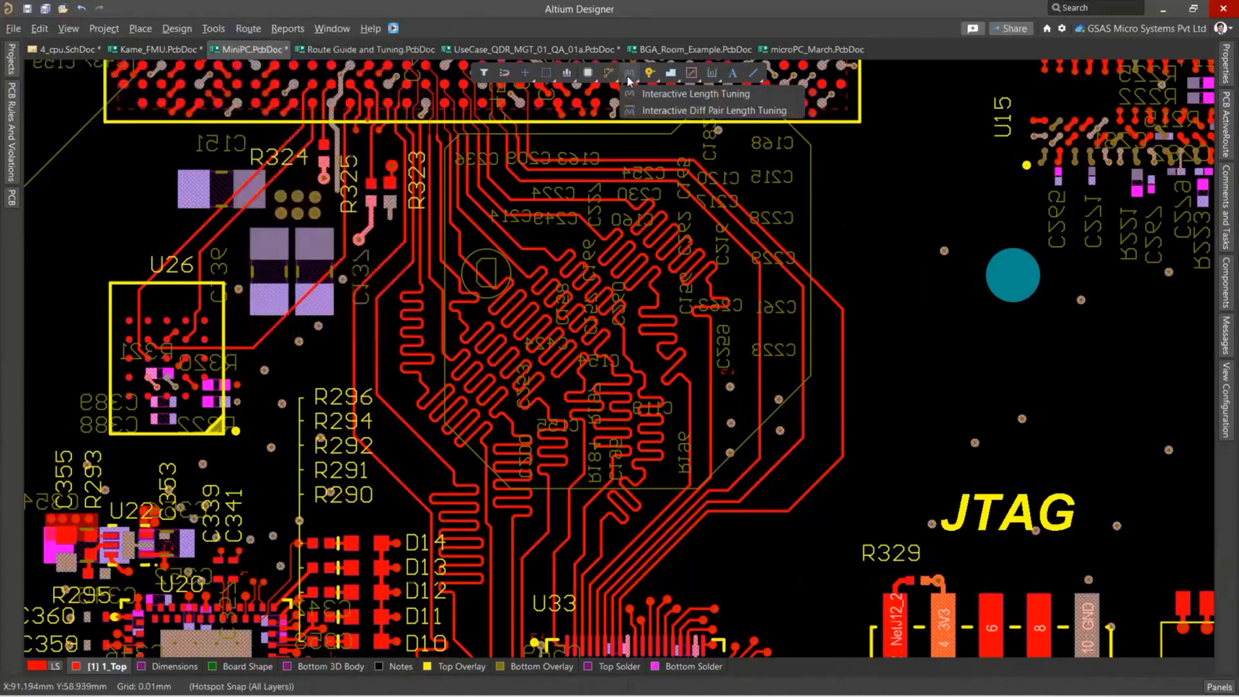
left_click(674, 111)
scroll(772, 347, "up", 1, "ctrl")
scroll(773, 345, "up", 1, "ctrl")
scroll(759, 258, "up", 1, "ctrl")
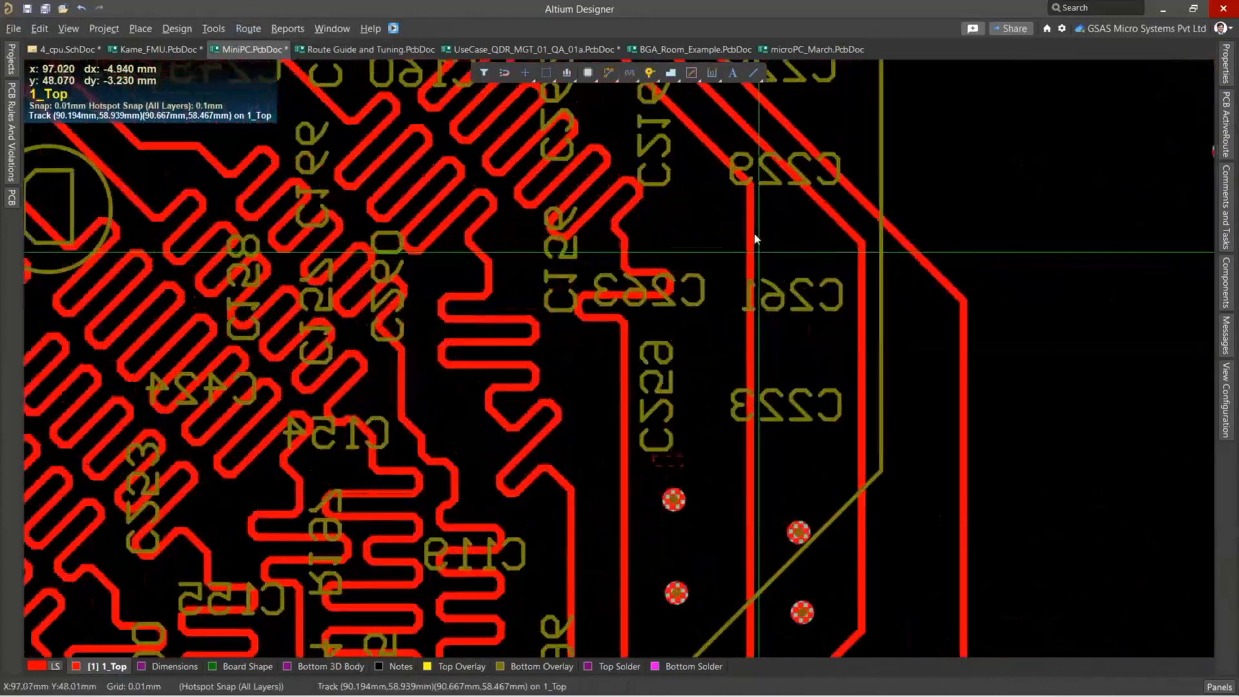
left_click(751, 234)
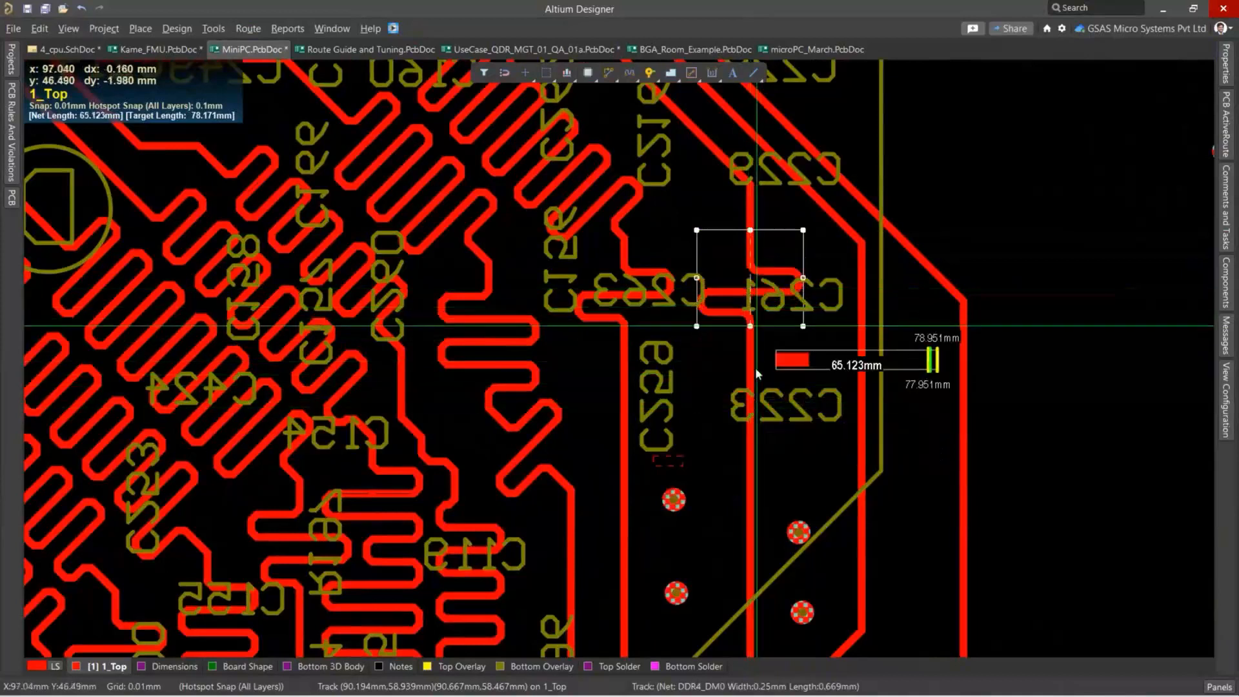
Try the Mitered Lines style for the tuning pattern, return it to Mitered Arcs, and resume tuning.
key("Tab")
scroll(1063, 629, "down", 2)
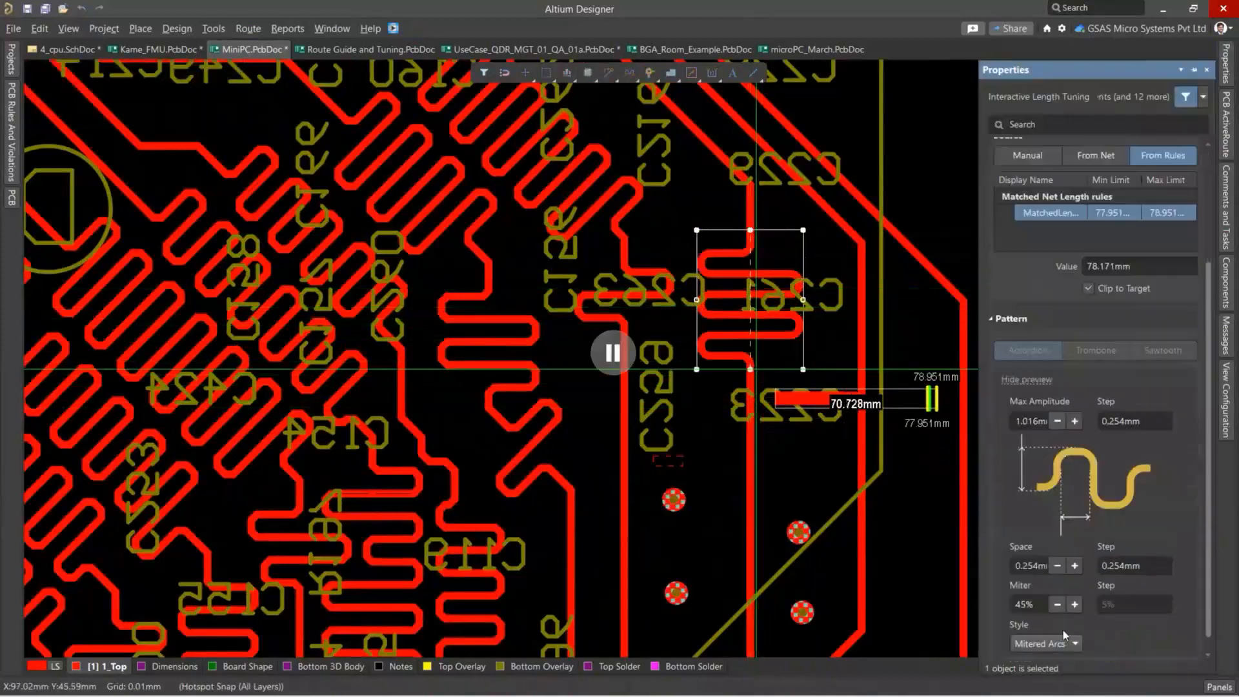
left_click(1059, 630)
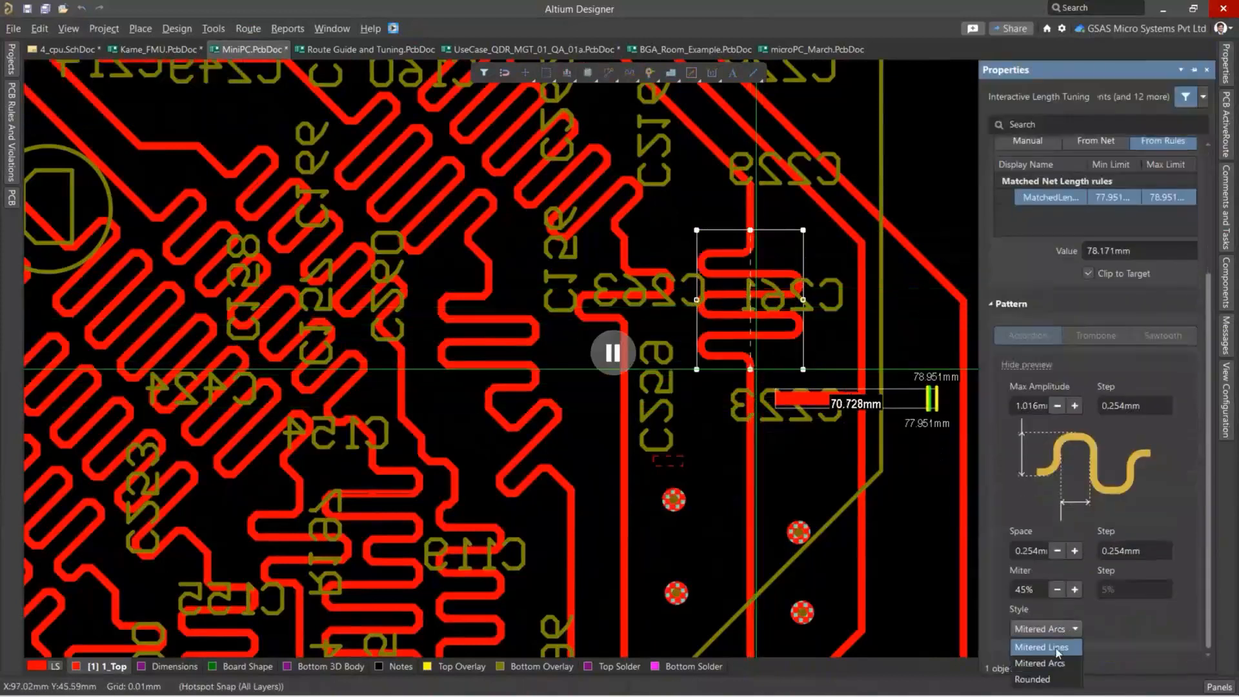
left_click(1058, 647)
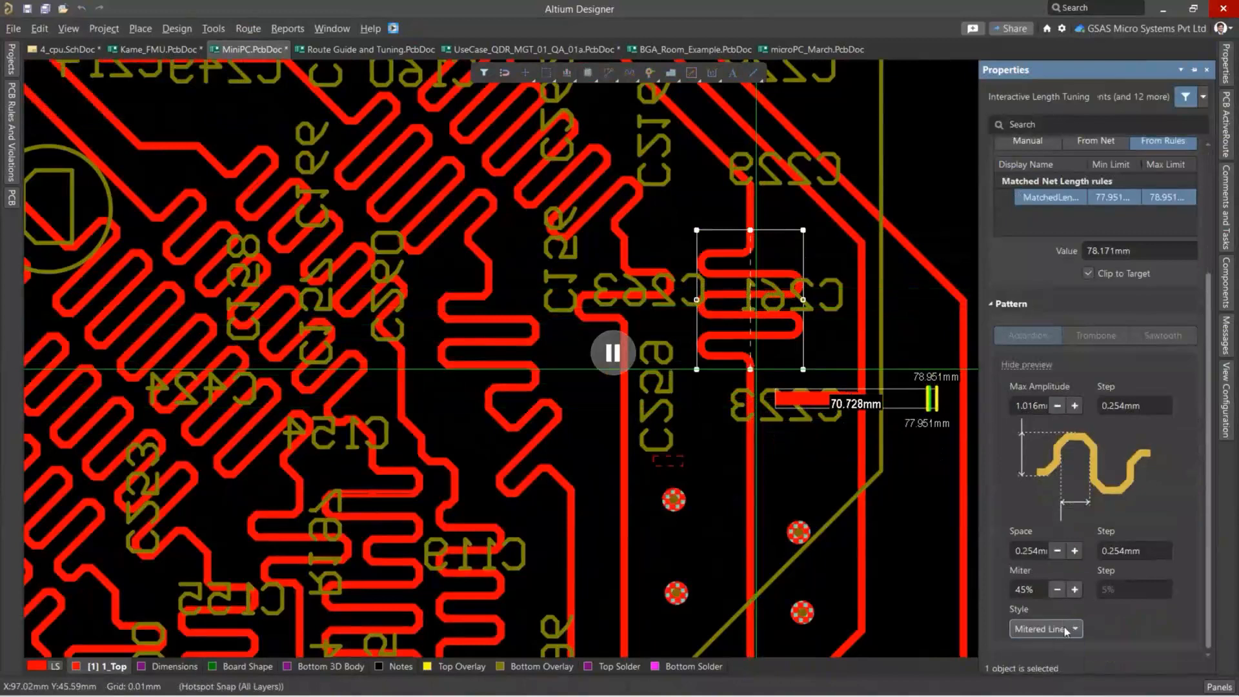
left_click(1066, 630)
left_click(1055, 662)
left_click(621, 360)
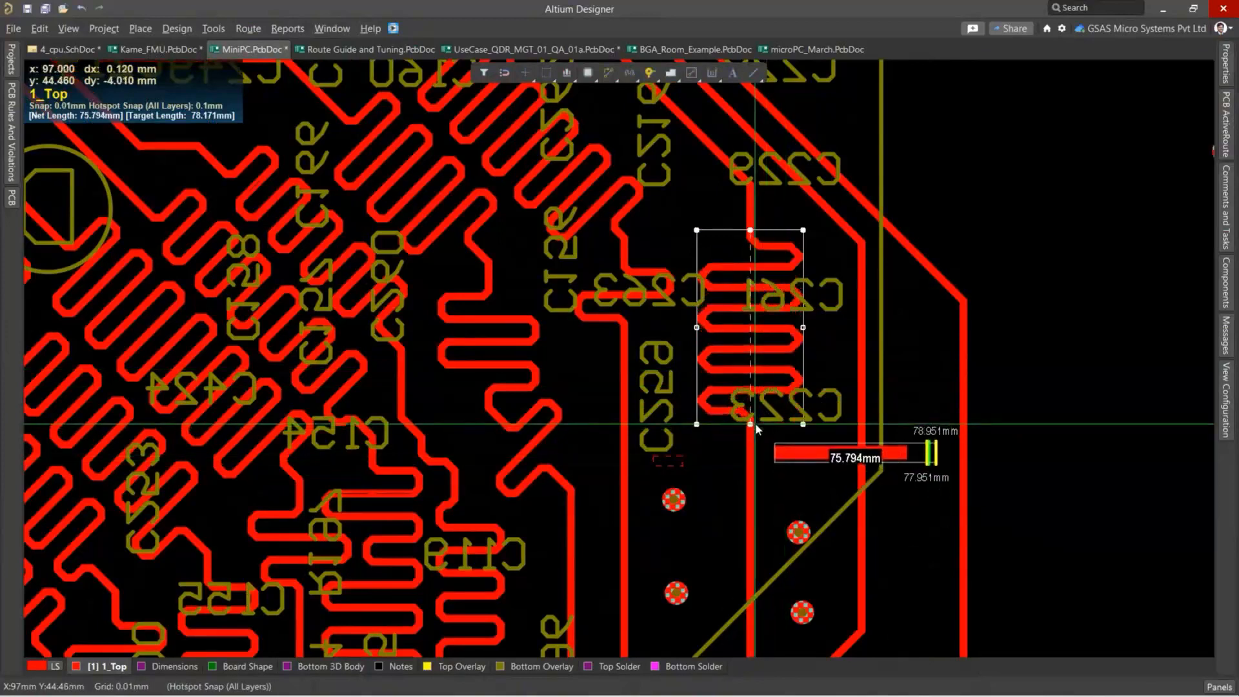
Adjust the accordion's corner style and spacing, and place it along the vertical USB3_D26 trace past C223.
key("space")
key("3")
key("4")
key("space")
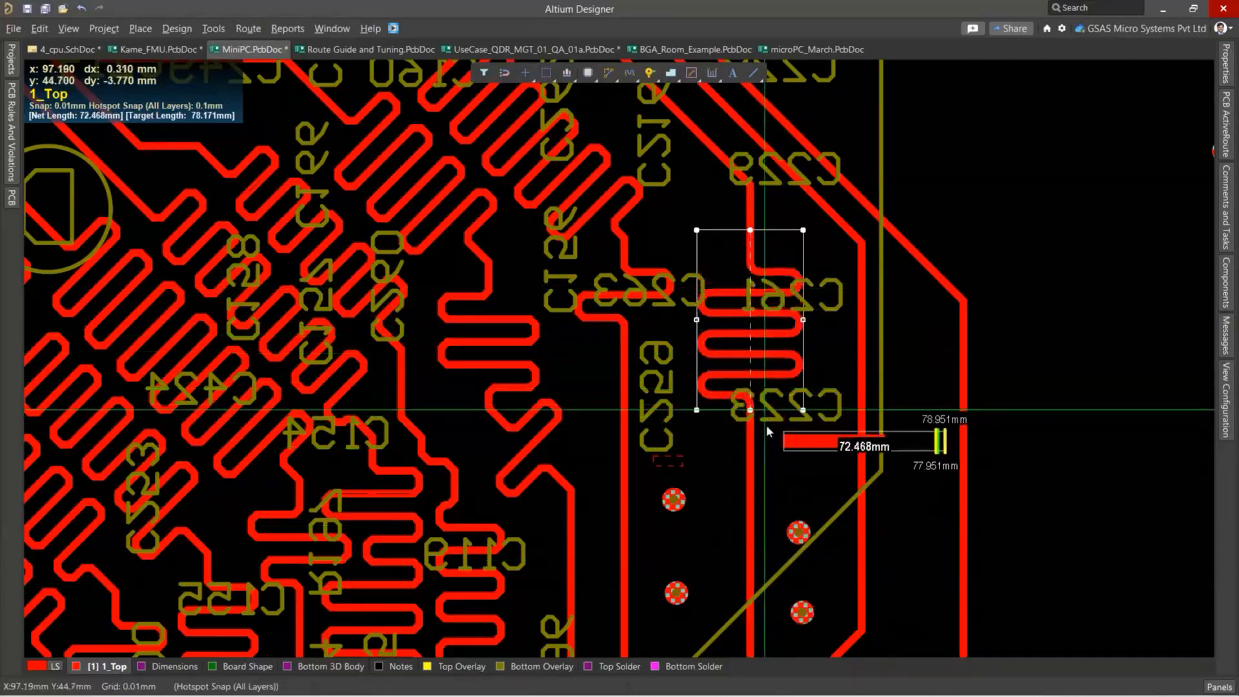
left_click(780, 517)
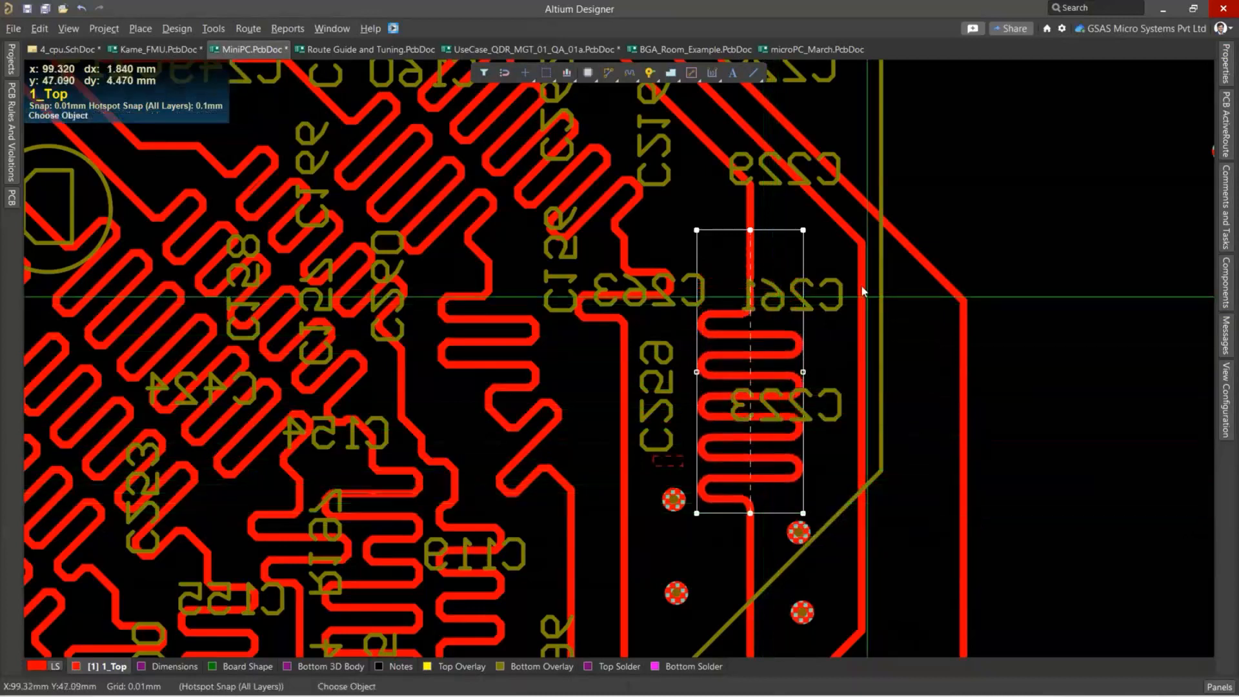
Add length-tuning accordions to the two outer vertical USB3 traces beside the tuned USB3_D26 trace.
left_click(861, 284)
left_click(857, 551)
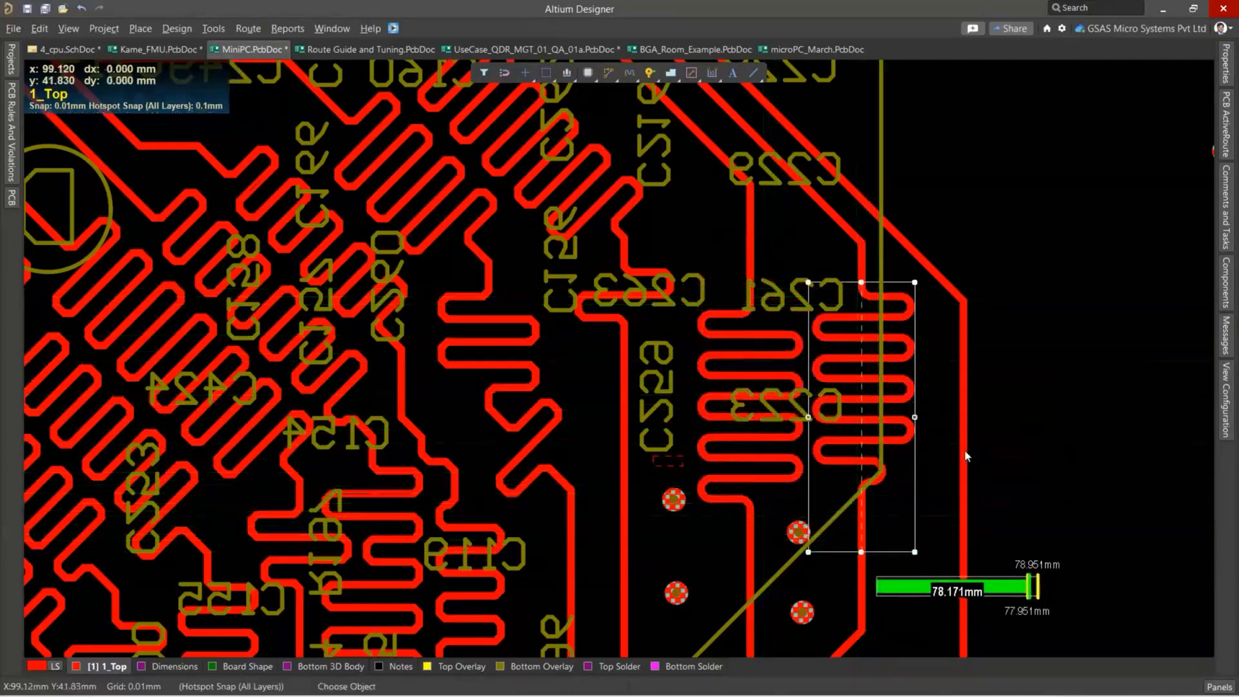
left_click(964, 330)
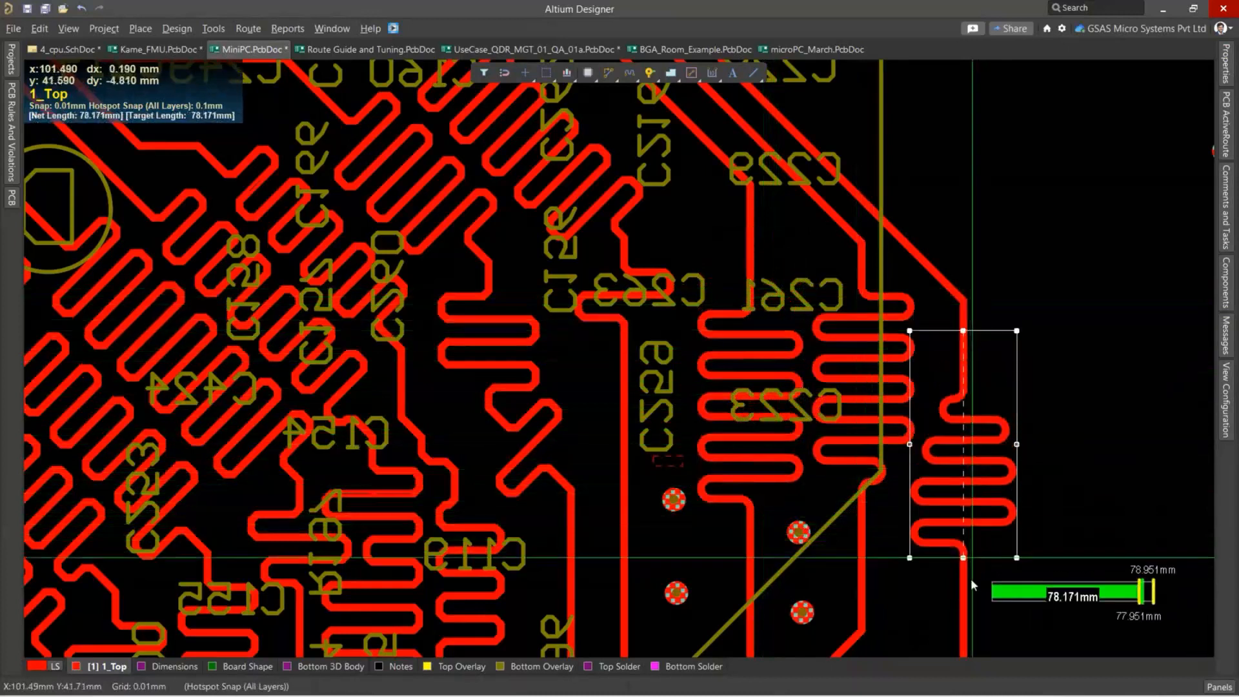
left_click(968, 595)
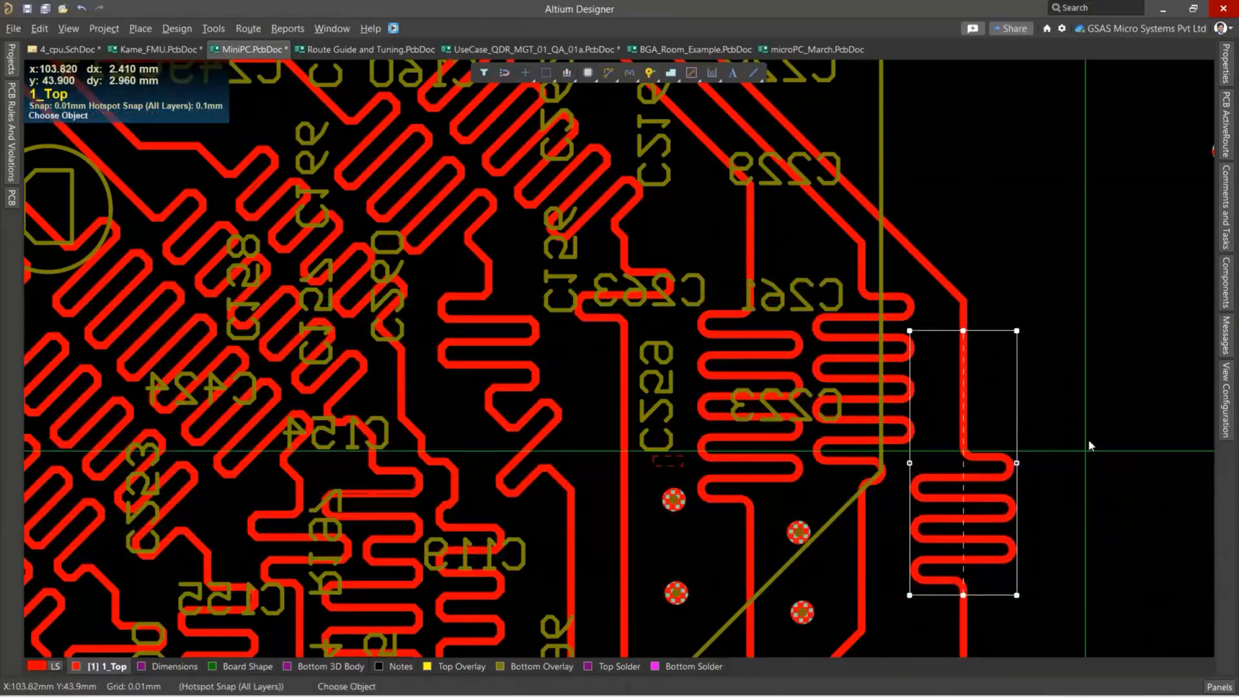
Slide the USB3_D24 accordion along its trace to try other positions, and bring it to the inner side of the vertical segment.
scroll(890, 240, "down", 4, "ctrl")
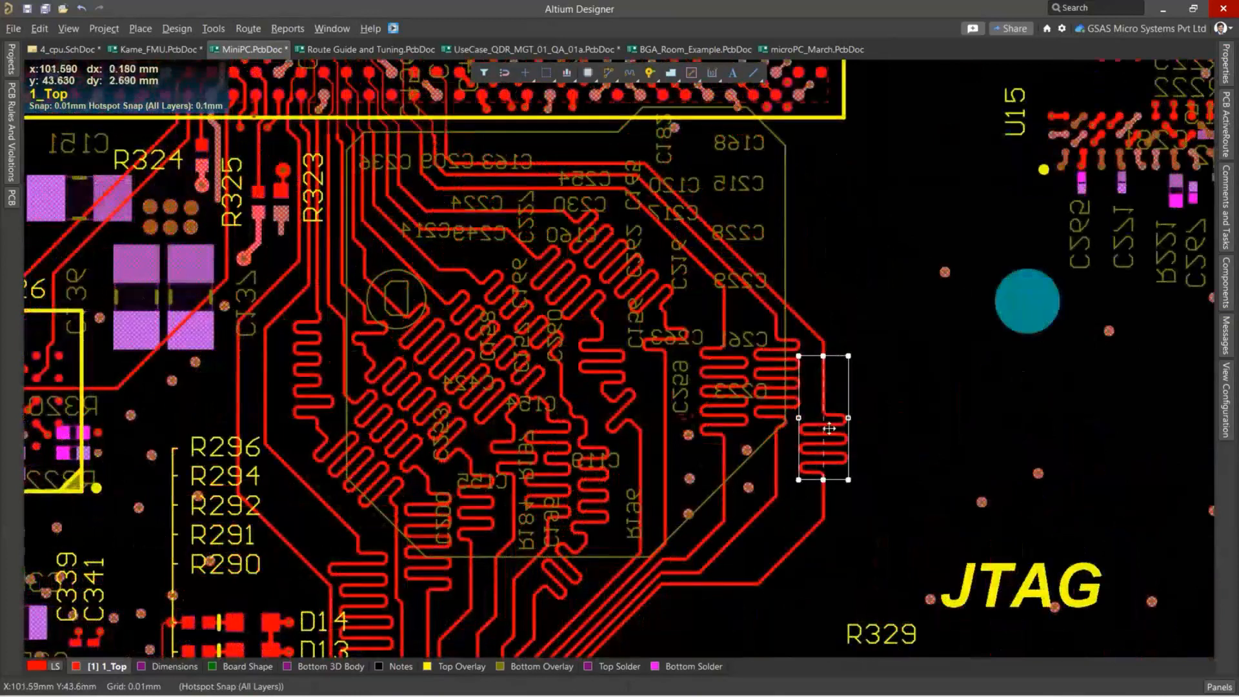
left_click(827, 420)
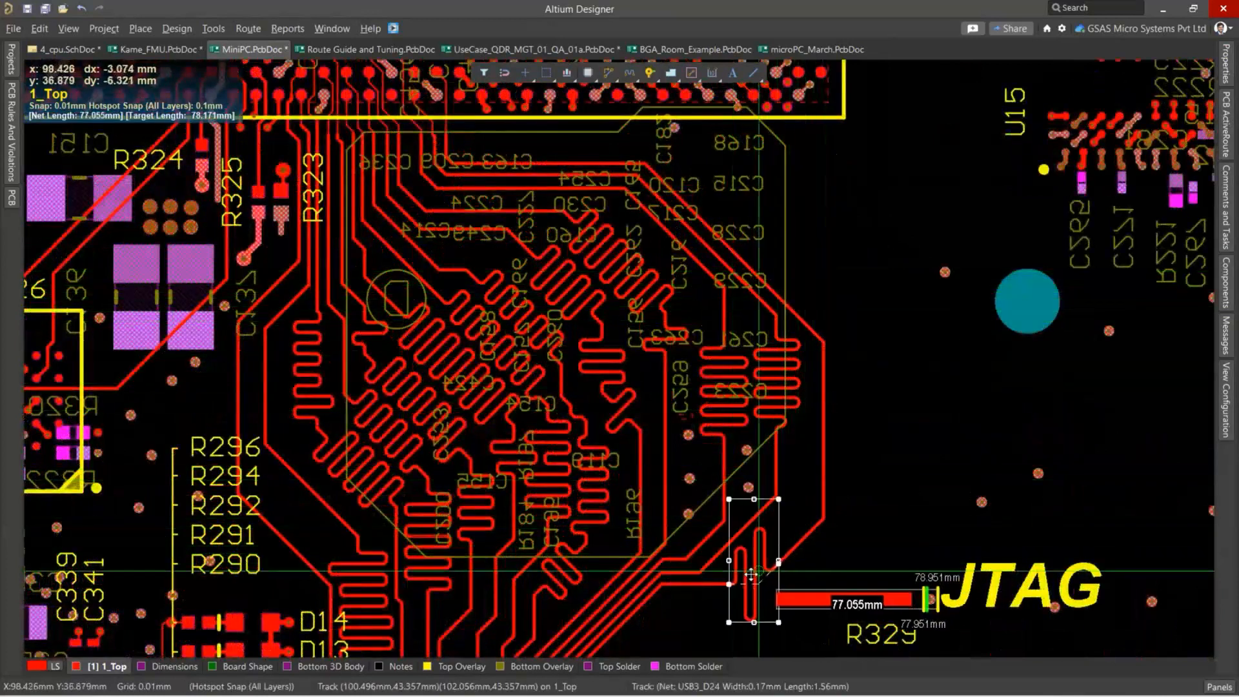
mouse_move(823, 403)
left_mouse_down()
mouse_move(824, 391)
mouse_move(824, 420)
mouse_move(906, 405)
mouse_move(828, 408)
left_mouse_up()
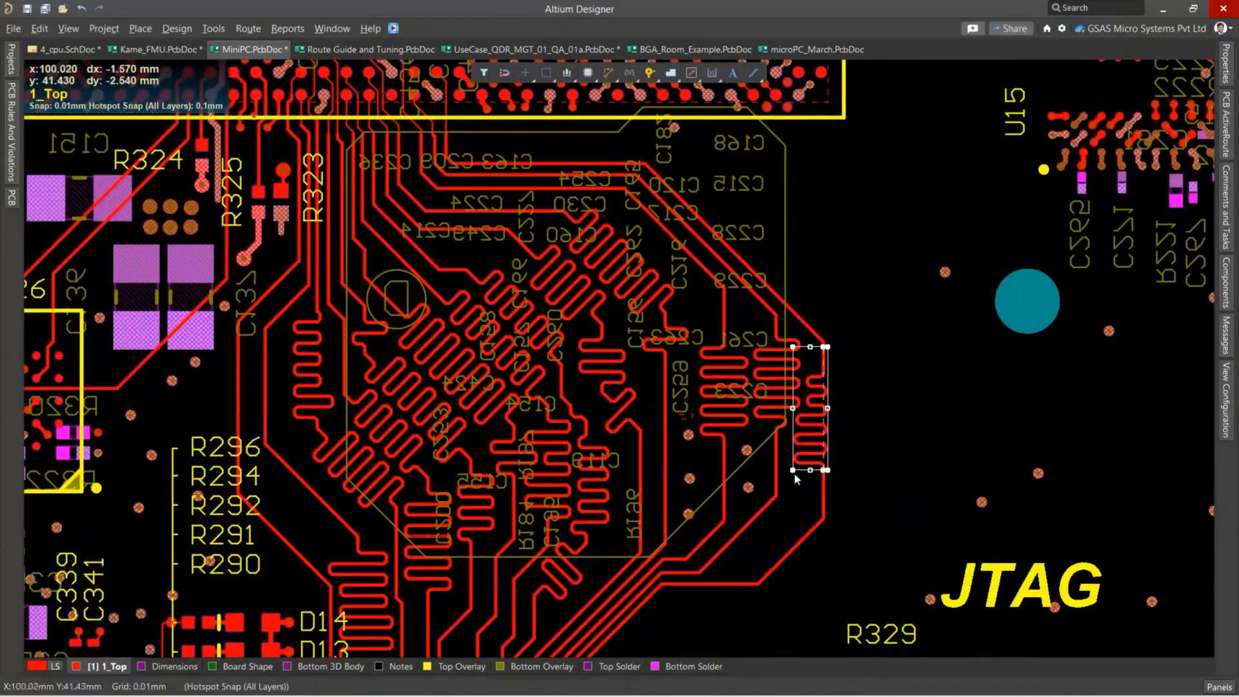
left_click_drag(792, 472, 795, 475)
Widen the USB3_D24 accordion outward into the free board area, and undo the last corner adjustment.
scroll(828, 378, "up", 2, "ctrl")
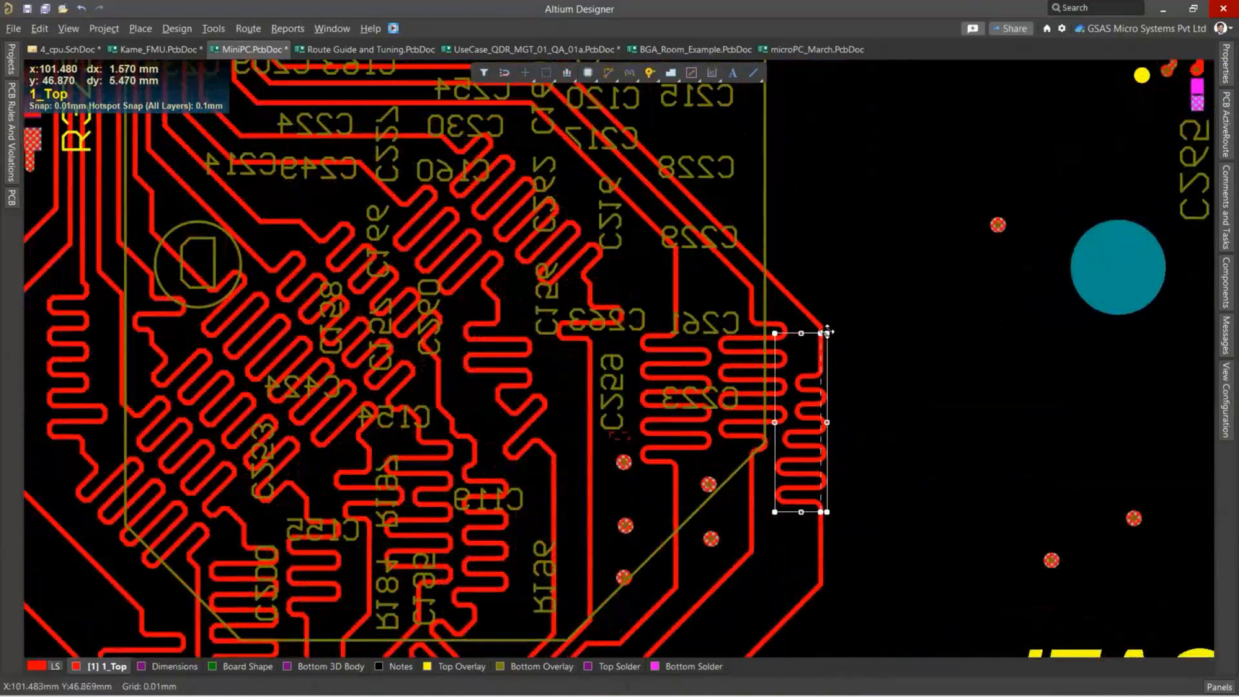
mouse_move(826, 333)
left_mouse_down()
mouse_move(855, 361)
mouse_move(821, 351)
left_mouse_up()
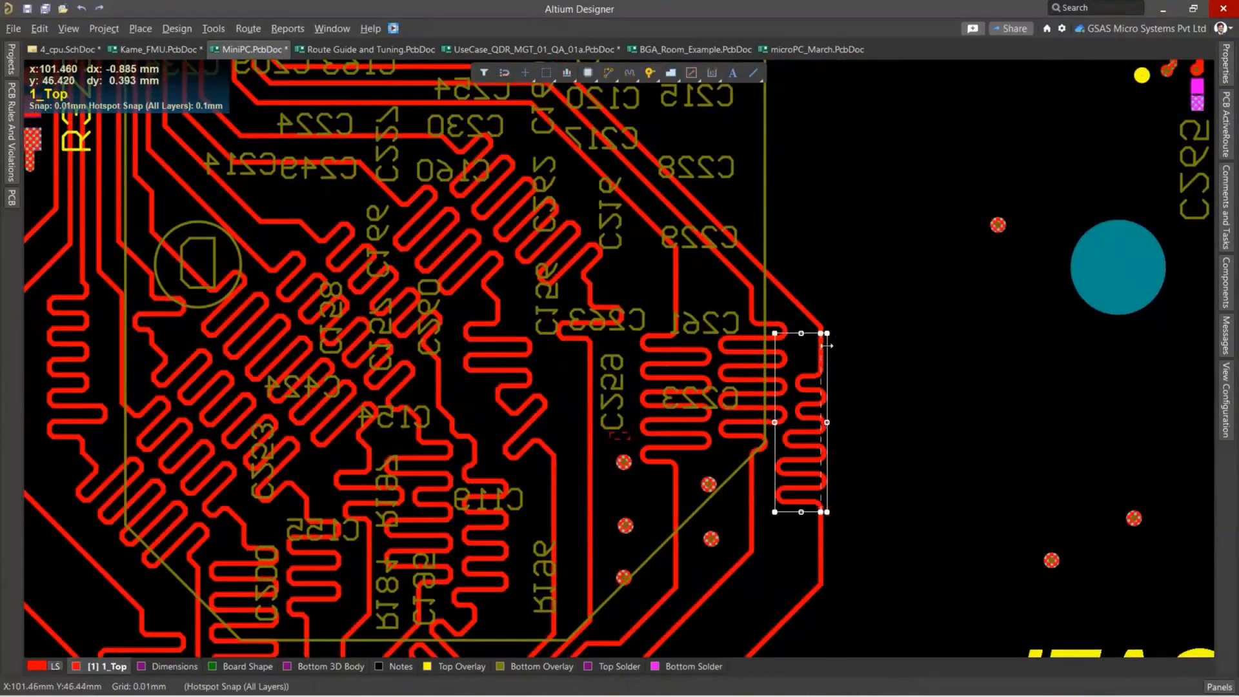
left_click_drag(822, 333, 814, 275)
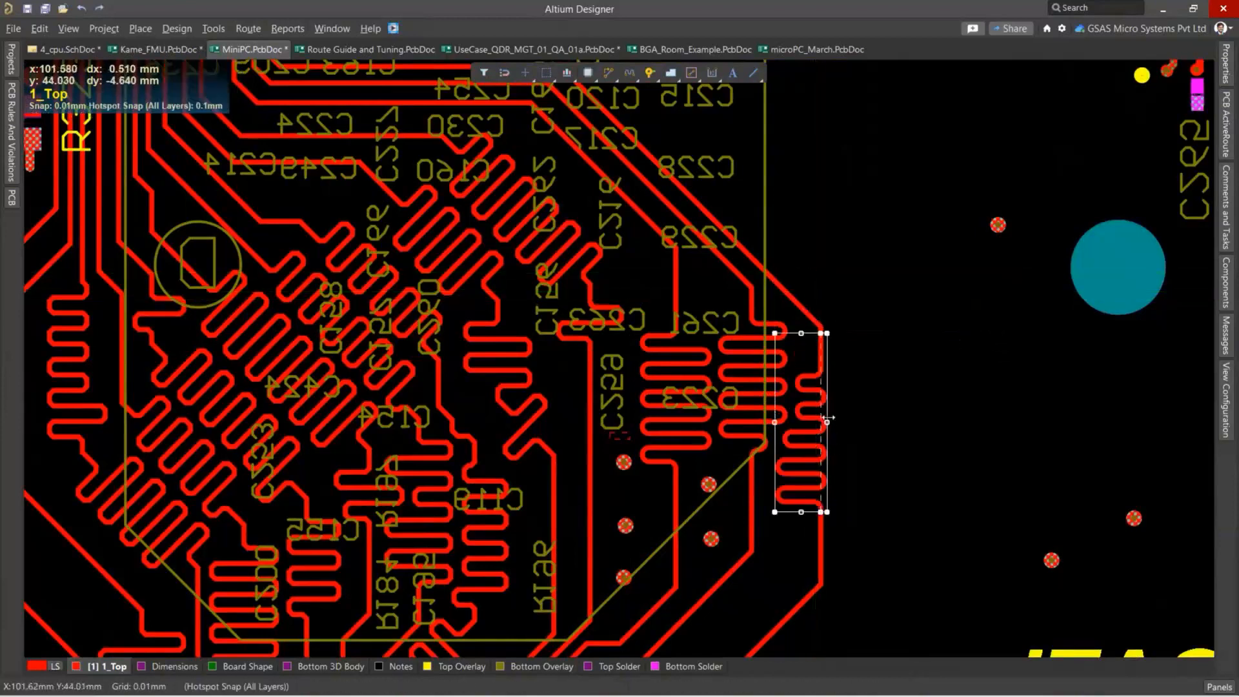
left_click_drag(827, 423, 882, 423)
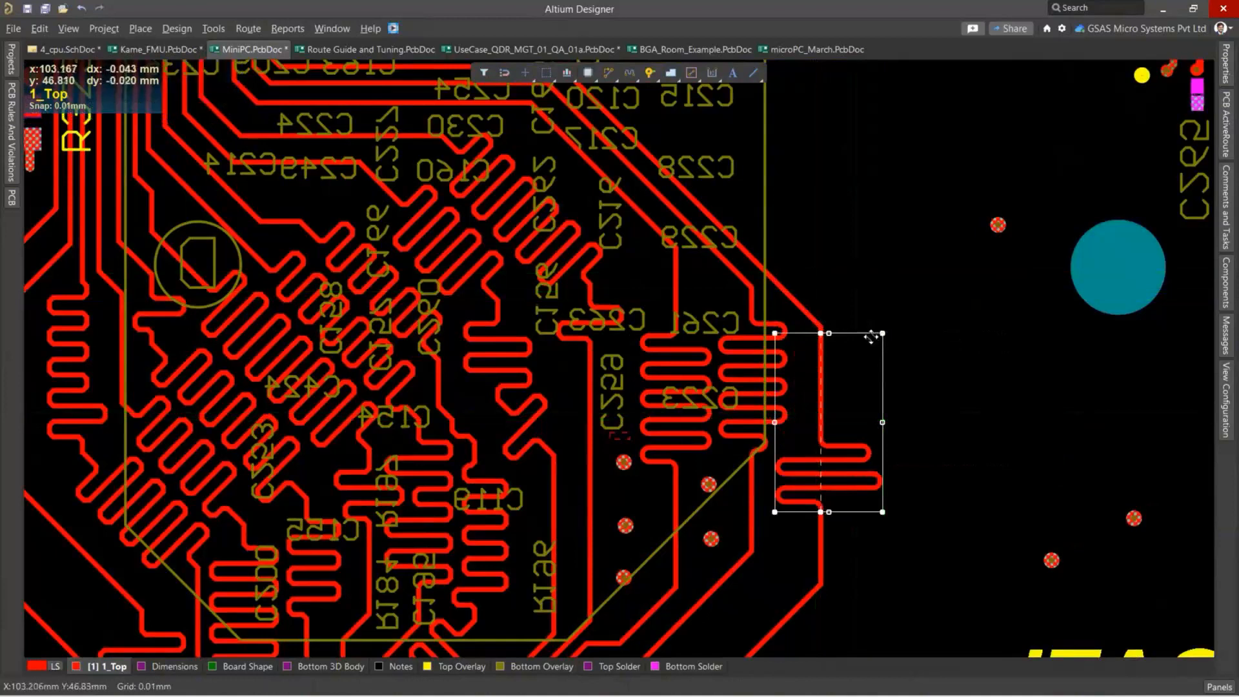
left_click_drag(874, 335, 834, 359)
key("ctrl+z")
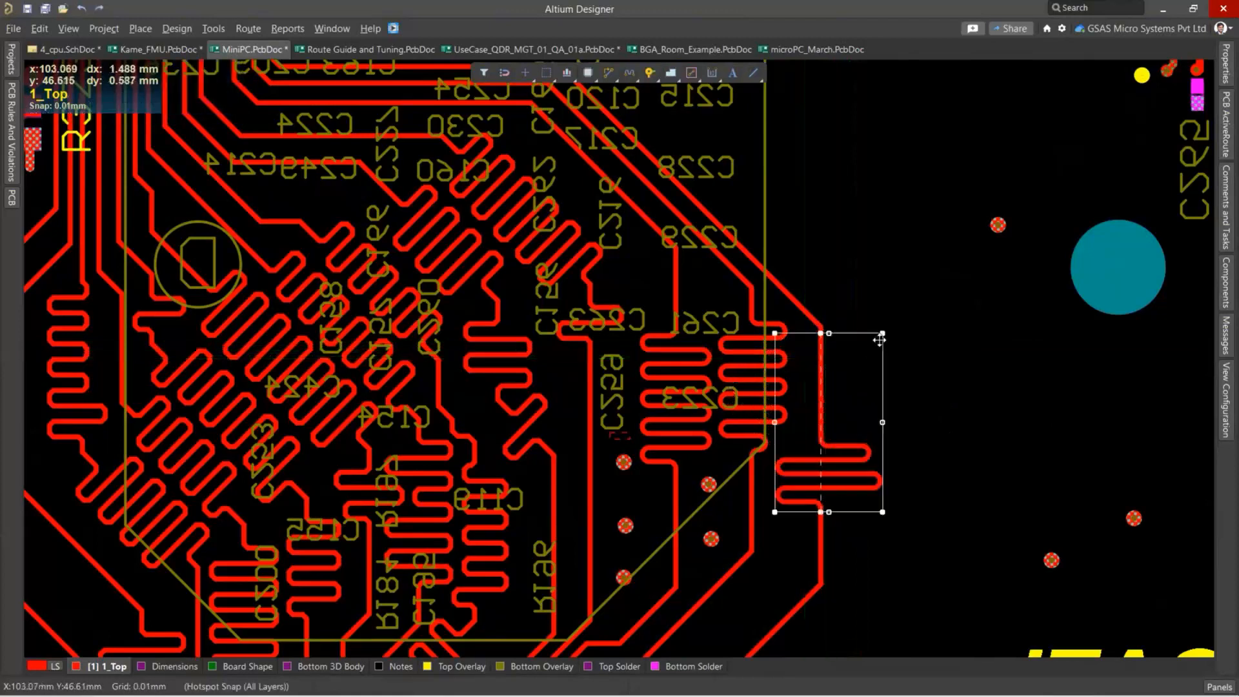
Slide the USB3_D26 accordion further down its trace toward the vias and deselect it.
left_click(673, 338)
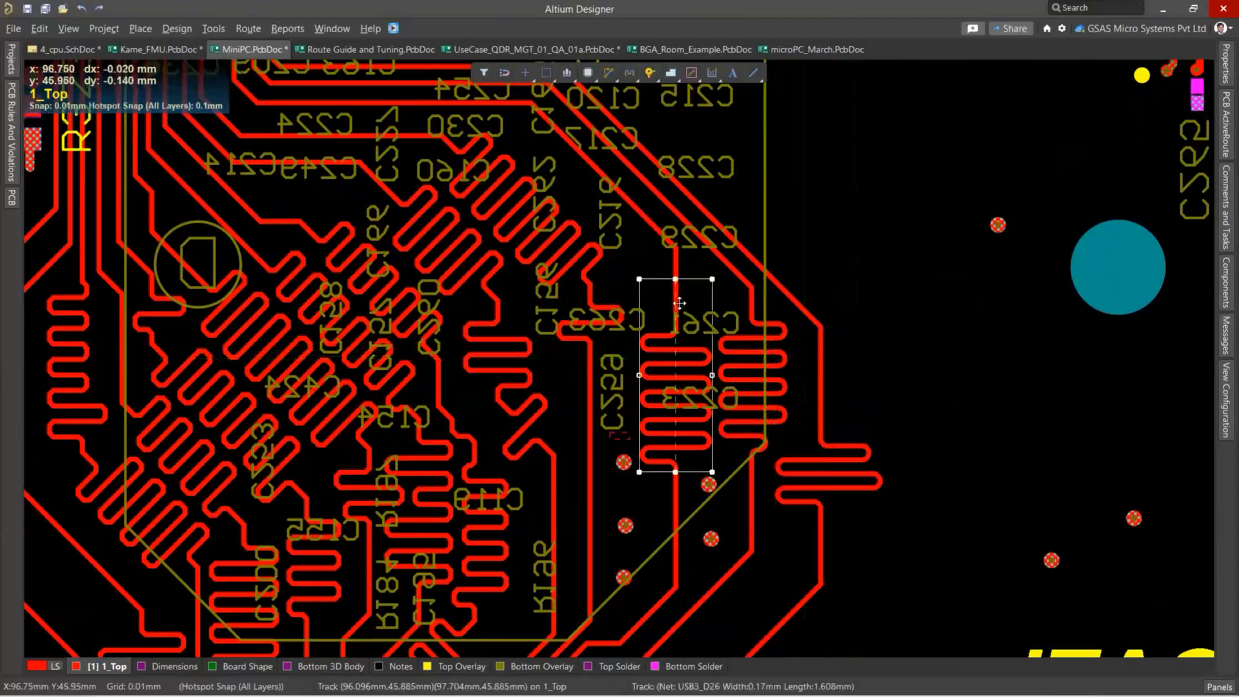
left_click_drag(673, 336, 673, 417)
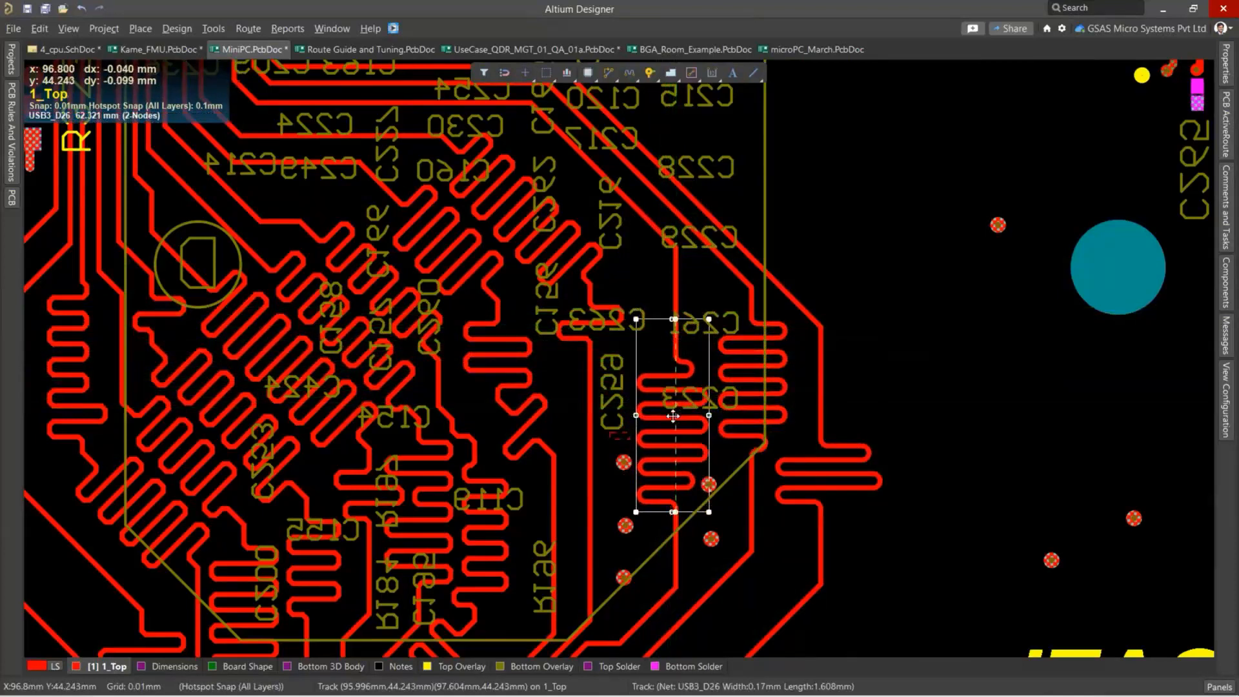
left_click(973, 267)
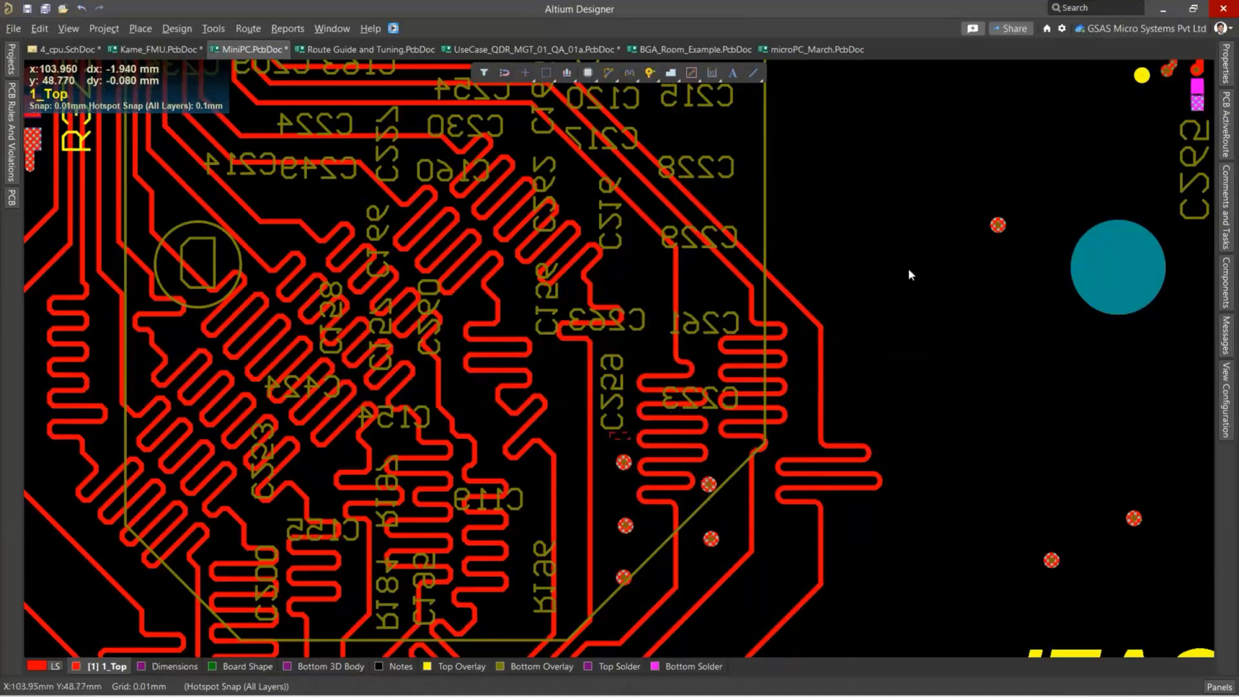
Switch to Route Guide and Tuning.PcbDoc and select all the connection lines between U2 and U5.
left_click(340, 52)
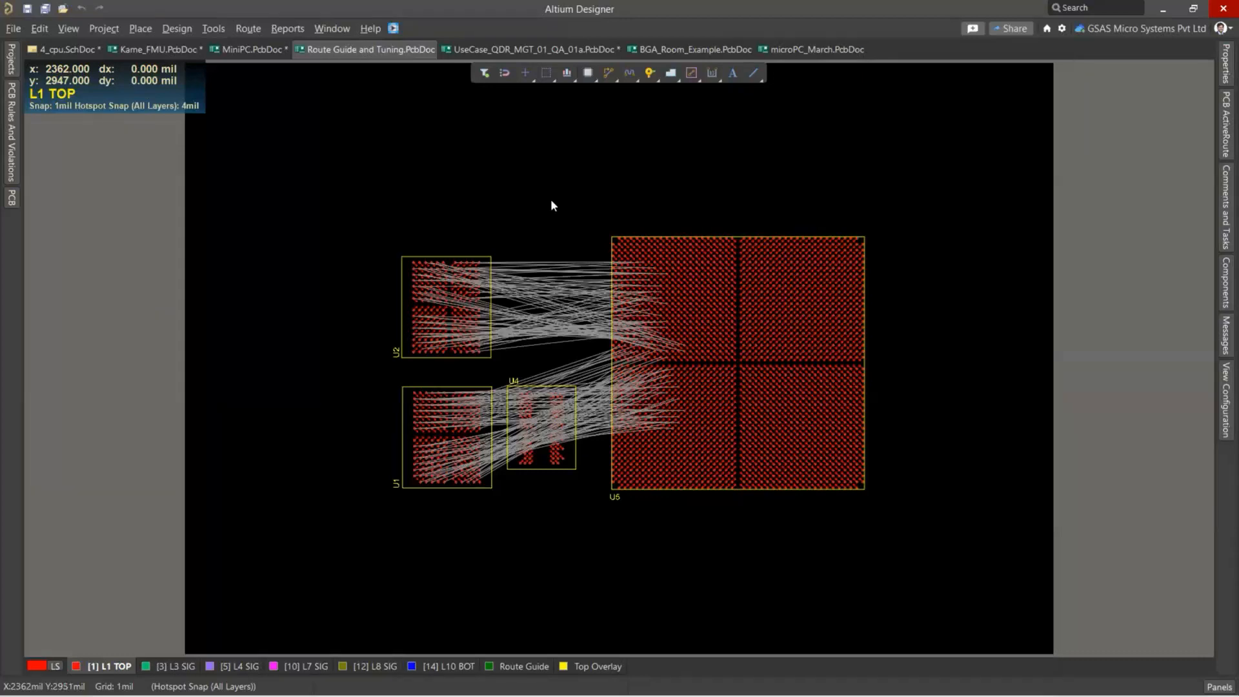
scroll(539, 208, "up", 1, "ctrl")
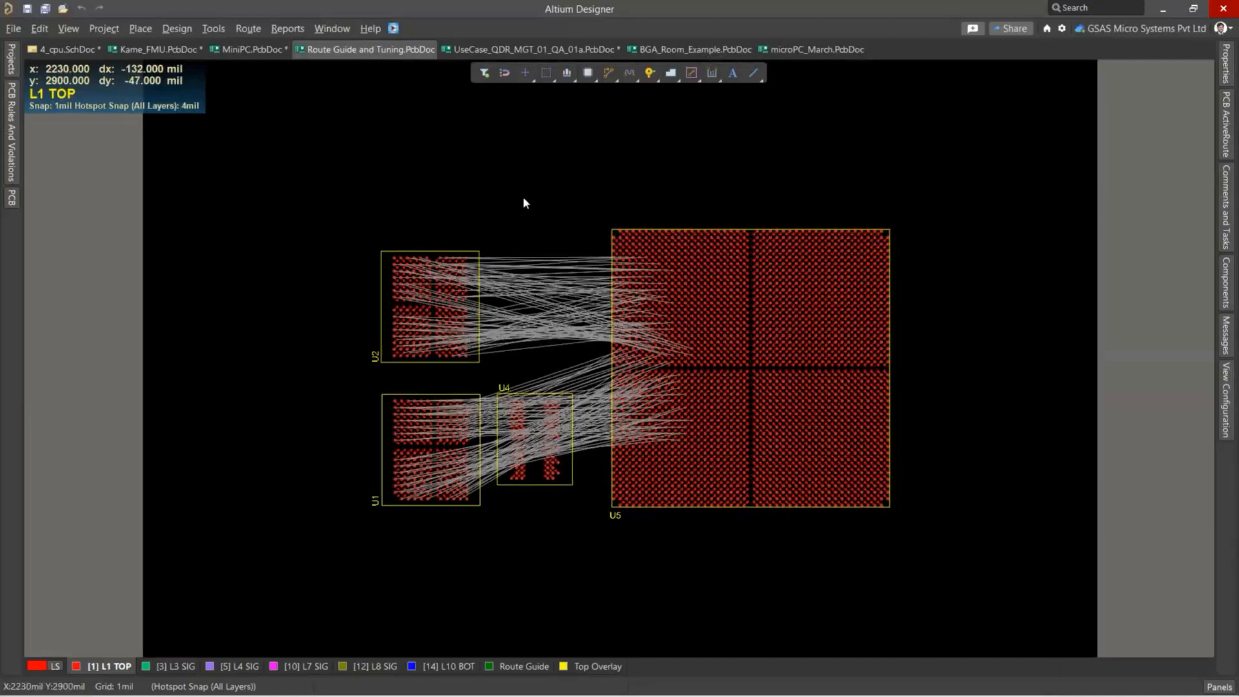
scroll(523, 200, "up", 3, "ctrl")
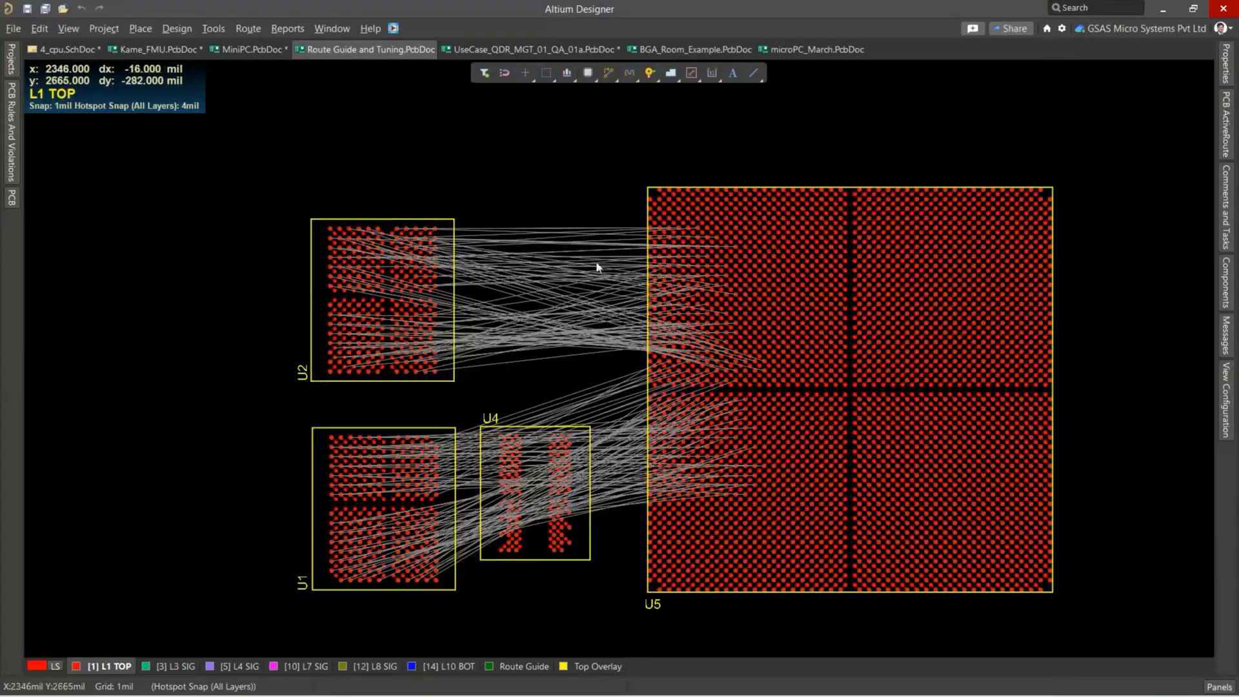
left_click(568, 376)
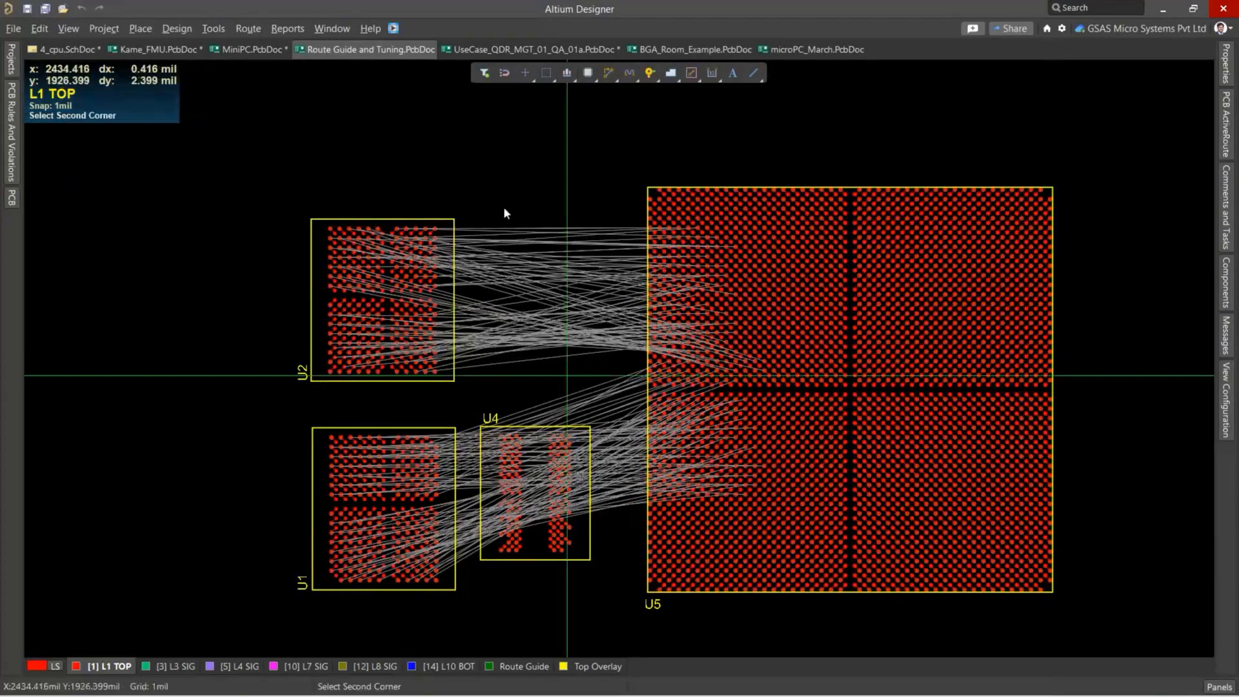
left_click(496, 187)
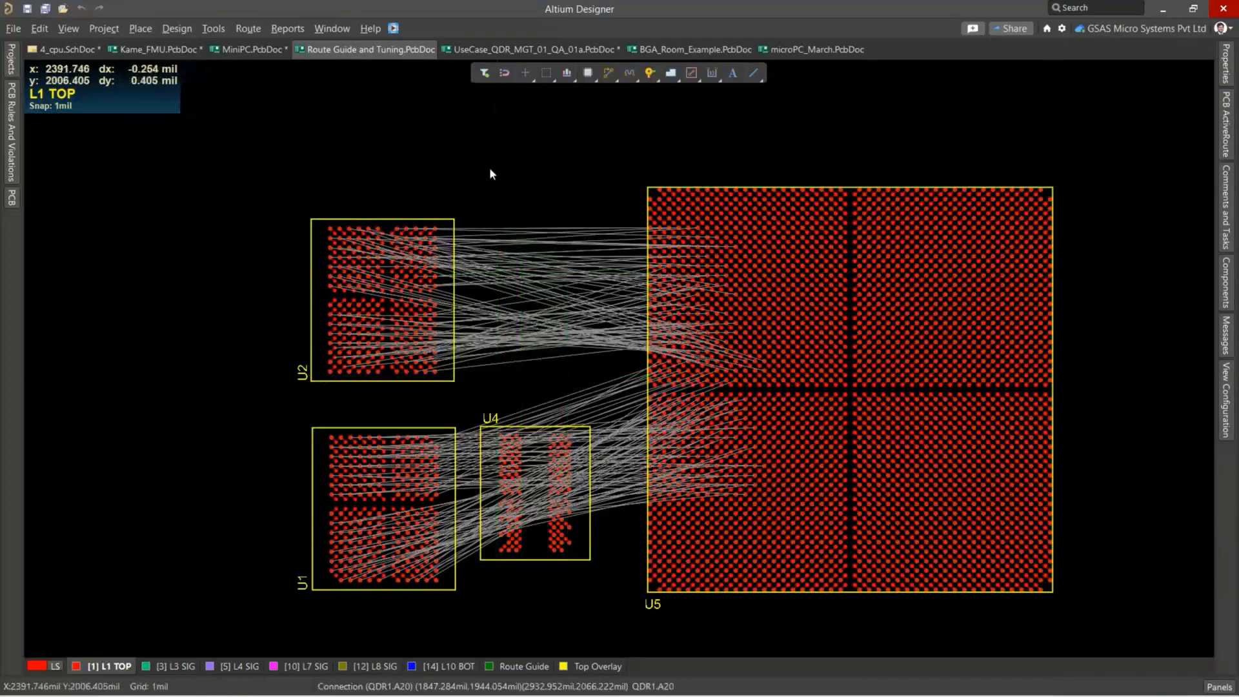
key("Escape")
left_click_drag(567, 375, 495, 135, "alt")
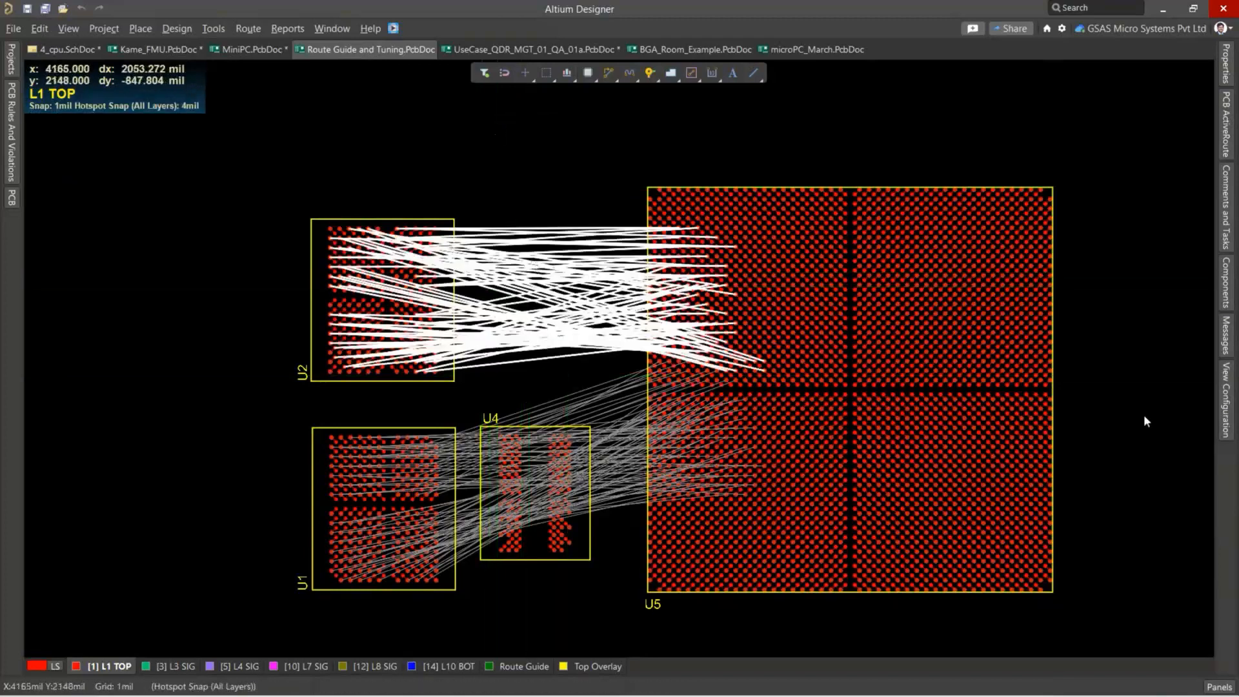
Open the PCB ActiveRoute settings and turn off glossing of the routing results.
left_click(1218, 689)
left_click(1140, 529)
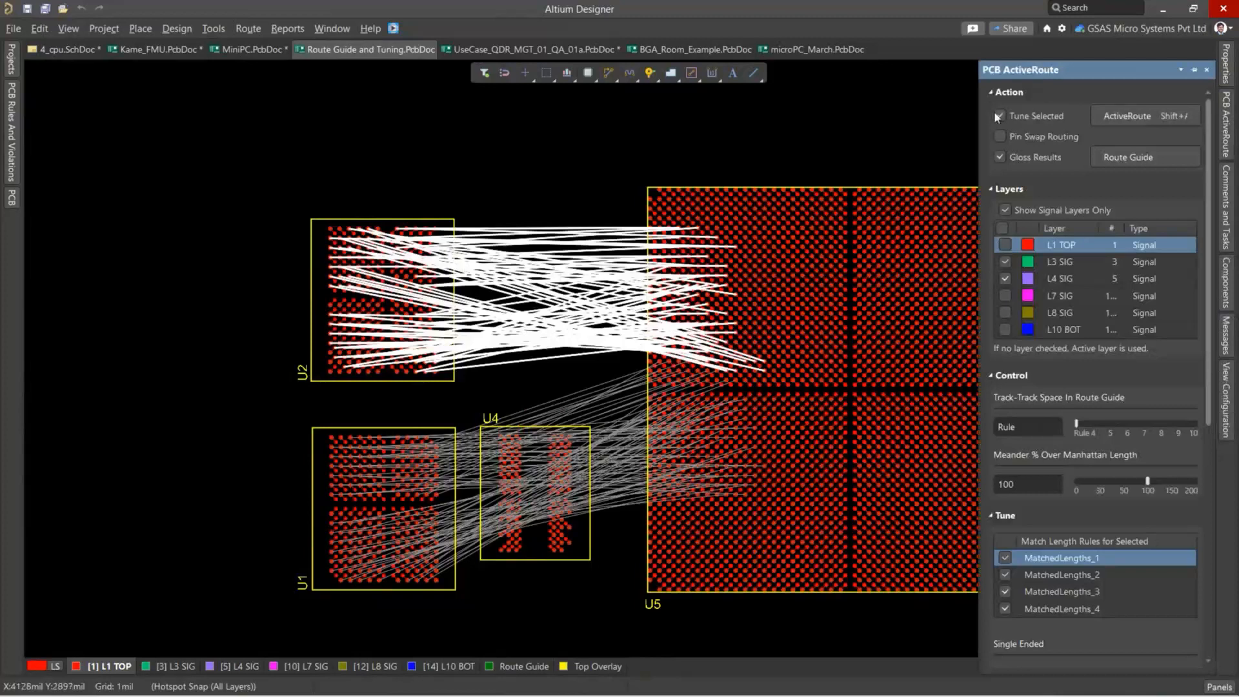
left_click(1000, 158)
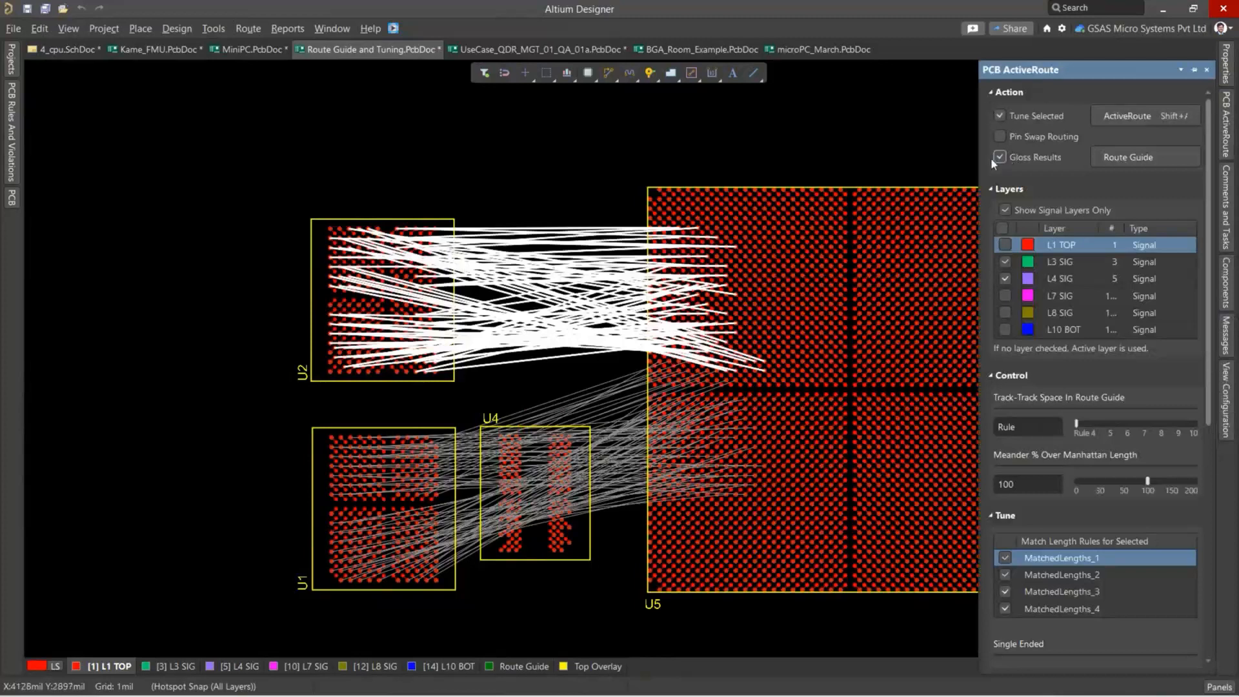
left_click(995, 159)
Set the single-ended tuning parameters to 50 mil maximum amplitude and 10 mil minimum space.
scroll(1034, 404, "down", 5)
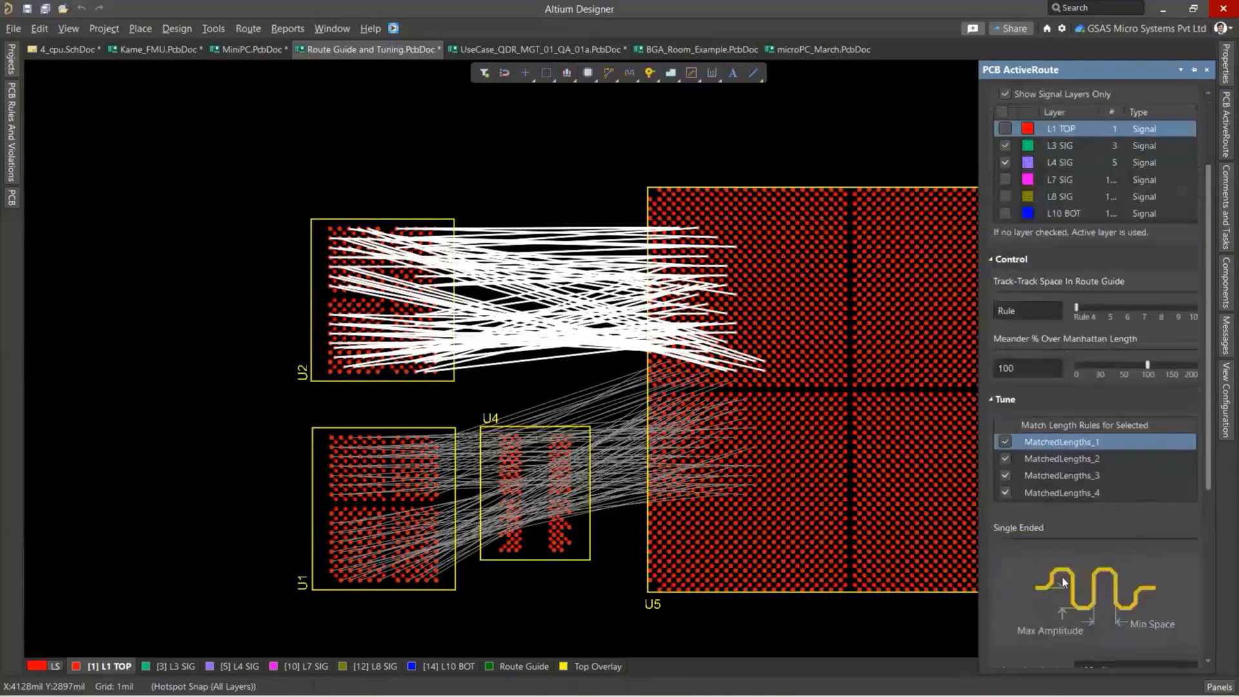
left_click(1091, 515)
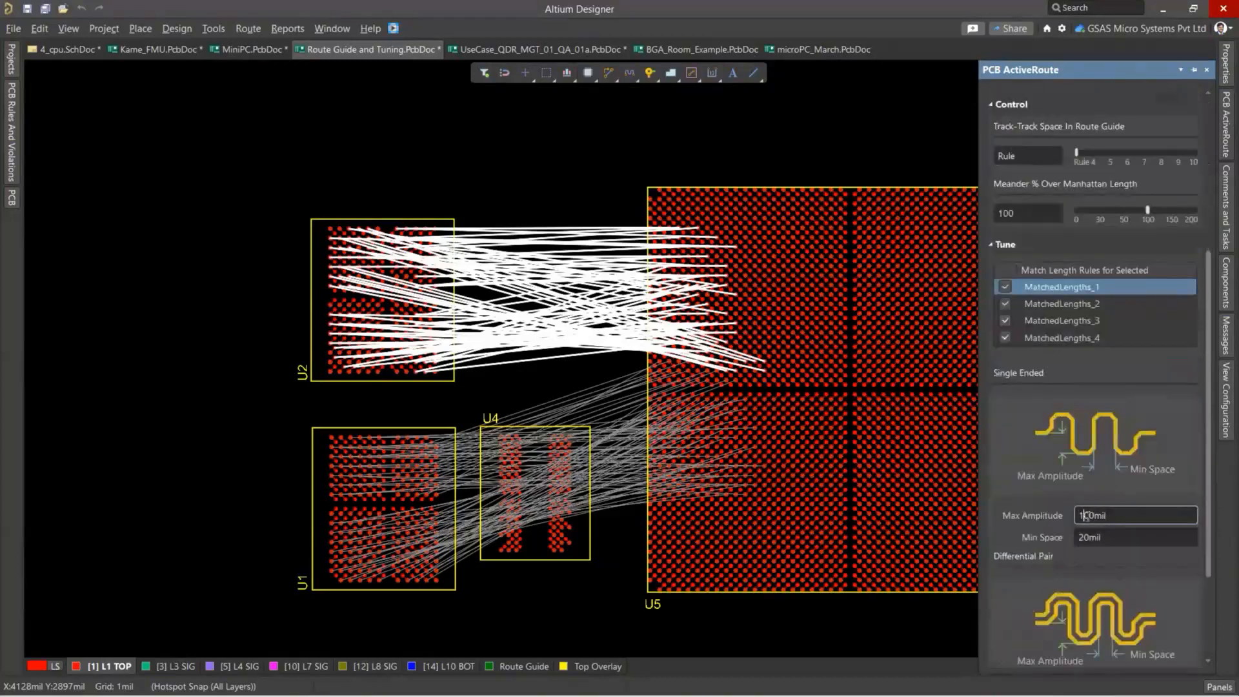
key("Delete")
key("BackSpace")
type("5")
left_click(1082, 537)
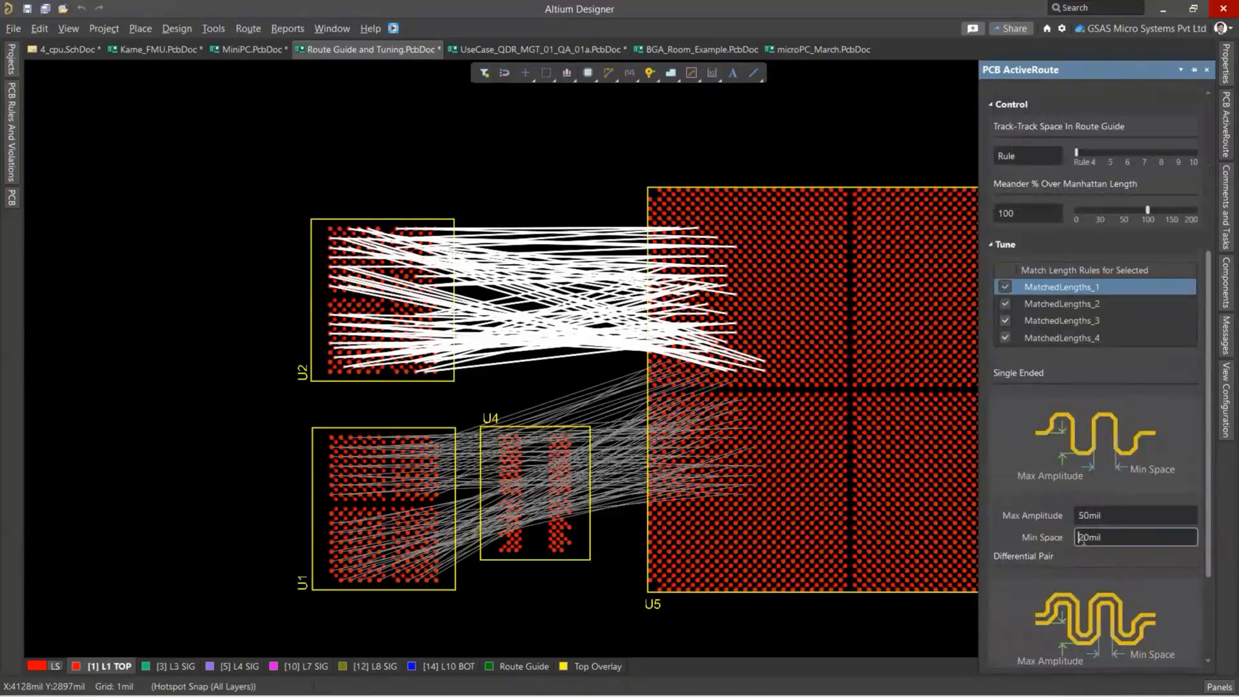
key("BackSpace")
type("1")
Run ActiveRoute with tuning on the selected U2–U5 connections, using layers L3 SIG and L4 SIG.
scroll(1087, 538, "down", 3)
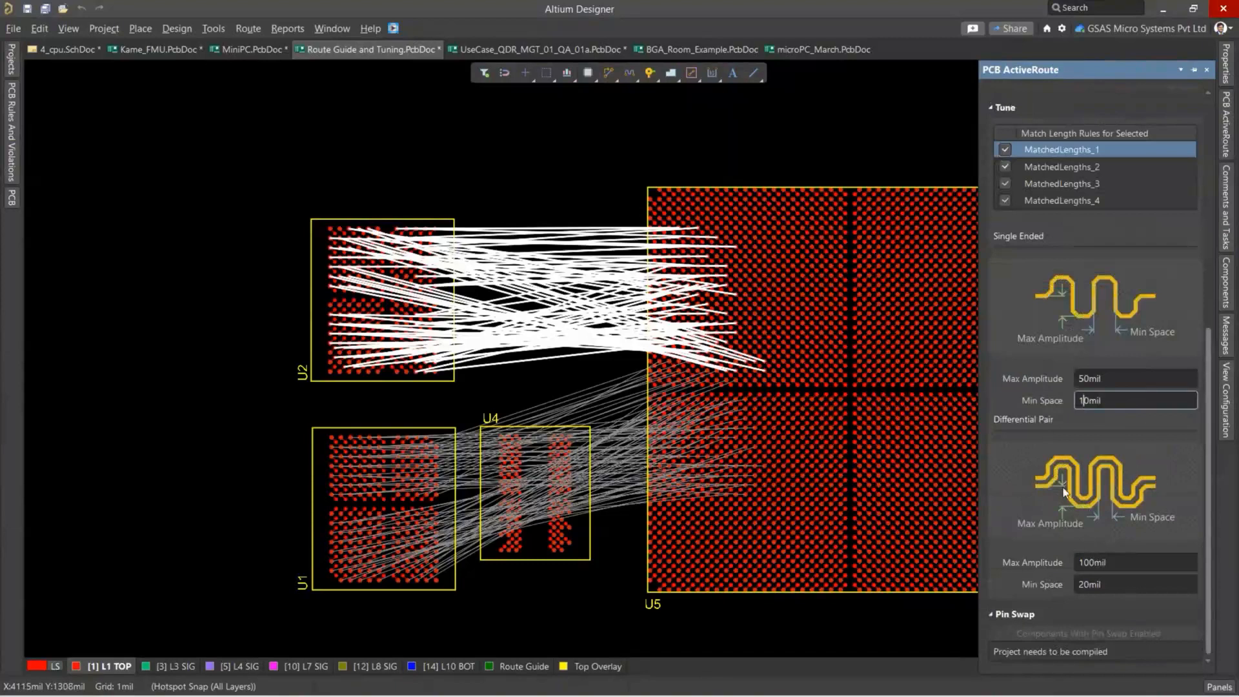
scroll(1127, 444, "up", 9)
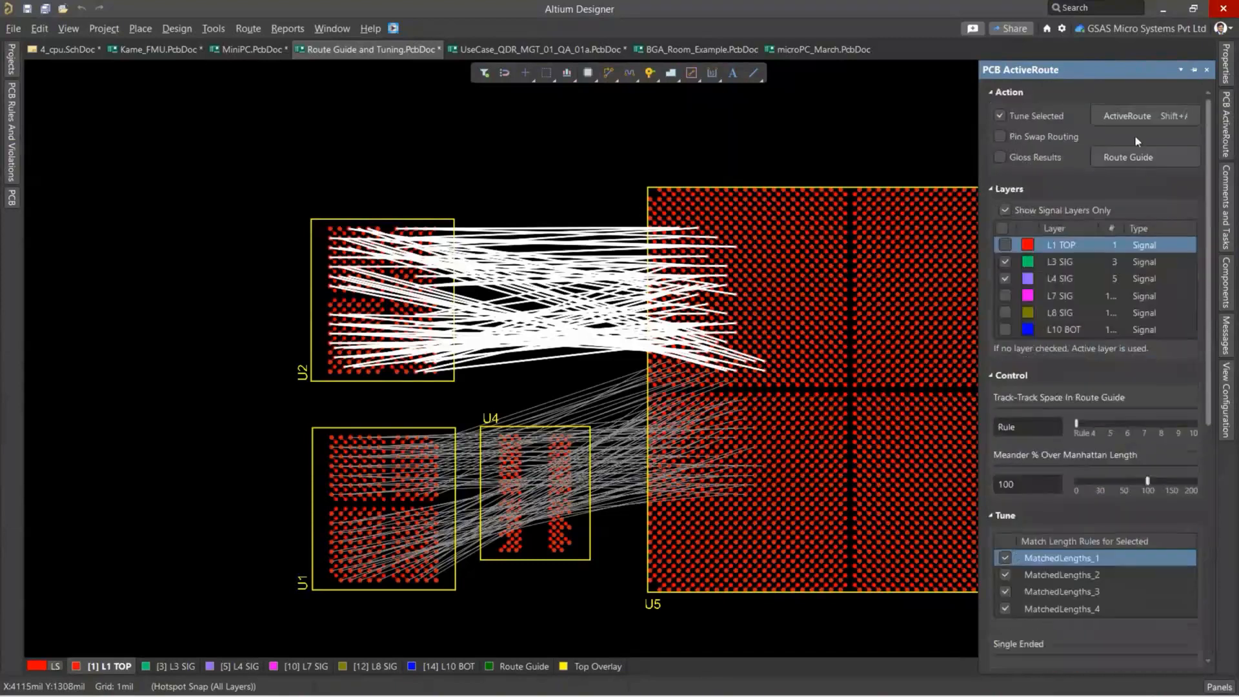
left_click(1130, 118)
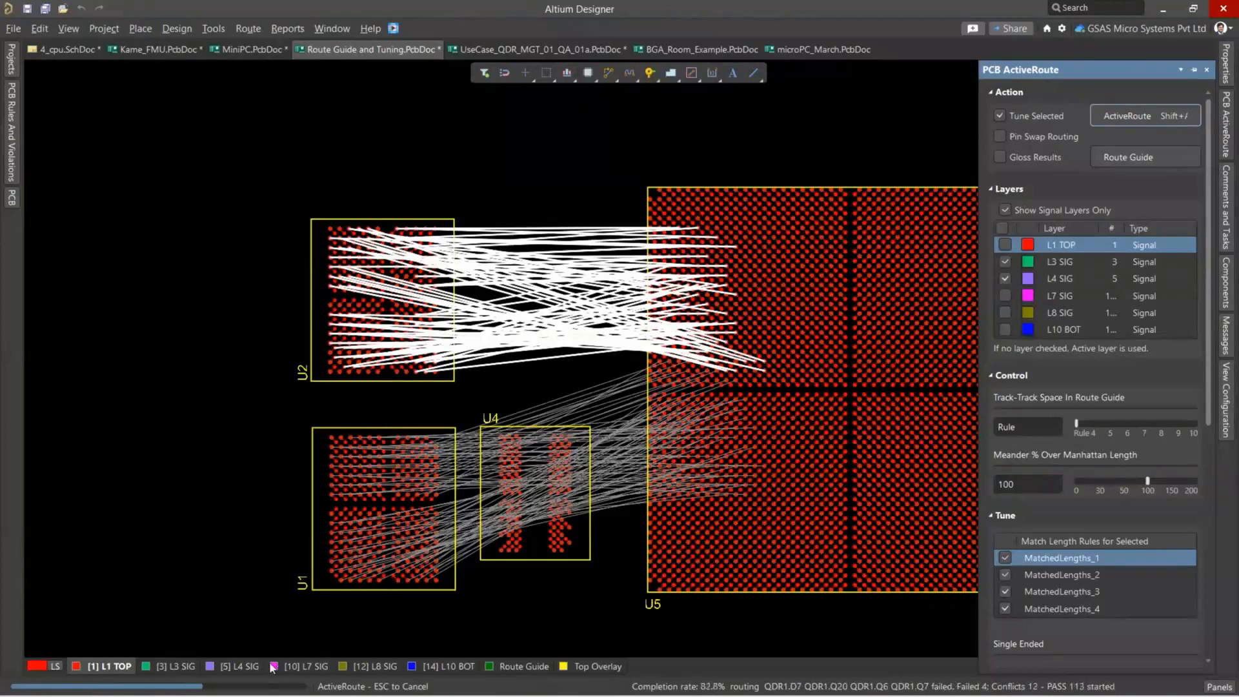
mouse_move(149, 689)
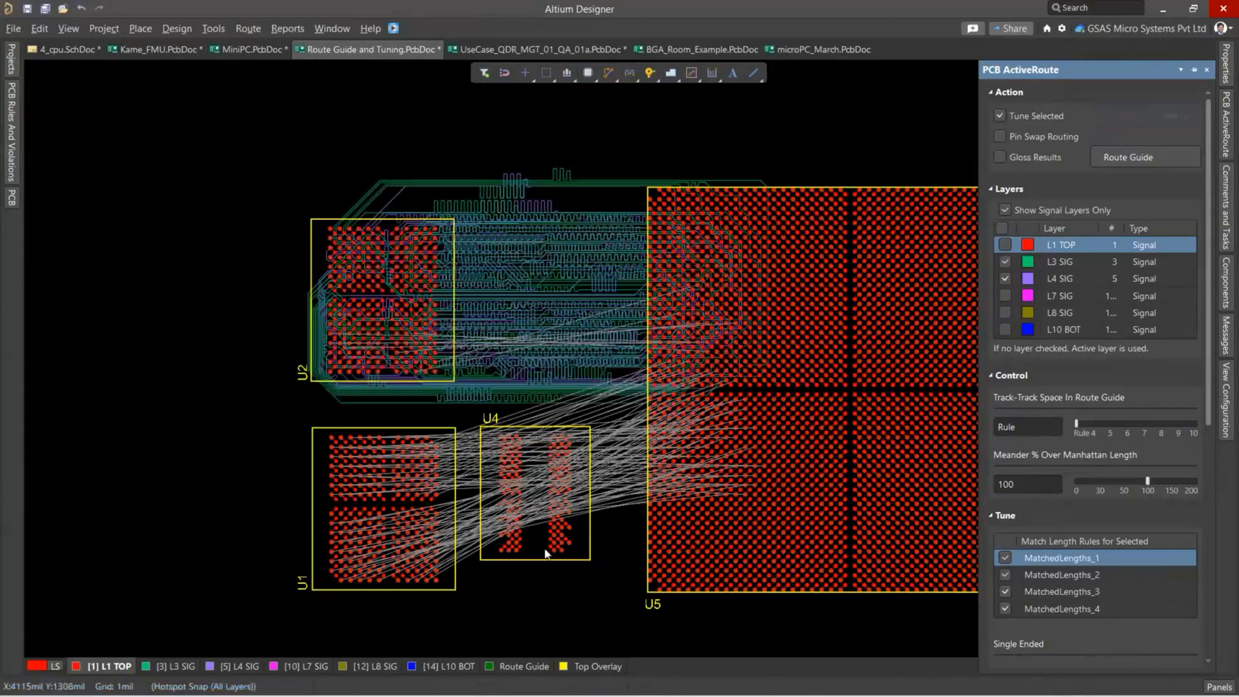
Inspect the tuned U2–U5 routes, and select the connection lines running from the lower half of U1 to U5.
scroll(567, 213, "up", 3, "ctrl")
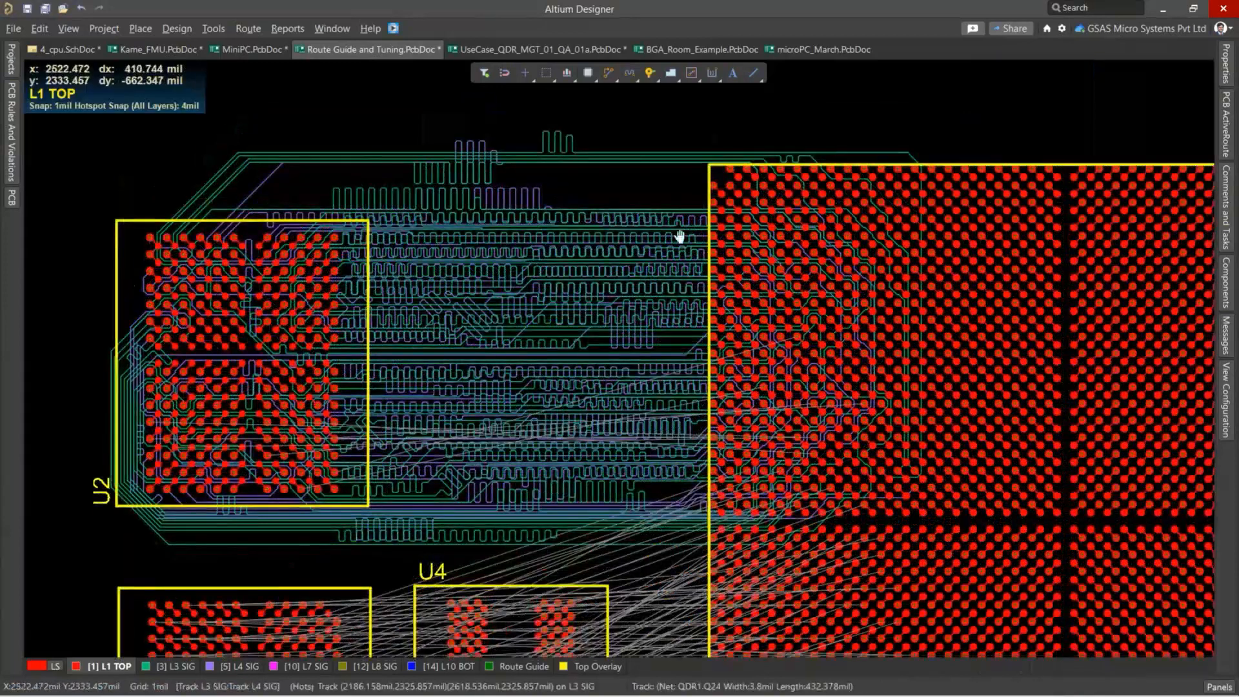
scroll(545, 256, "up", 3, "ctrl")
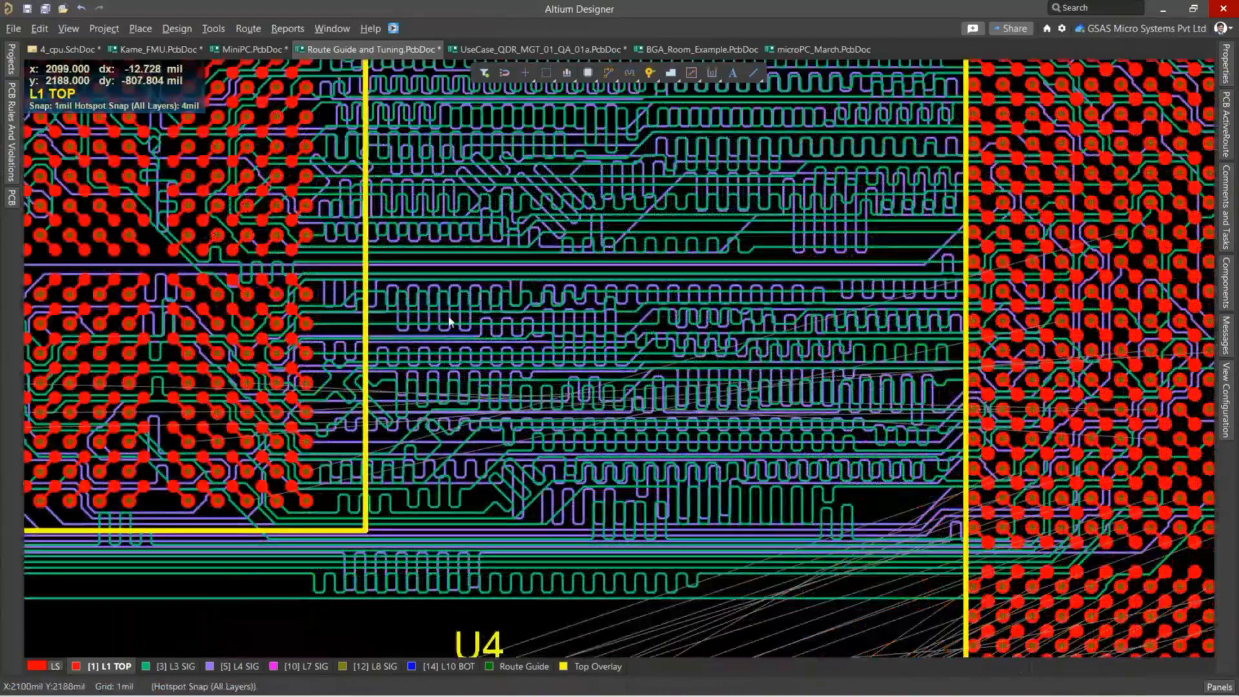
scroll(556, 340, "down", 3, "ctrl")
scroll(556, 340, "down", 2, "ctrl")
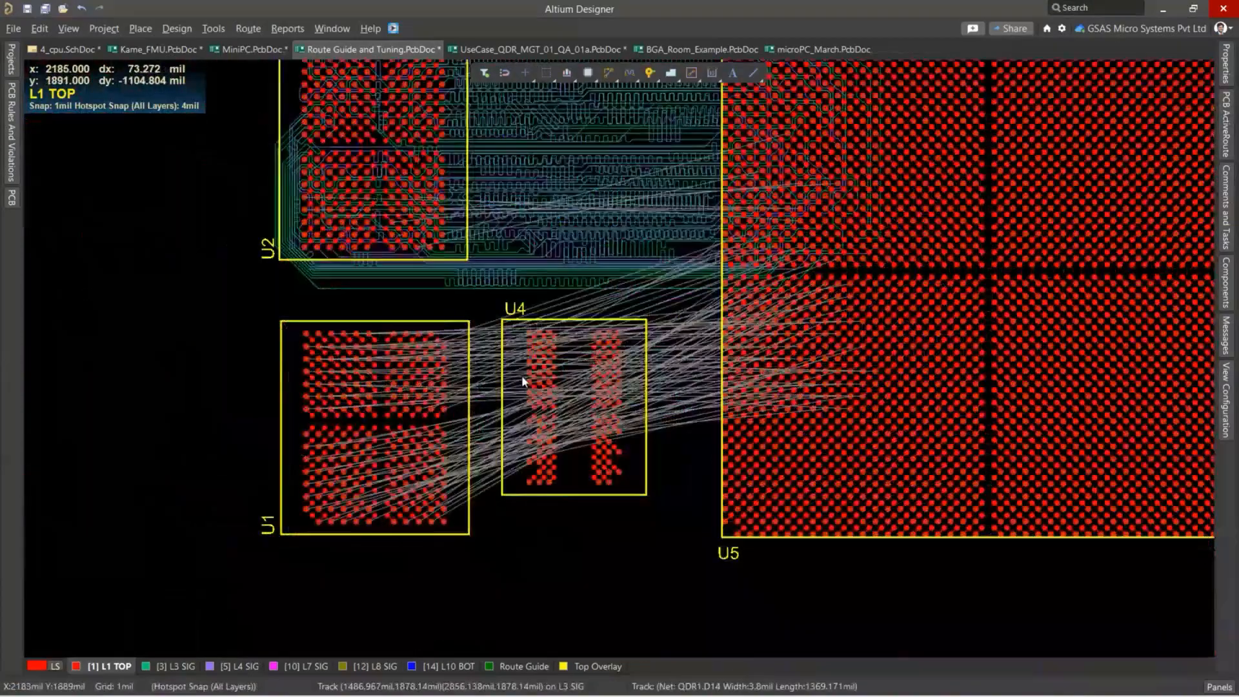
scroll(521, 381, "down", 2, "ctrl")
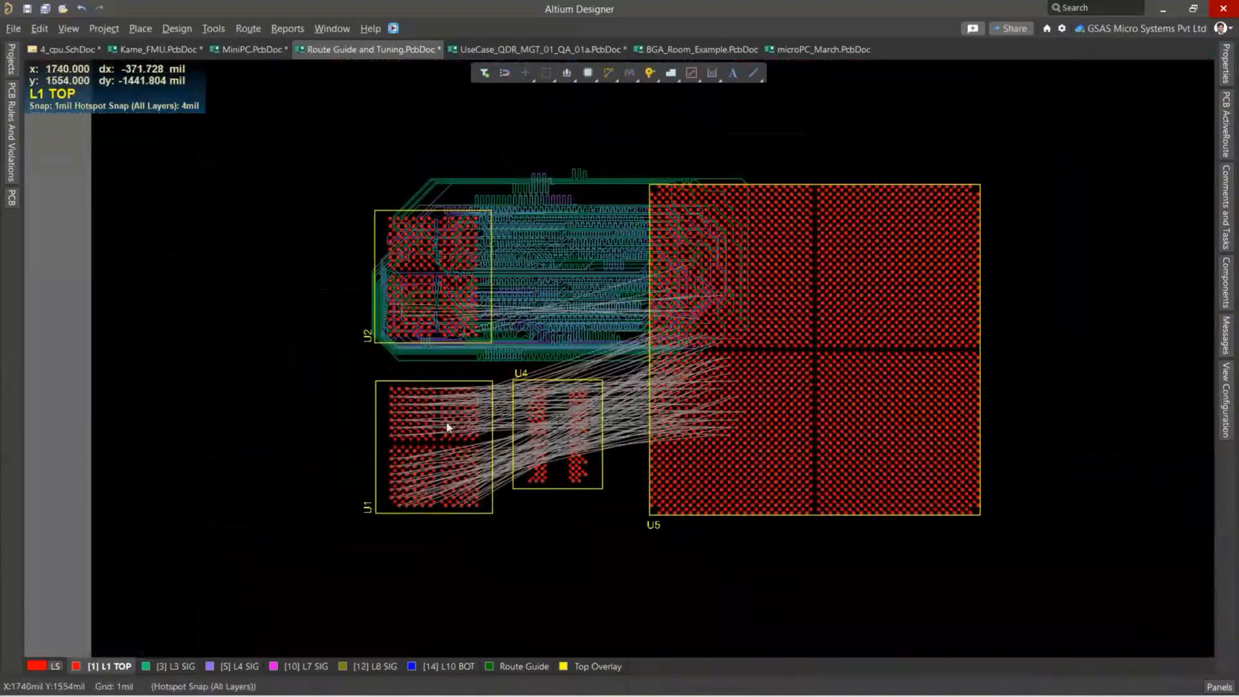
scroll(449, 427, "up", 2, "ctrl")
scroll(710, 311, "down", 2)
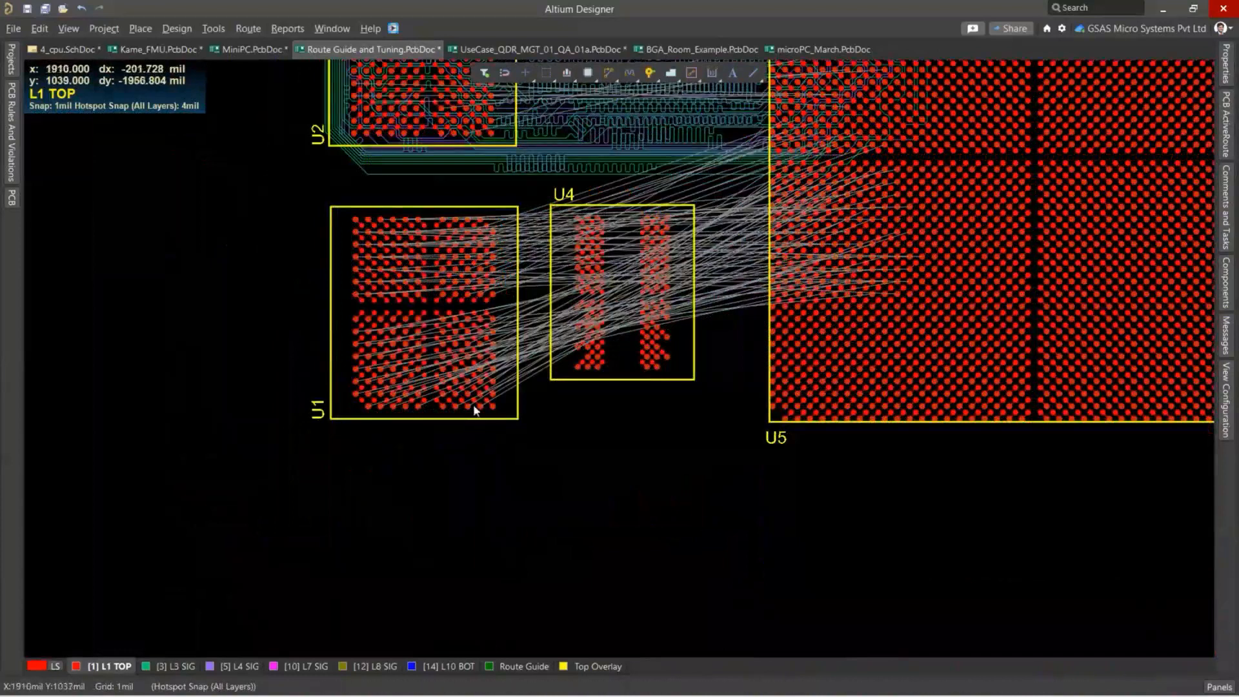
left_click_drag(496, 416, 344, 306)
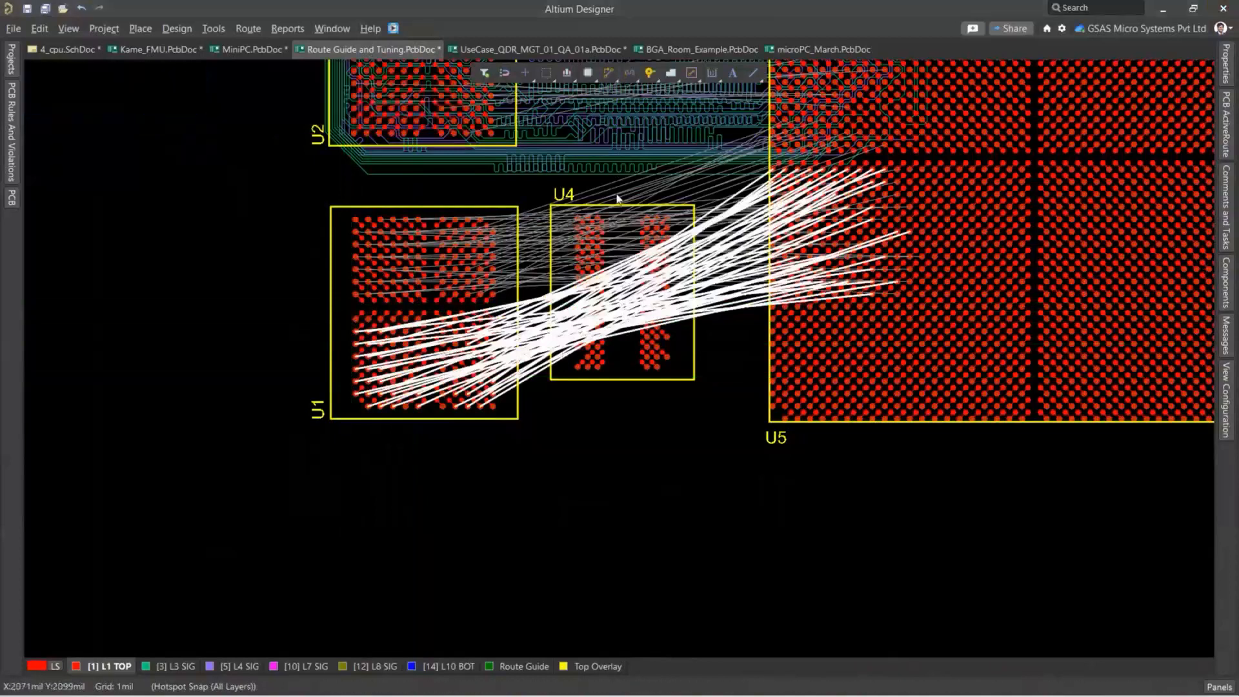
Draw a route guide about 223 mil wide from beside U5, down between U4 and U5, and across to below U1.
left_click(1229, 126)
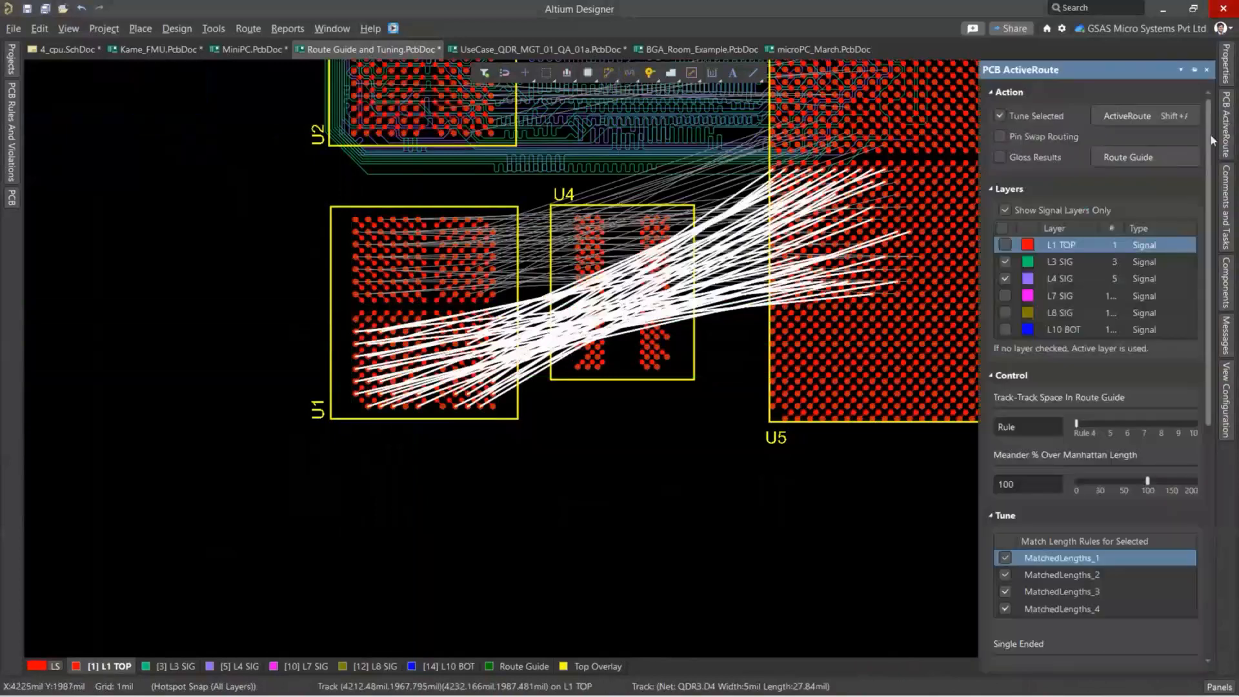
left_click(1146, 160)
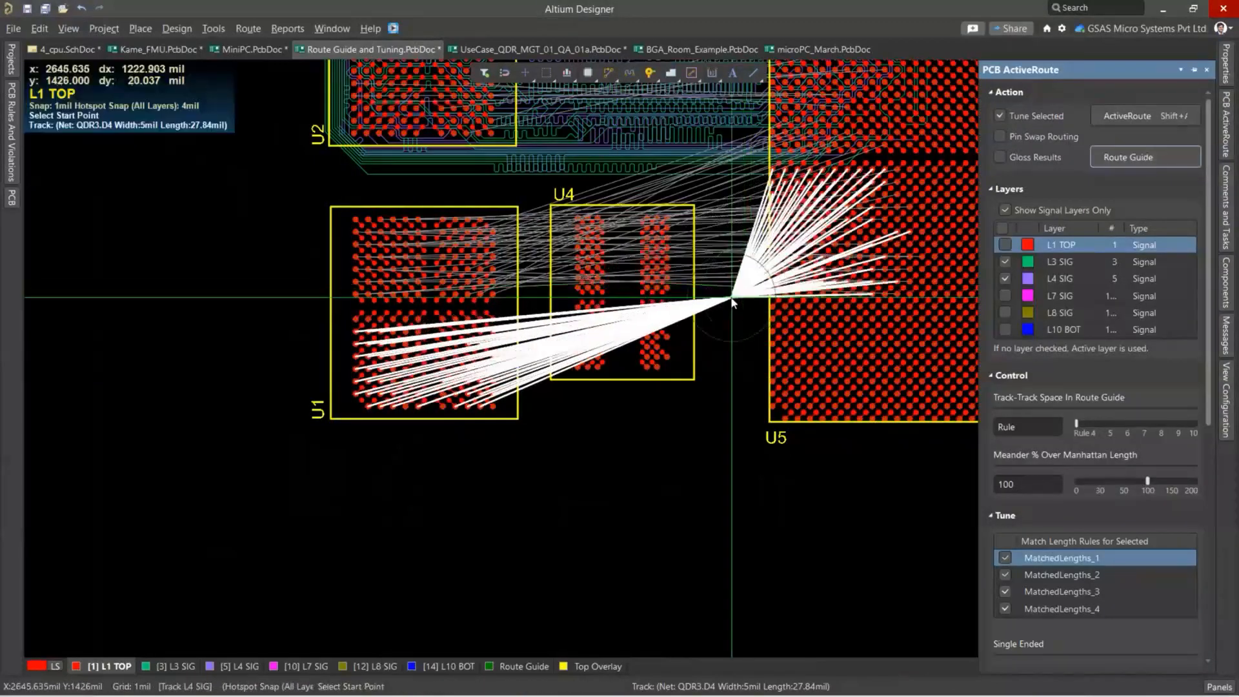
left_click(733, 296)
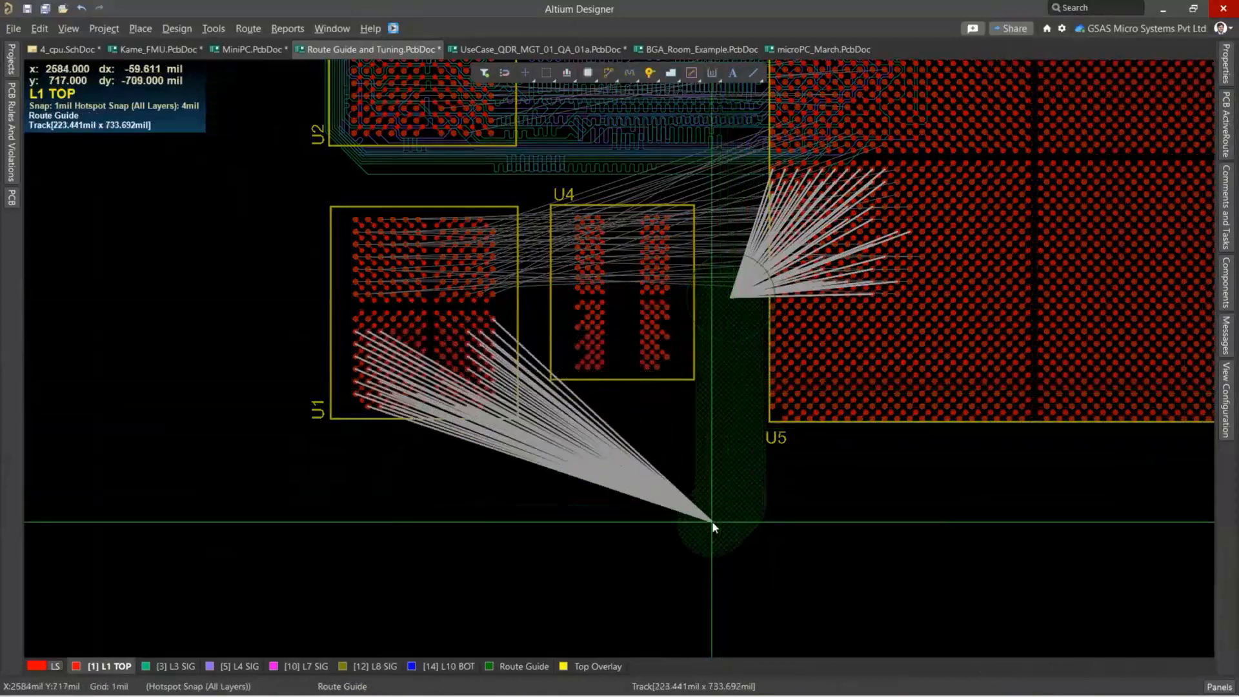
left_click(713, 526)
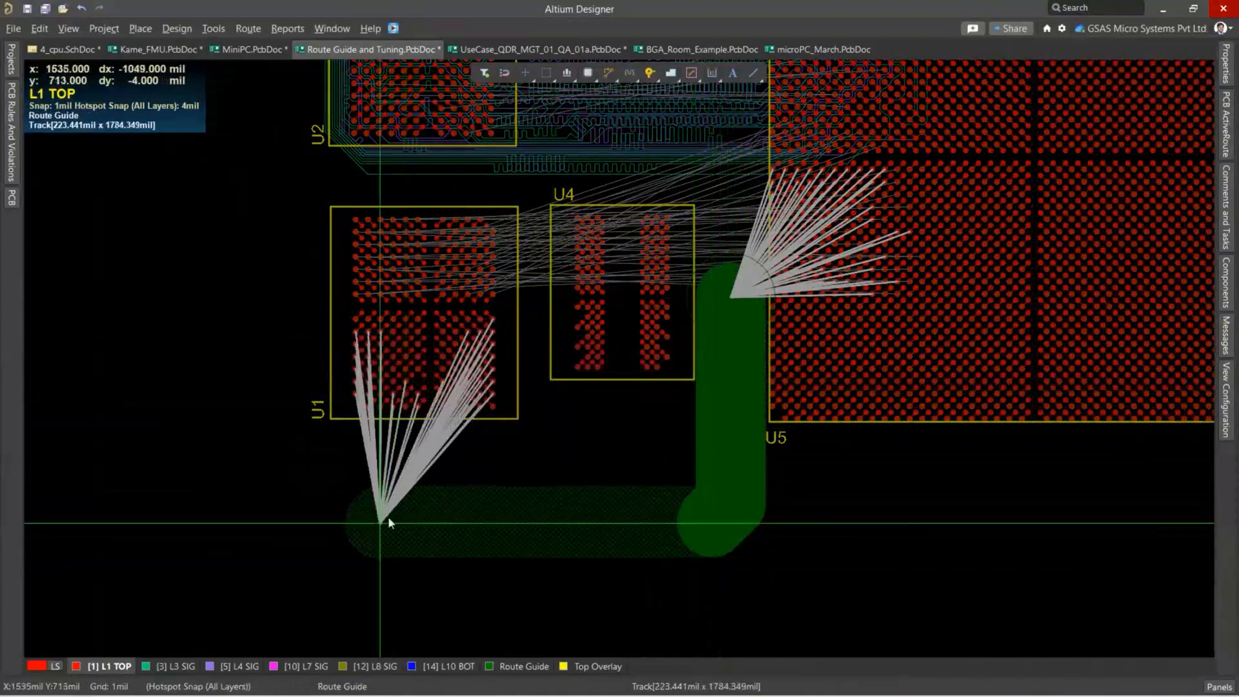
left_click(404, 515)
key("Escape")
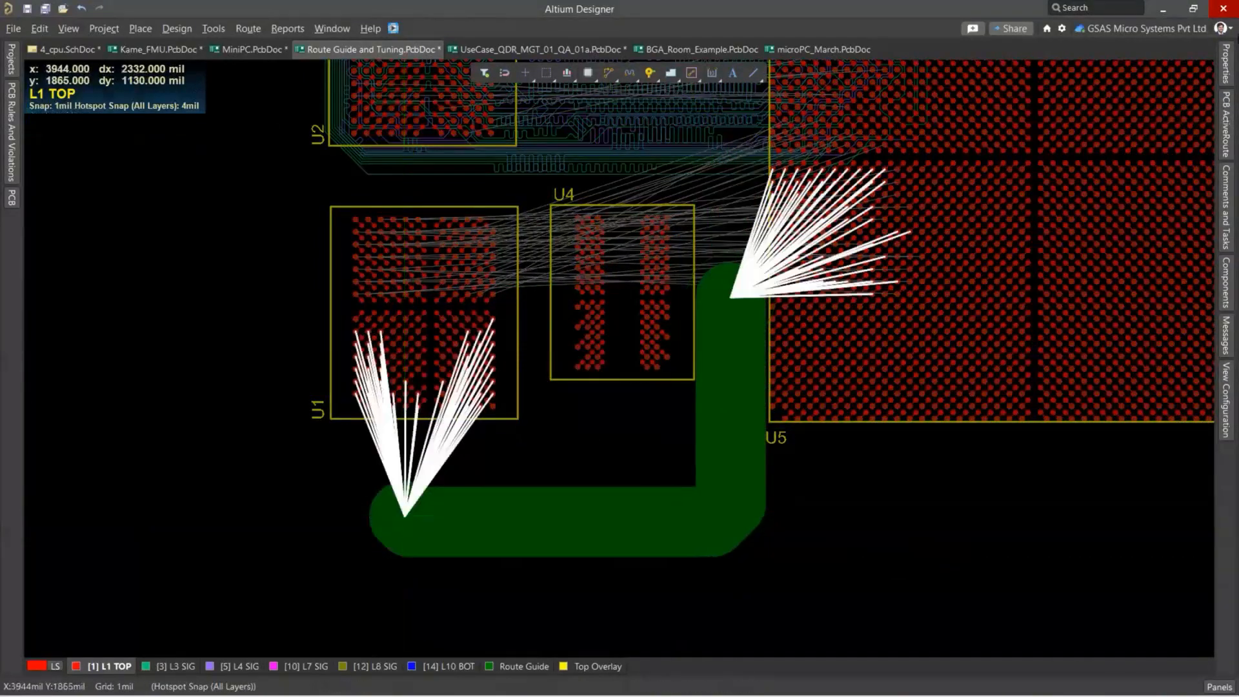
Run ActiveRoute with tuning on the selected U1–U5 connections along the route guide.
left_click(1226, 125)
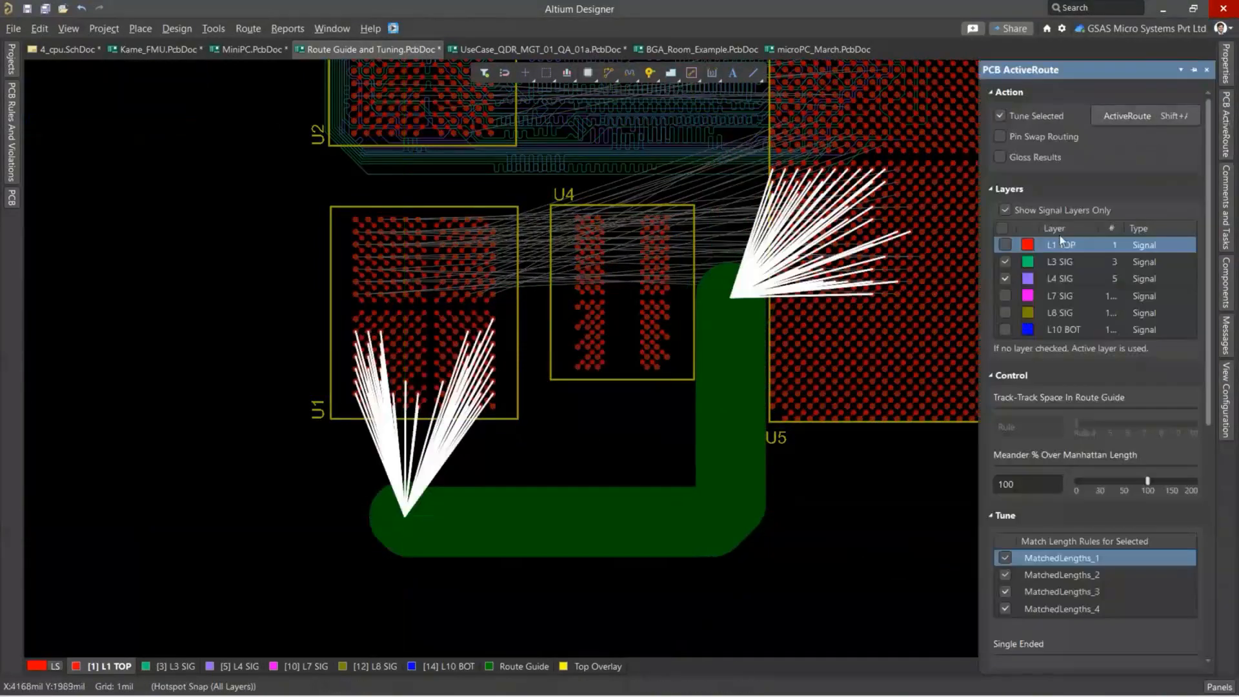
left_click(1148, 116)
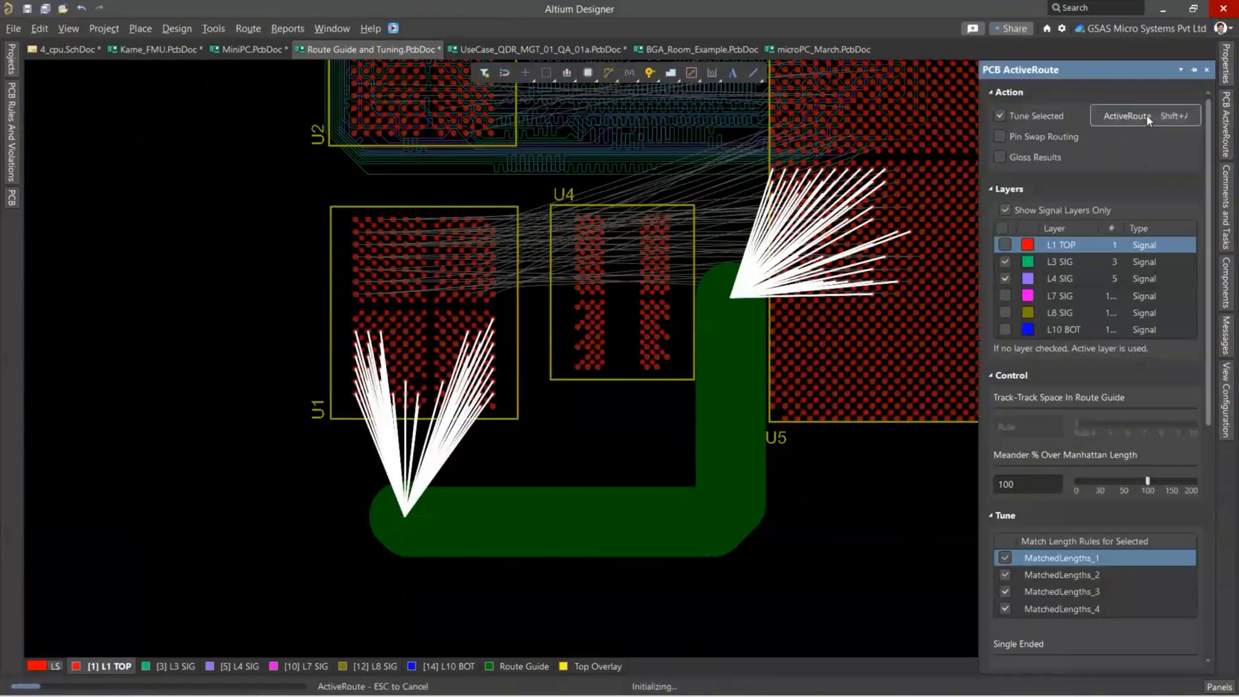
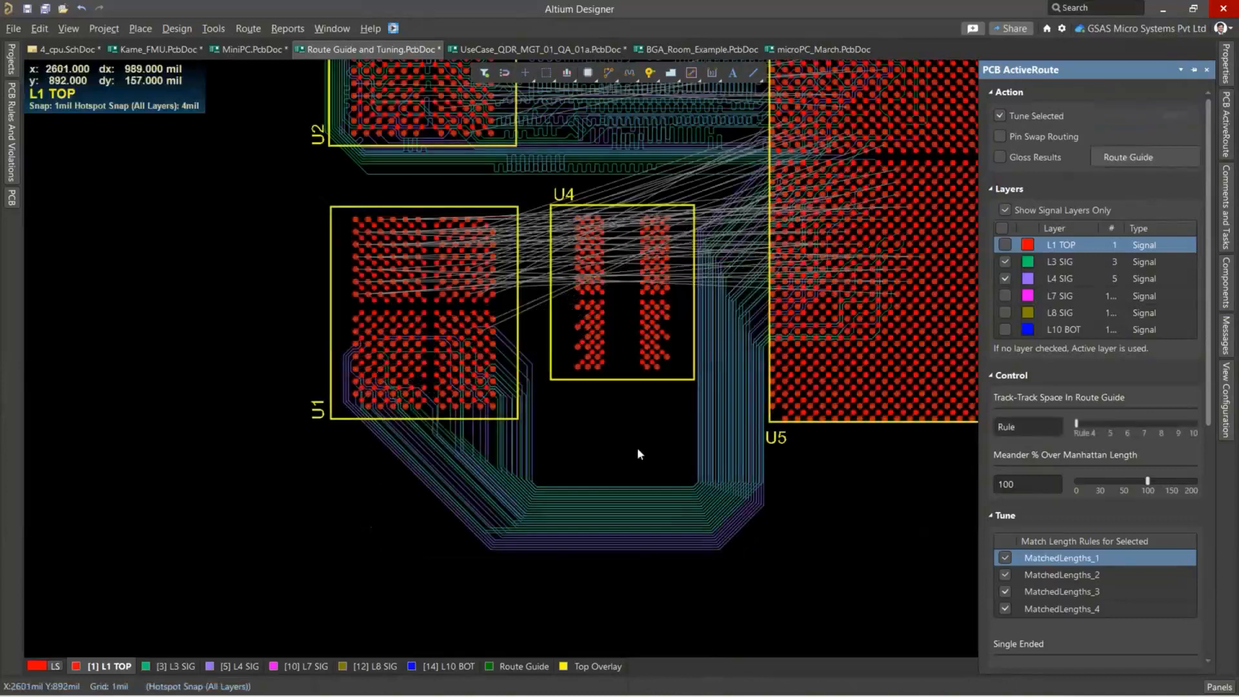
Examine the tuned U1–U5 routes that follow the route guide around and below U4.
scroll(604, 474, "up", 2, "ctrl")
scroll(587, 408, "up", 1, "ctrl")
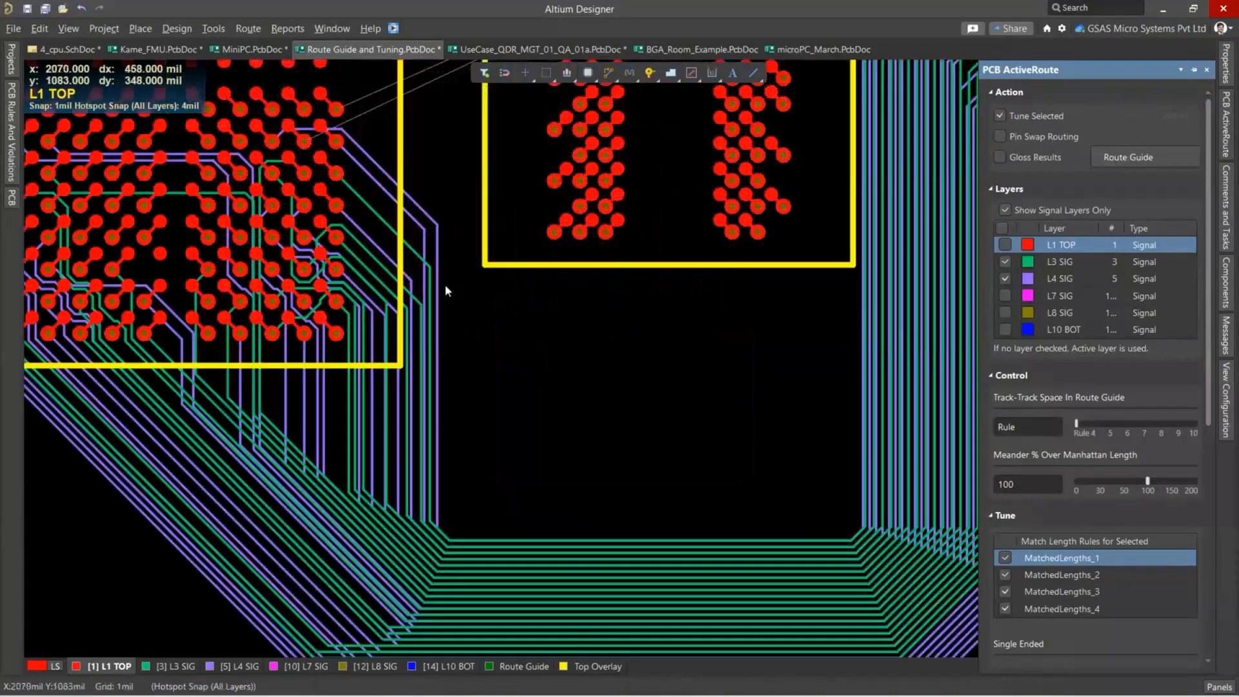
scroll(606, 421, "up", 1, "ctrl")
scroll(606, 421, "down", 1, "ctrl")
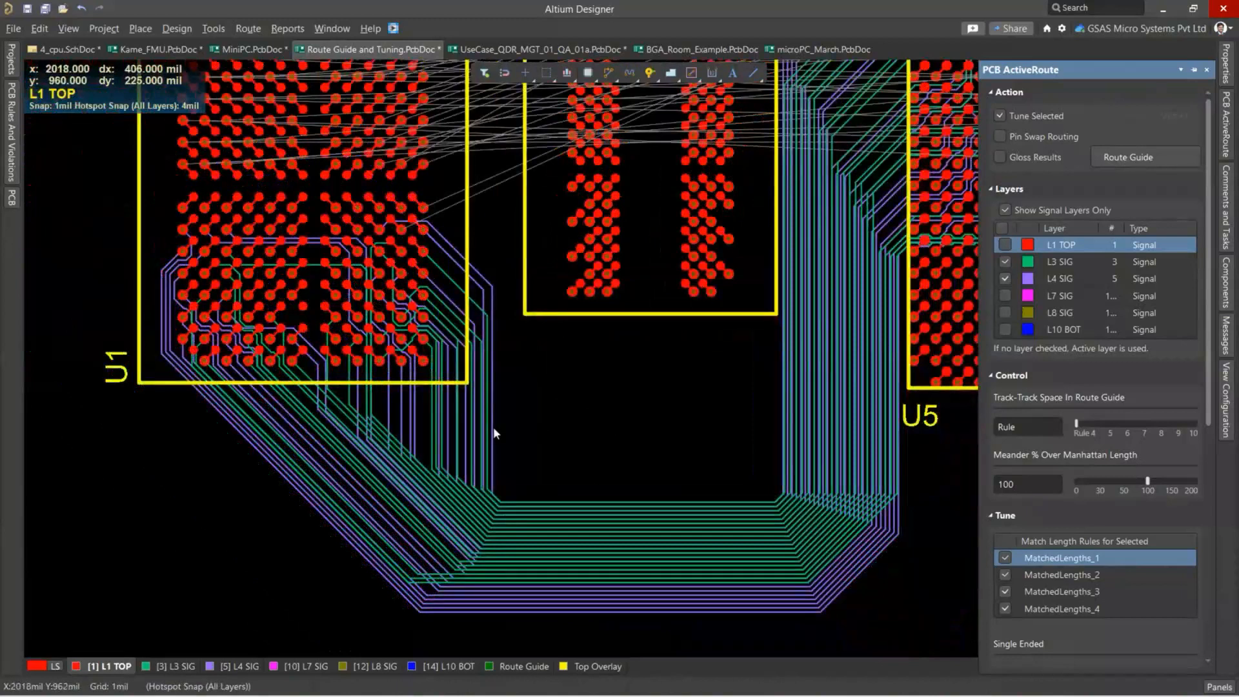
scroll(727, 437, "down", 1, "ctrl")
scroll(613, 509, "down", 1, "ctrl")
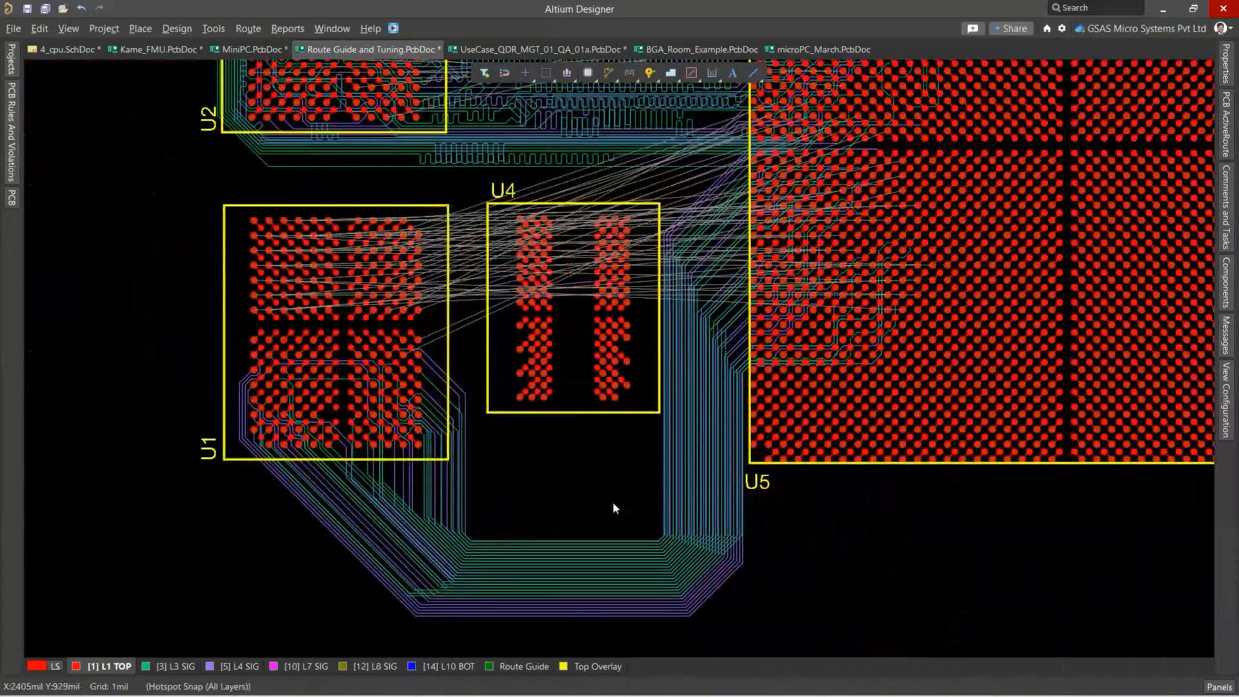
scroll(608, 493, "down", 1, "ctrl")
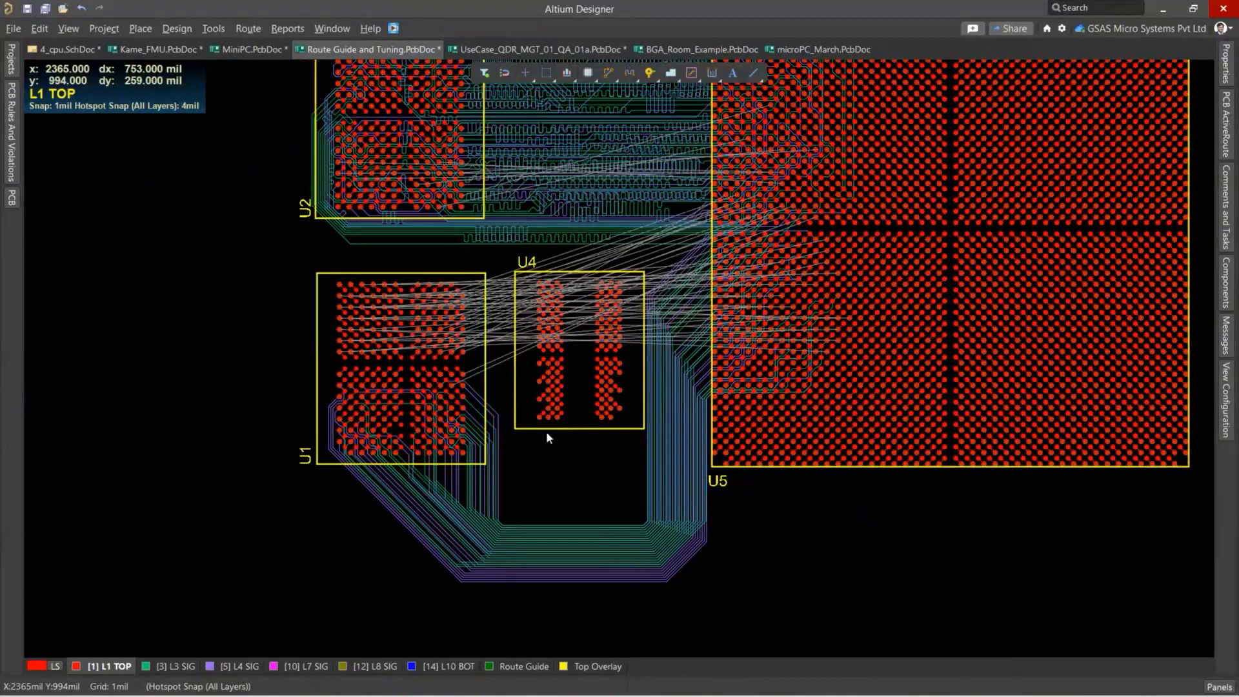
Switch to UseCase_QDR_MGT_01_QA_01a.PcbDoc and select the two groups of MGT_RX connection lines running up and right from the central BGA.
key("ctrl+Tab")
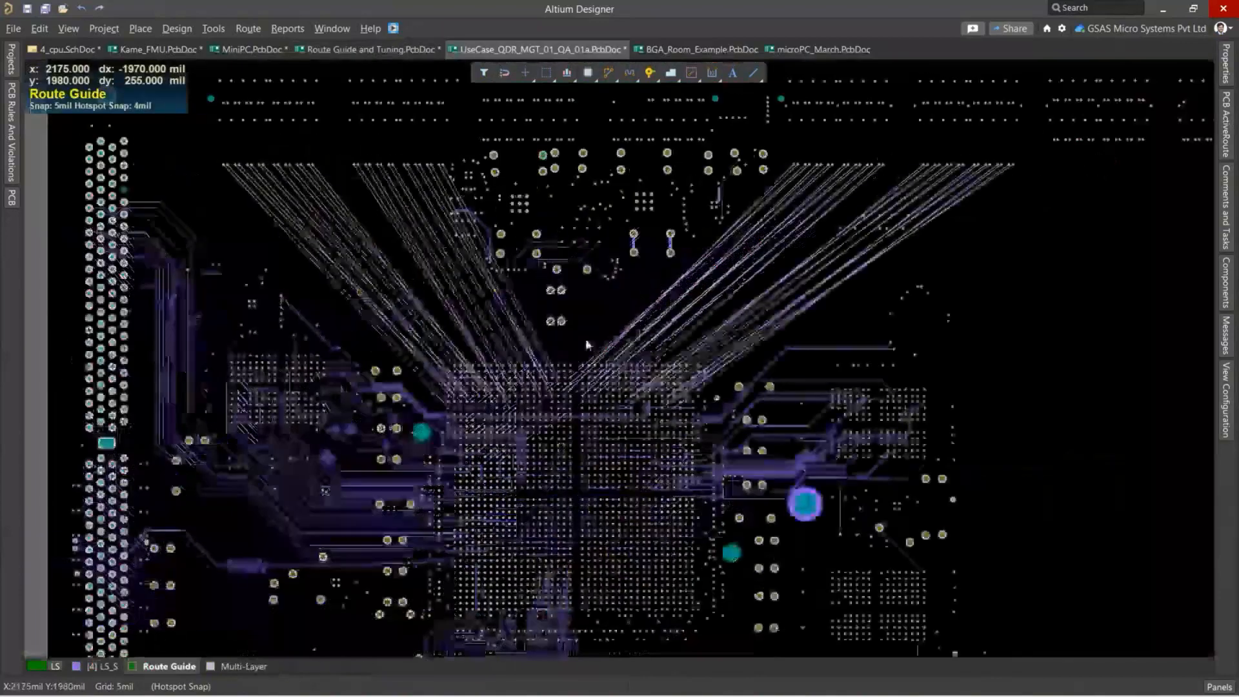
scroll(740, 308, "up", 2, "ctrl")
scroll(736, 326, "up", 3, "ctrl")
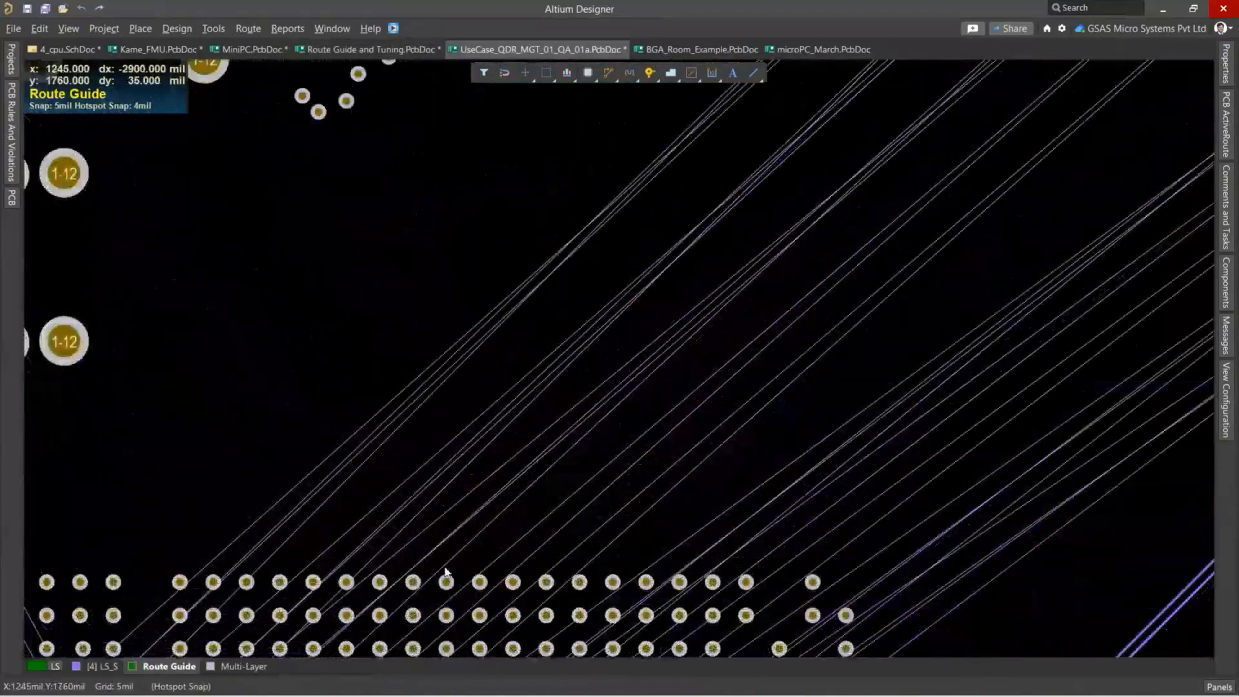
scroll(447, 572, "down", 3, "ctrl")
scroll(790, 194, "up", 2, "ctrl")
right_click_drag(785, 184, 431, 521)
scroll(432, 520, "up", 2, "ctrl")
scroll(491, 438, "up", 3, "ctrl")
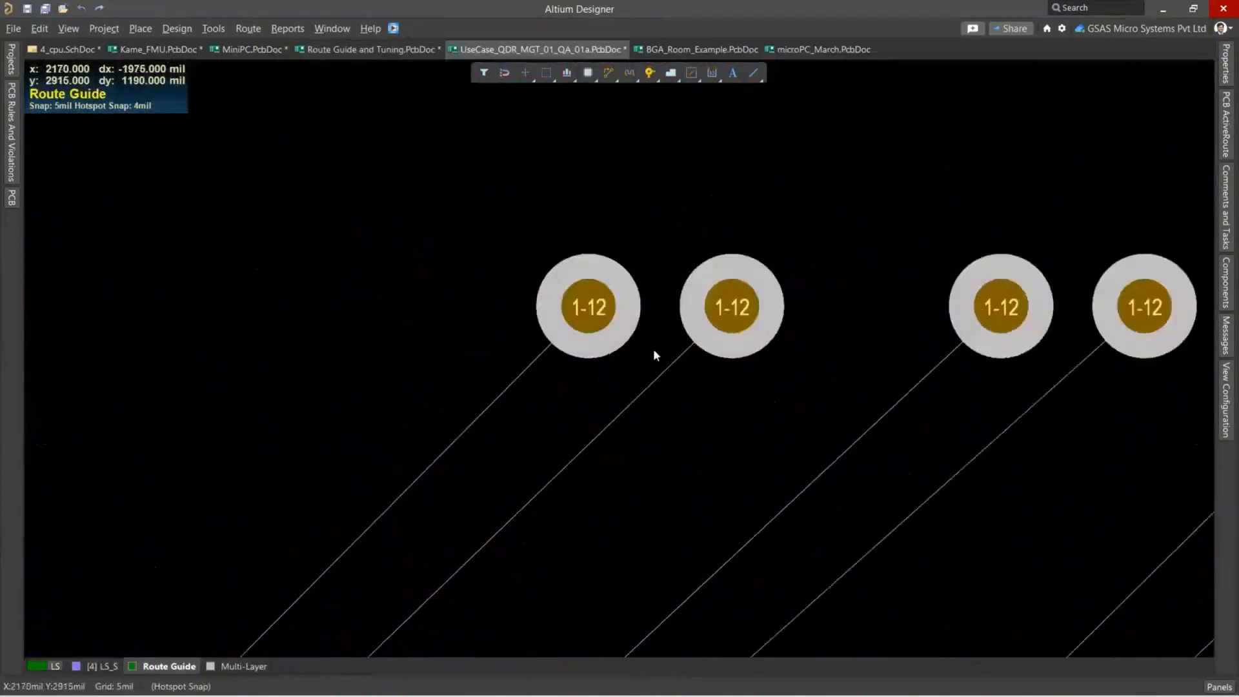
scroll(671, 336, "down", 5, "ctrl")
scroll(698, 366, "down", 2, "ctrl")
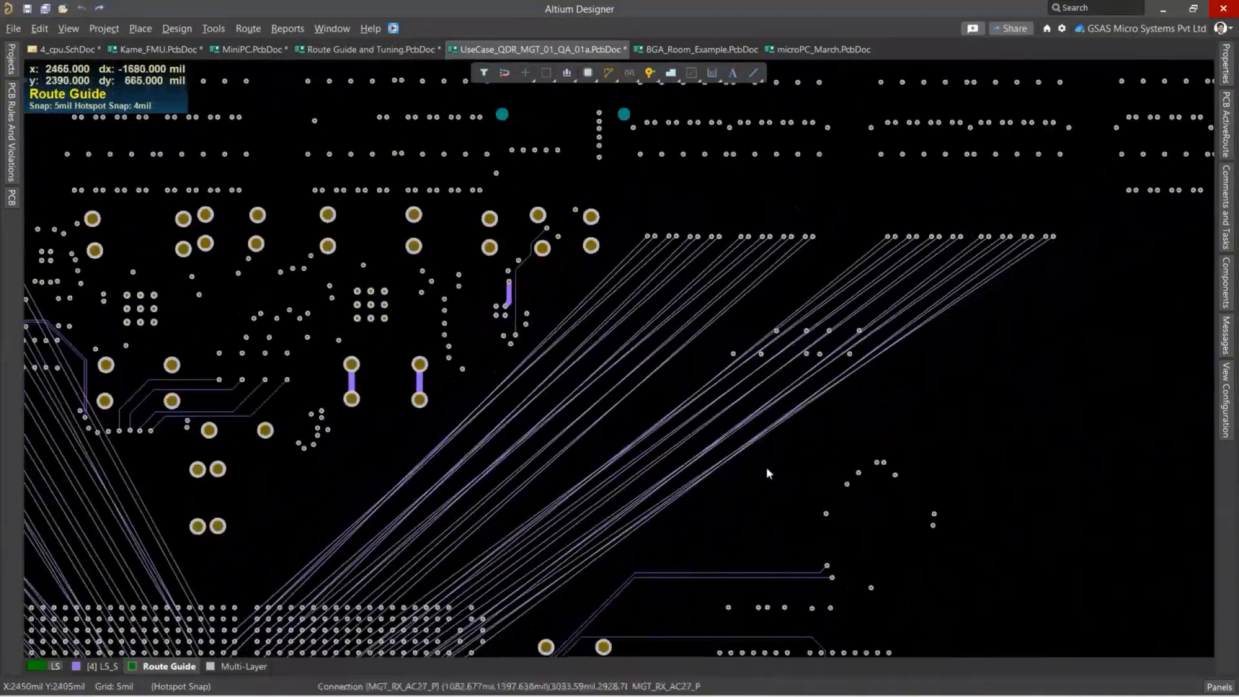
left_click(762, 476)
left_click(528, 337)
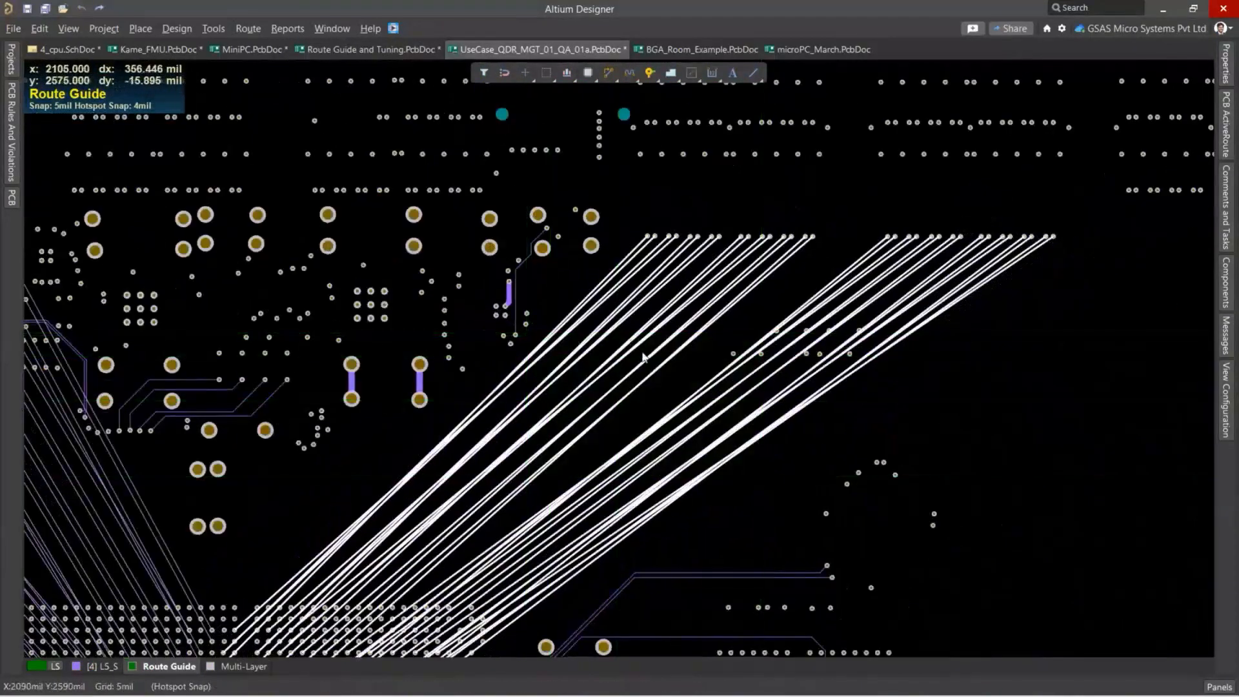
Enable Gloss Results and run ActiveRoute with tuning on the selected connections, using layer L5_S and the ML_RX match length rule.
scroll(642, 357, "down", 3, "ctrl")
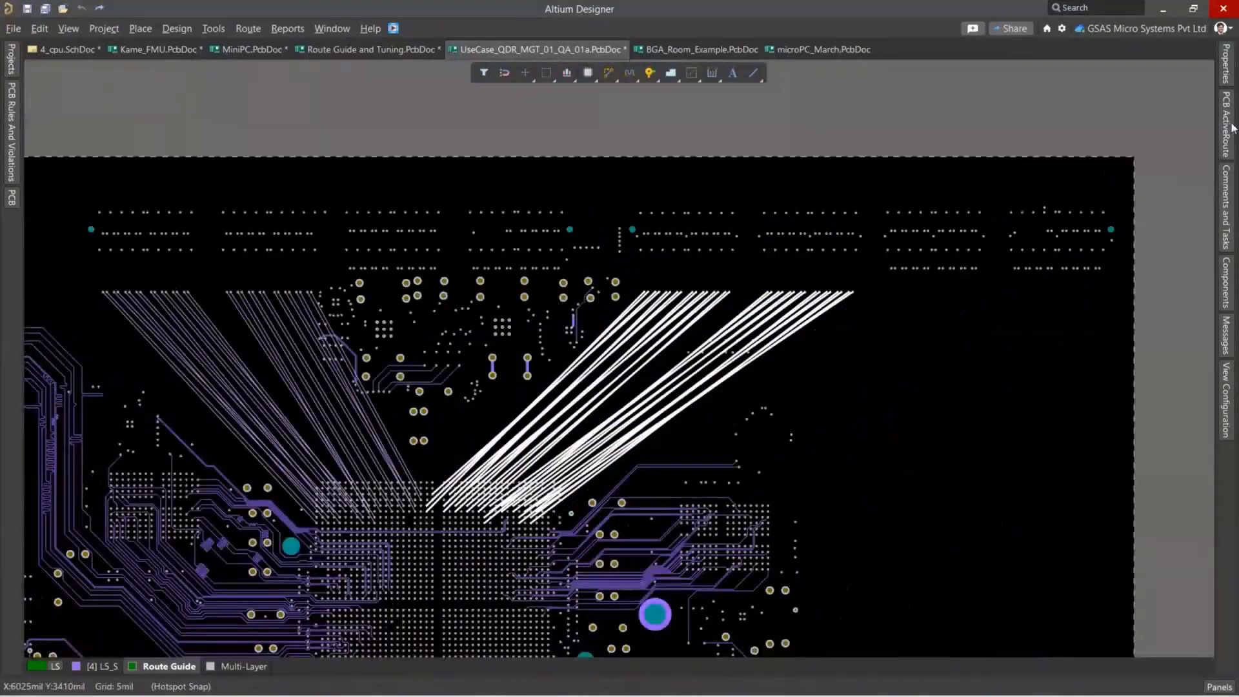
left_click(1227, 127)
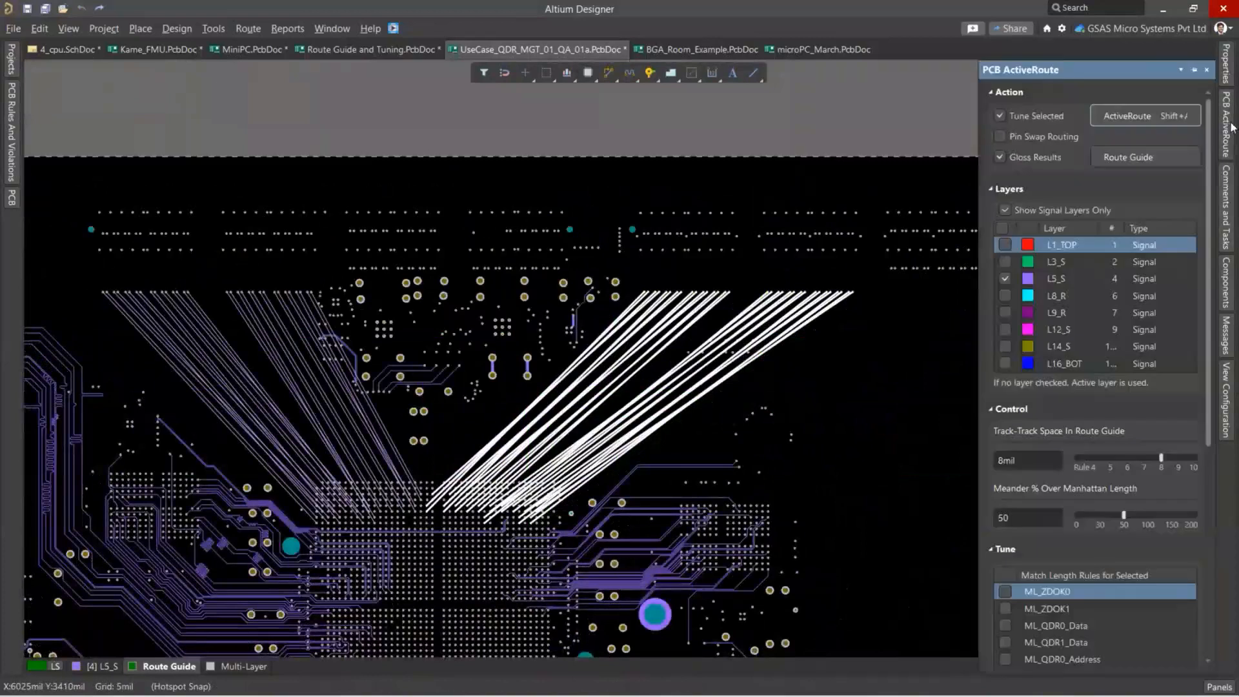
left_click(1000, 157)
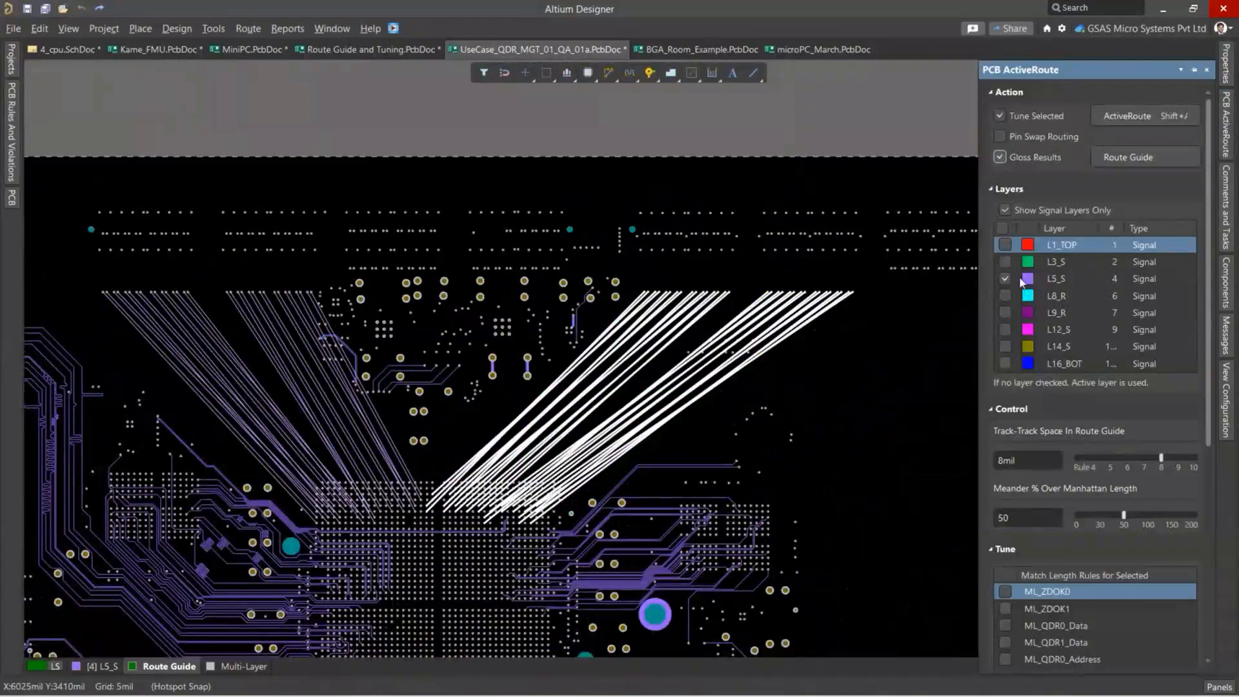
scroll(1112, 433, "down", 3)
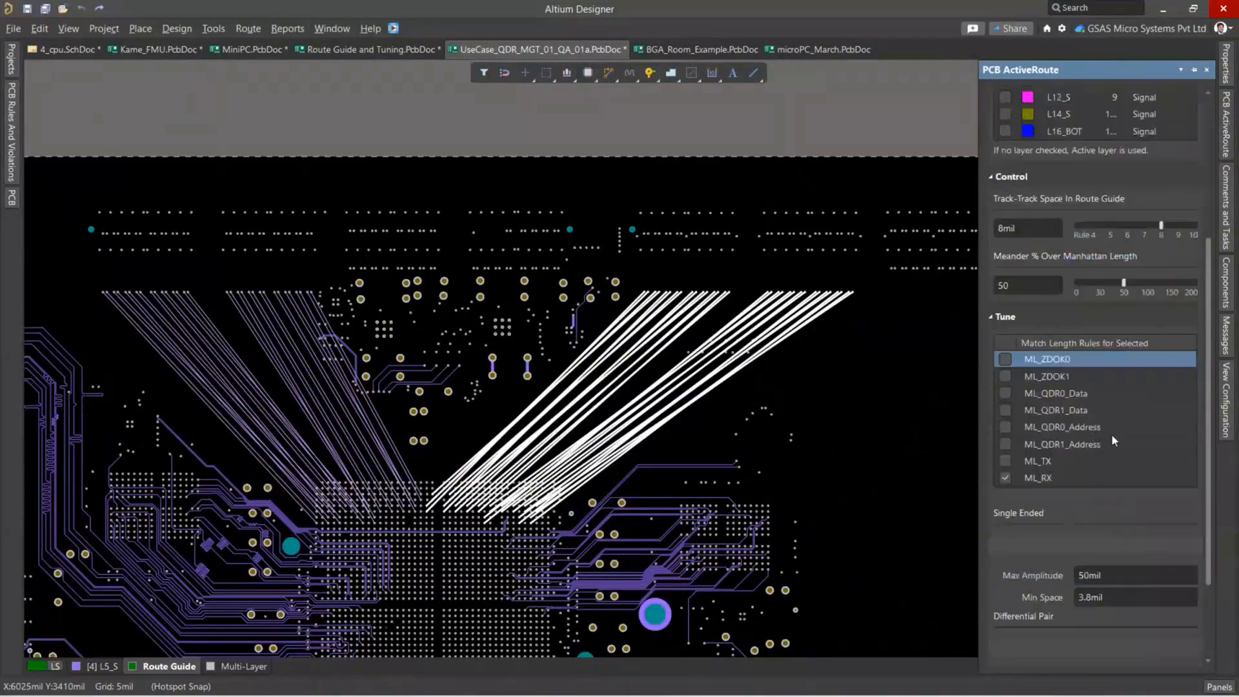
scroll(1067, 463, "down", 2)
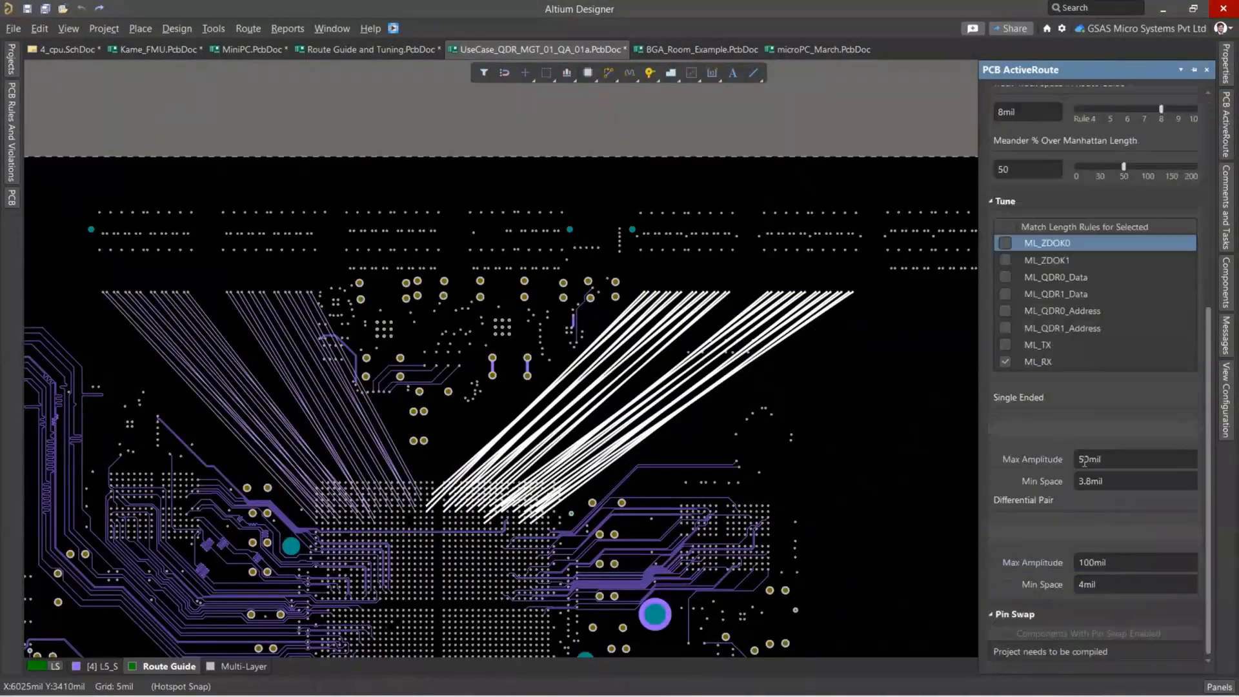
scroll(1083, 458, "up", 4)
scroll(1130, 118, "up", 1)
left_click(1131, 117)
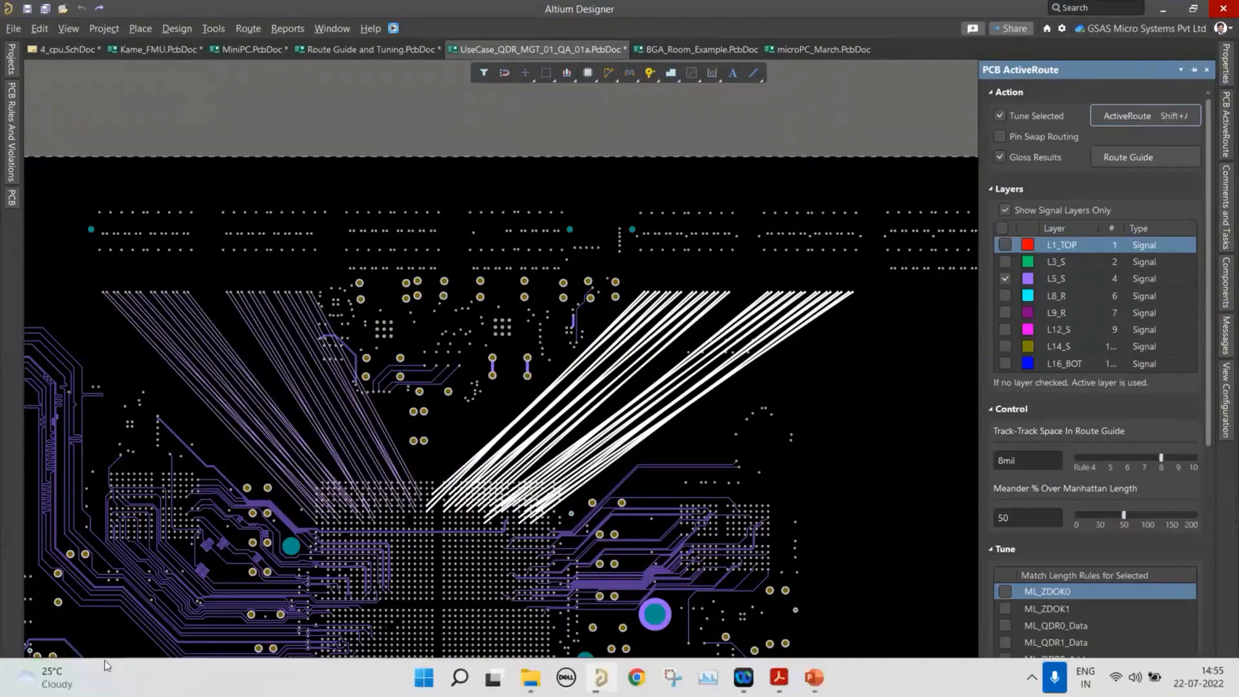
mouse_move(97, 665)
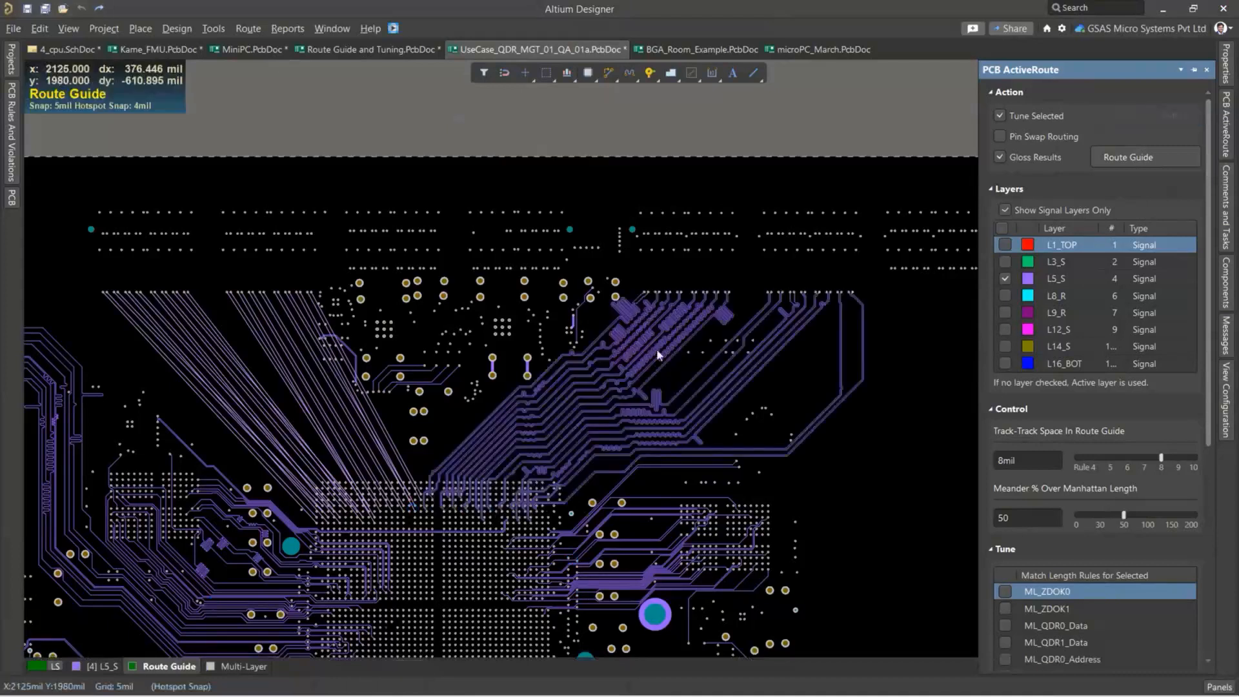
Examine the routed MGT_RX differential pairs and their tuning meanders from the connector vias down to the BGA.
scroll(656, 349, "up", 2, "ctrl")
scroll(687, 350, "up", 3, "ctrl")
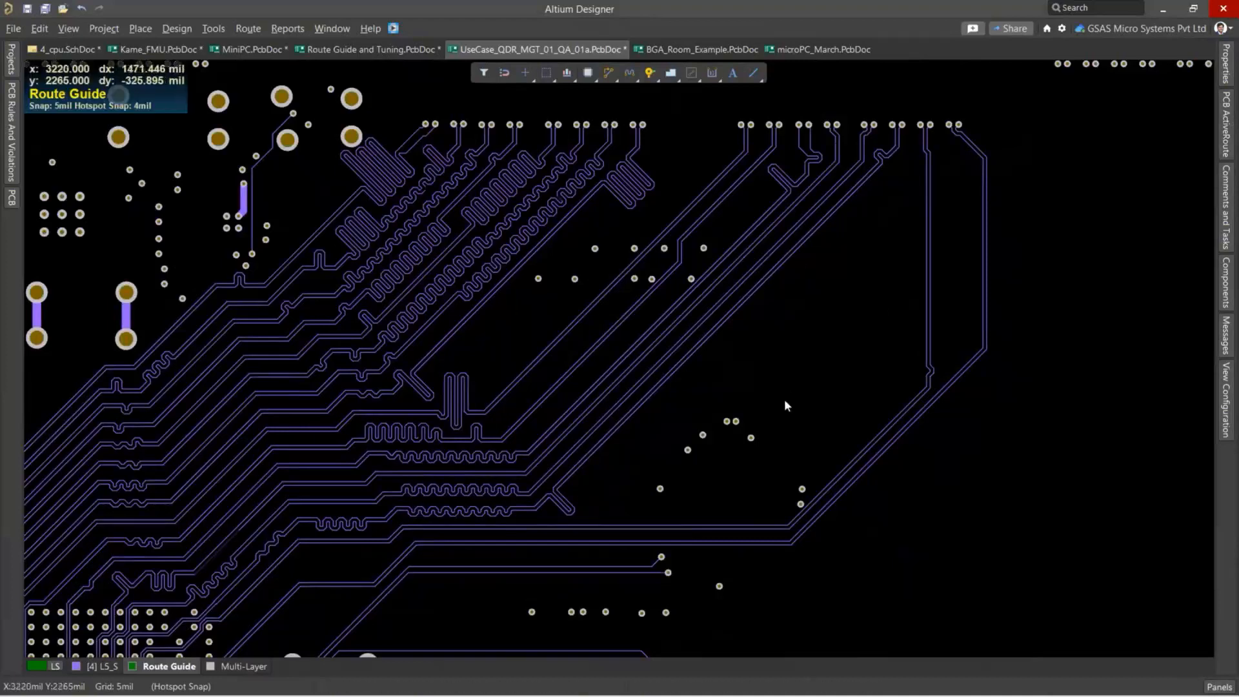
scroll(787, 401, "down", 1, "ctrl")
scroll(372, 361, "up", 3, "ctrl")
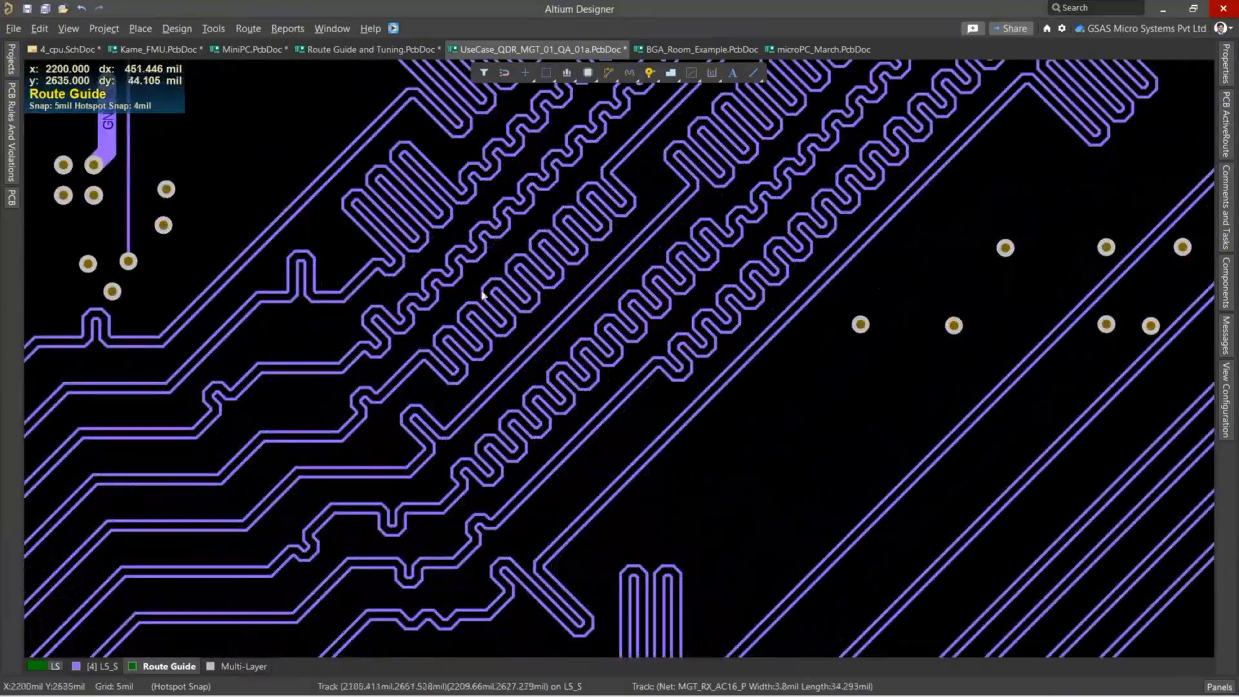
scroll(704, 450, "down", 1, "ctrl")
scroll(716, 436, "down", 2, "ctrl")
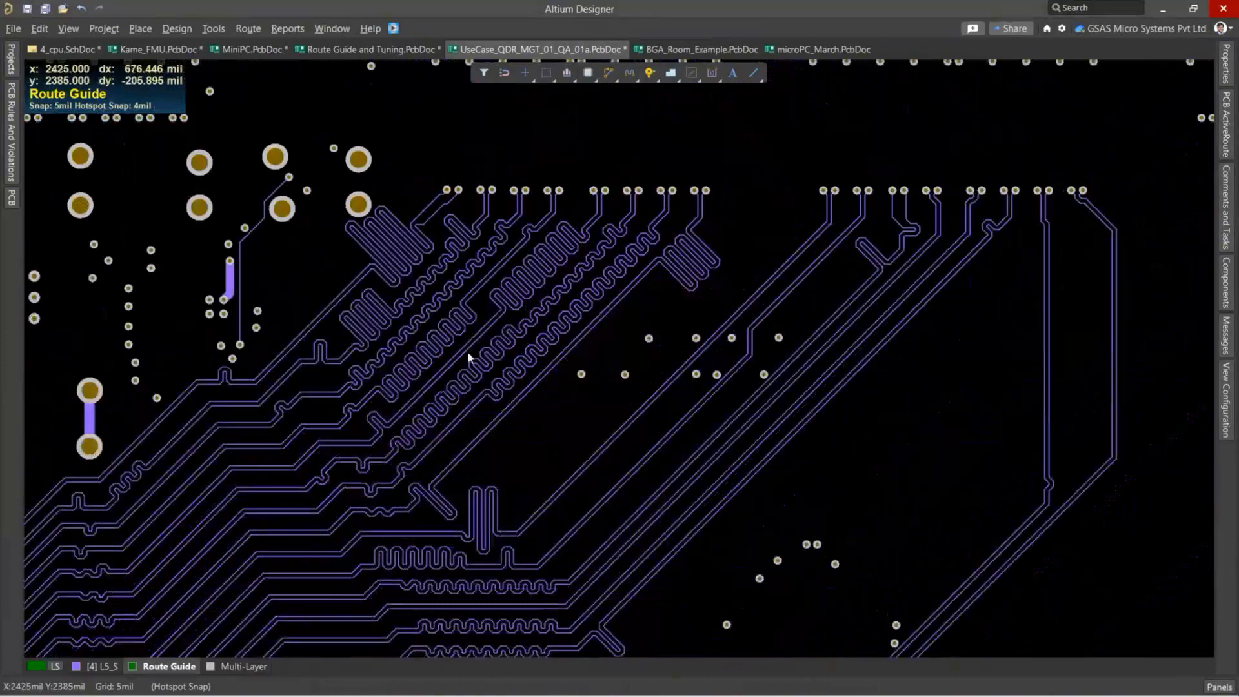
scroll(350, 324, "down", 2, "ctrl")
right_click_drag(343, 360, 711, 141)
scroll(712, 141, "down", 1, "ctrl")
scroll(494, 293, "down", 2, "ctrl")
right_click_drag(809, 142, 658, 294)
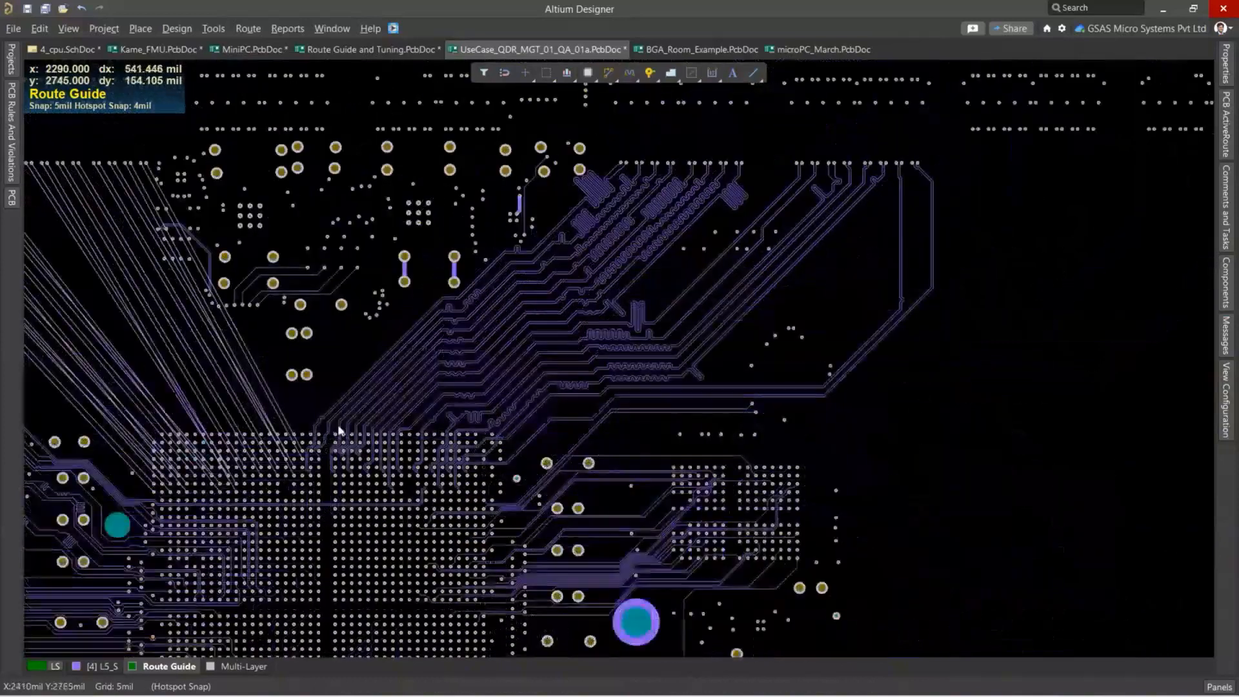
Select the full route of the second-outermost MGT_RX differential pair and check its track properties.
scroll(839, 304, "up", 2, "ctrl")
left_click_drag(879, 261, 829, 240)
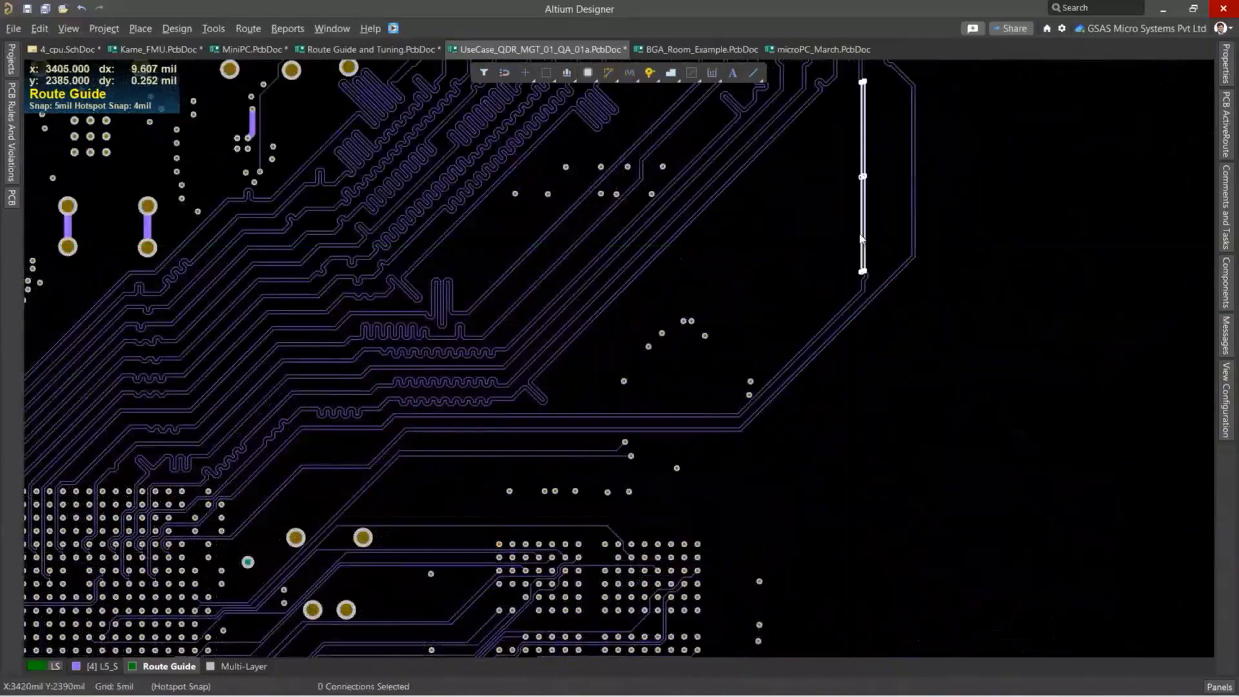
scroll(864, 240, "down", 1, "ctrl")
key("Tab")
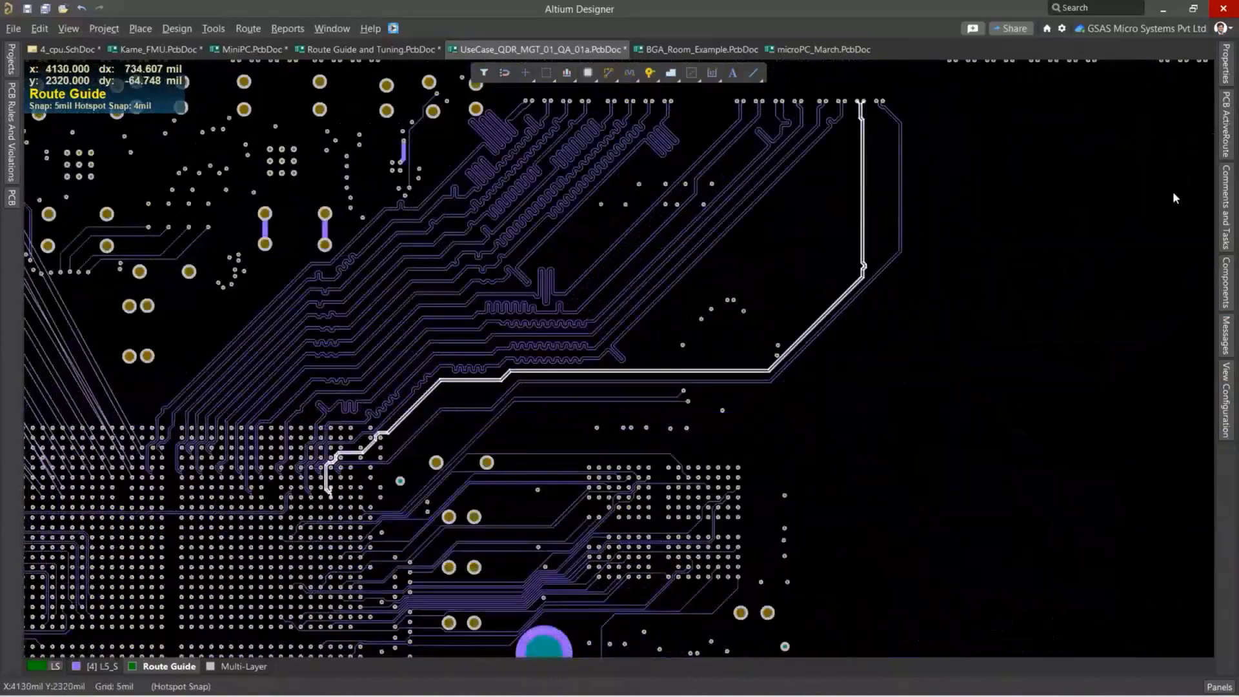
left_click(1226, 63)
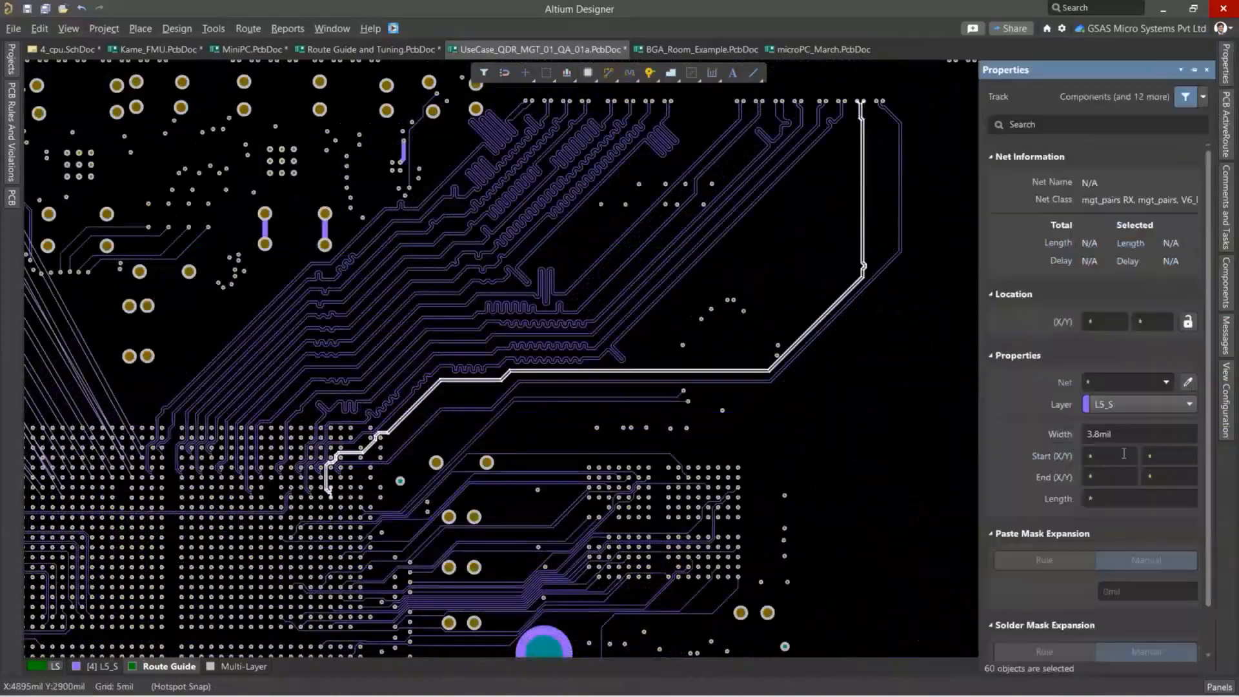
scroll(1124, 454, "down", 1)
left_click(960, 410)
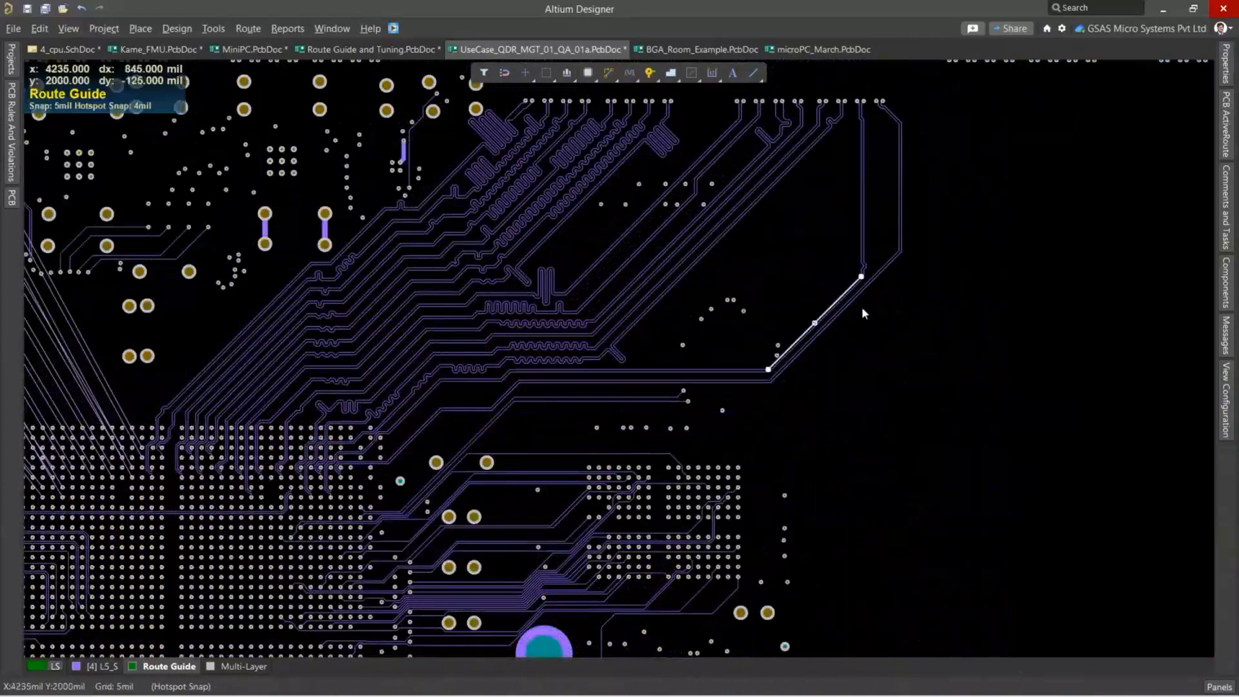
Move the diagonal segments of the two outermost MGT_RX differential pairs inward, up and to the left, to shorten their paths.
scroll(829, 319, "up", 2, "ctrl")
left_click(801, 315)
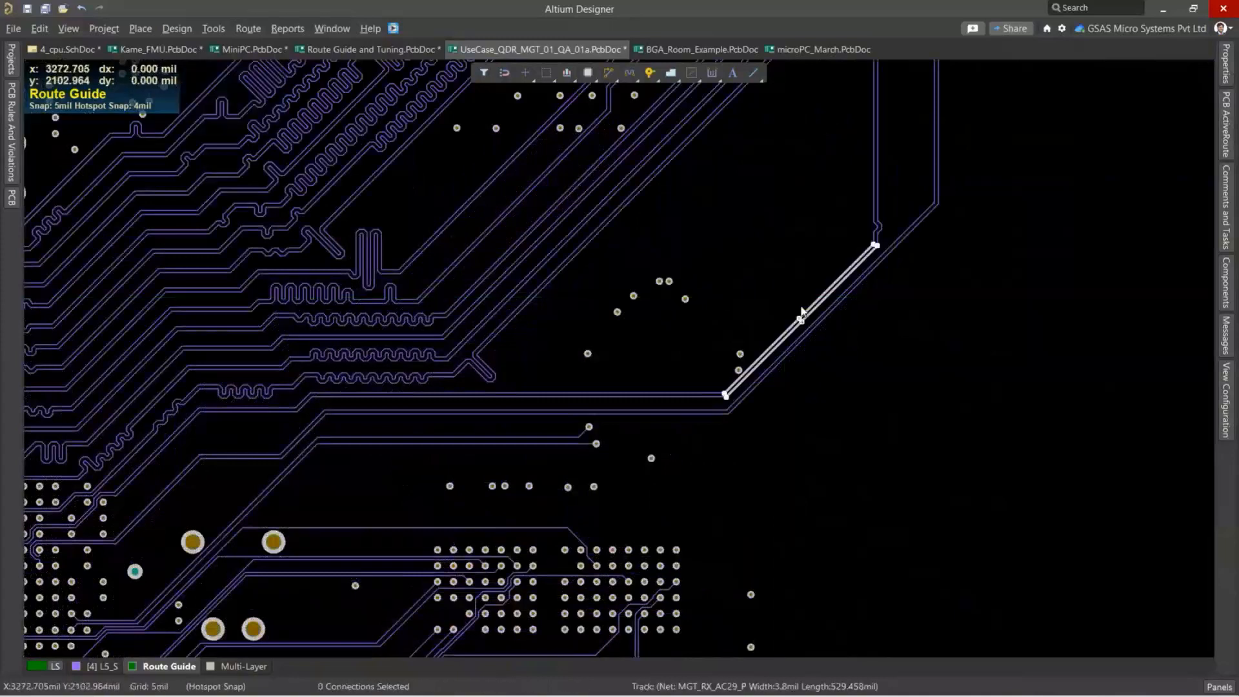
left_click_drag(805, 314, 752, 291)
left_click(844, 299)
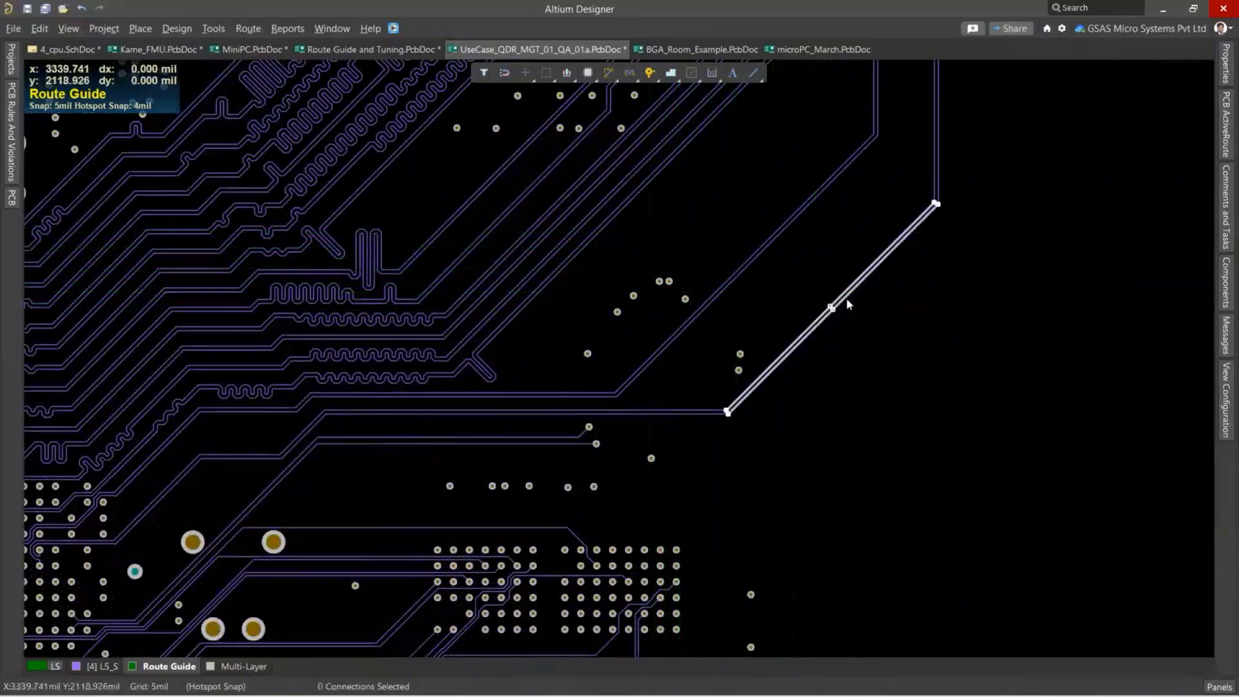
left_click_drag(844, 299, 792, 262)
scroll(877, 288, "down", 2, "ctrl")
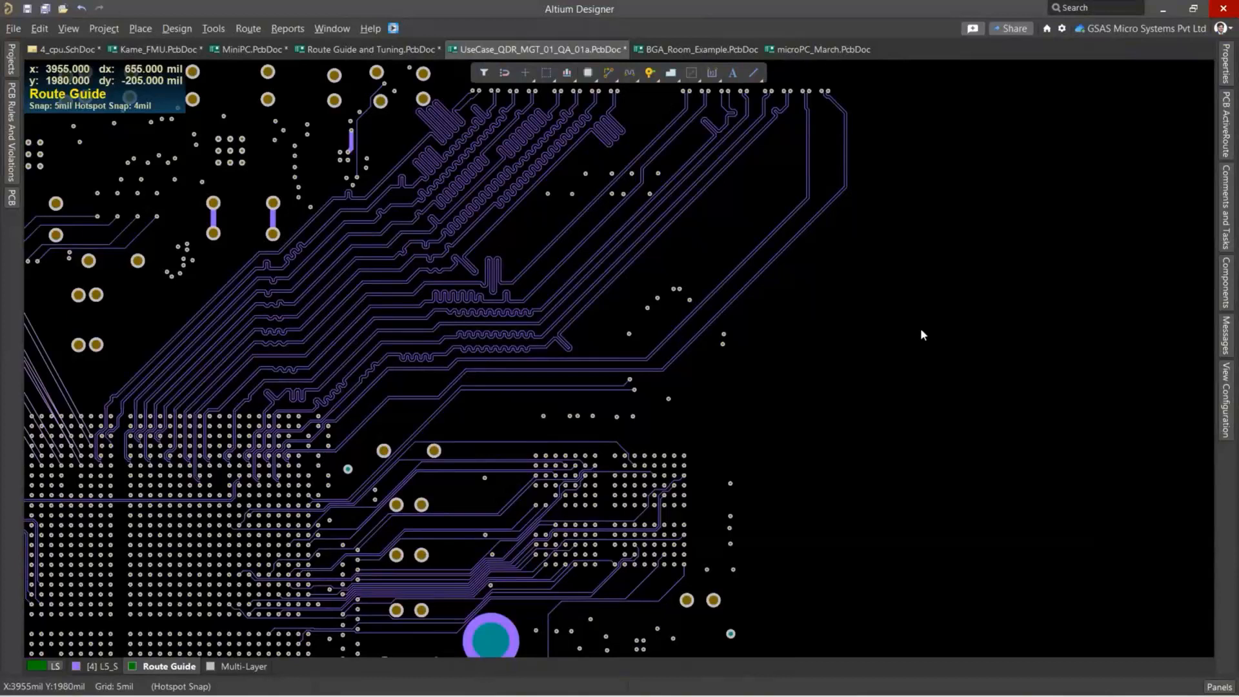
Switch to BGA_Room_Example.PcbDoc and bring the BGA's pad grid into view.
left_click(697, 51)
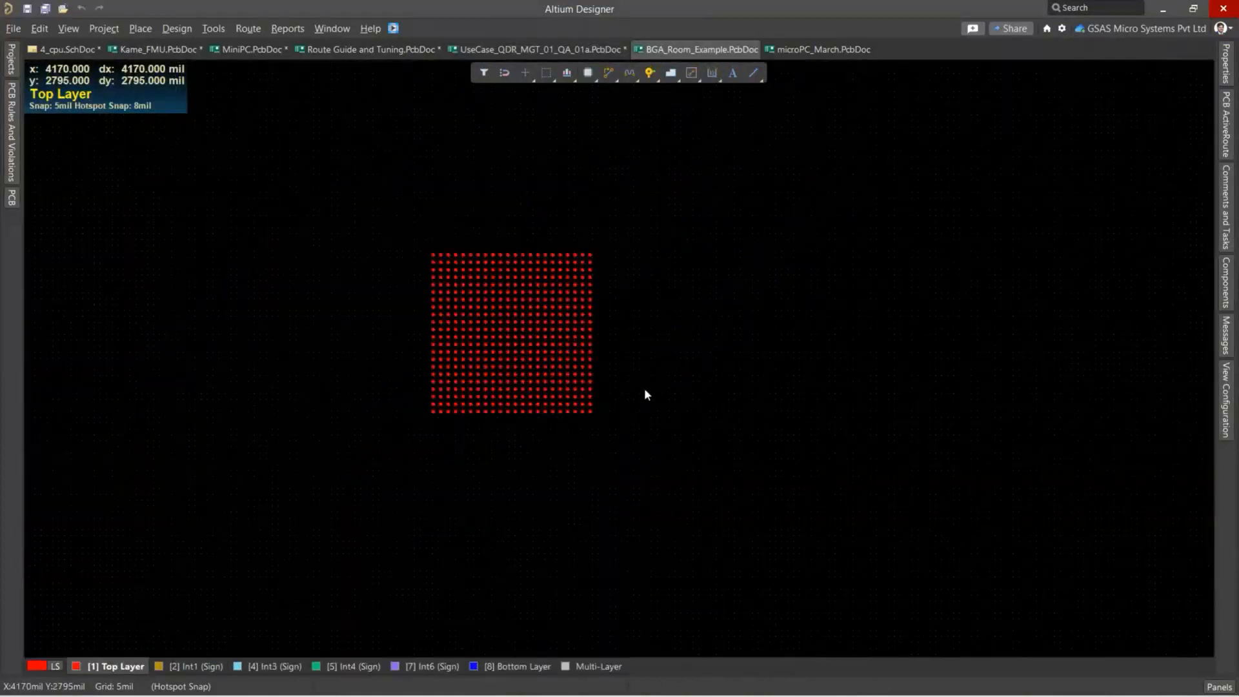
right_click_drag(650, 384, 673, 359)
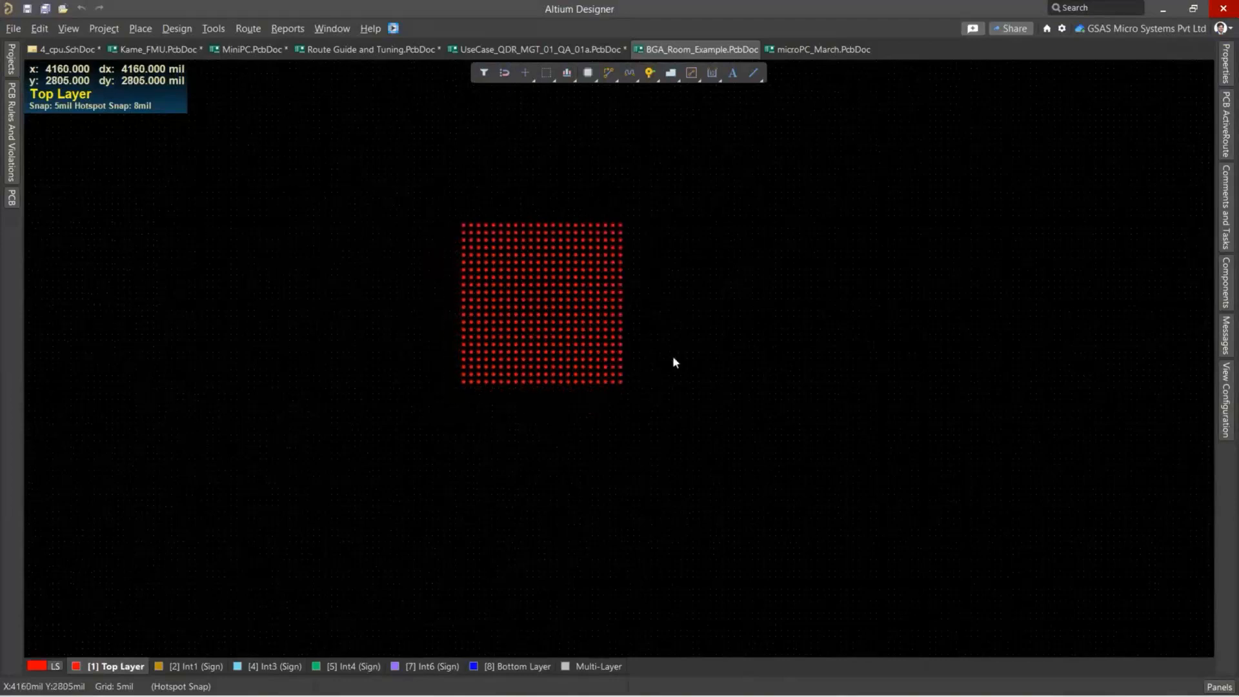
scroll(659, 338, "up", 2, "ctrl")
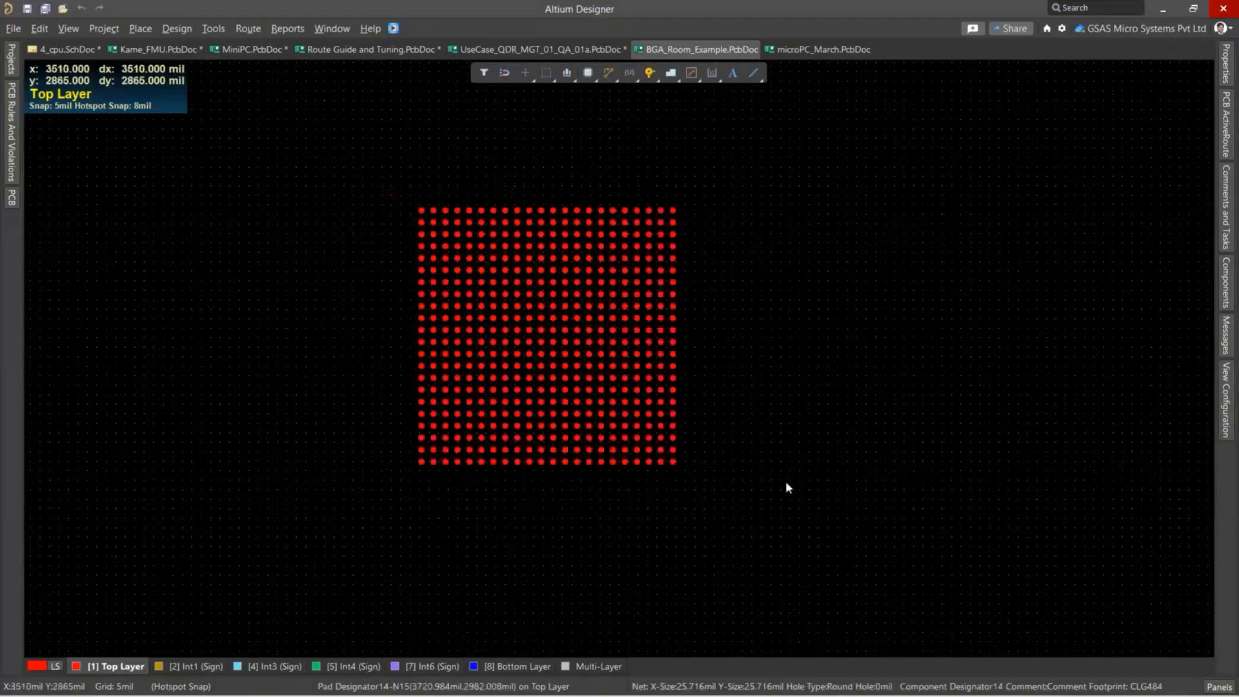
scroll(463, 491, "up", 2, "ctrl")
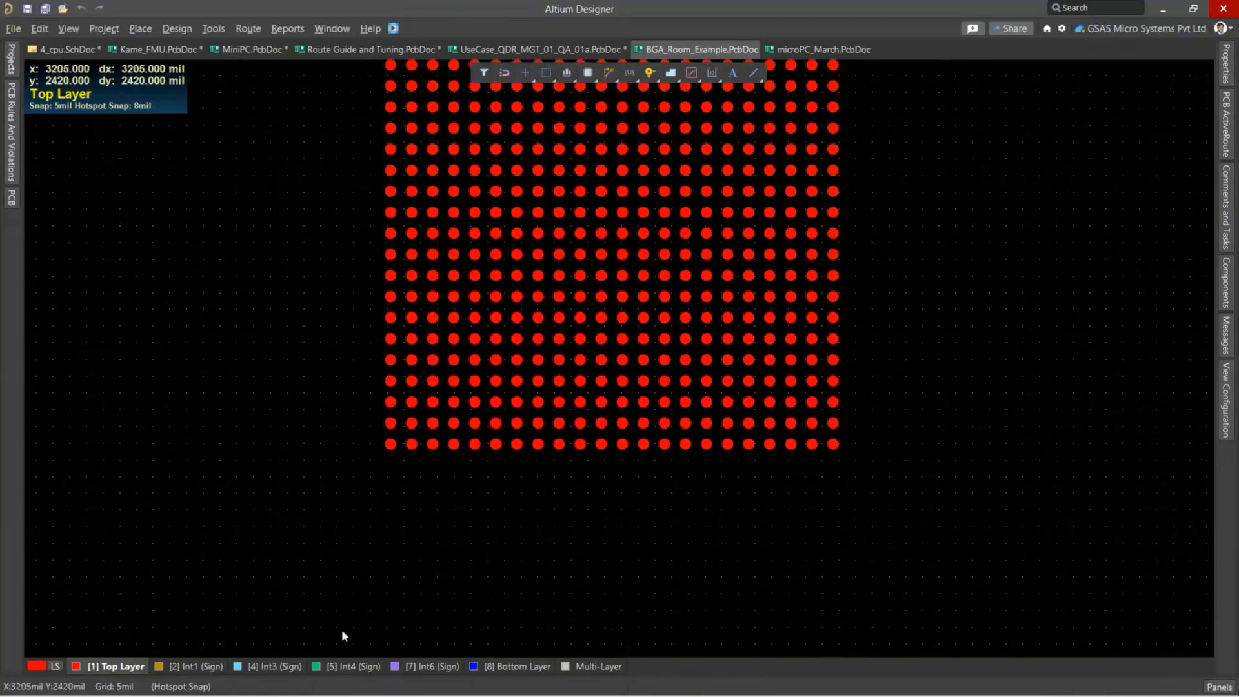
scroll(575, 494, "down", 4, "ctrl")
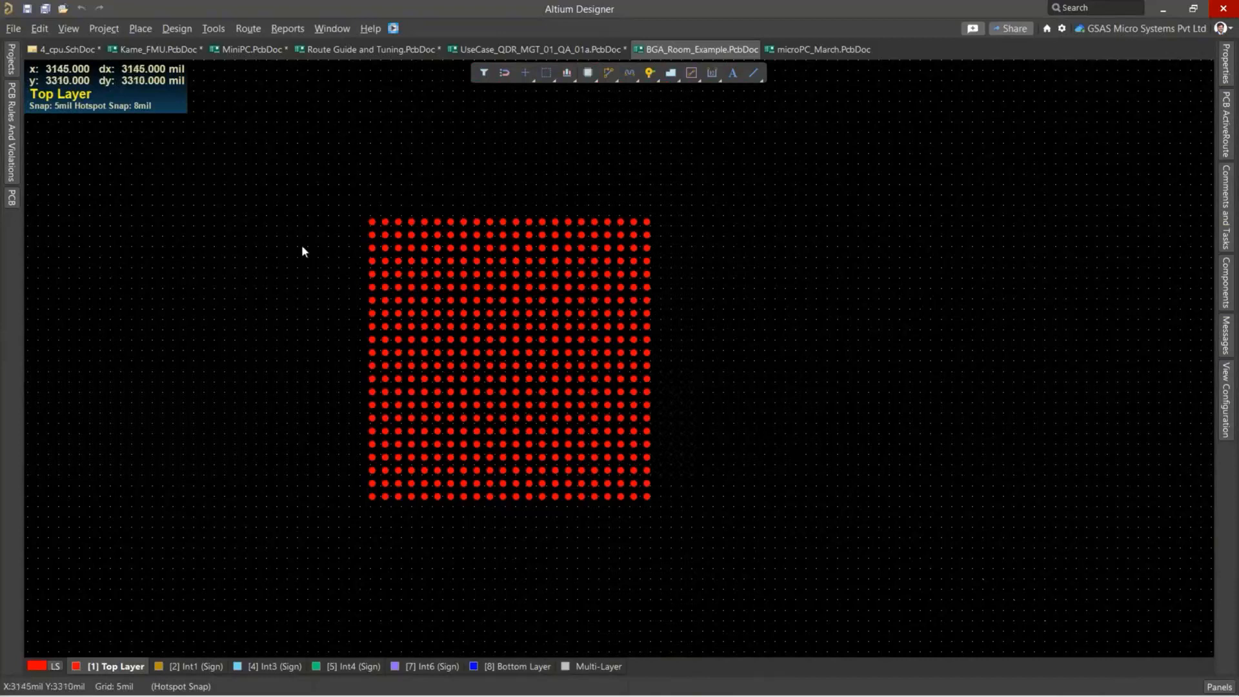
Place a rectangular room about 840 by 775 mil on the Top Layer, enclosing the whole BGA pad grid with a margin.
left_click(177, 29)
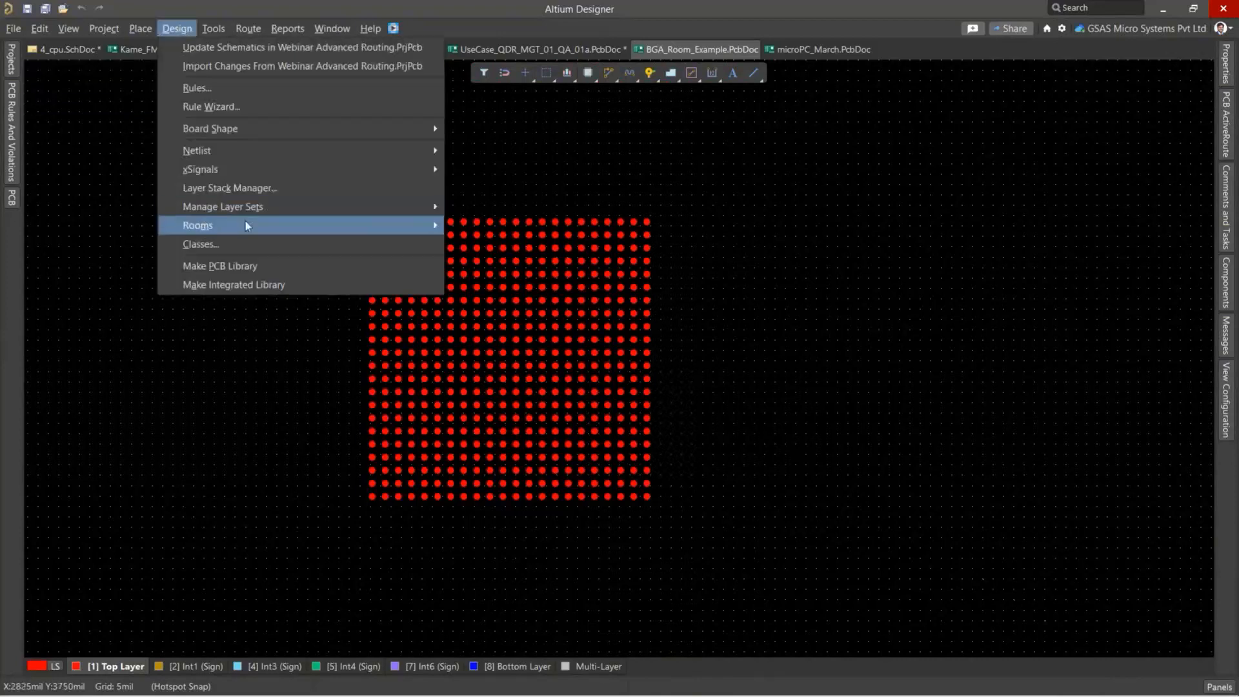
mouse_move(245, 223)
left_click(480, 227)
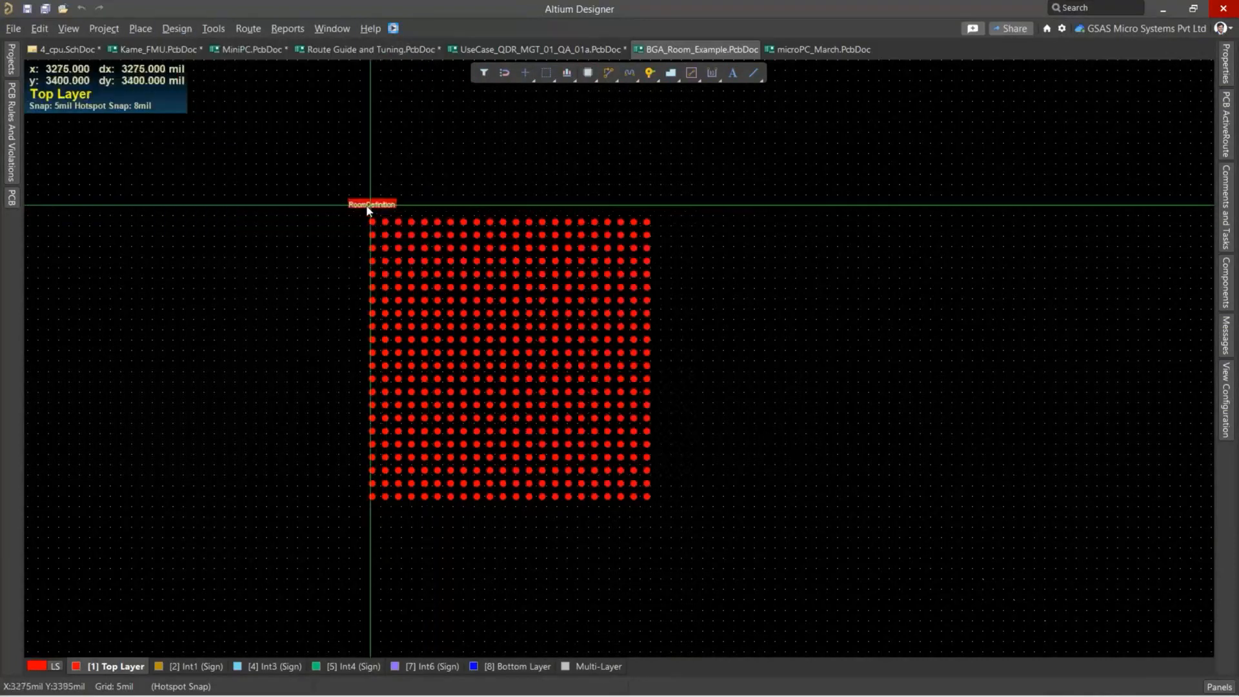
left_click(364, 205)
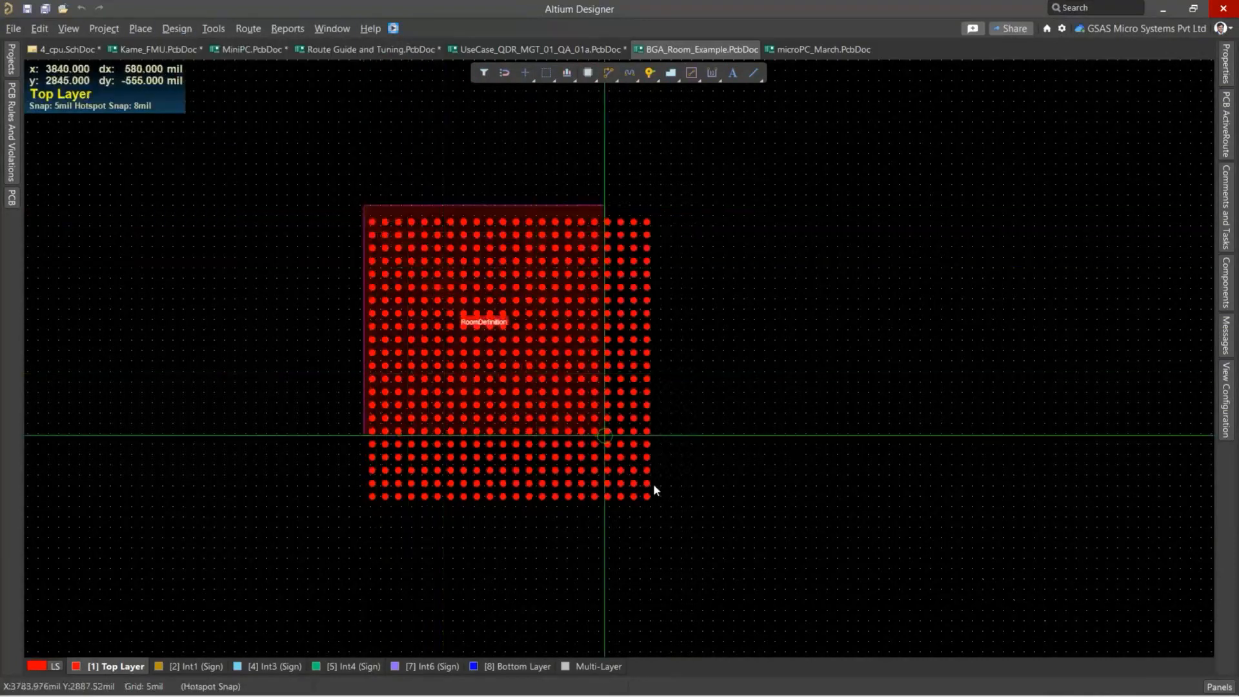
right_click(368, 259)
left_click(338, 204)
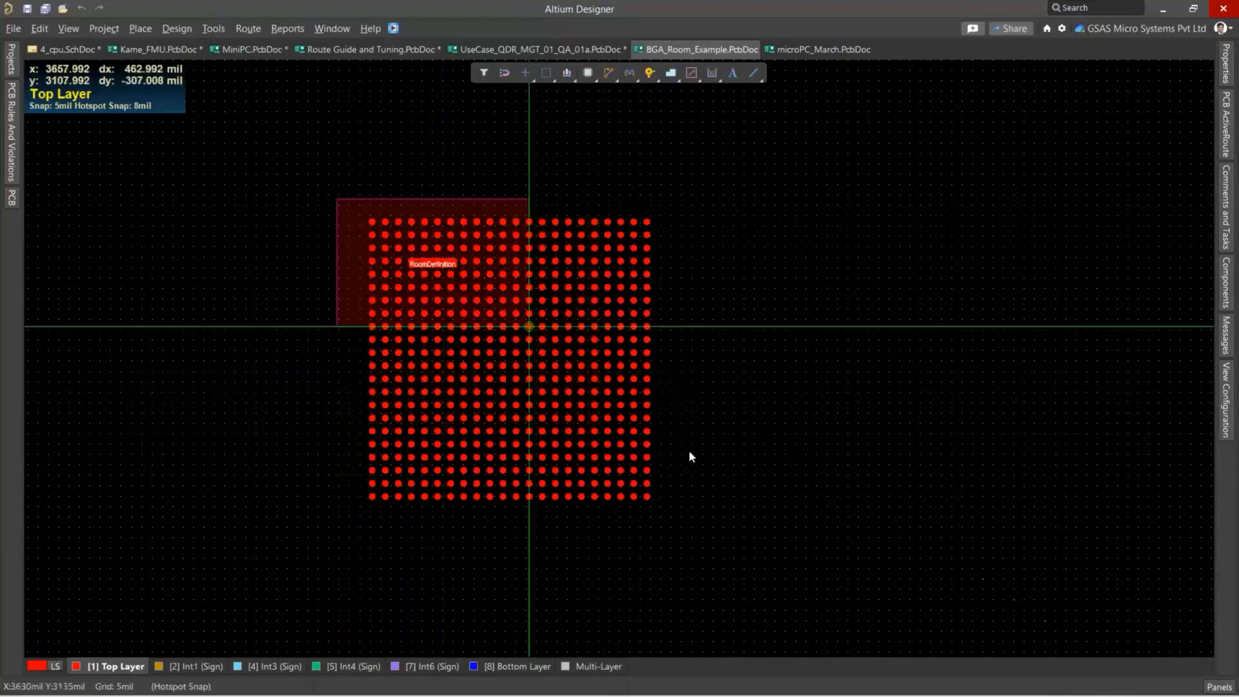
left_click(685, 523)
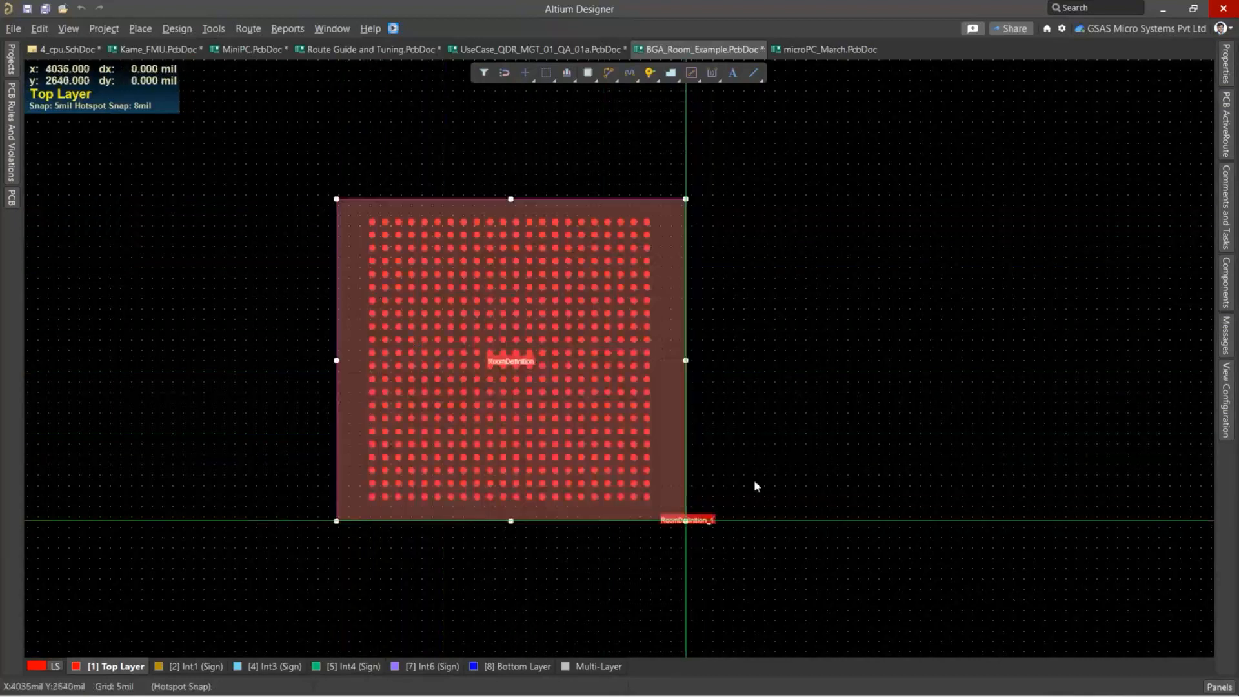
right_click(848, 362)
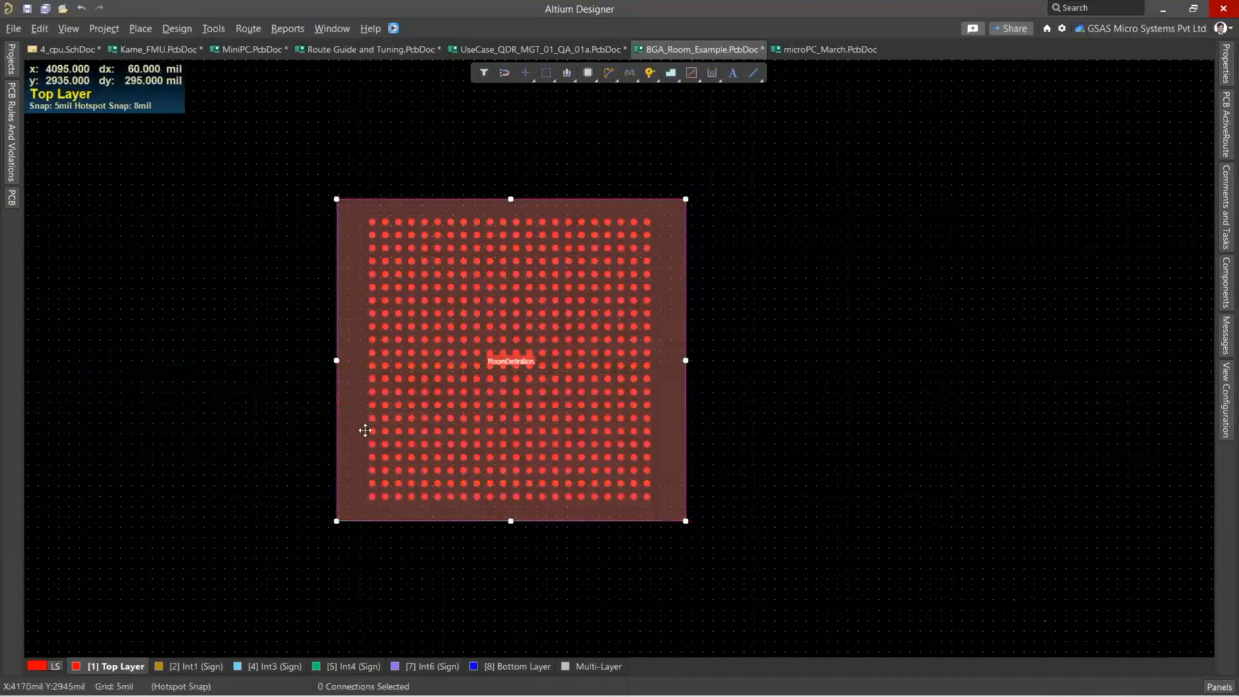
Rename the new room around the pad grid as BGA in its room definition.
left_click(342, 390)
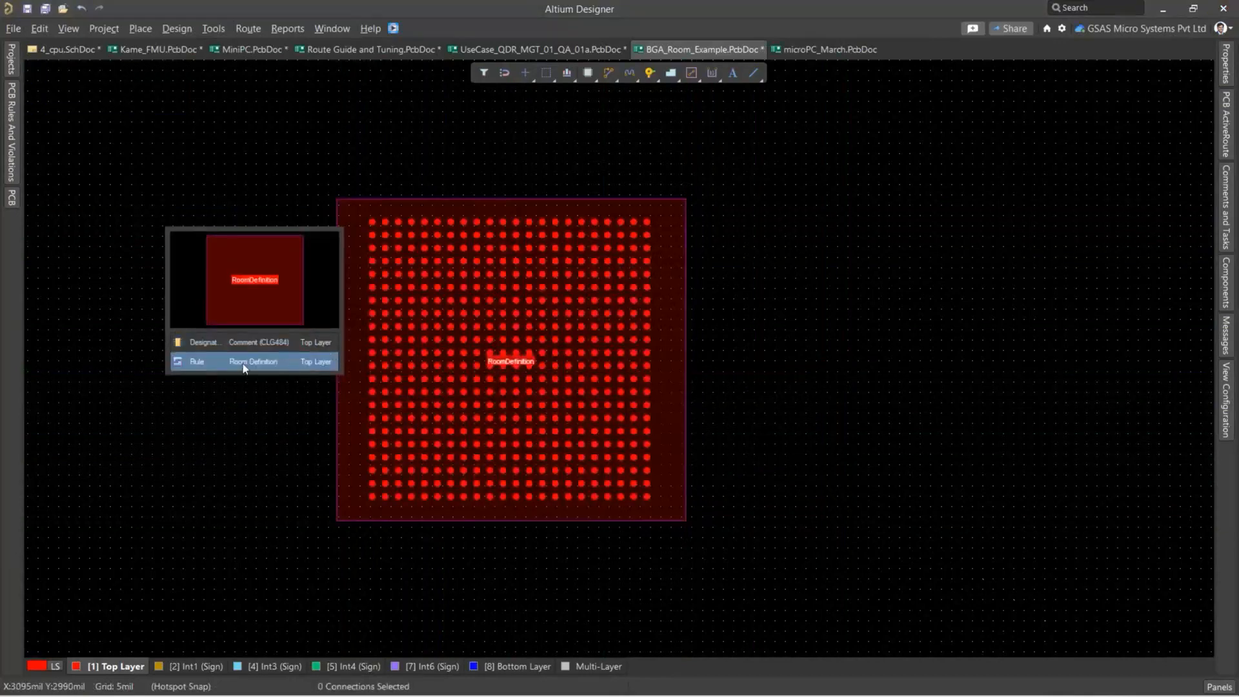
left_click(244, 363)
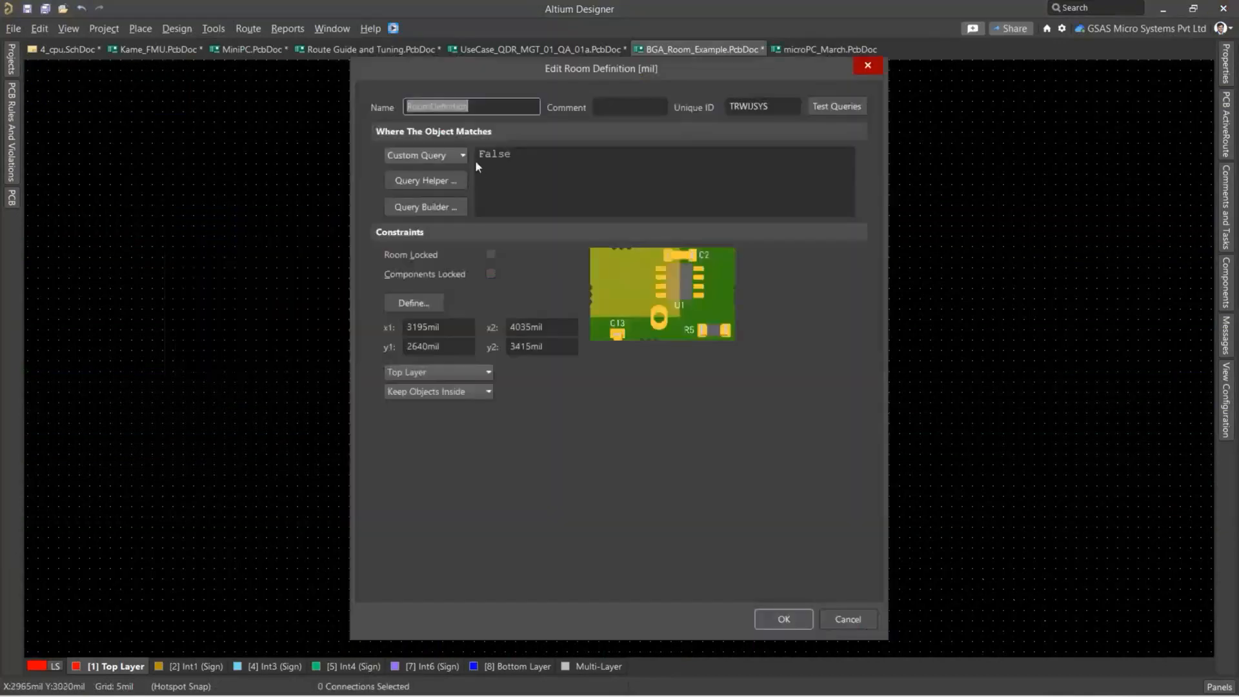
type("BGA")
left_click(789, 617)
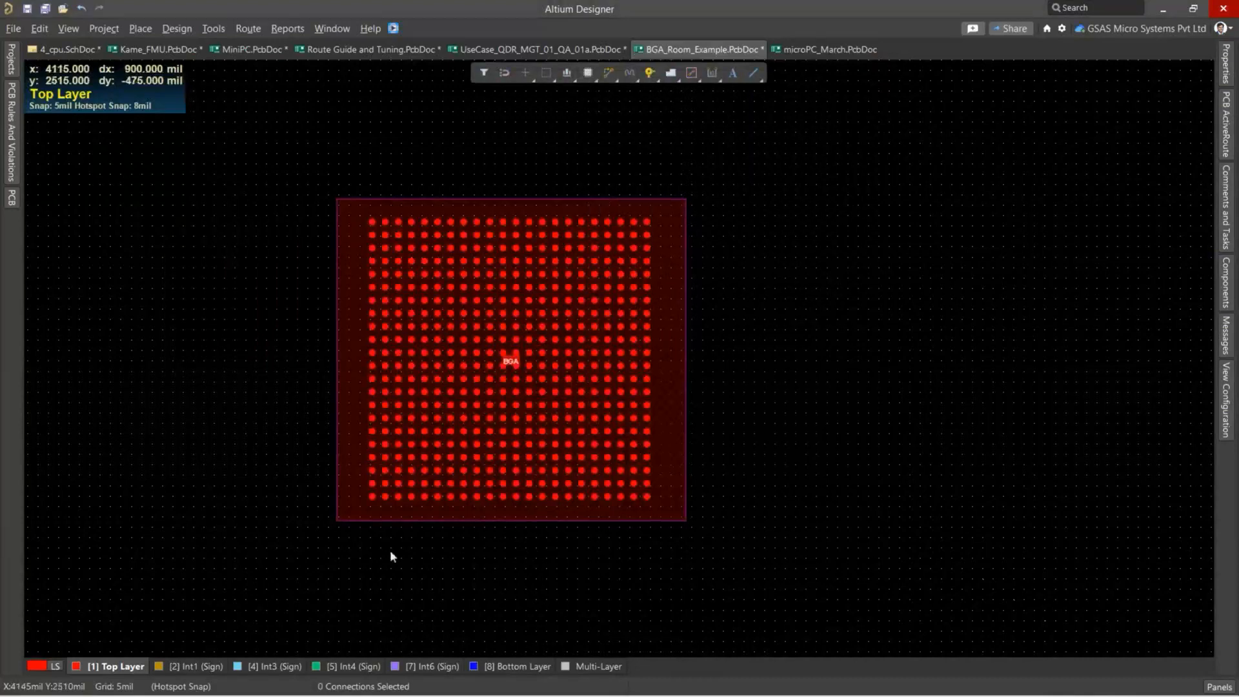
Switch to Acrobat Reader, examine the 0.8 mm pitch BGA pad and via dimensions in ug1099-bga-device-design-rules.pdf, and return to Altium Designer.
scroll(378, 549, "up", 3, "ctrl")
scroll(416, 478, "up", 2, "ctrl")
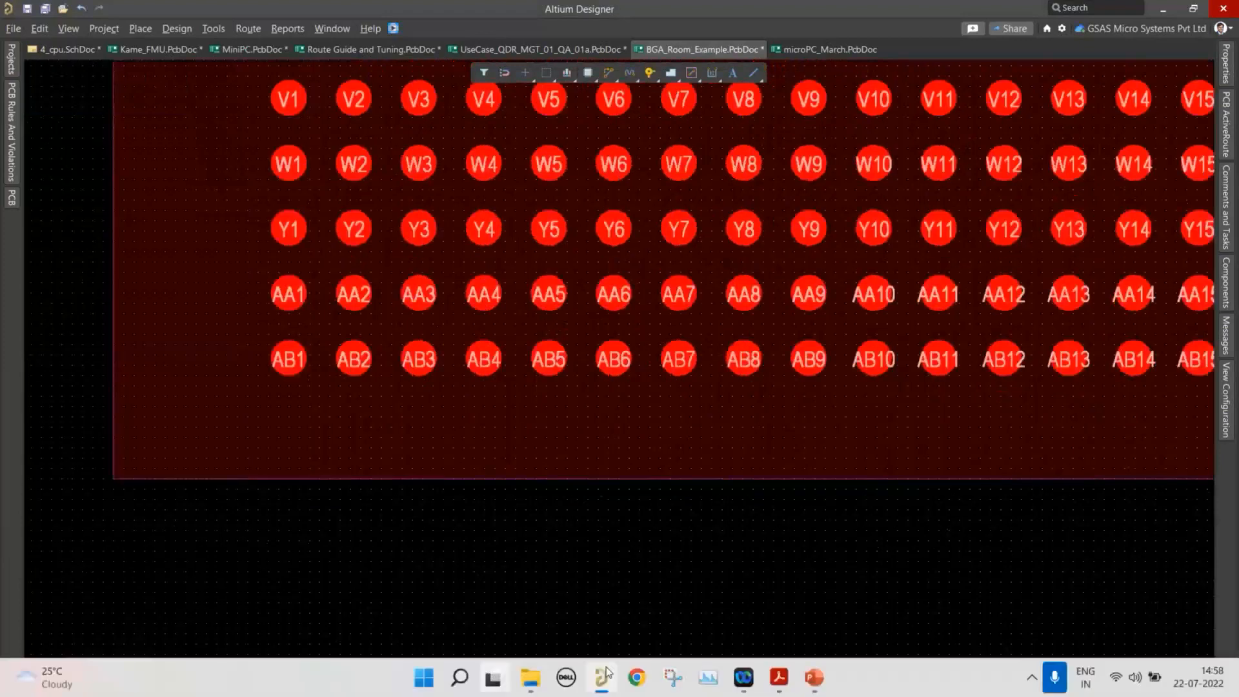
mouse_move(781, 678)
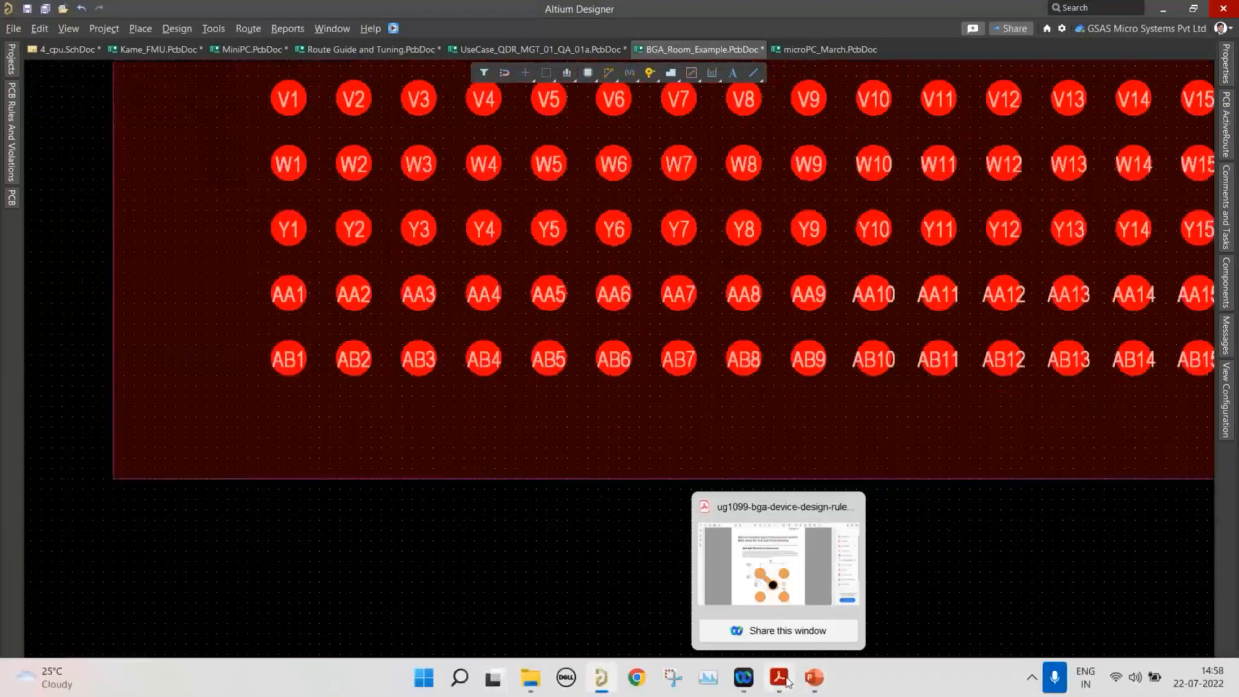
left_click(787, 681)
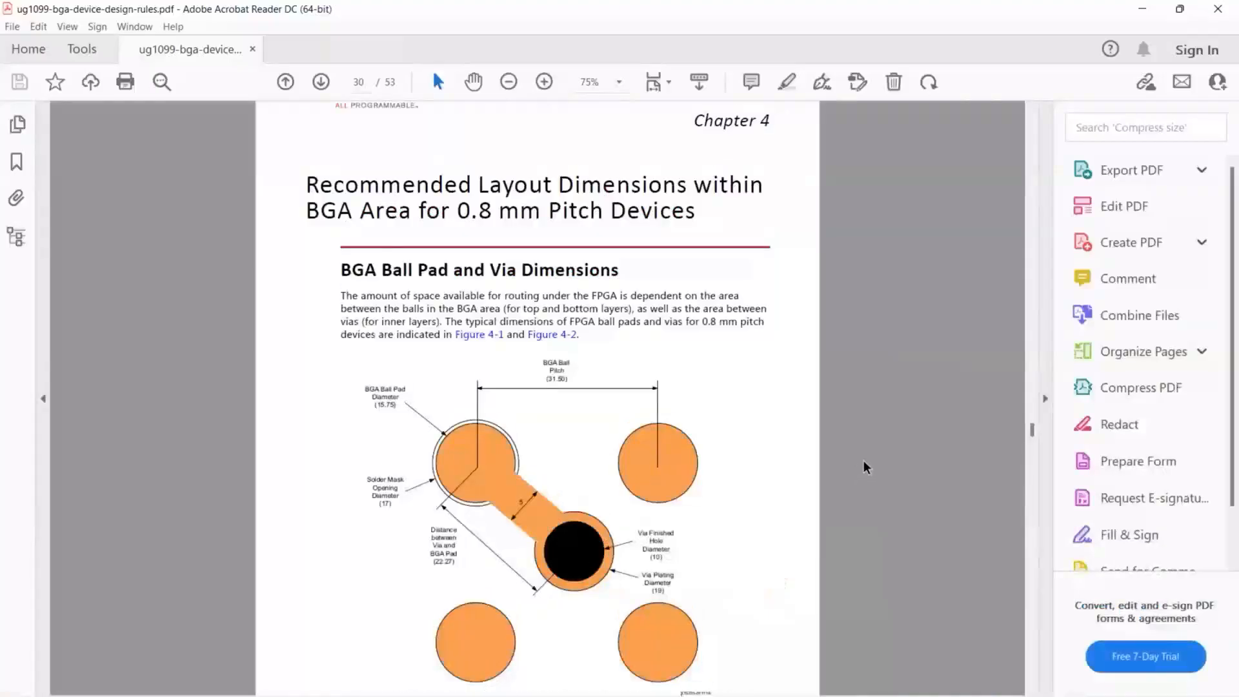
scroll(864, 464, "up", 2)
scroll(784, 388, "down", 2)
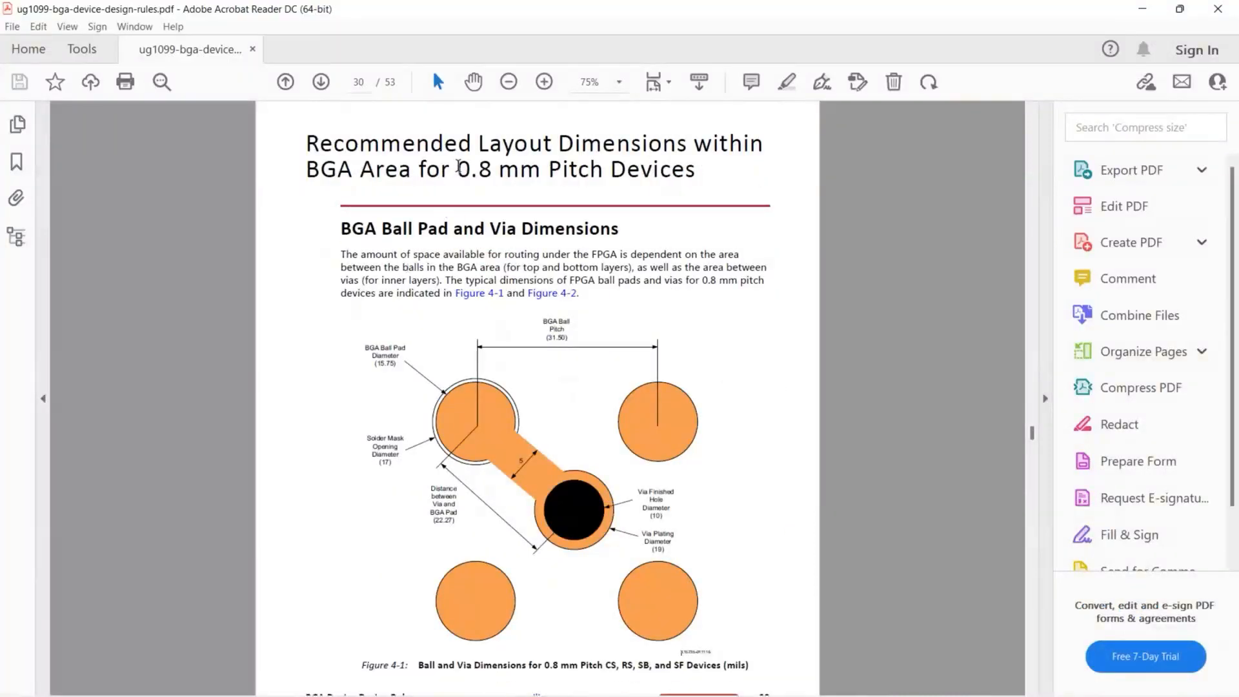
left_click_drag(457, 169, 540, 169)
scroll(526, 499, "down", 1)
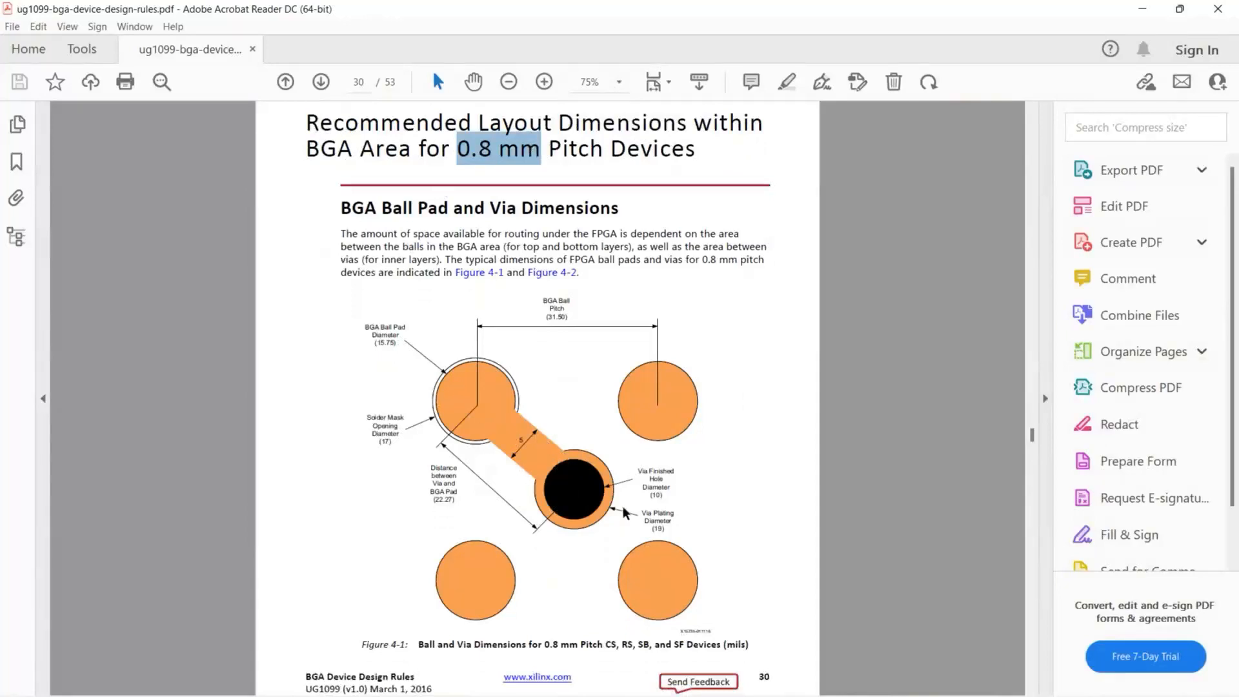
key("alt+Tab")
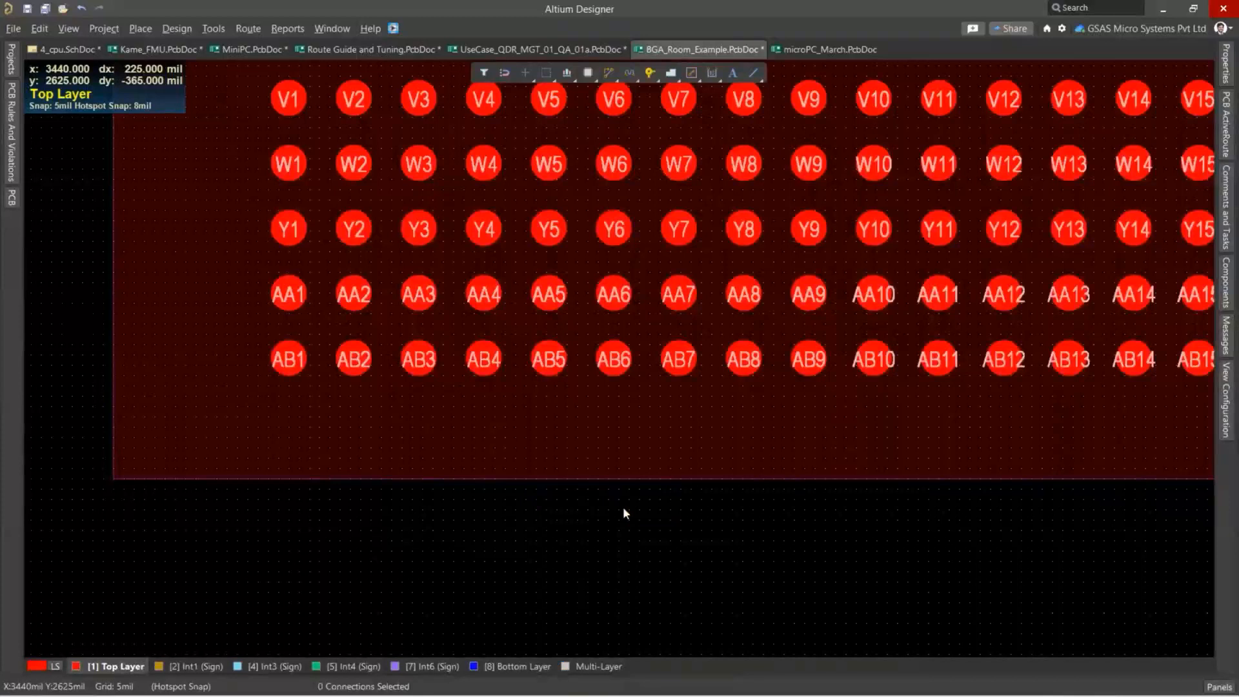
Add a new electrical clearance design rule and name it Clearance_BGA.
left_click(190, 29)
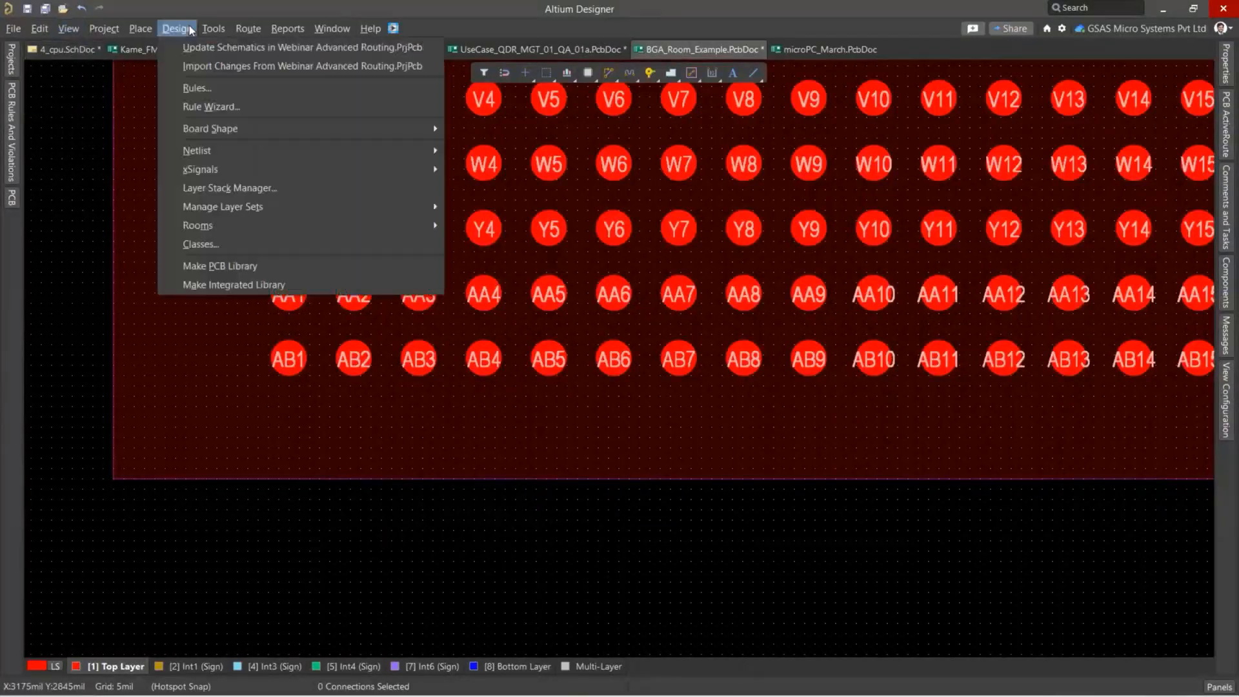
left_click(197, 89)
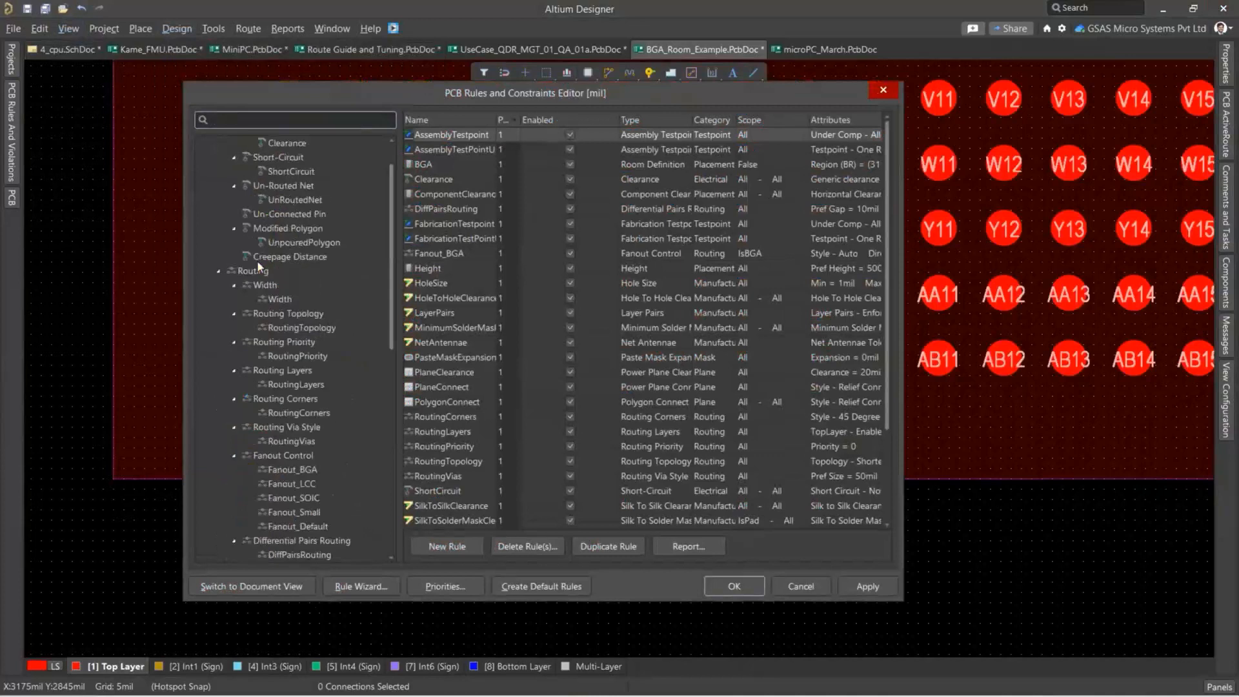
scroll(257, 261, "up", 3)
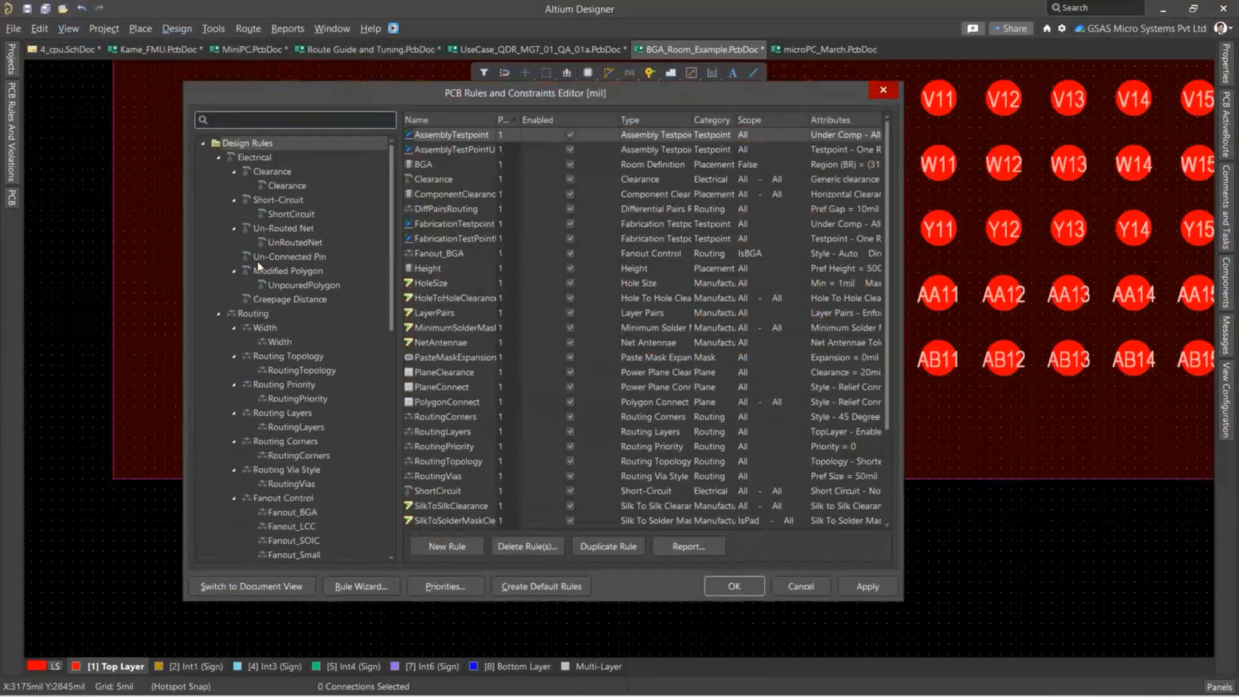
right_click(300, 191)
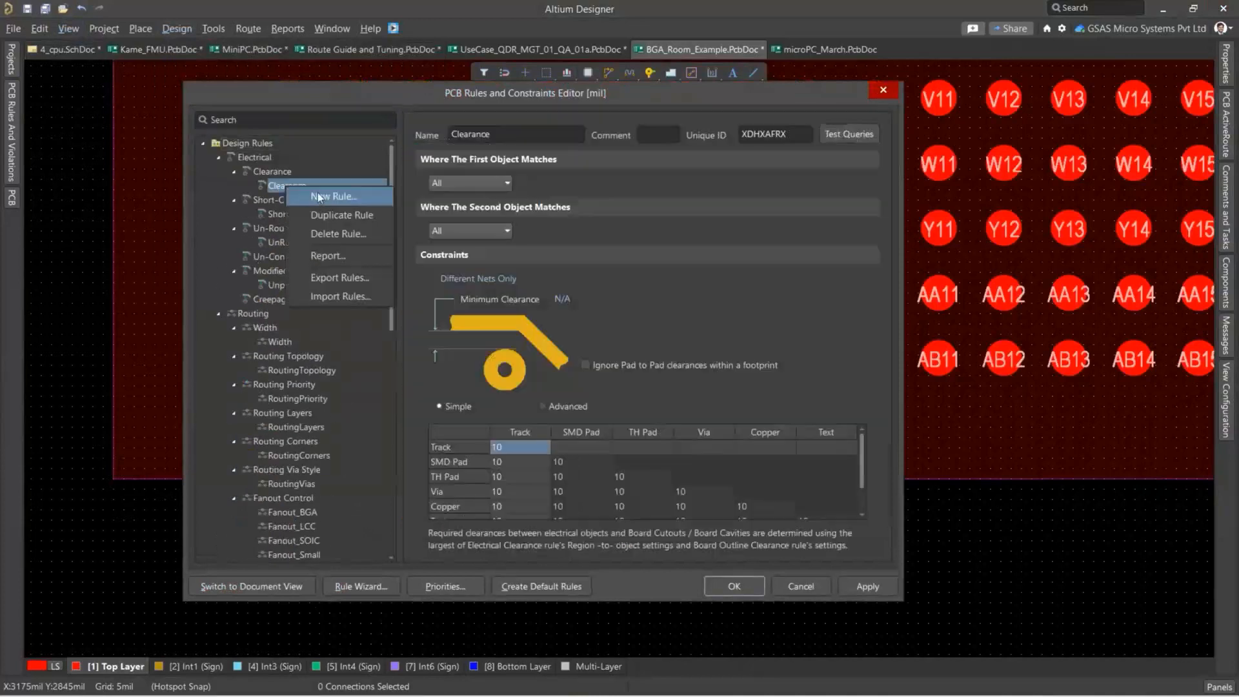
left_click(318, 192)
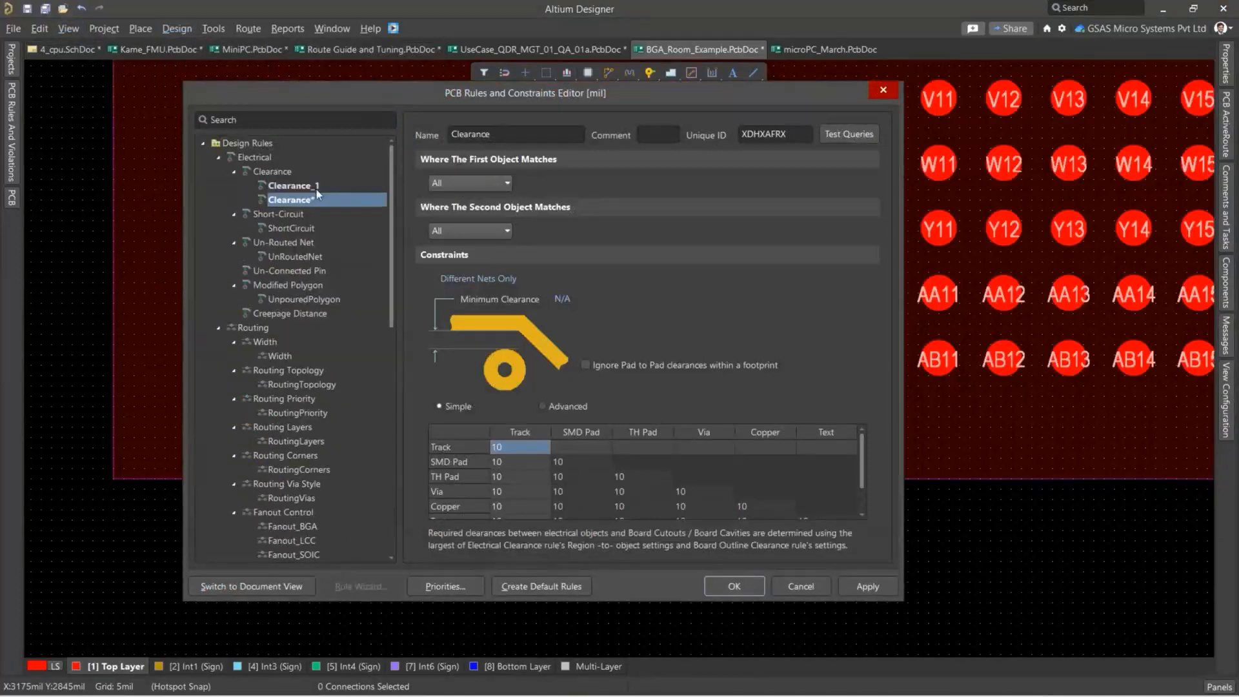
left_click(529, 135)
key("BackSpace")
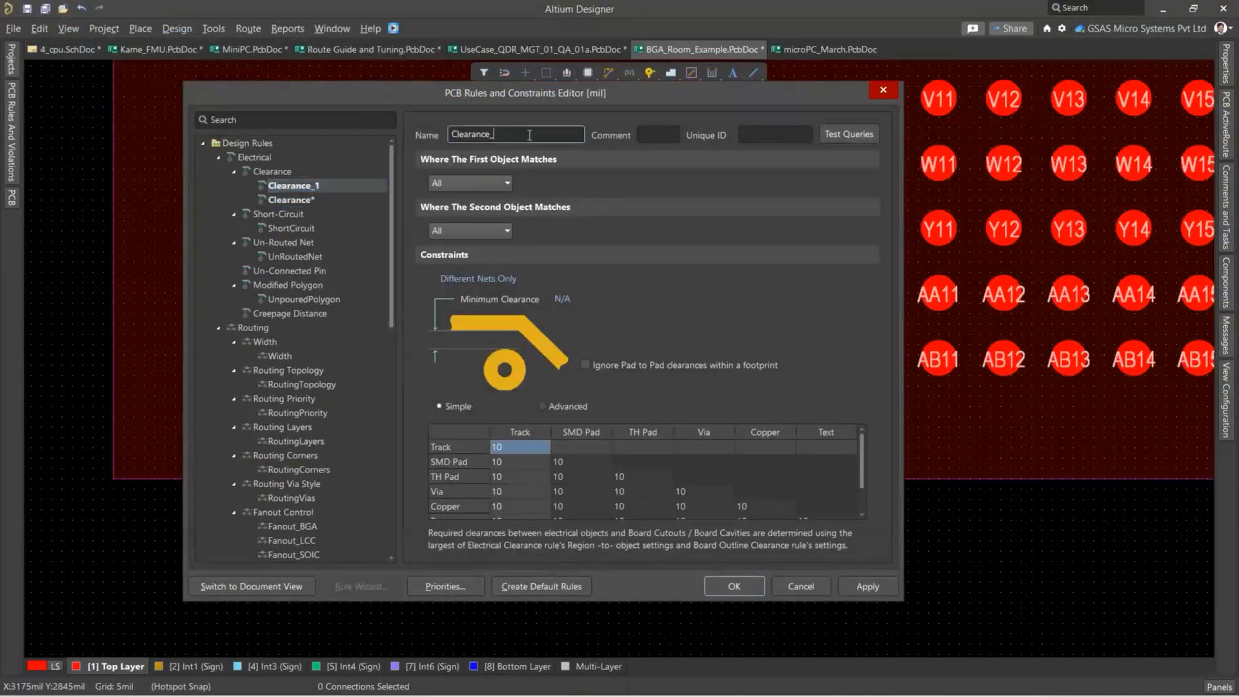
type("BGA")
Scope the Clearance_BGA rule's first object to the custom query WithinRoom('BGA') and set the minimum clearance to 3 mil.
left_click(465, 185)
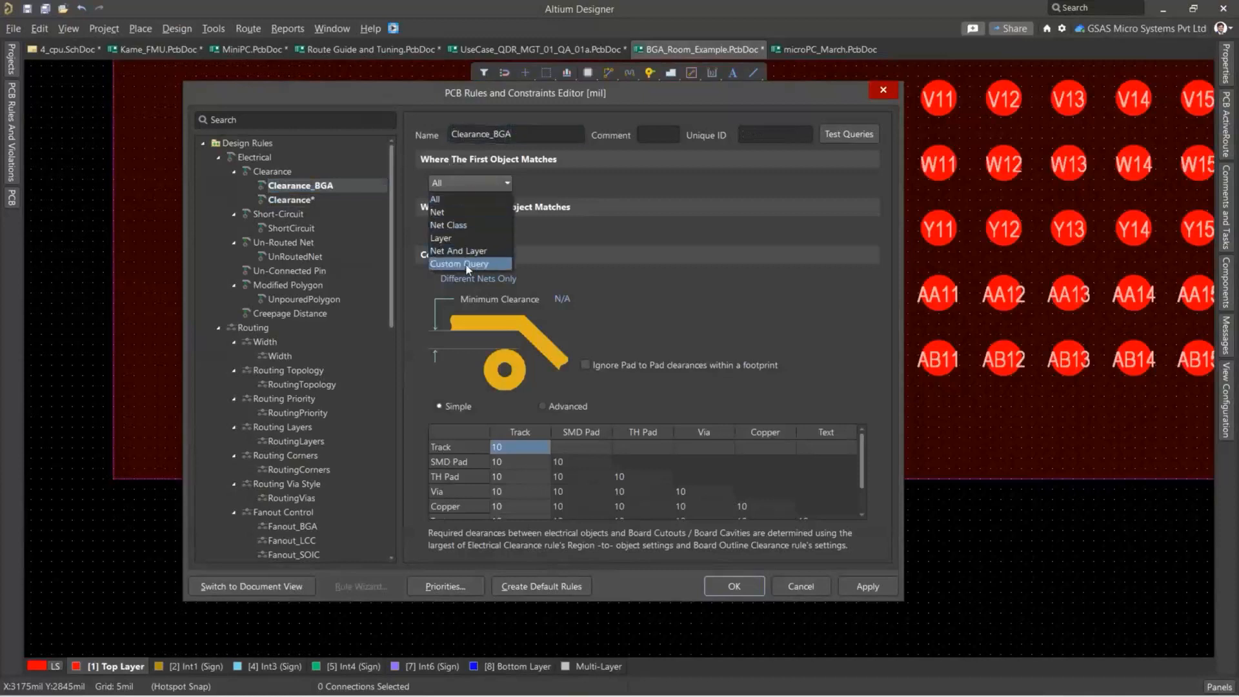
left_click(467, 263)
type("with")
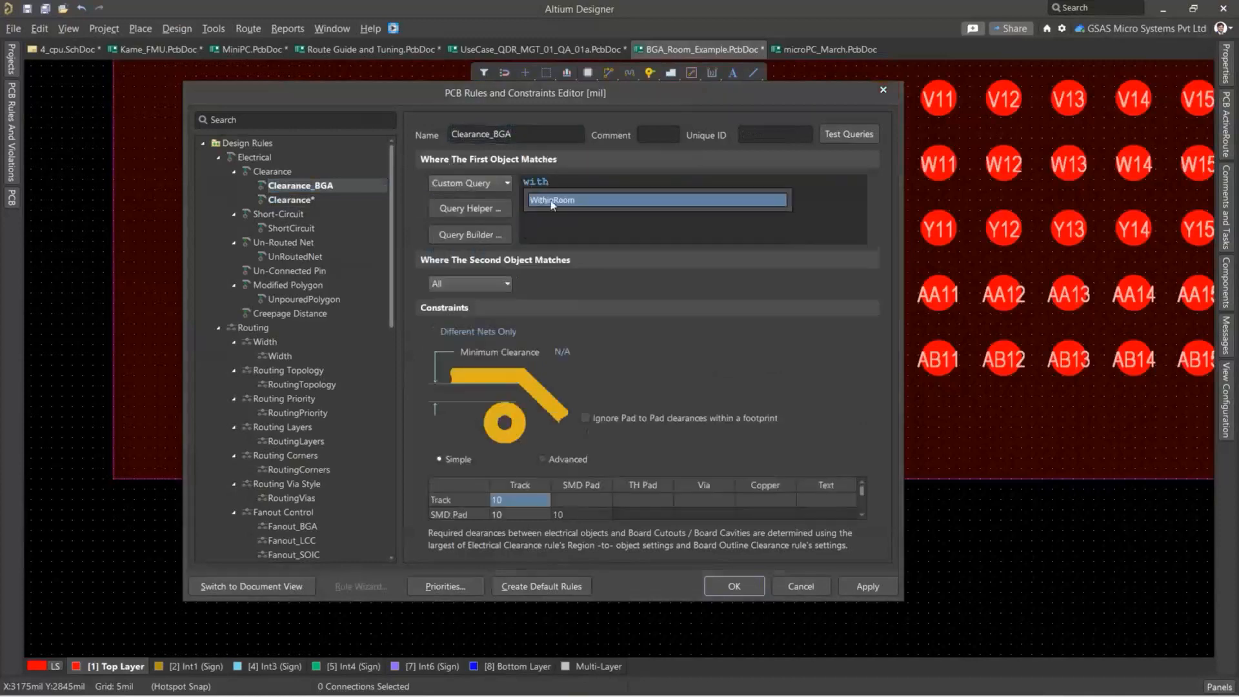
left_click(552, 202)
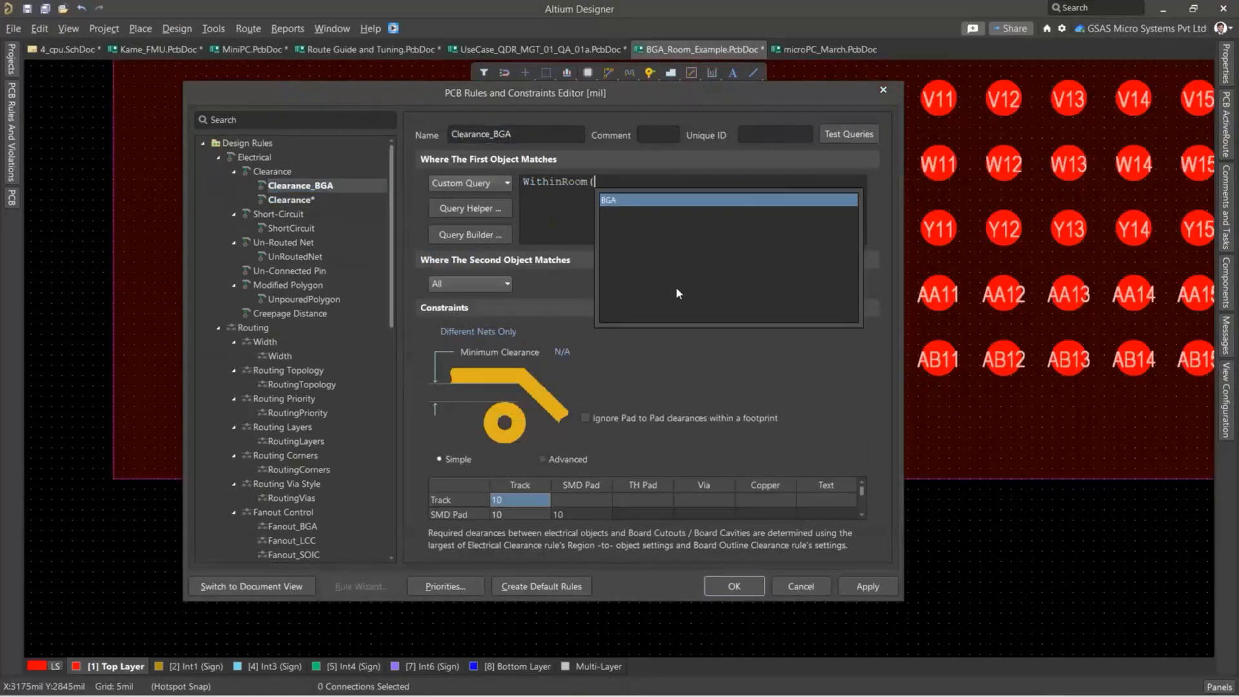
left_click(631, 200)
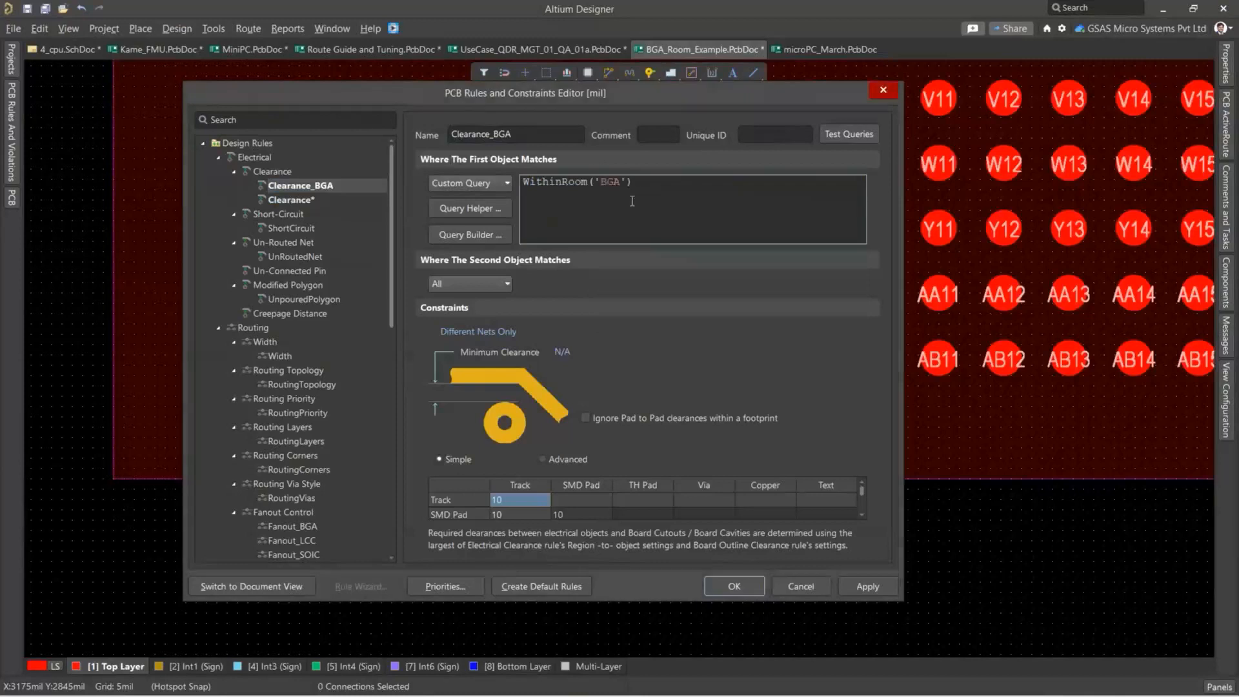
left_click_drag(572, 352, 550, 353)
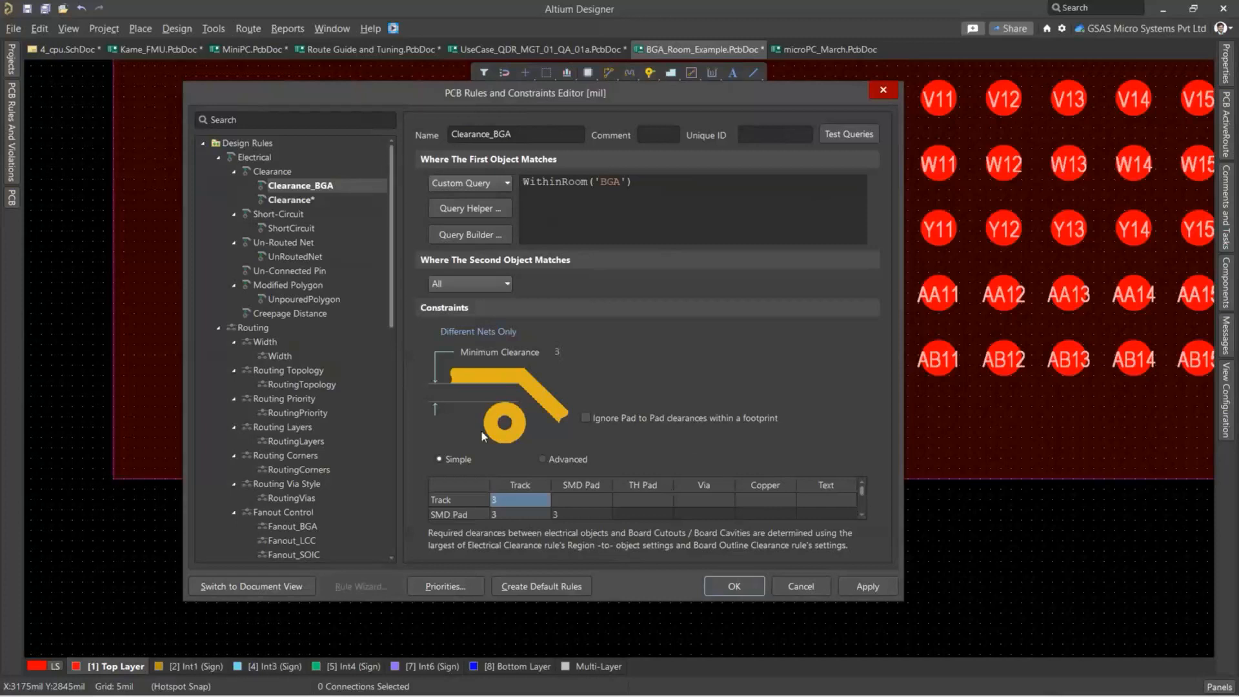
Add a new routing width rule and name it Width_BGA.
right_click(282, 358)
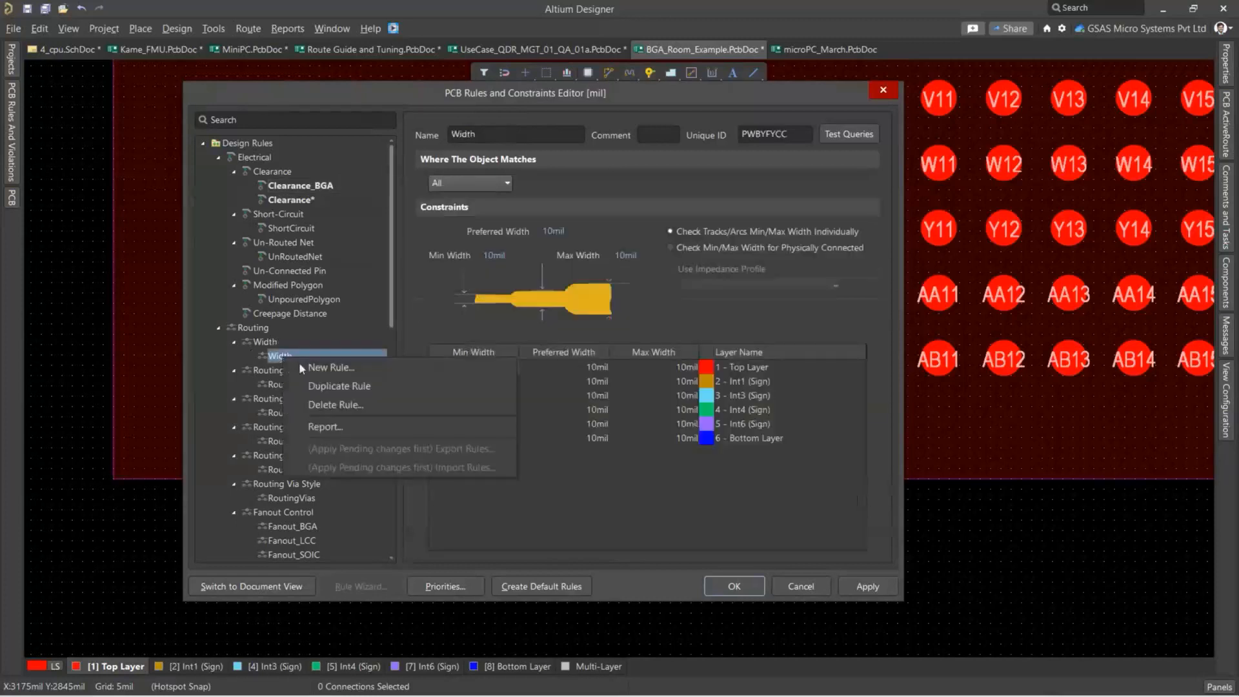
left_click(308, 368)
left_click(293, 358)
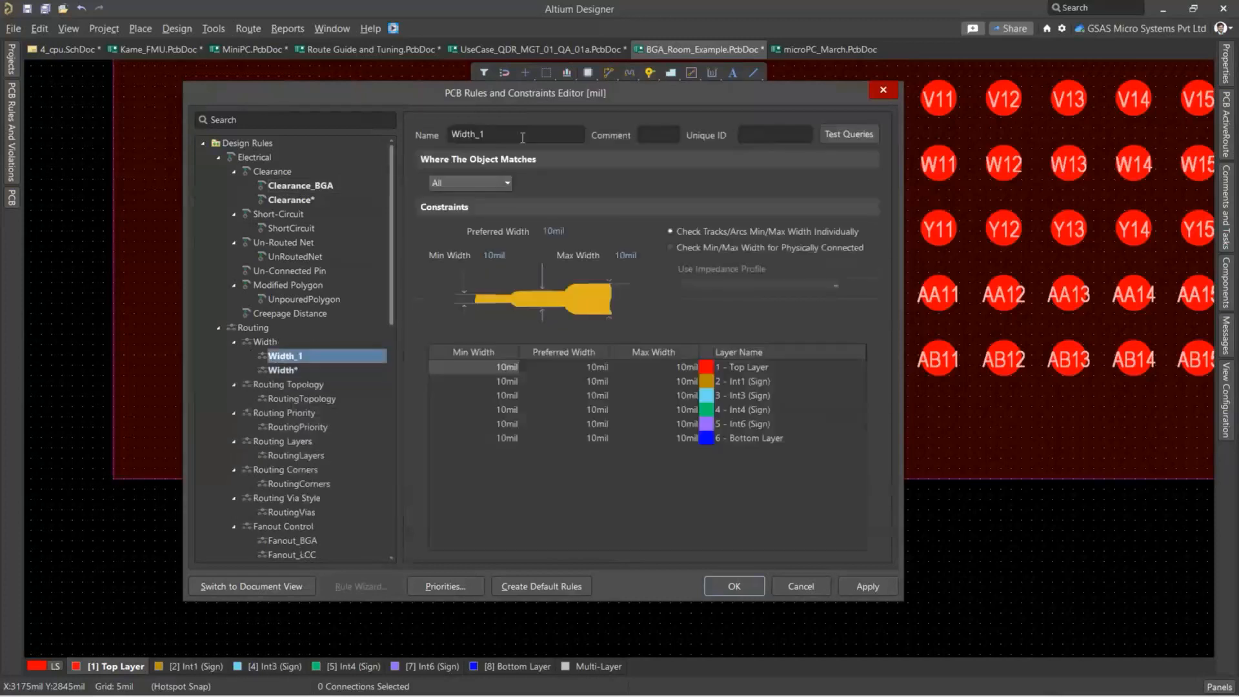
left_click(526, 133)
key("BackSpace")
type("B")
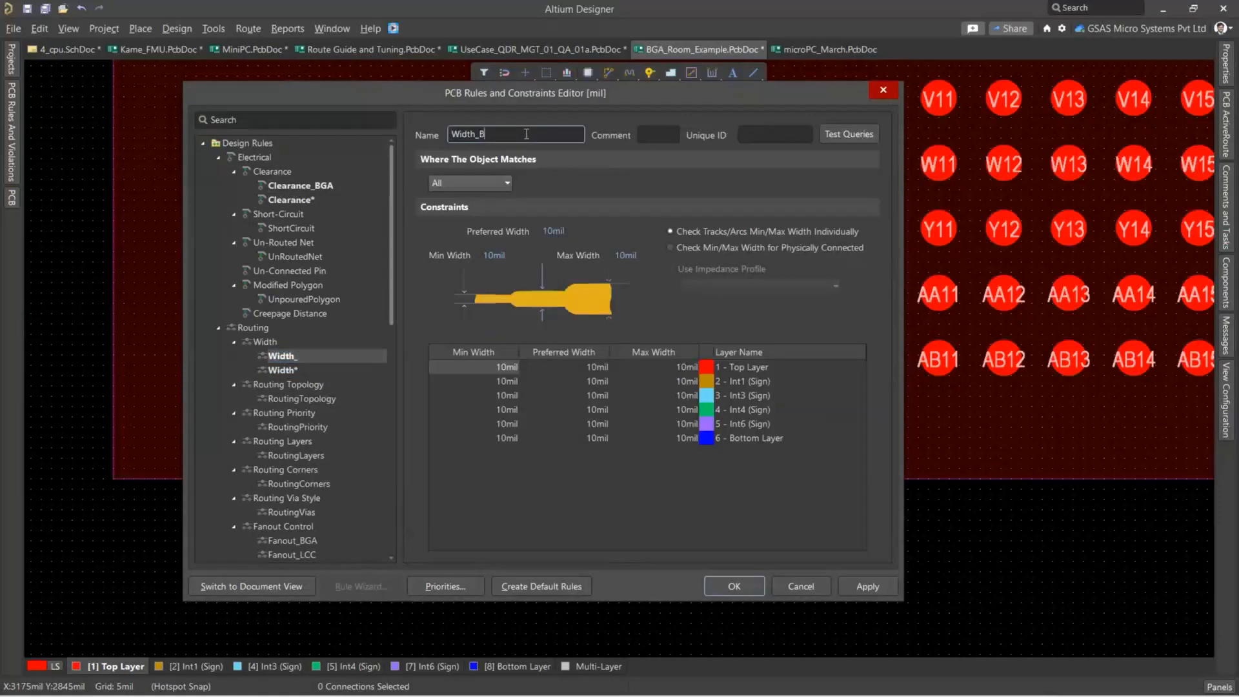
type("GA")
Scope the Width_BGA rule to the custom query WithinRoom('BGA').
left_click(466, 183)
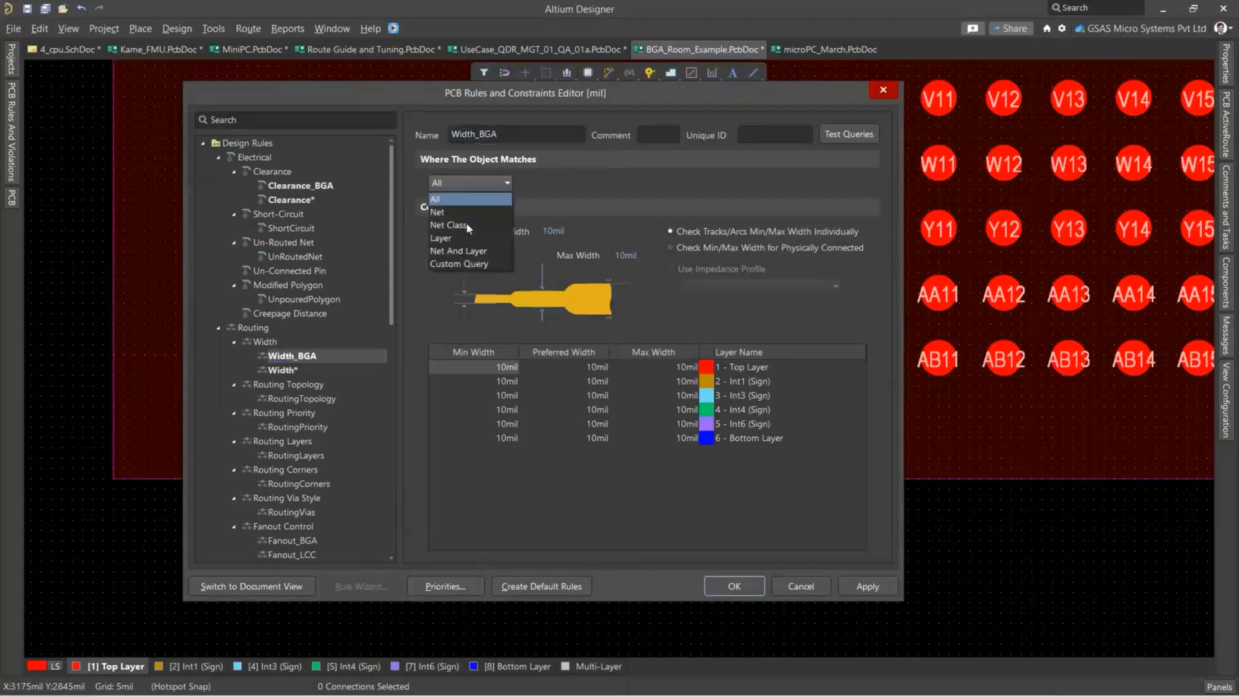
left_click(459, 264)
type("with")
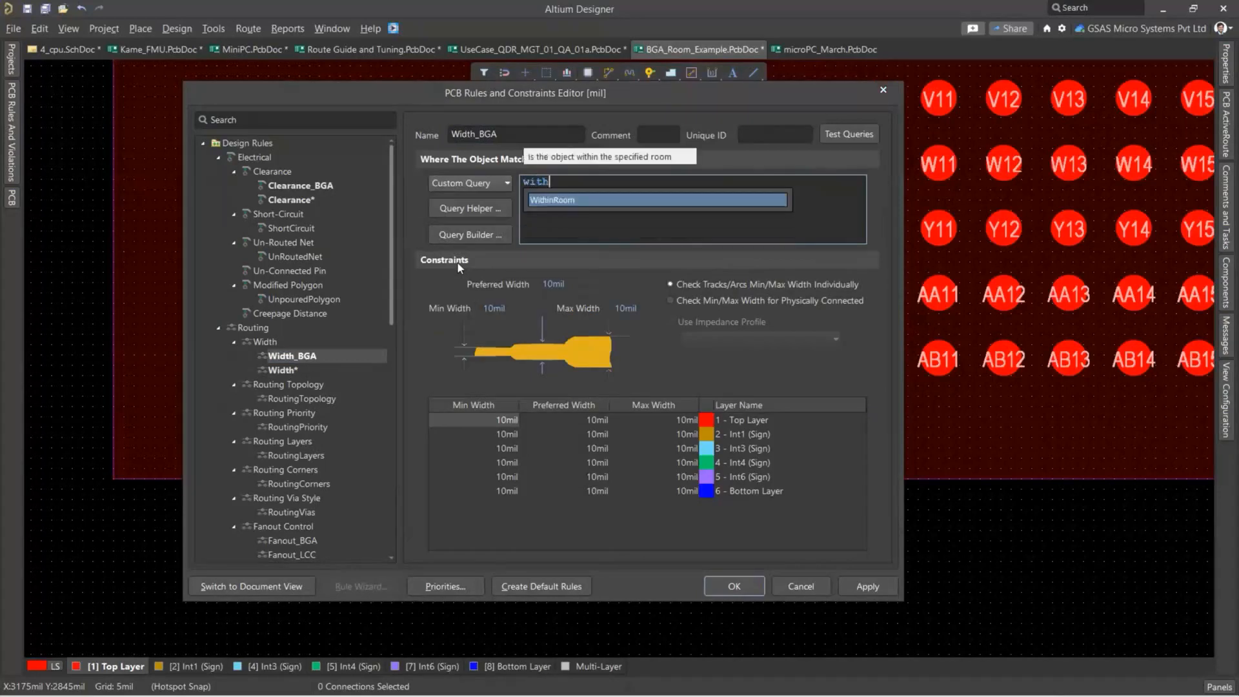
double_click(561, 202)
double_click(622, 202)
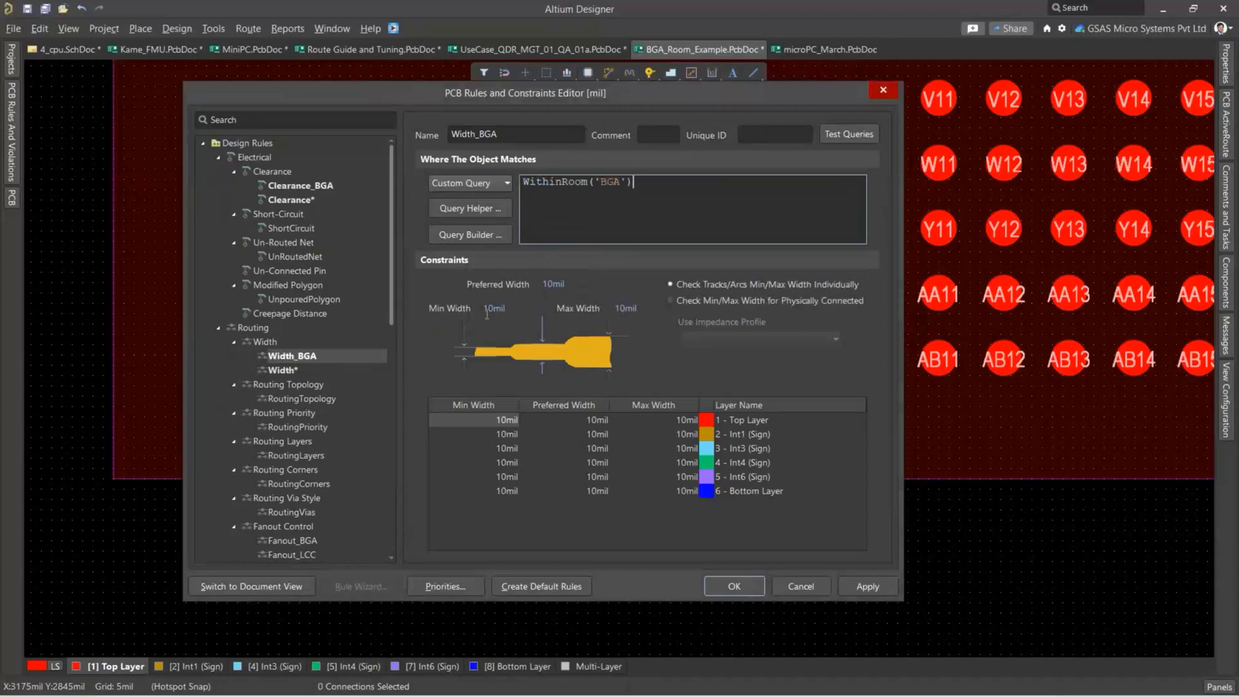
Set the minimum, preferred and maximum widths of the Width_BGA rule to 3 mil.
left_click_drag(495, 308, 467, 315)
type("3")
double_click(548, 284)
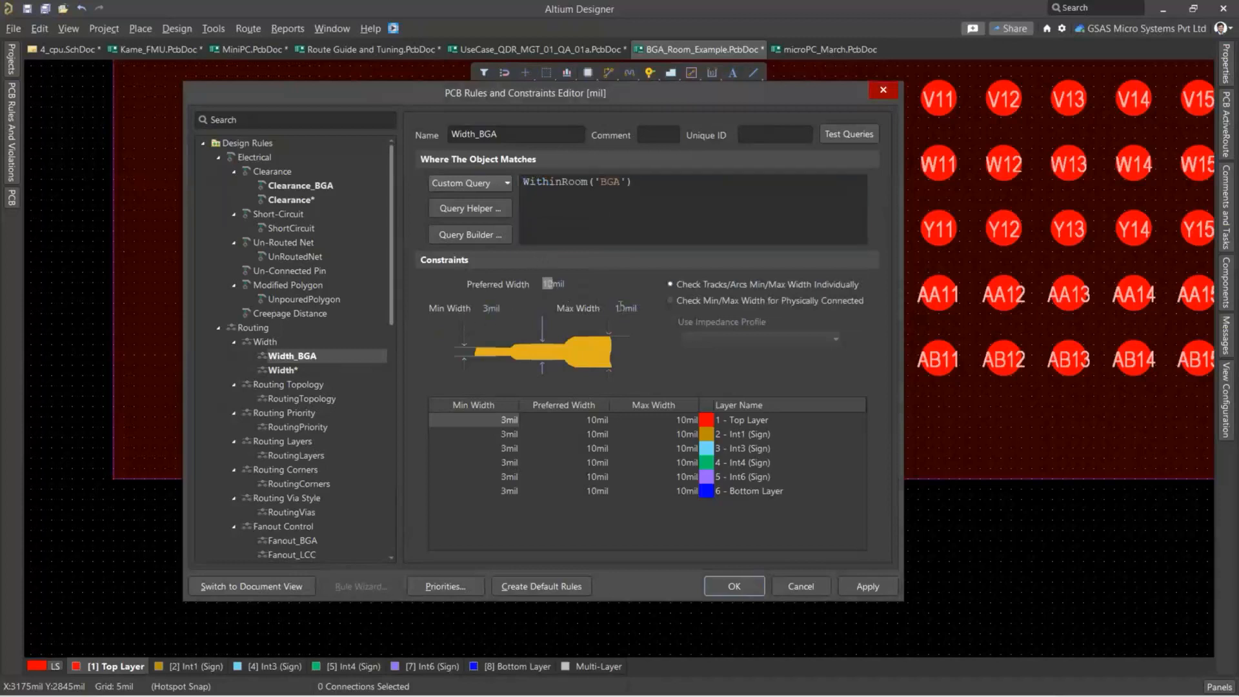
type("3")
double_click(619, 308)
type("3")
Add a new Routing Via Style rule and name it RoutingVias_BGA.
scroll(319, 297, "down", 3)
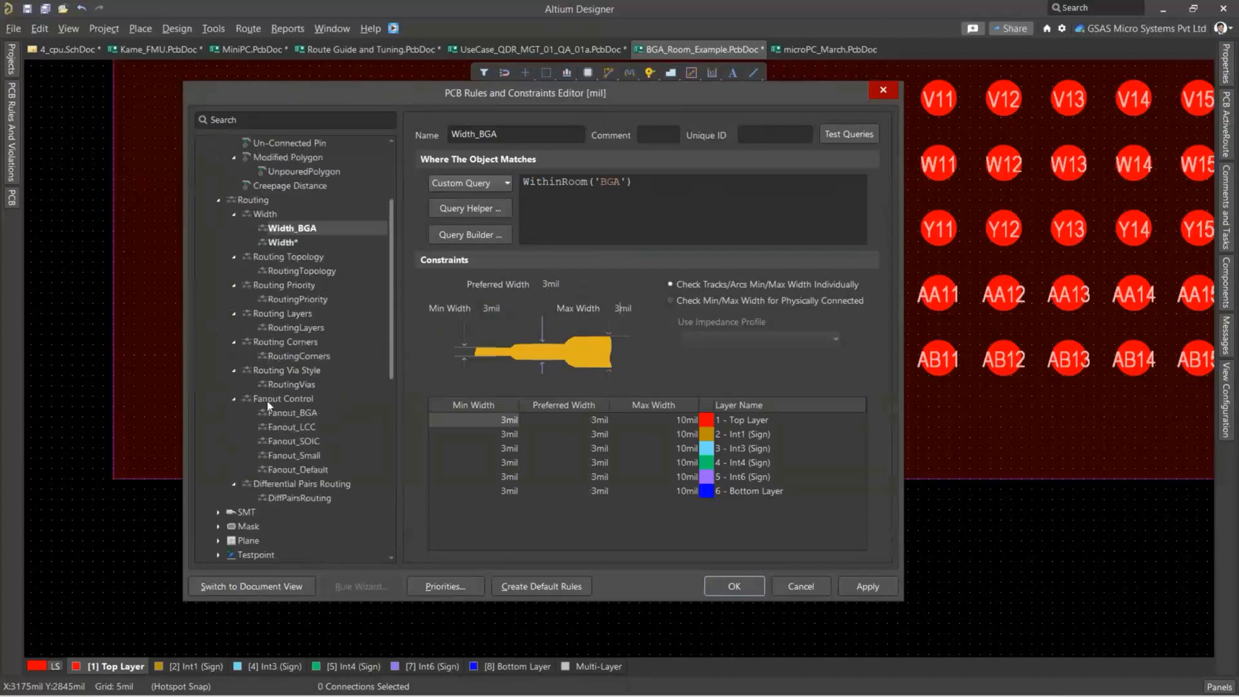
right_click(302, 386)
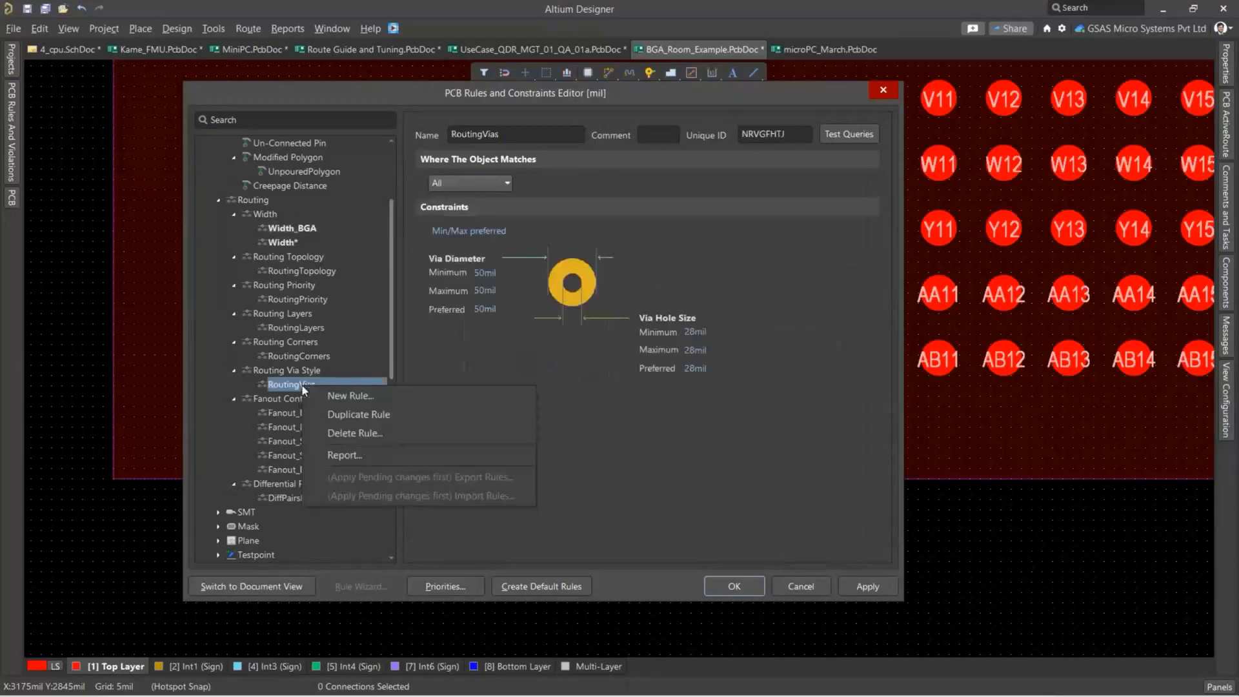
left_click(319, 396)
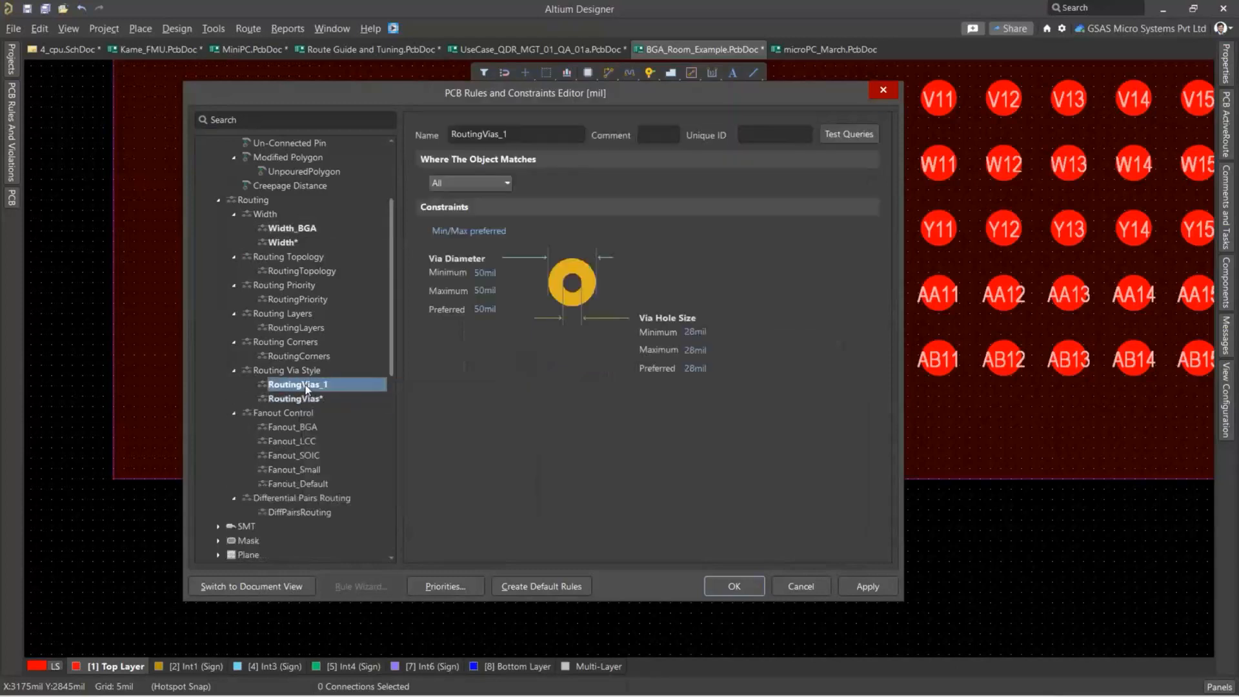
double_click(539, 134)
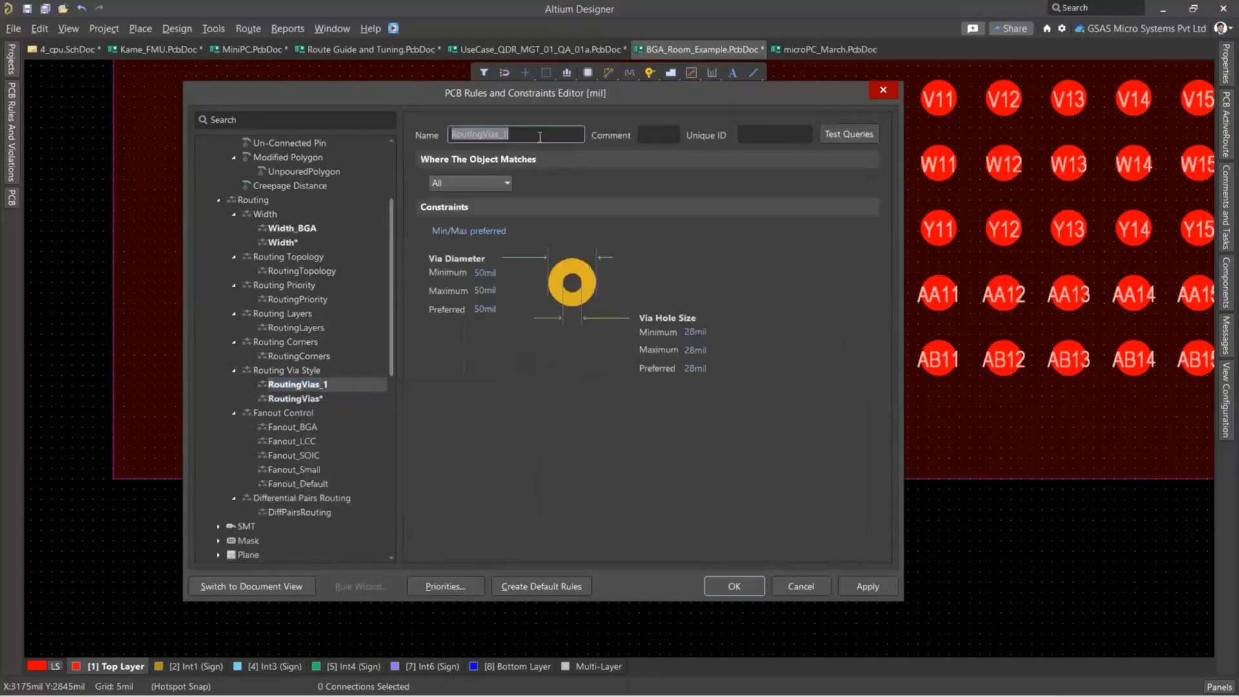
left_click(539, 135)
key("BackSpace")
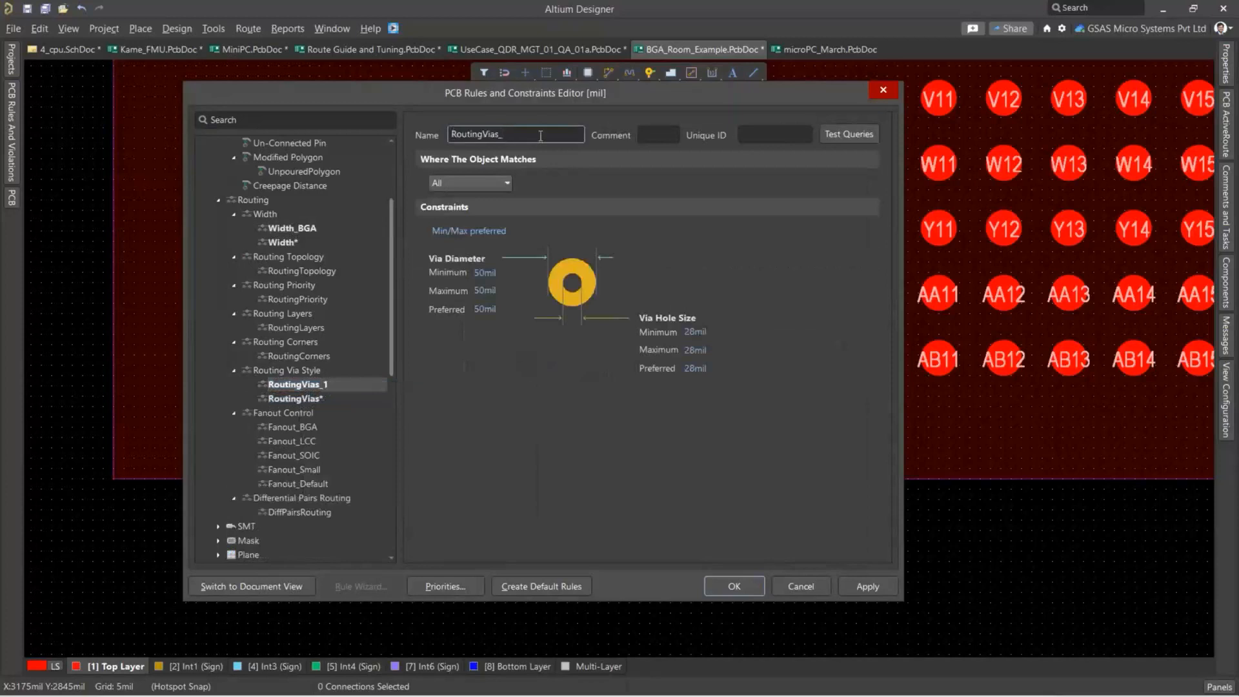
type("BGA")
Scope the RoutingVias_BGA rule to the custom query WithinRoom('BGA').
left_click(487, 180)
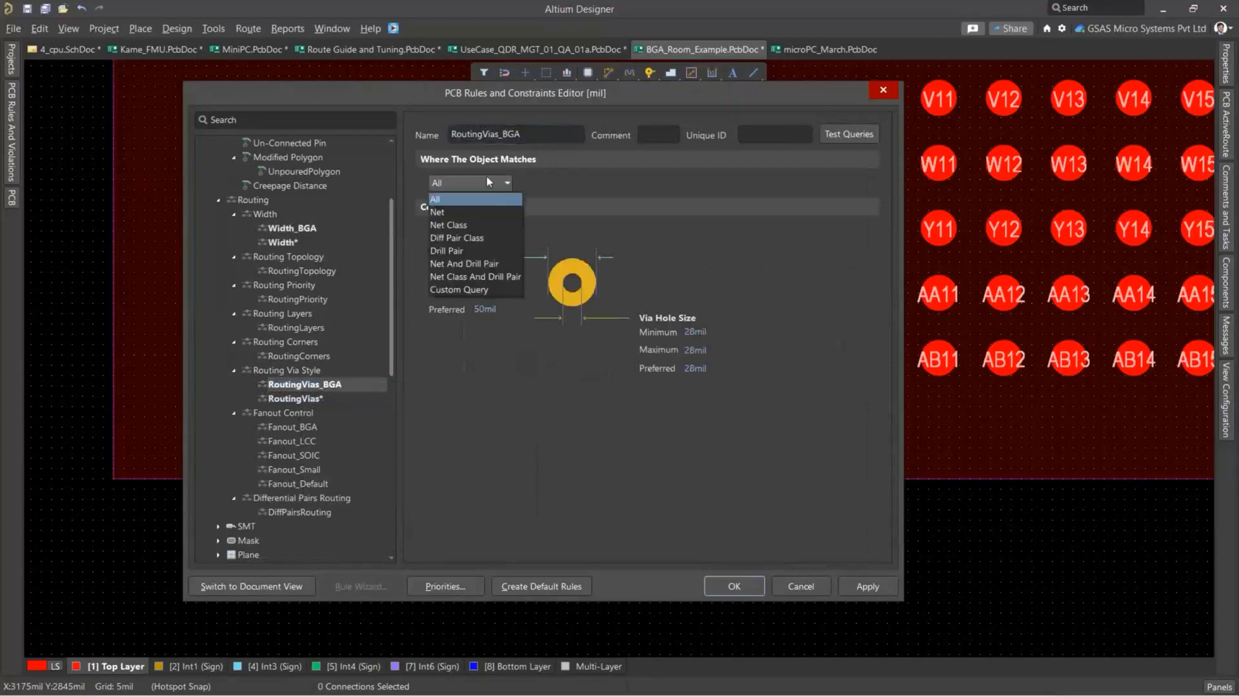
left_click(474, 290)
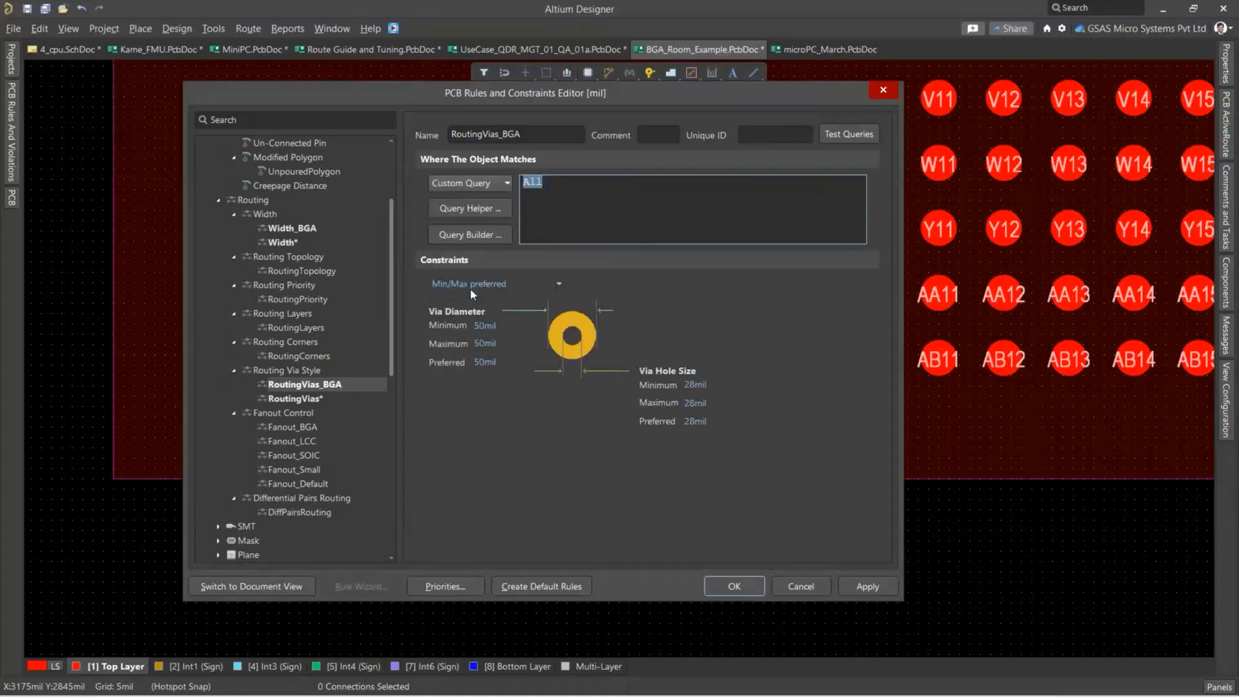
type("with")
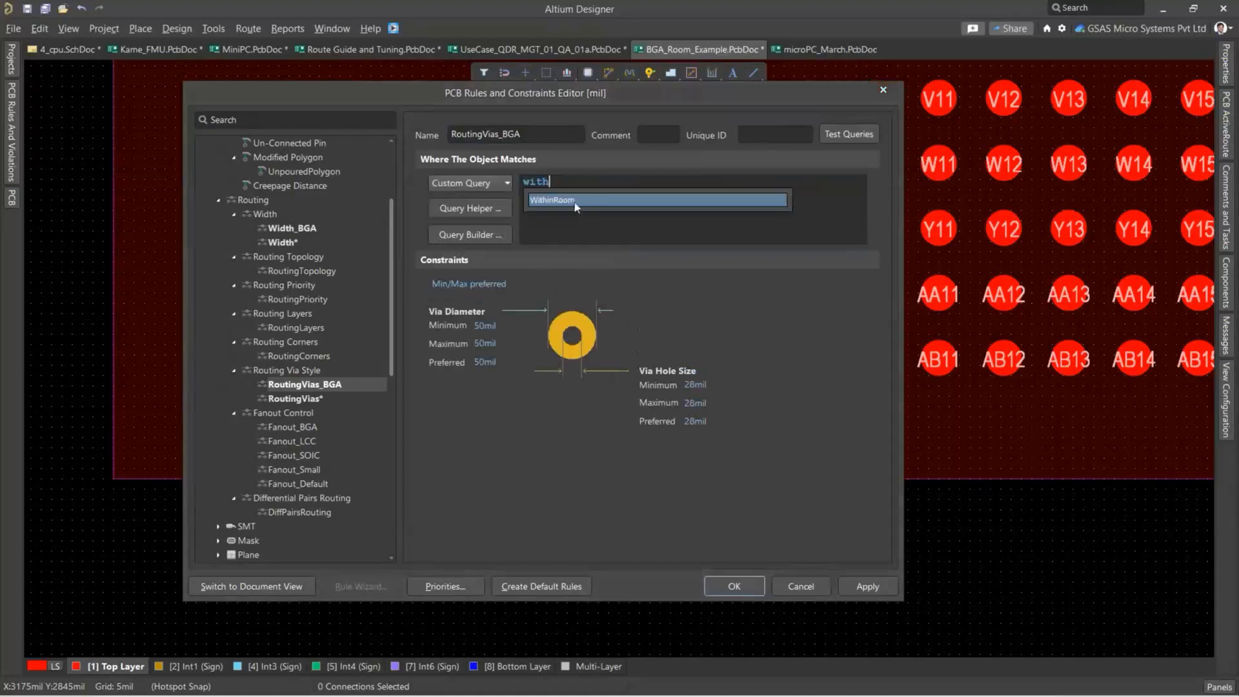
double_click(616, 205)
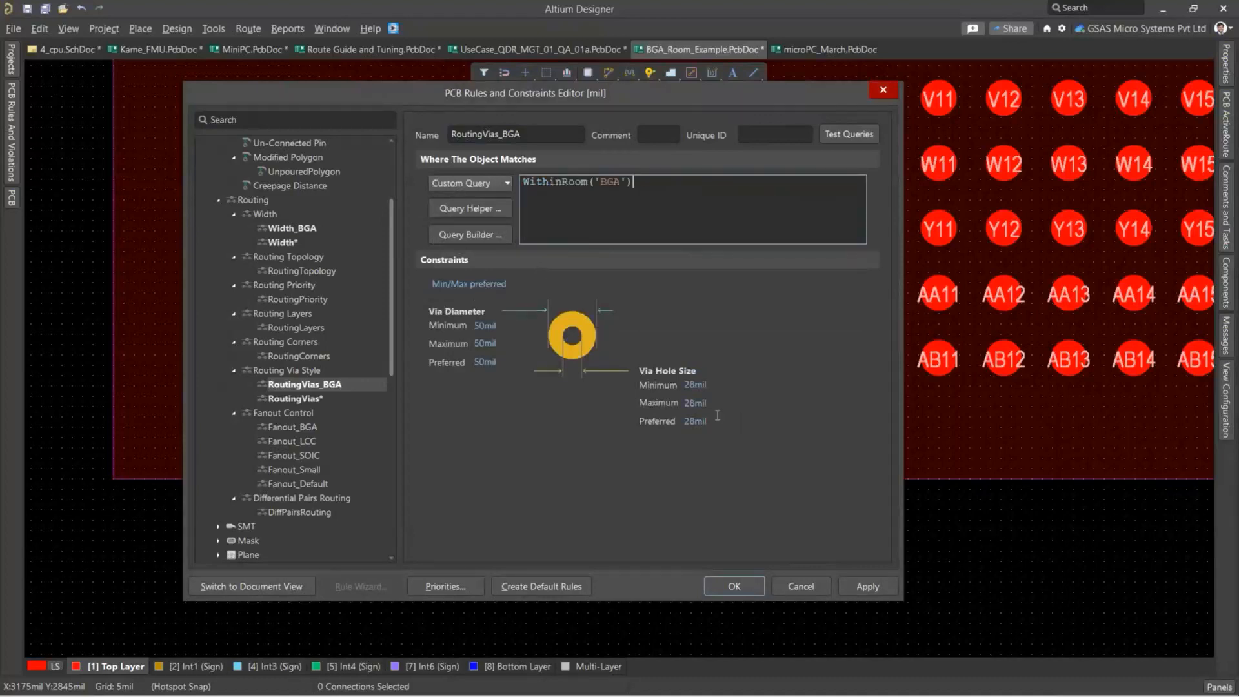
Set the RoutingVias_BGA rule's via hole sizes to 10 mil and its via diameters to 19 mil.
left_click(688, 385)
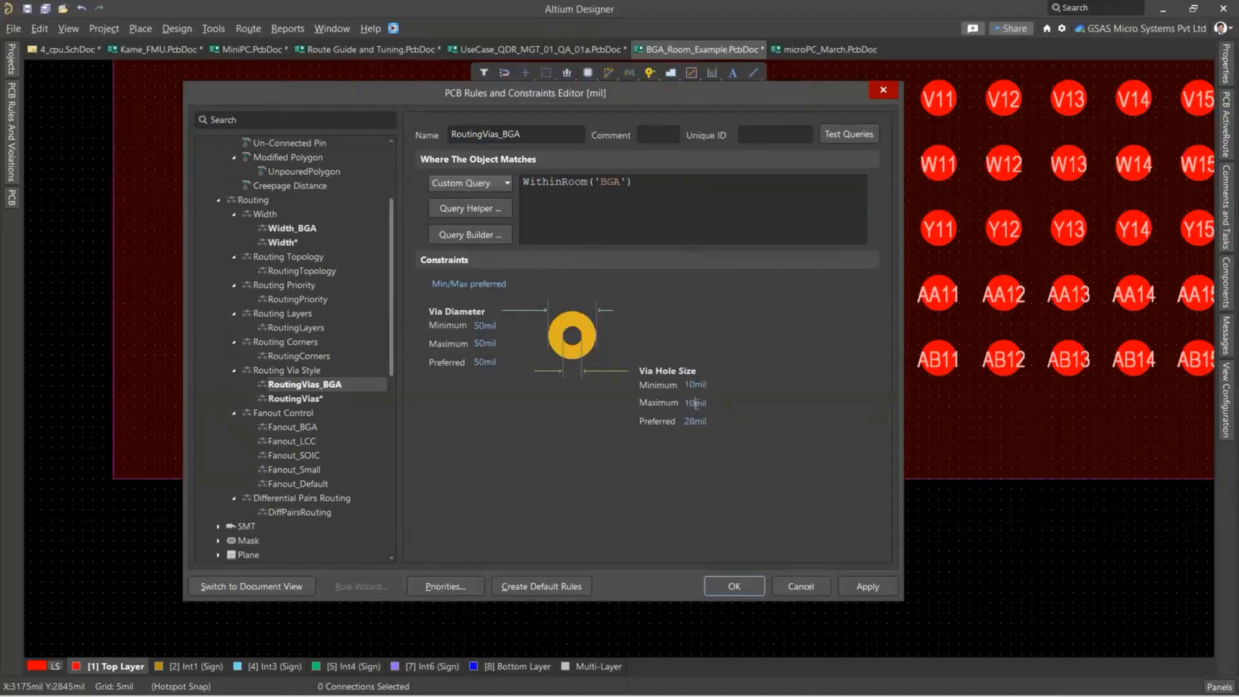
key("Tab")
type("1")
left_click(486, 326)
type("19")
left_click_drag(481, 365, 460, 370)
Keep the Fanout_BGA rule's fanout style on Auto, apply all rule changes and close the rules editor.
left_click(310, 428)
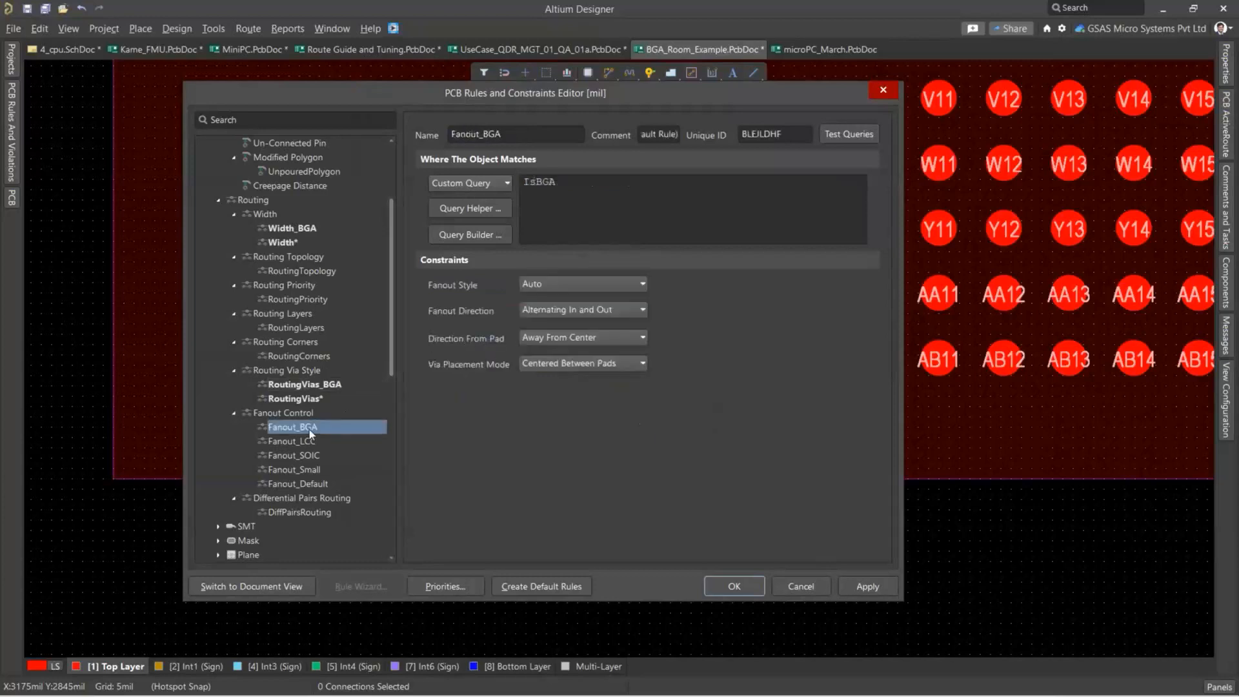
left_click(561, 283)
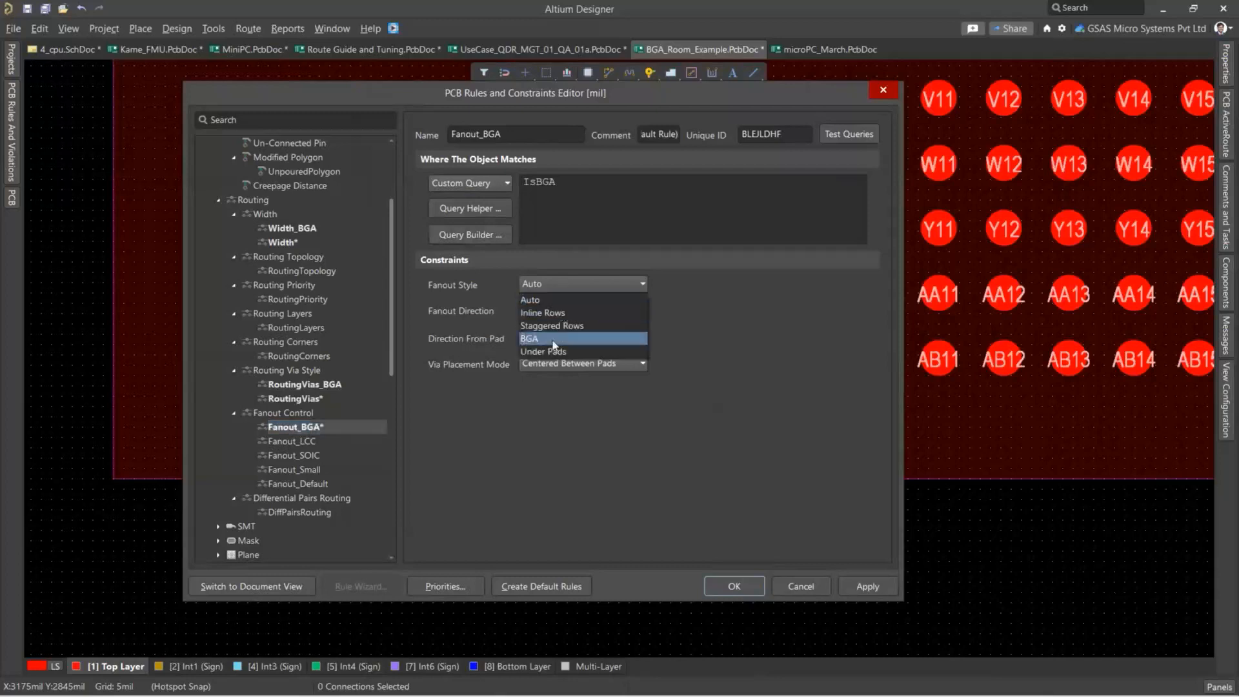
left_click(548, 297)
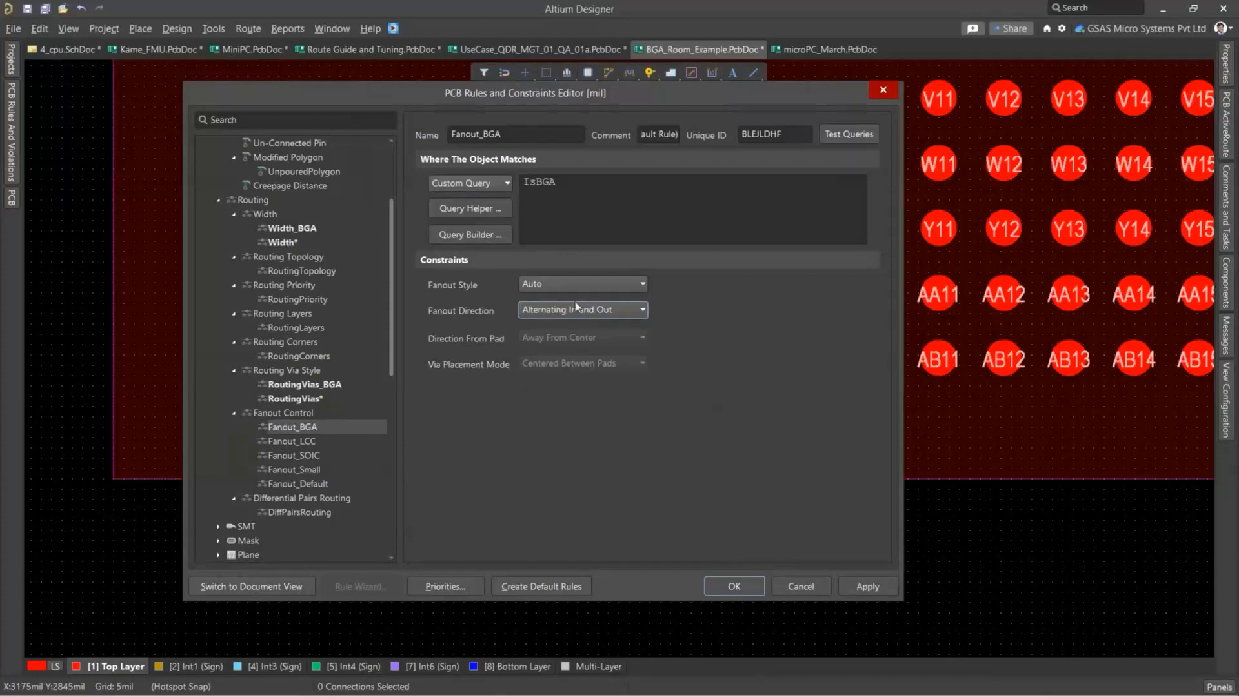
scroll(328, 243, "up", 3)
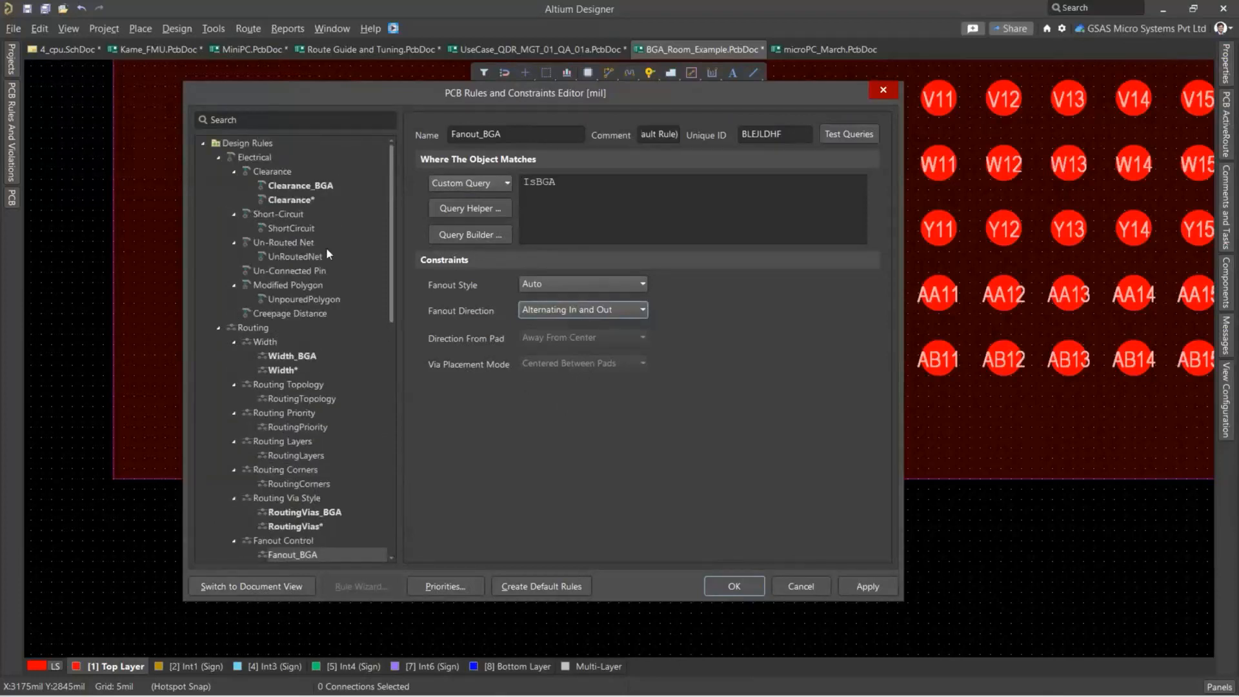
scroll(327, 250, "down", 2)
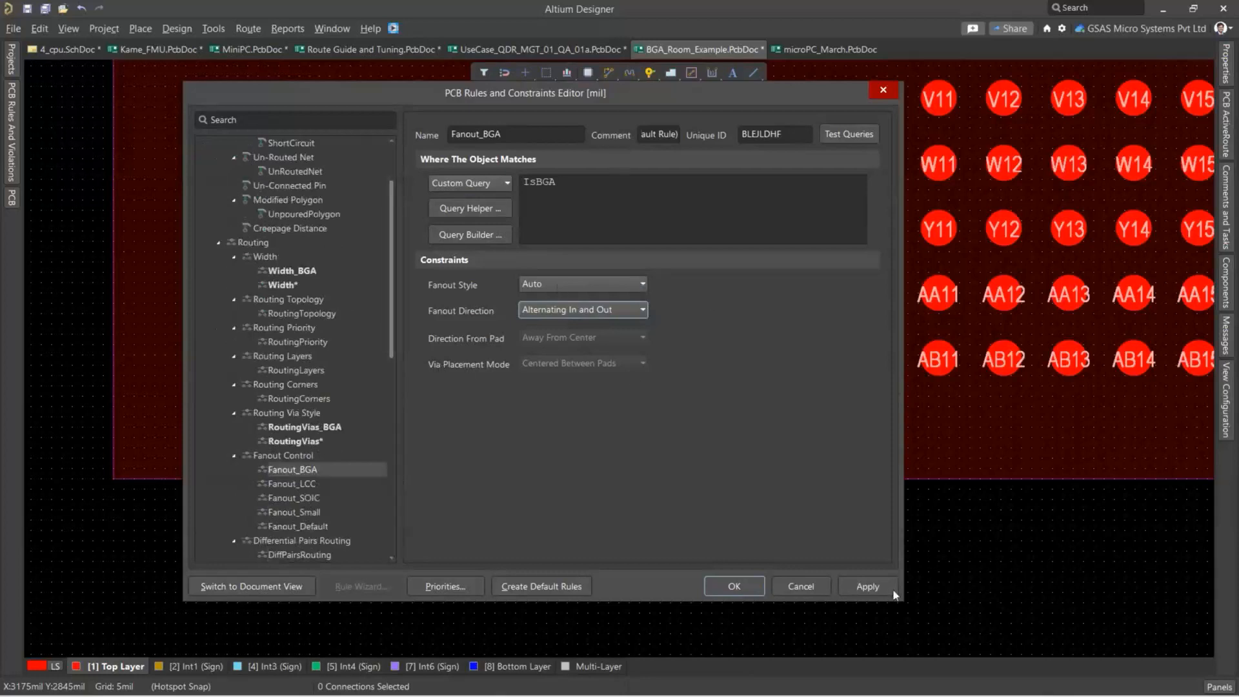
left_click(868, 586)
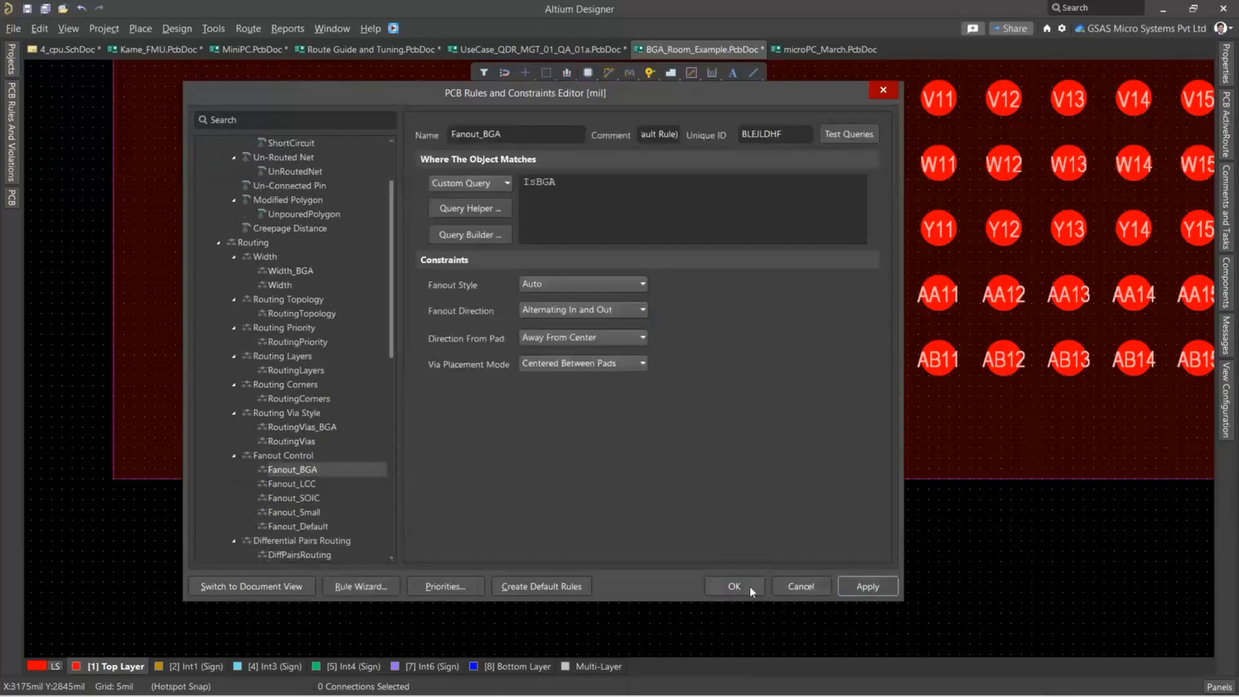
left_click(749, 586)
scroll(754, 556, "down", 3, "ctrl")
scroll(754, 557, "down", 2, "ctrl")
right_click_drag(806, 560, 541, 564)
scroll(636, 574, "down", 1, "ctrl")
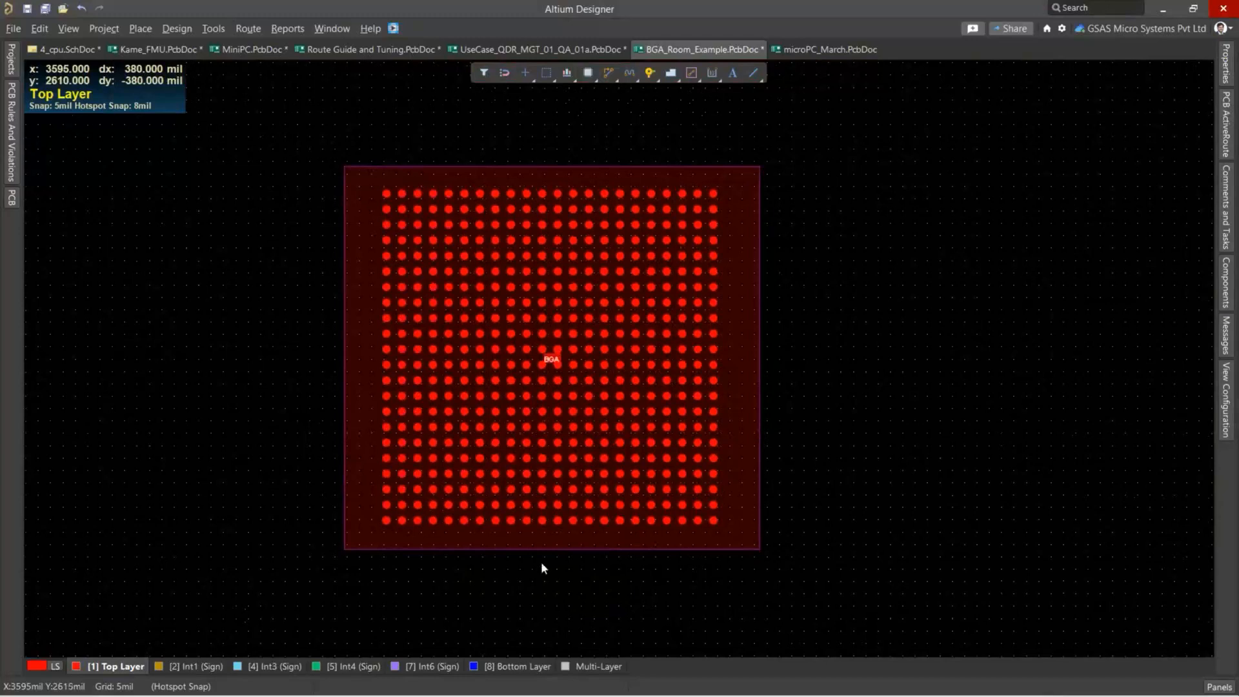
left_click(246, 28)
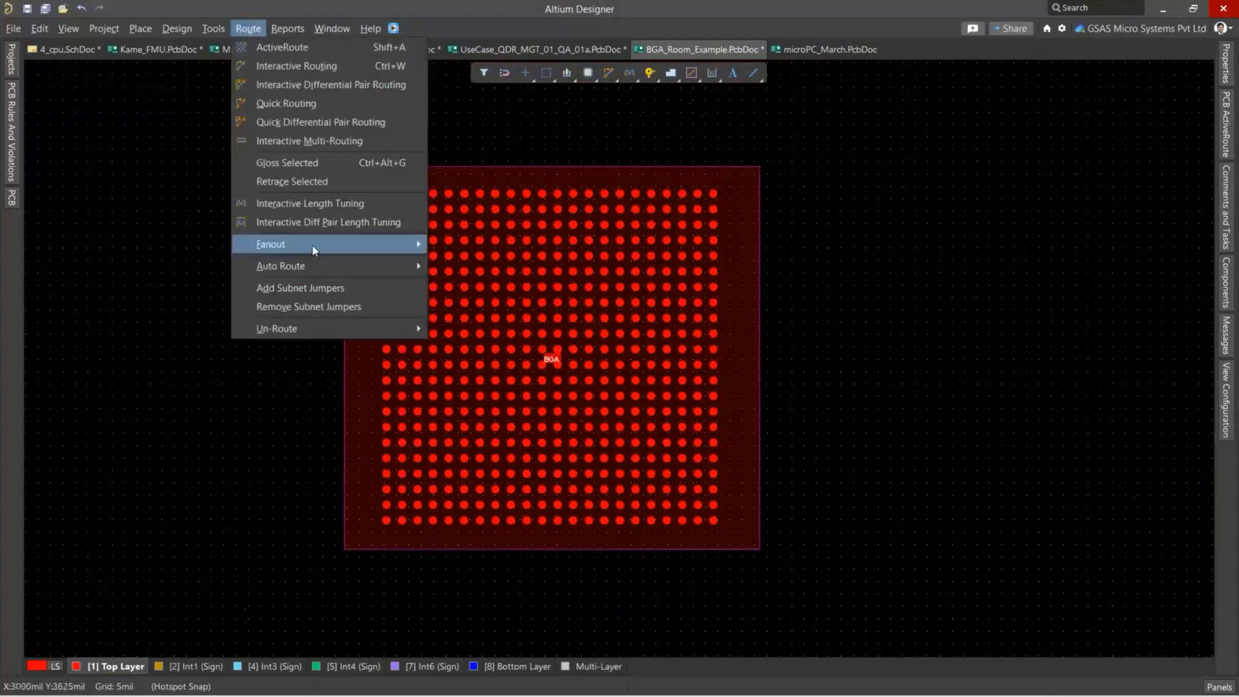
mouse_move(316, 250)
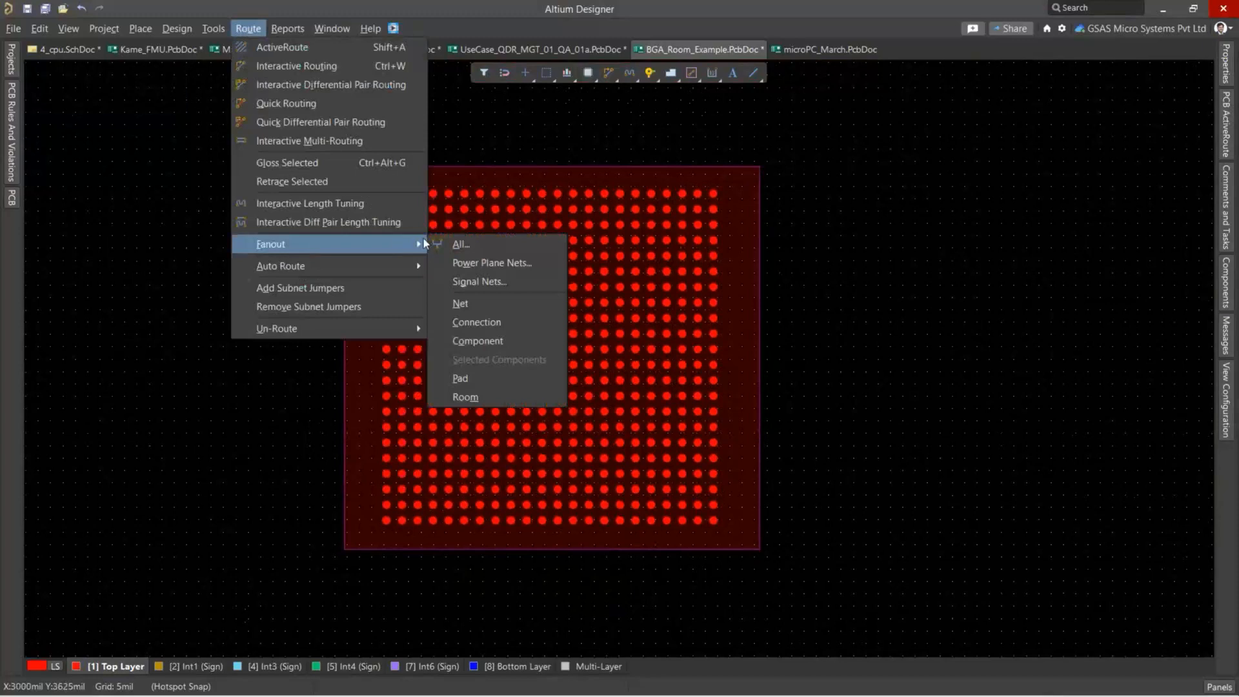
left_click(478, 341)
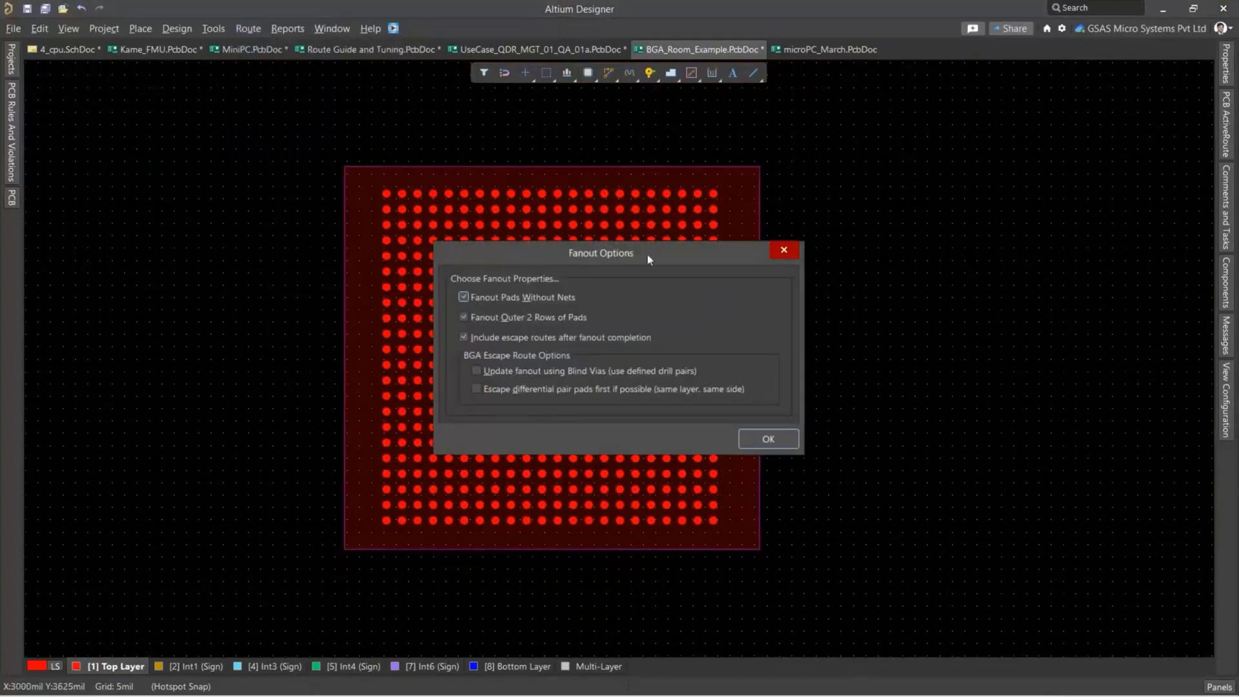
left_click_drag(635, 255, 621, 198)
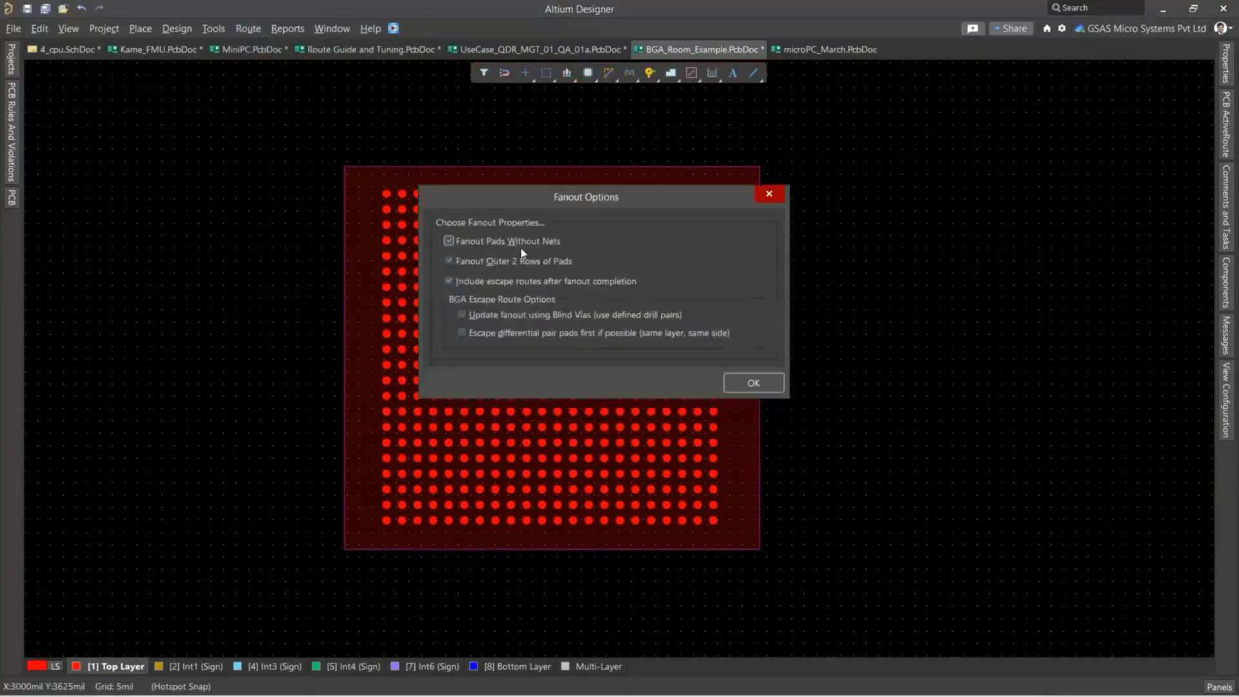
left_click_drag(488, 203, 678, 206)
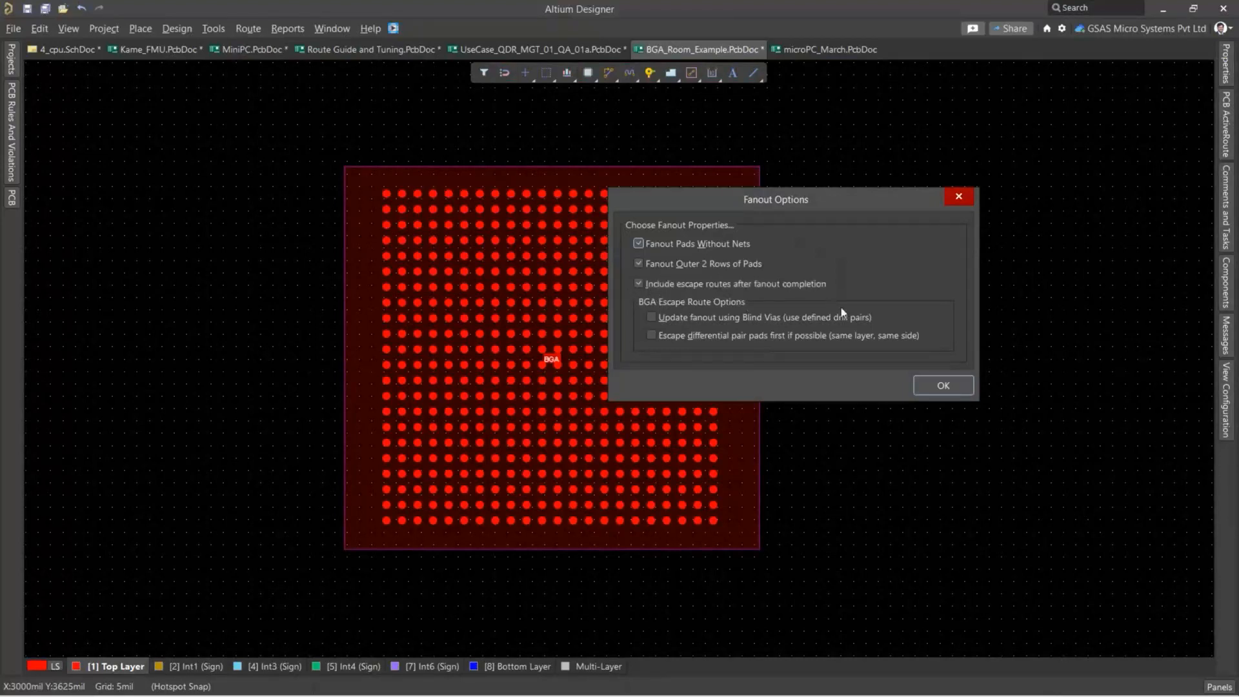
left_click(943, 386)
scroll(571, 211, "up", 5, "ctrl")
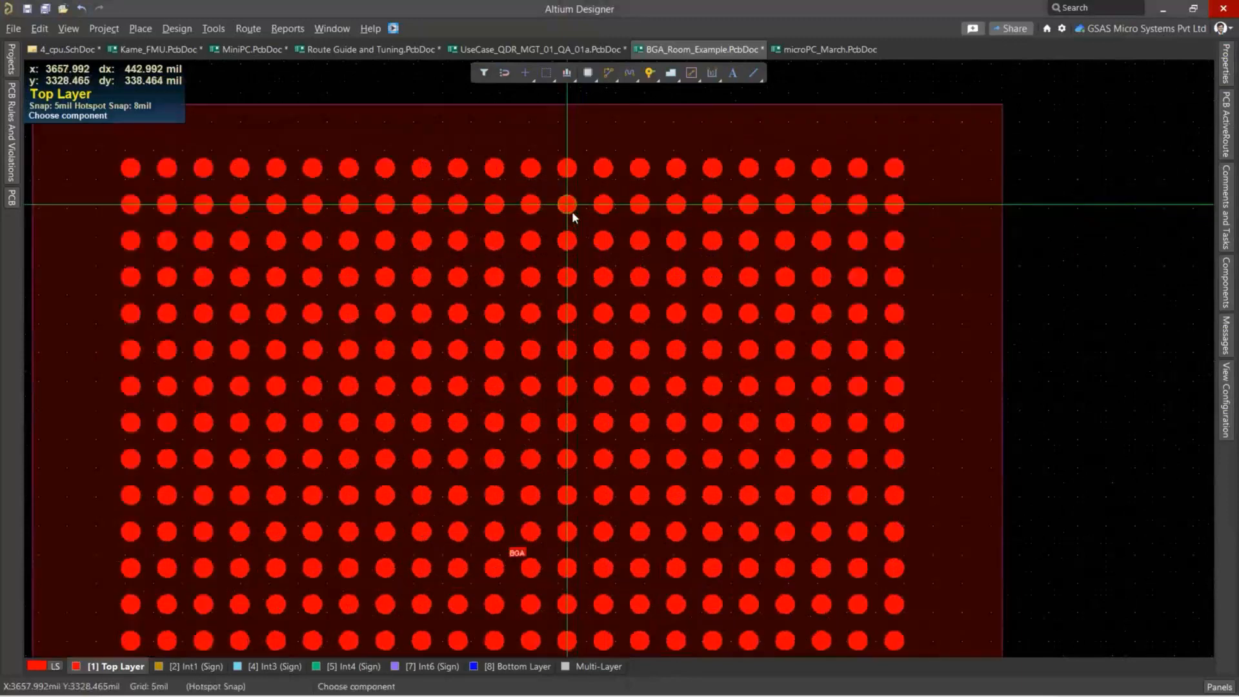
scroll(973, 160, "down", 5, "ctrl")
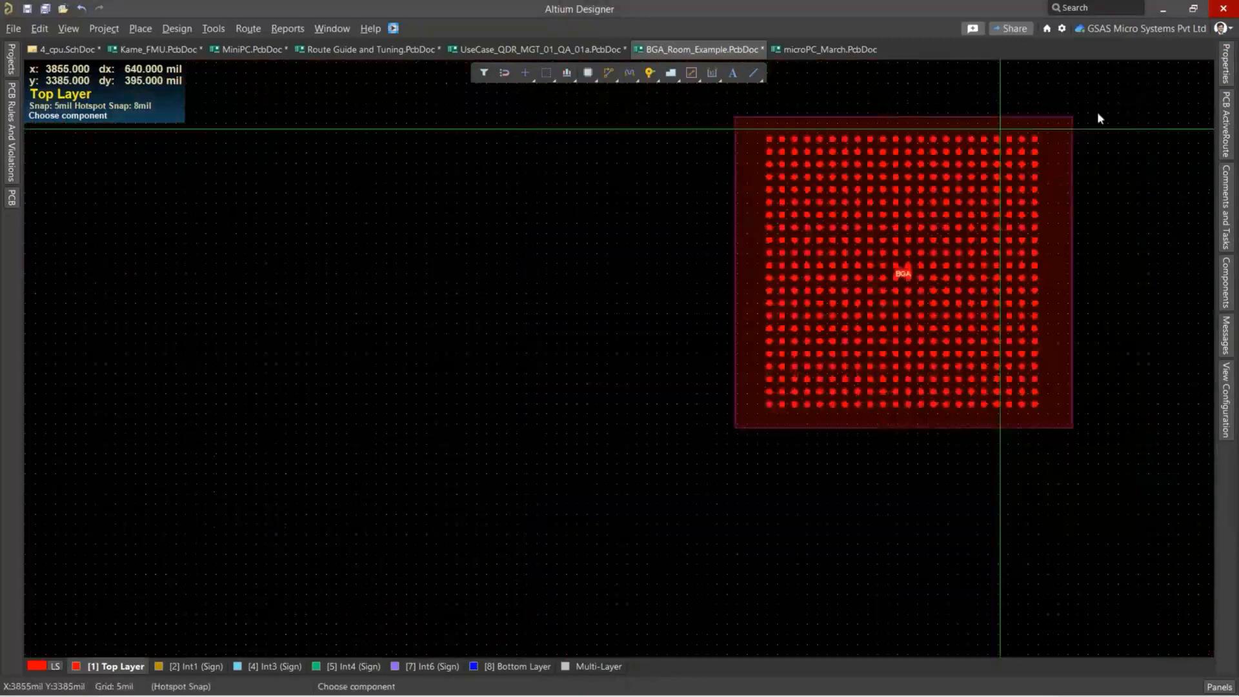
right_click(1119, 159)
right_click_drag(1127, 166, 808, 220)
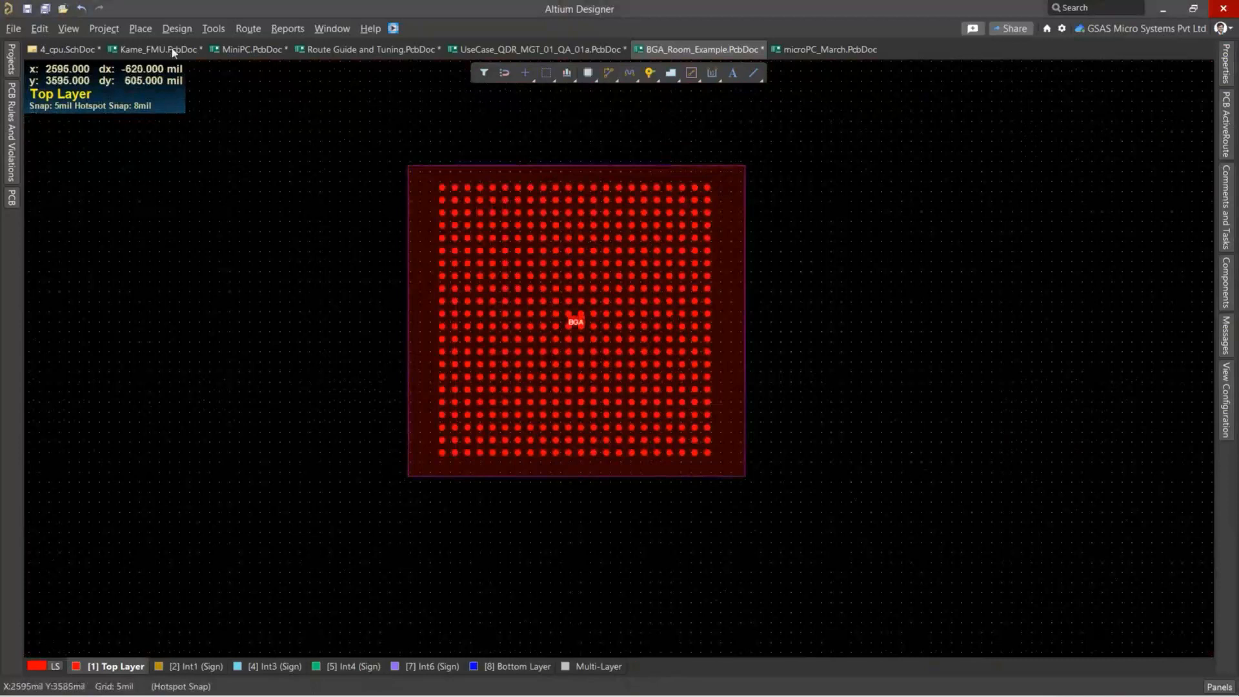
Add a net named NET in the Netlist Manager and assign all component pins to it.
left_click(177, 28)
mouse_move(229, 151)
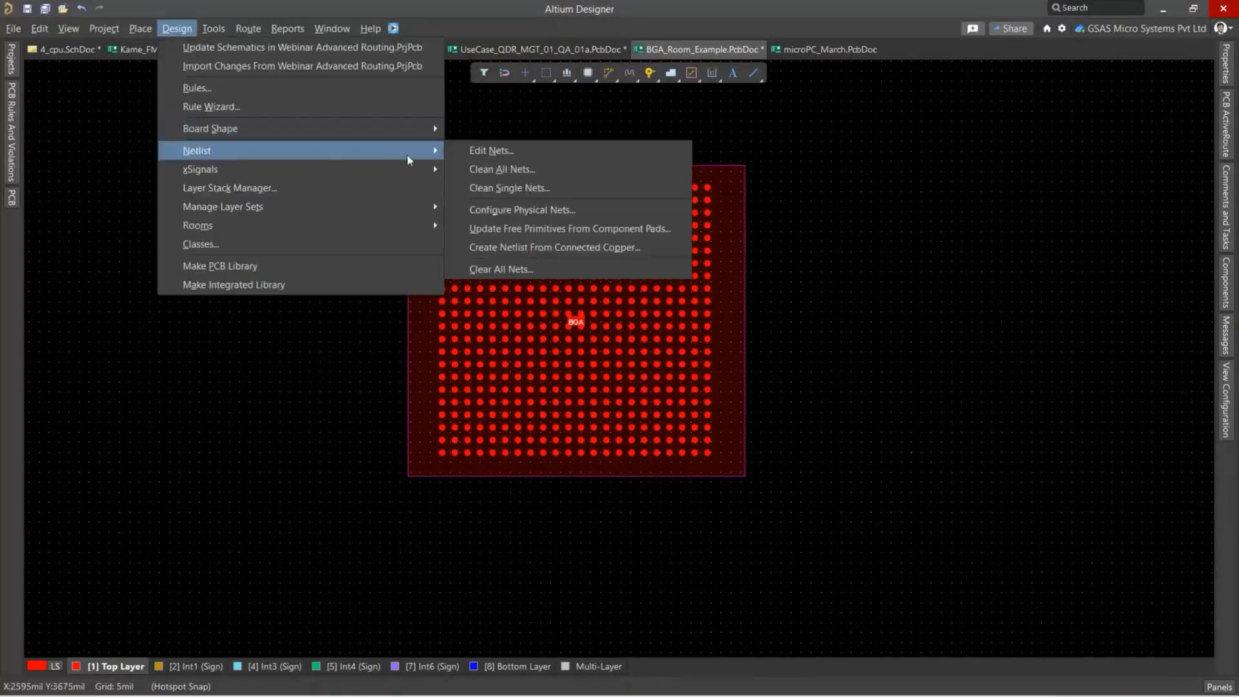
left_click(468, 151)
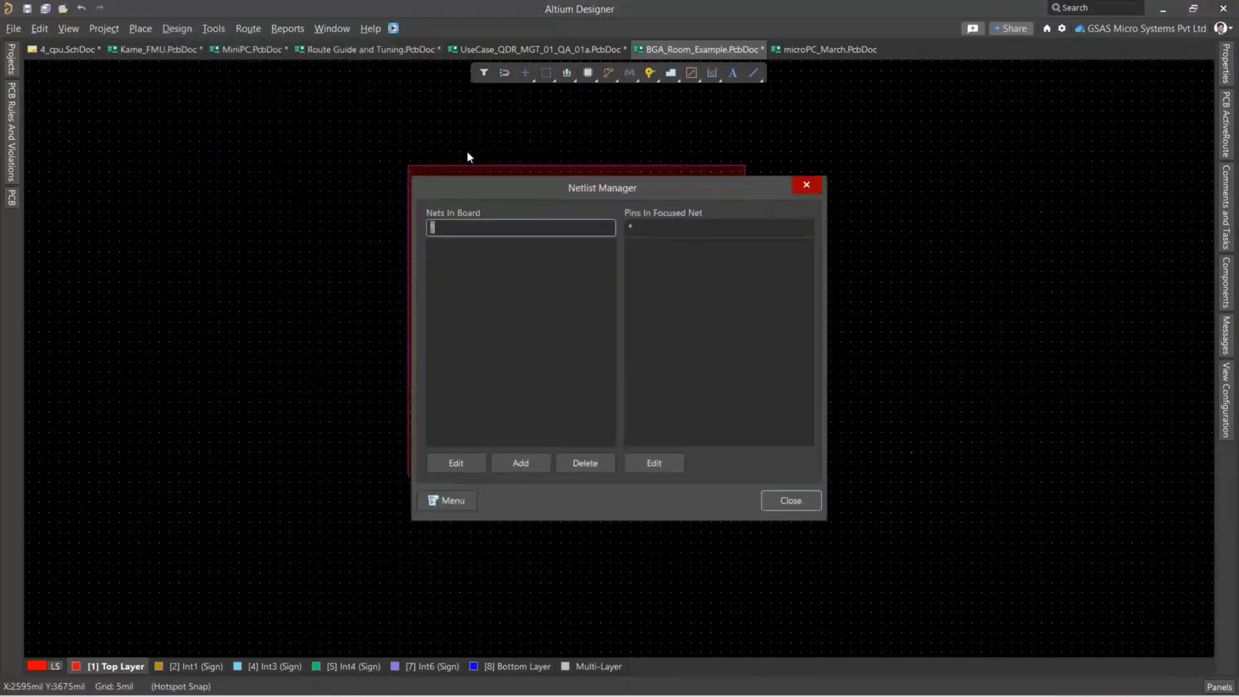
left_click(523, 462)
type("N")
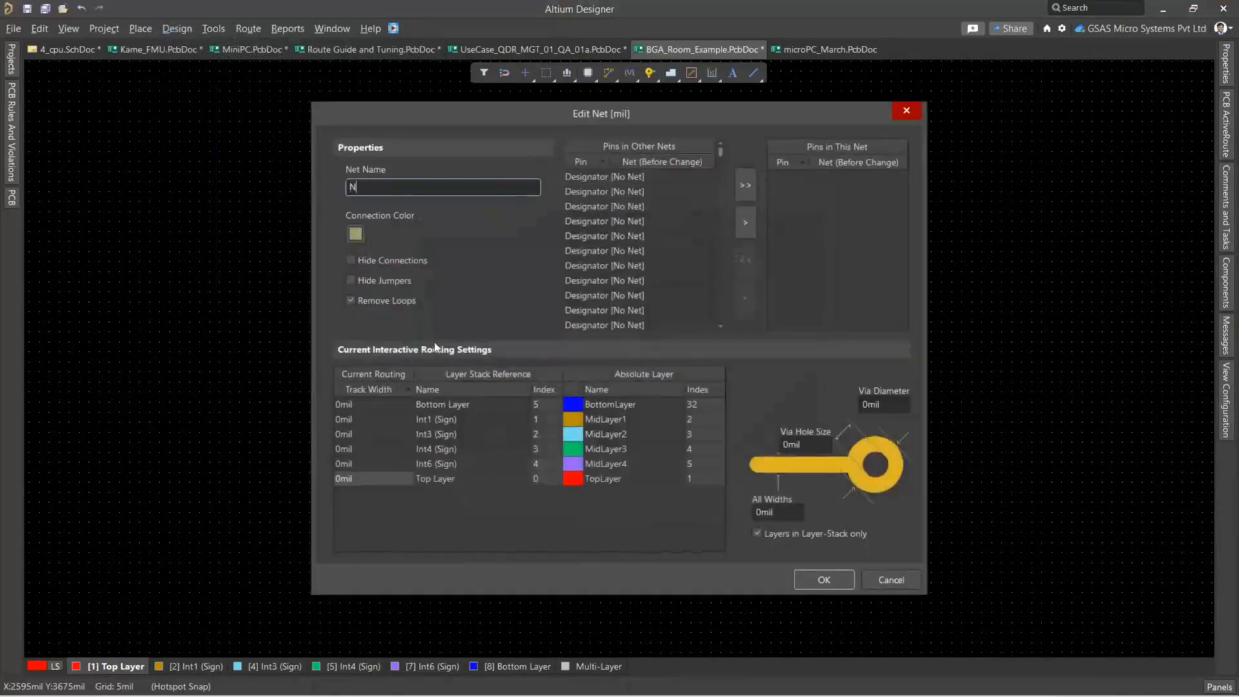
type("ET")
left_click(746, 186)
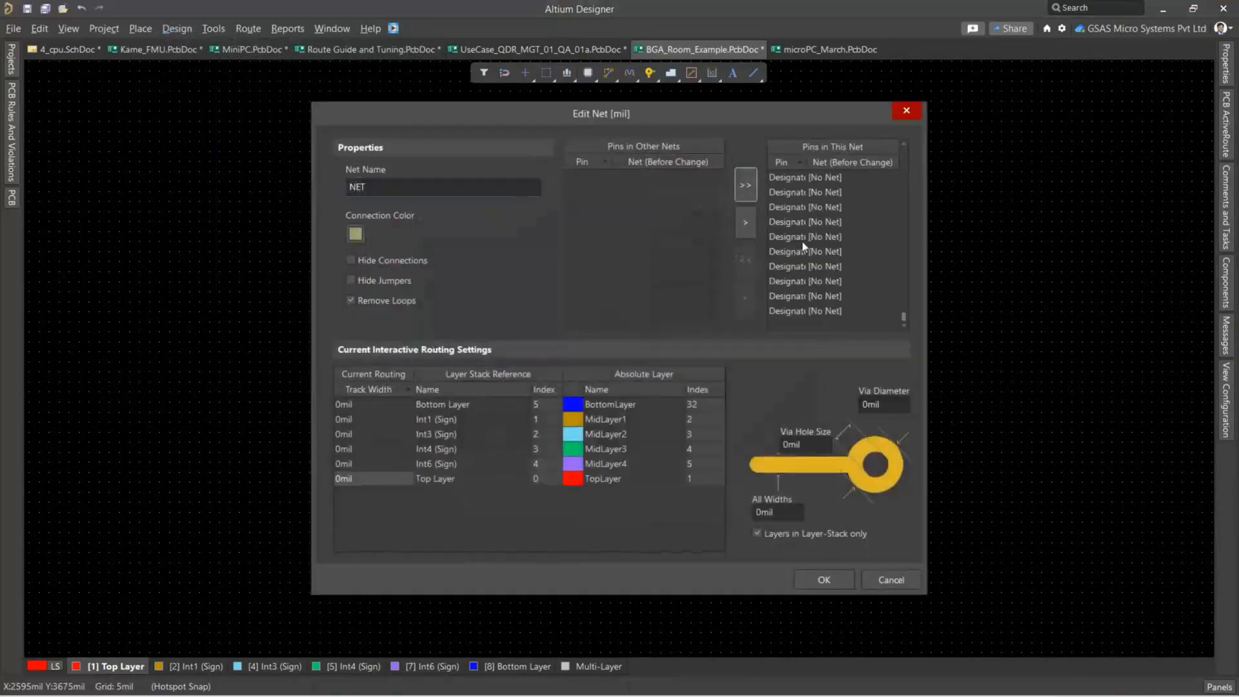
left_click(827, 582)
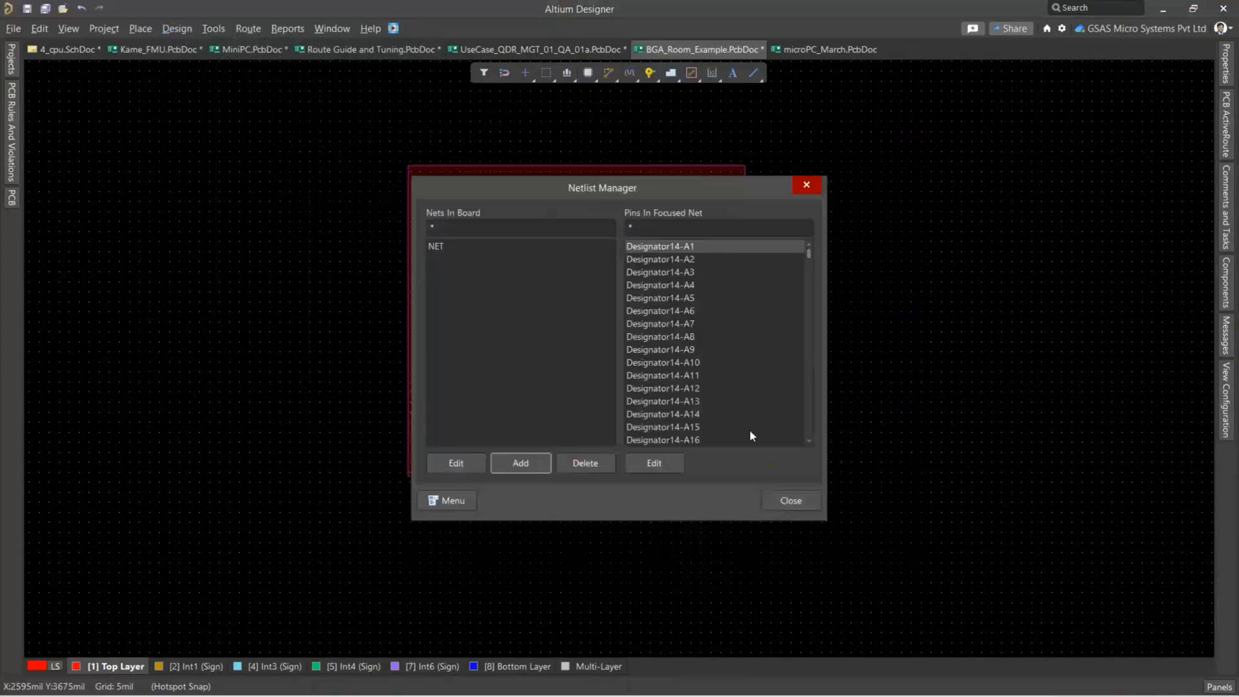
left_click(787, 504)
Fan out the BGA component, including pads without nets, the outer 2 rows of pads and escape routes after fanout completion.
scroll(467, 195, "up", 6, "ctrl")
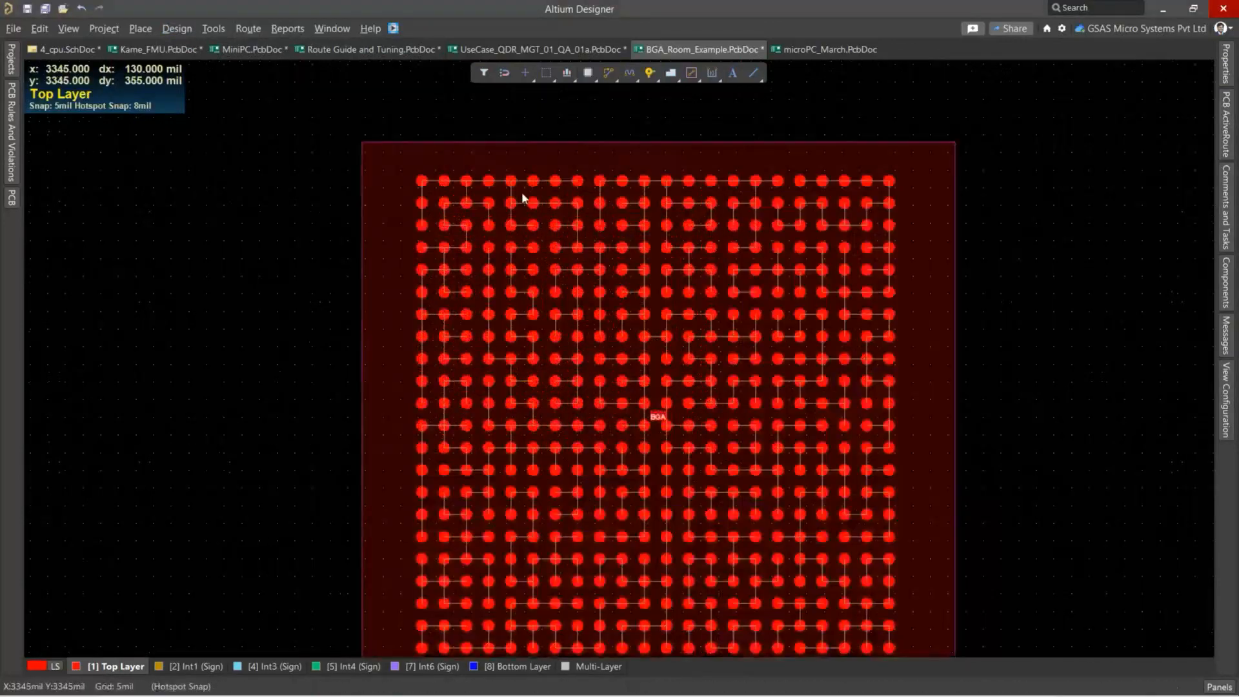
scroll(484, 191, "down", 6, "ctrl")
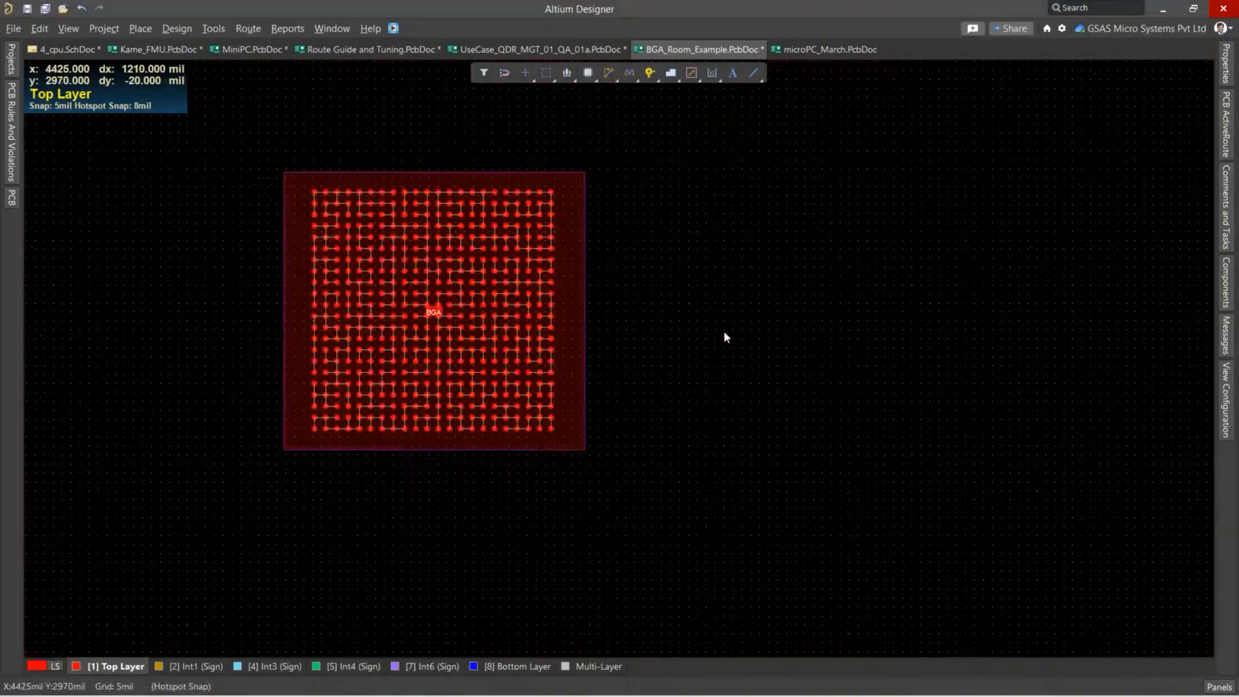
left_click(248, 29)
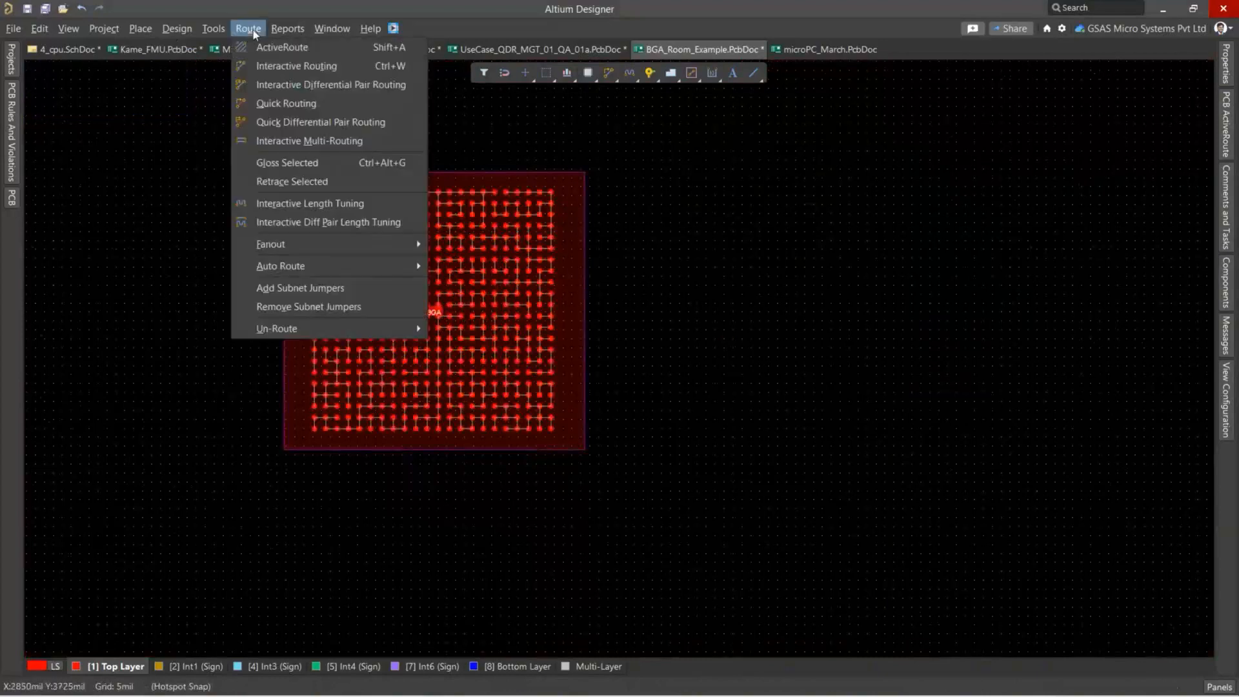
mouse_move(289, 247)
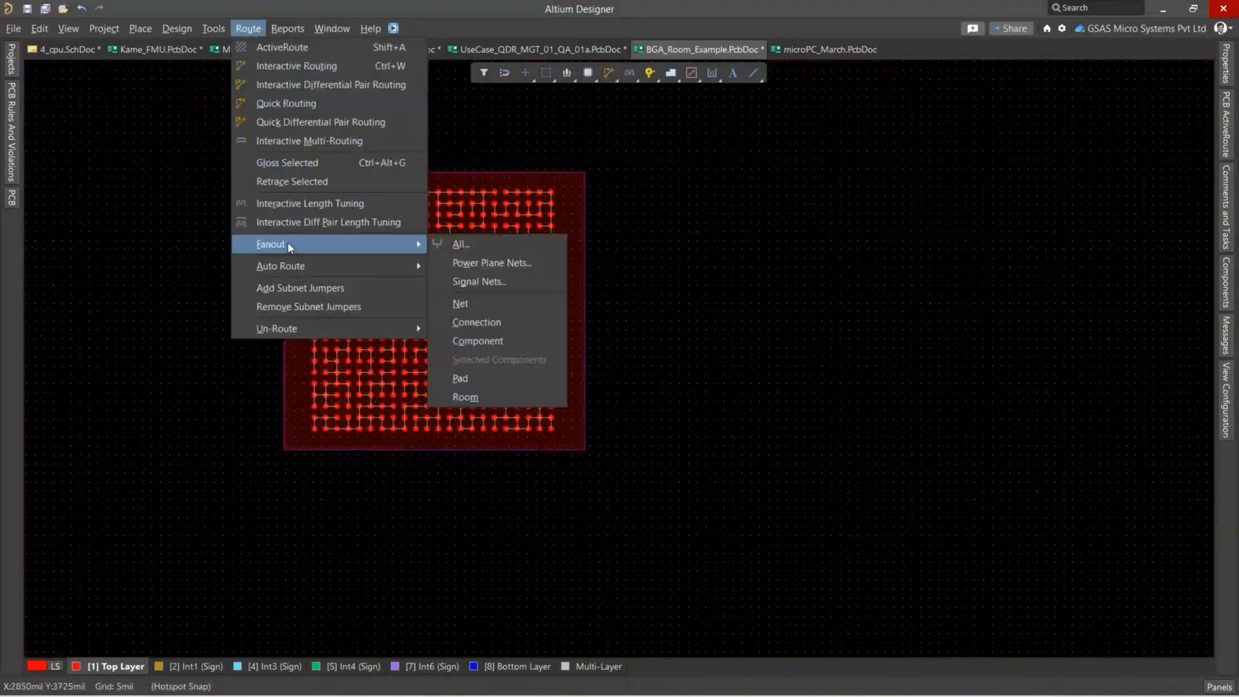
left_click(485, 340)
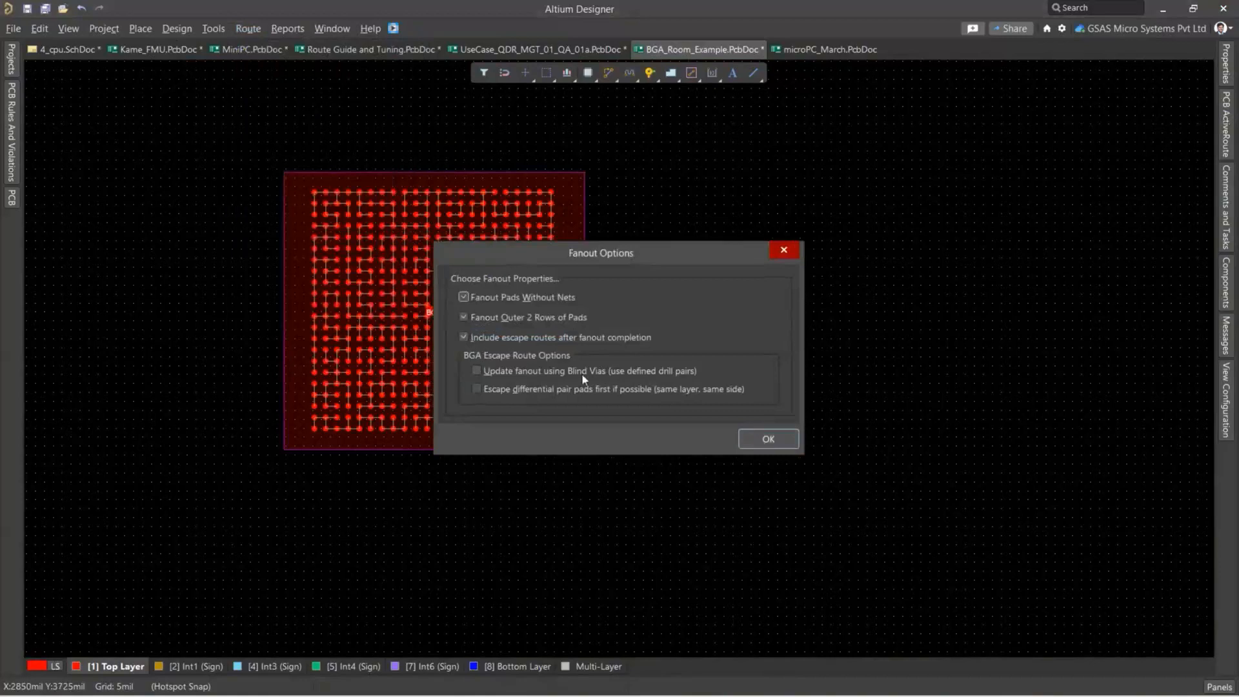
left_click(768, 440)
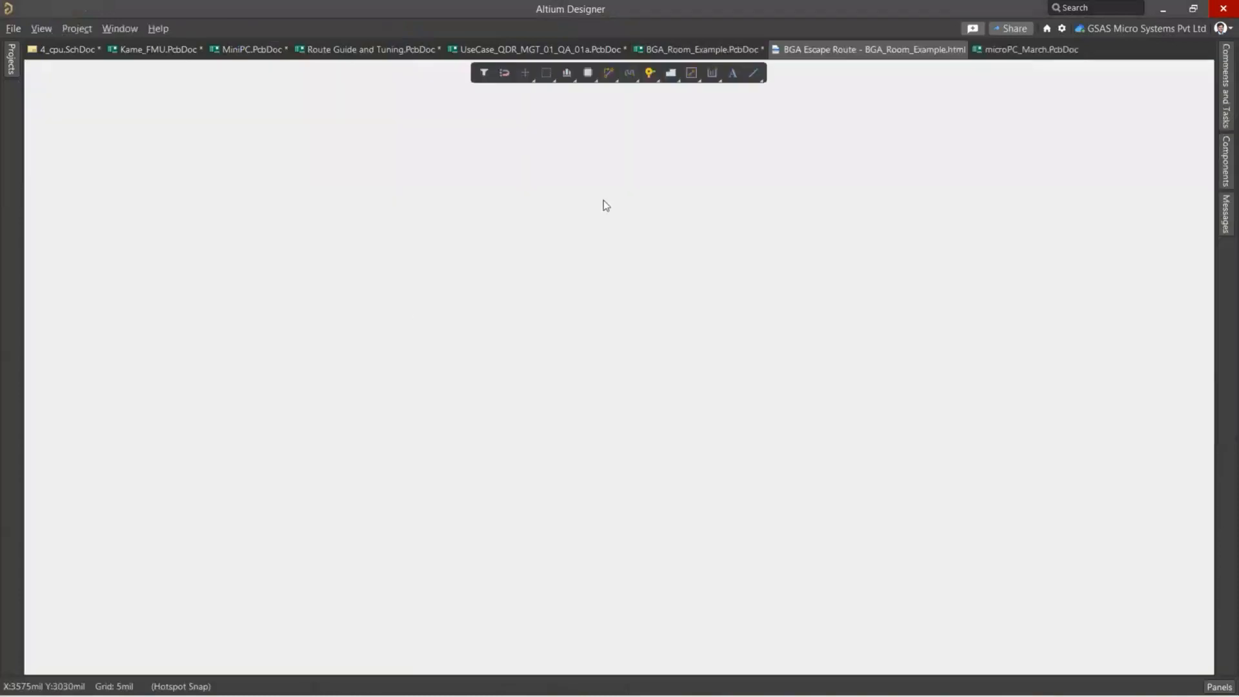
key("Escape")
Inspect the fanout vias and escape tracks around the BGA pads inside the room.
scroll(444, 382, "up", 6, "ctrl")
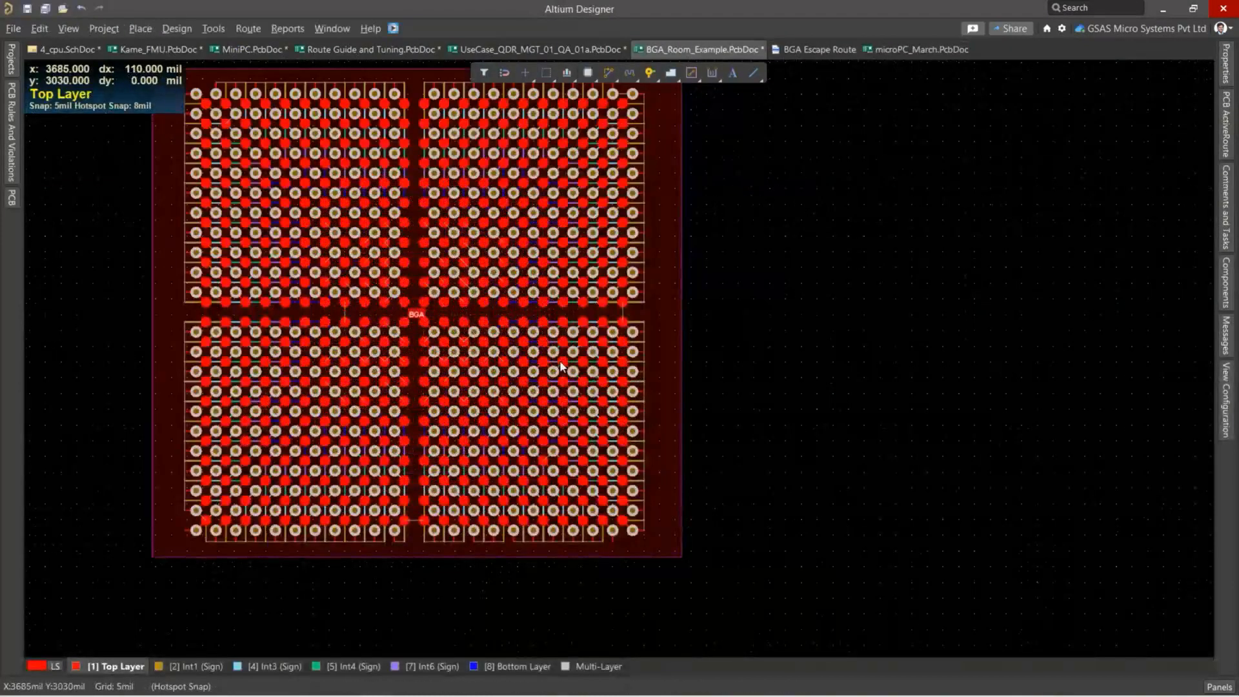
scroll(444, 382, "down", 3, "ctrl")
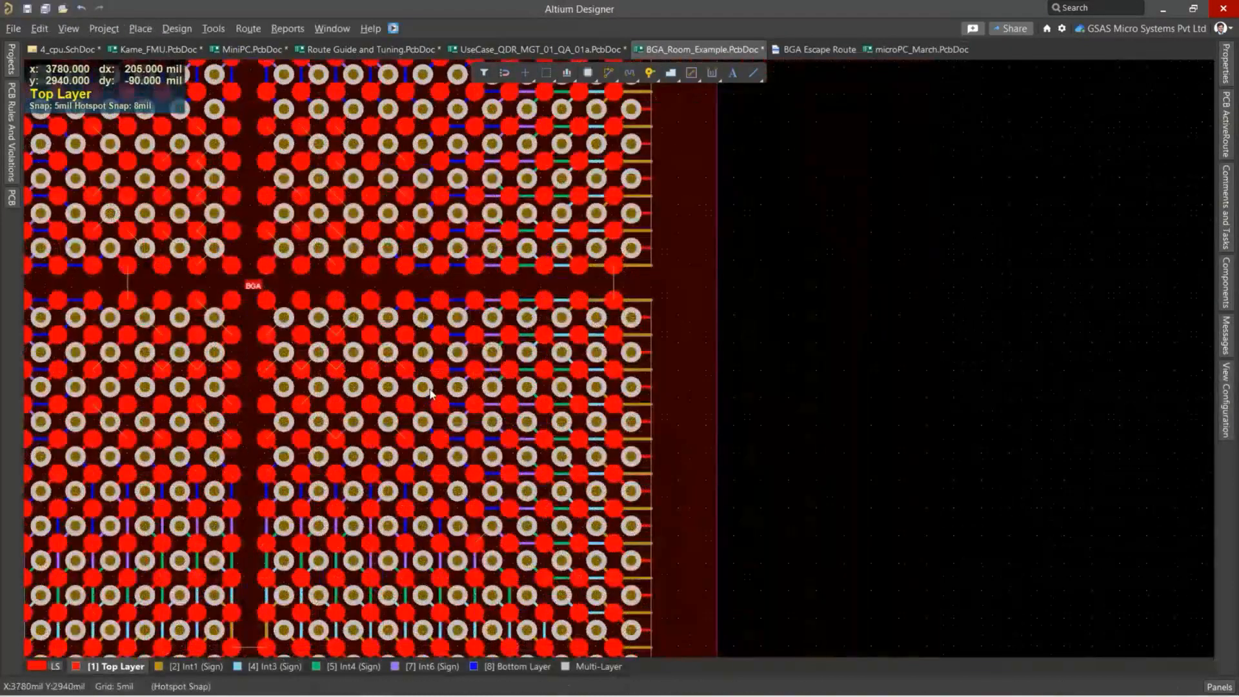
scroll(416, 369, "up", 6, "ctrl")
scroll(394, 370, "down", 4, "ctrl")
right_click_drag(353, 407, 514, 325)
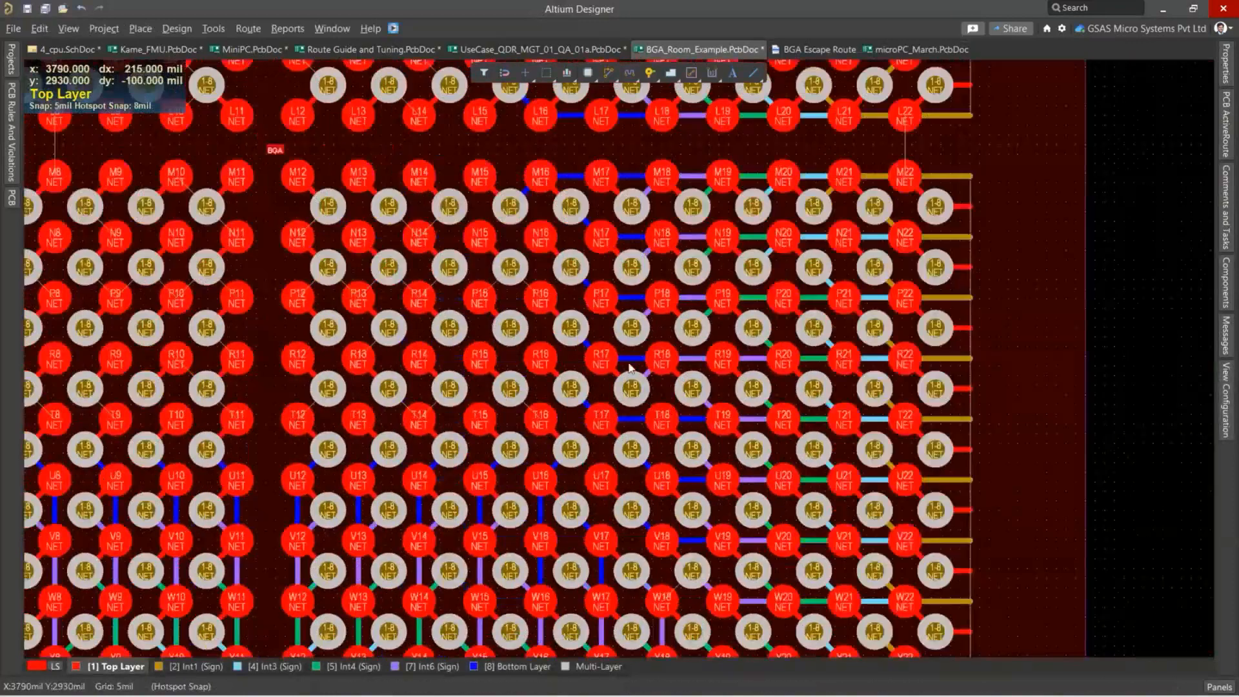
scroll(612, 337, "down", 4, "ctrl")
scroll(460, 445, "up", 6, "ctrl")
Examine the BGA escape routes layer by layer in single-layer mode, from Int1 to the Bottom and Top Layer, and restore the all-layer view.
left_click(192, 667)
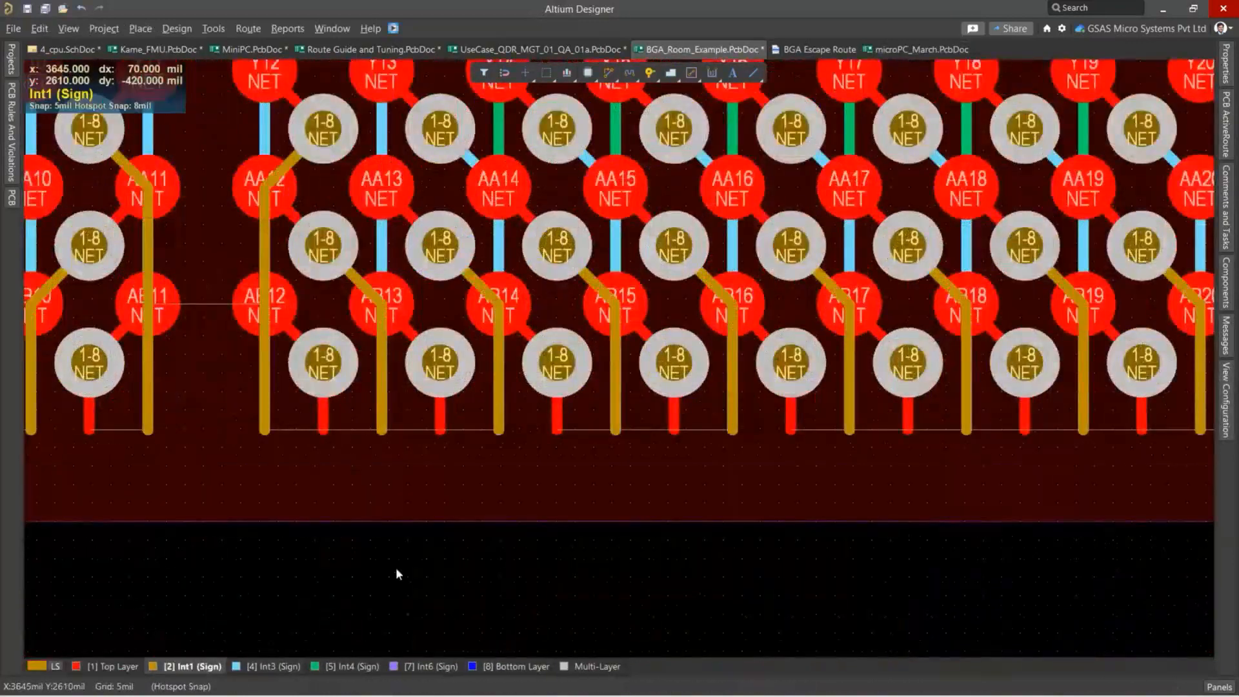
scroll(396, 574, "down", 4, "ctrl")
key("shift+s")
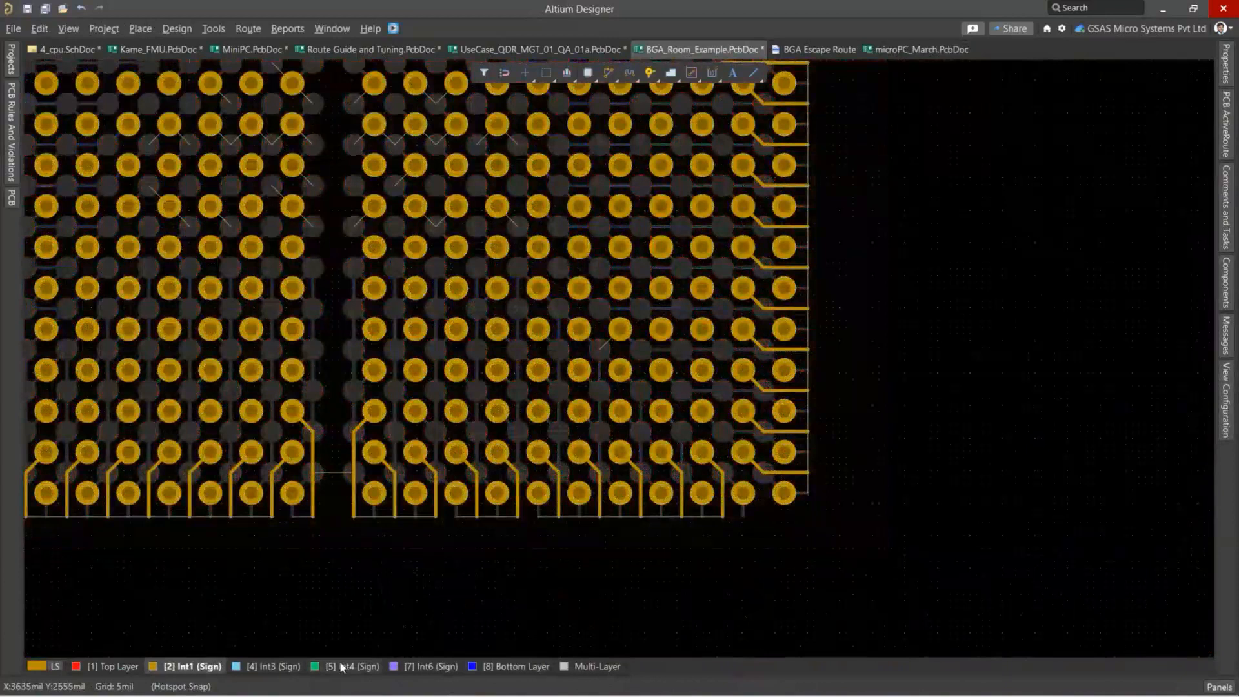
left_click(336, 668)
left_click(288, 668)
left_click(453, 670)
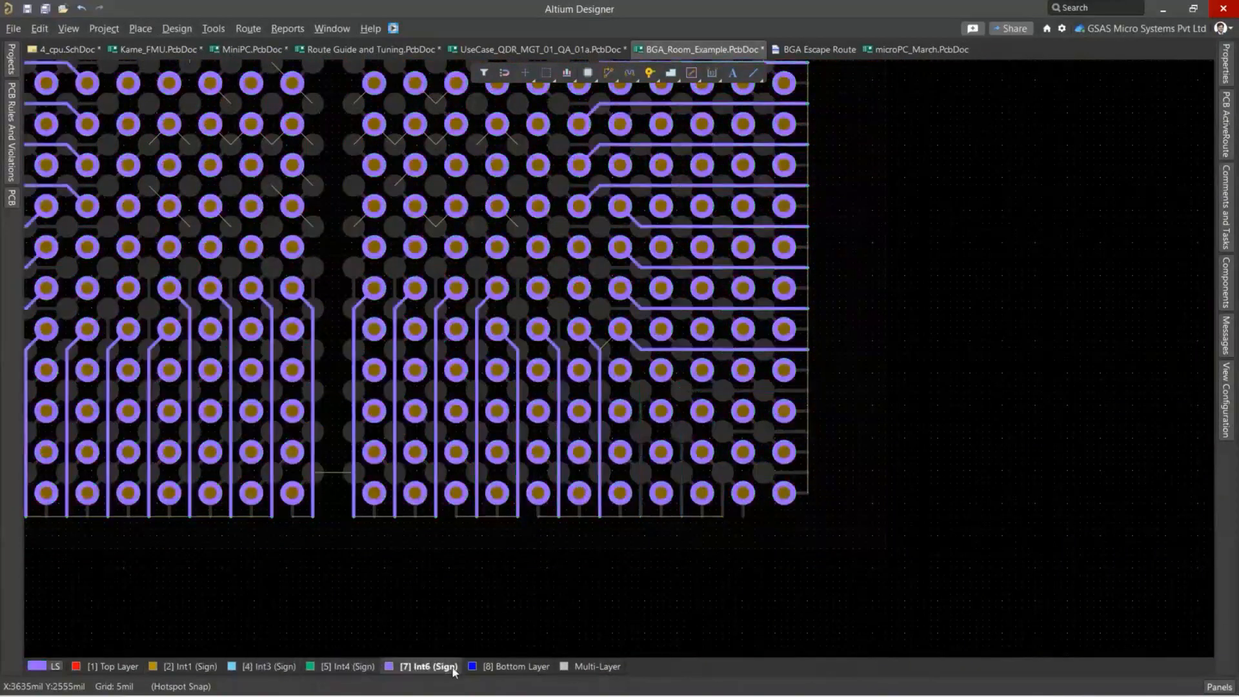
left_click(488, 668)
left_click(124, 666)
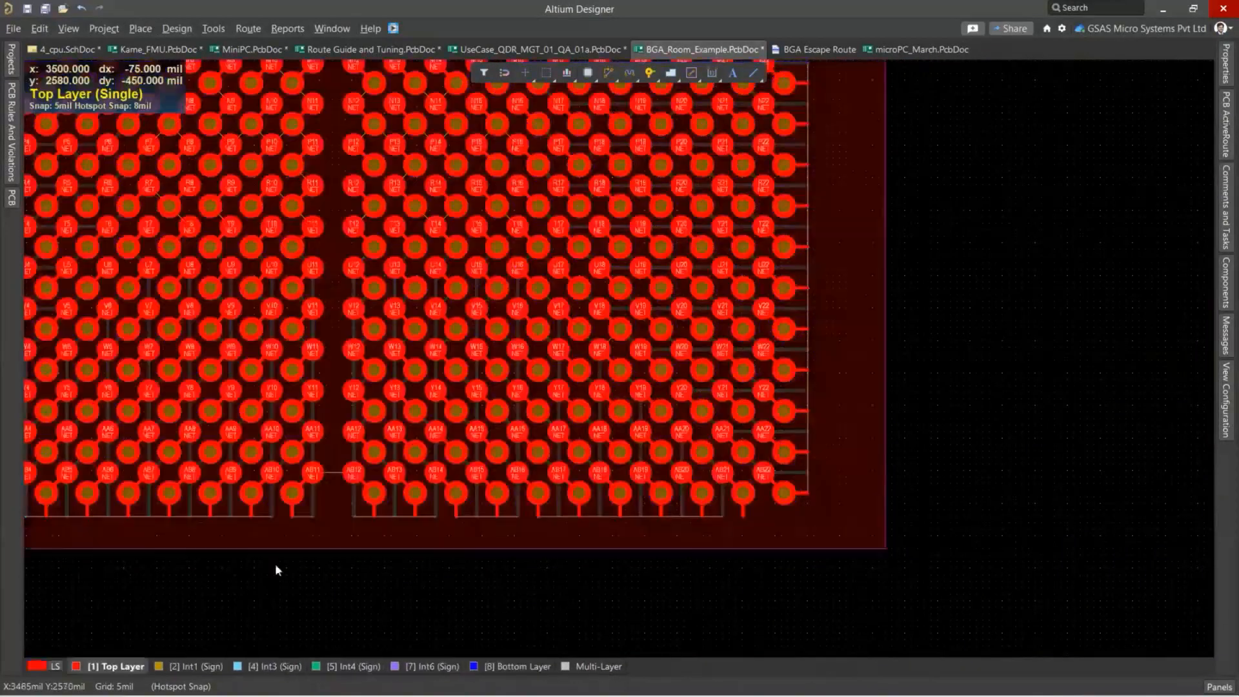
scroll(276, 568, "down", 3, "ctrl")
scroll(385, 552, "down", 2, "ctrl")
key("shift+s")
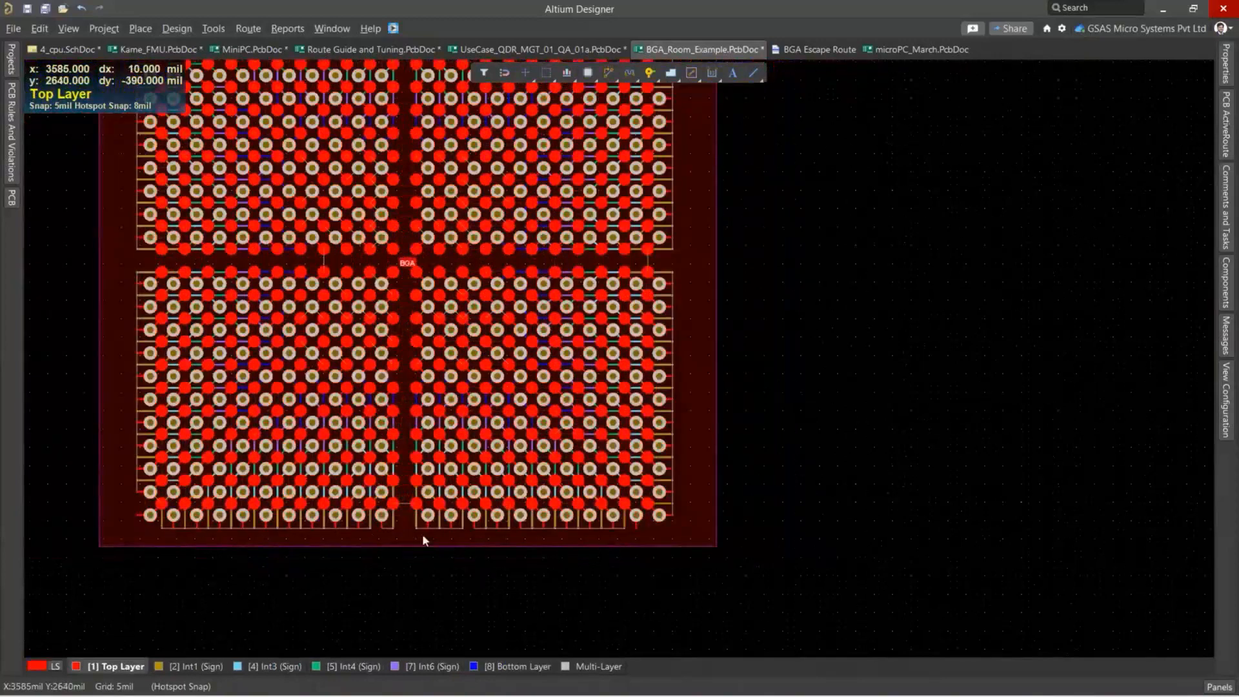
Route the escape track below pad AB22 on the Top Layer out past the BGA room boundary and add a 1-2 via.
scroll(422, 533, "up", 6, "ctrl")
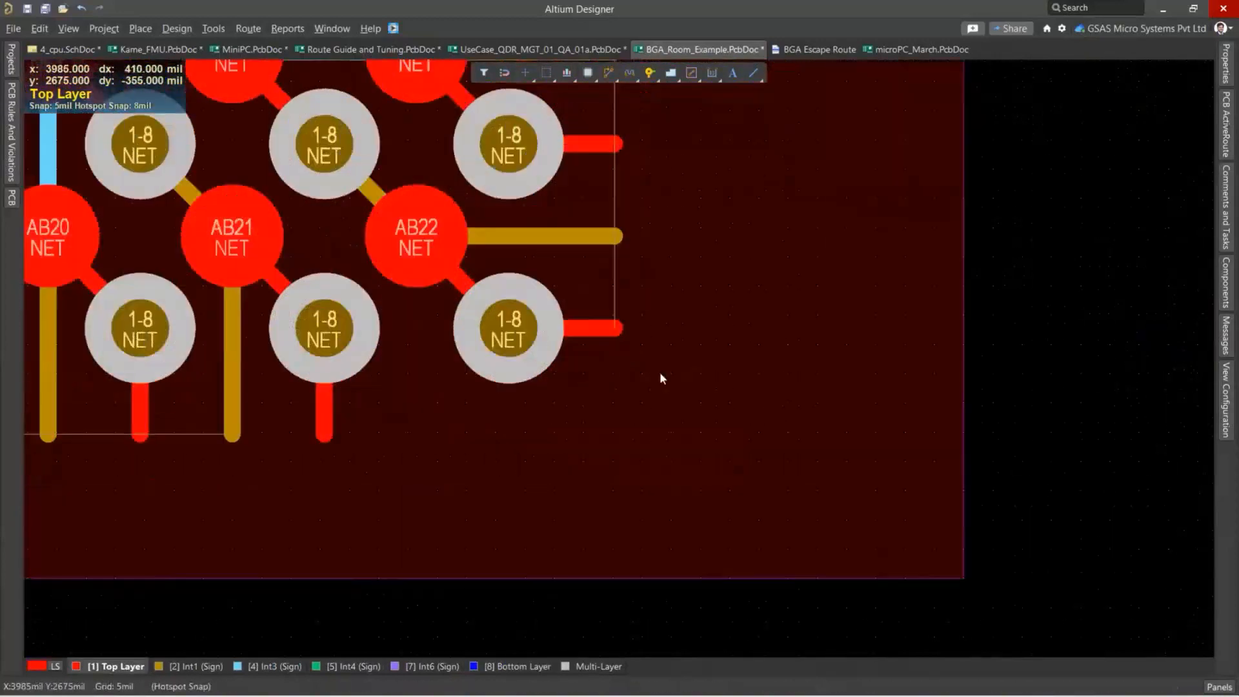
left_click(608, 73)
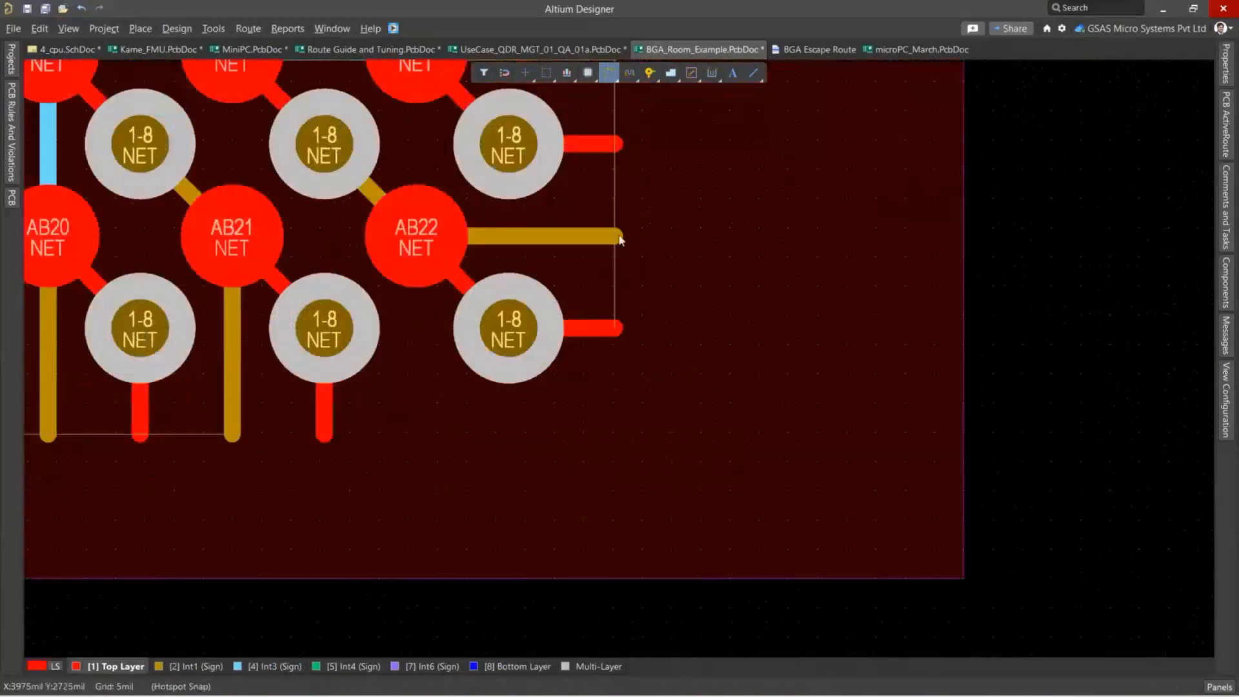
left_click(615, 330)
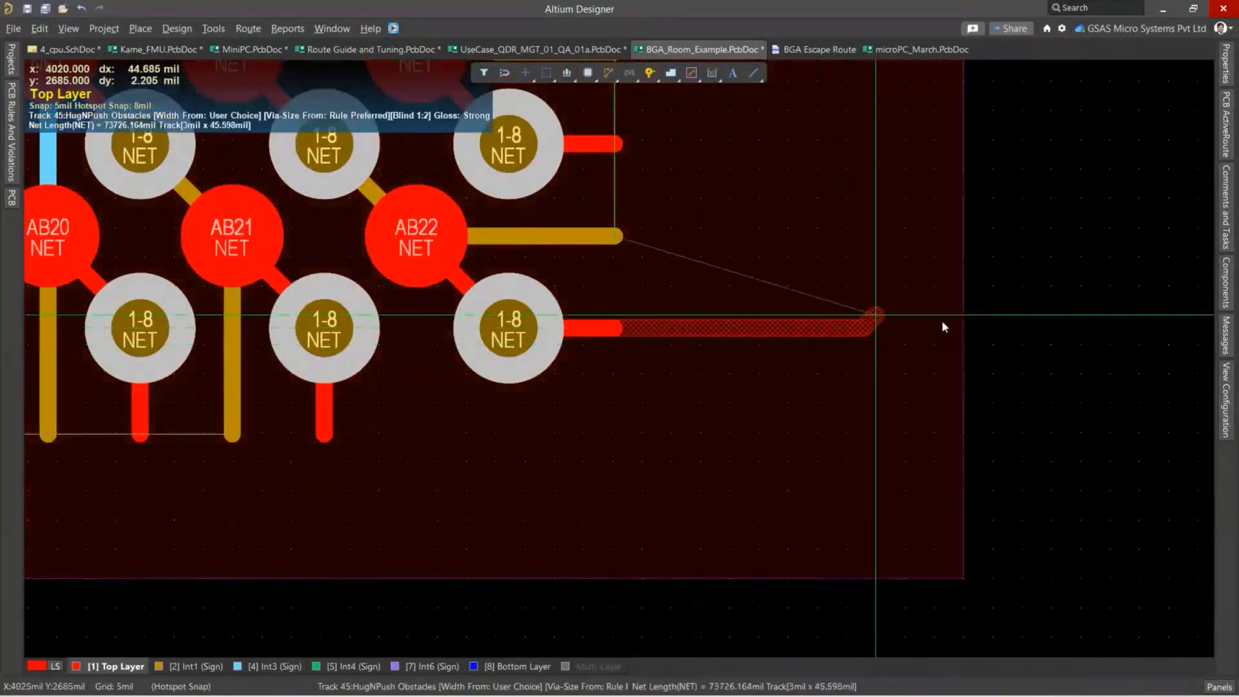
key("3")
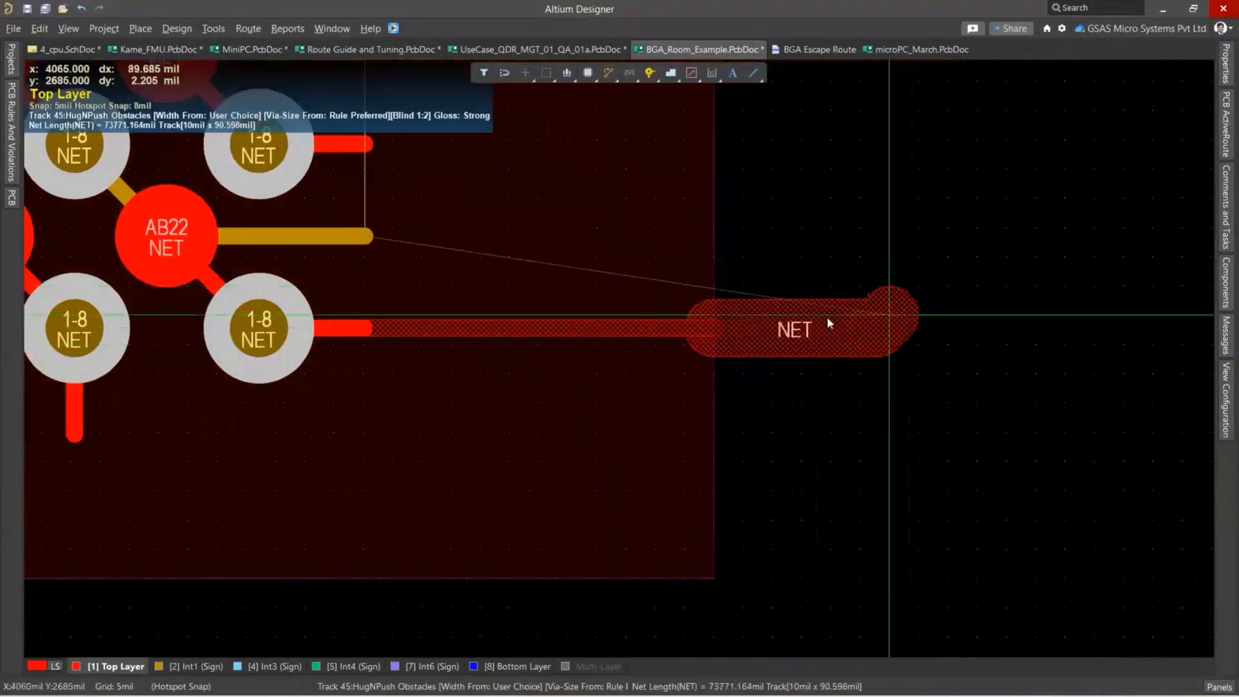
scroll(828, 319, "down", 3, "ctrl")
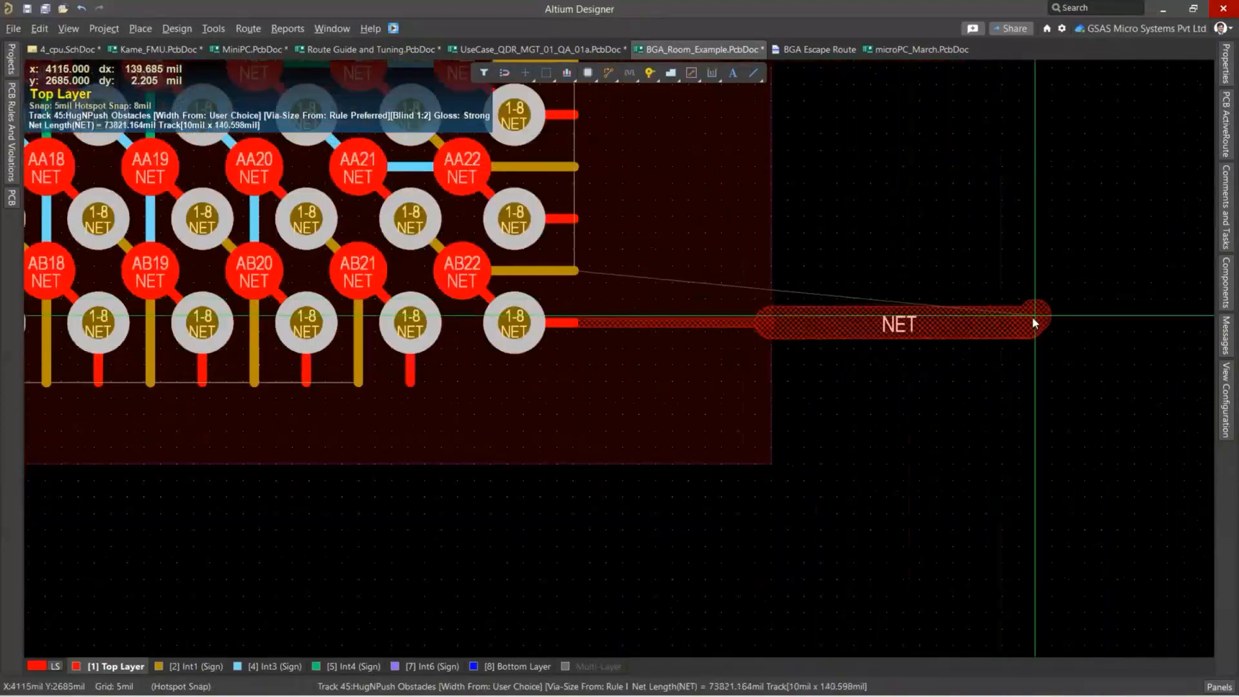
left_click(1031, 304)
key("2")
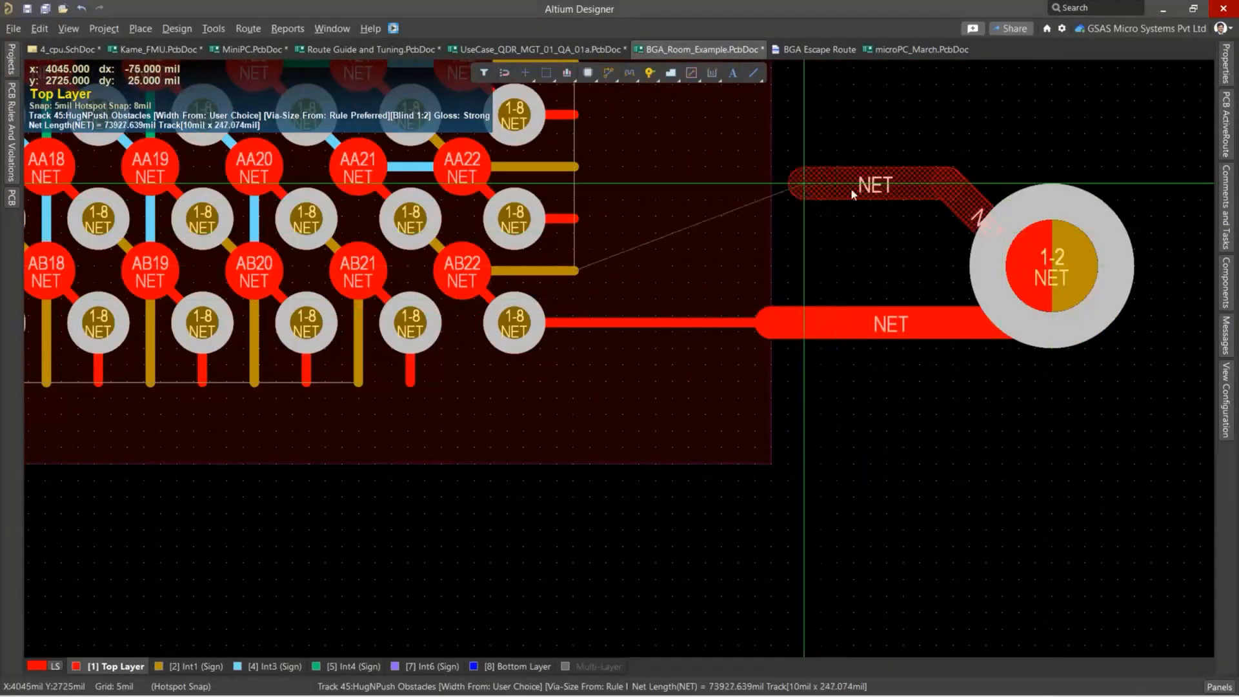
Continue the route from the new via on Int1 (Sign) with a short track back towards the BGA room, and end routing.
key("l")
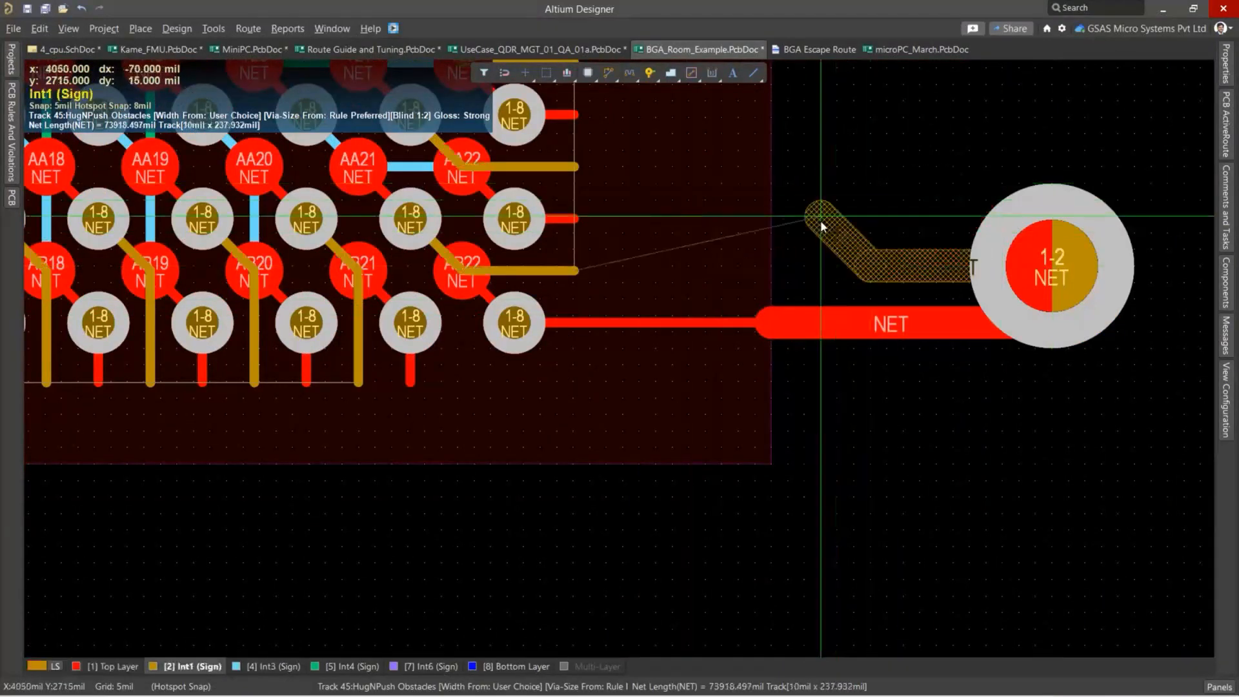
left_click(860, 137)
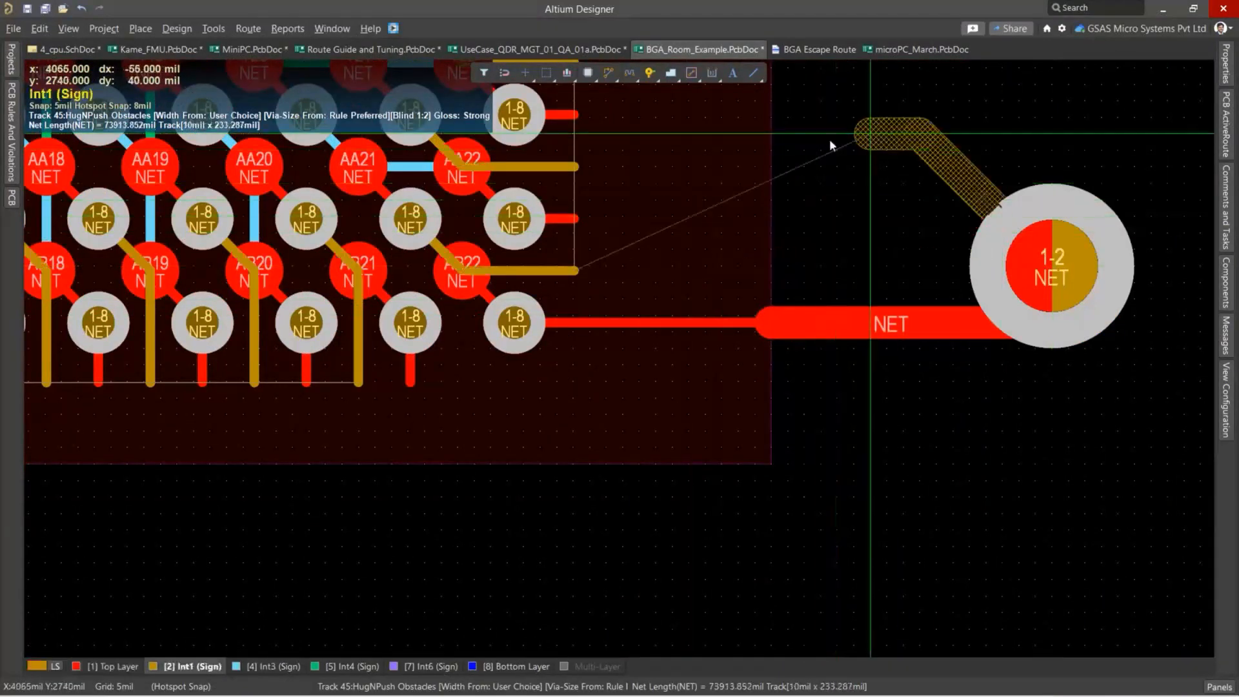
right_click_drag(682, 138, 692, 252)
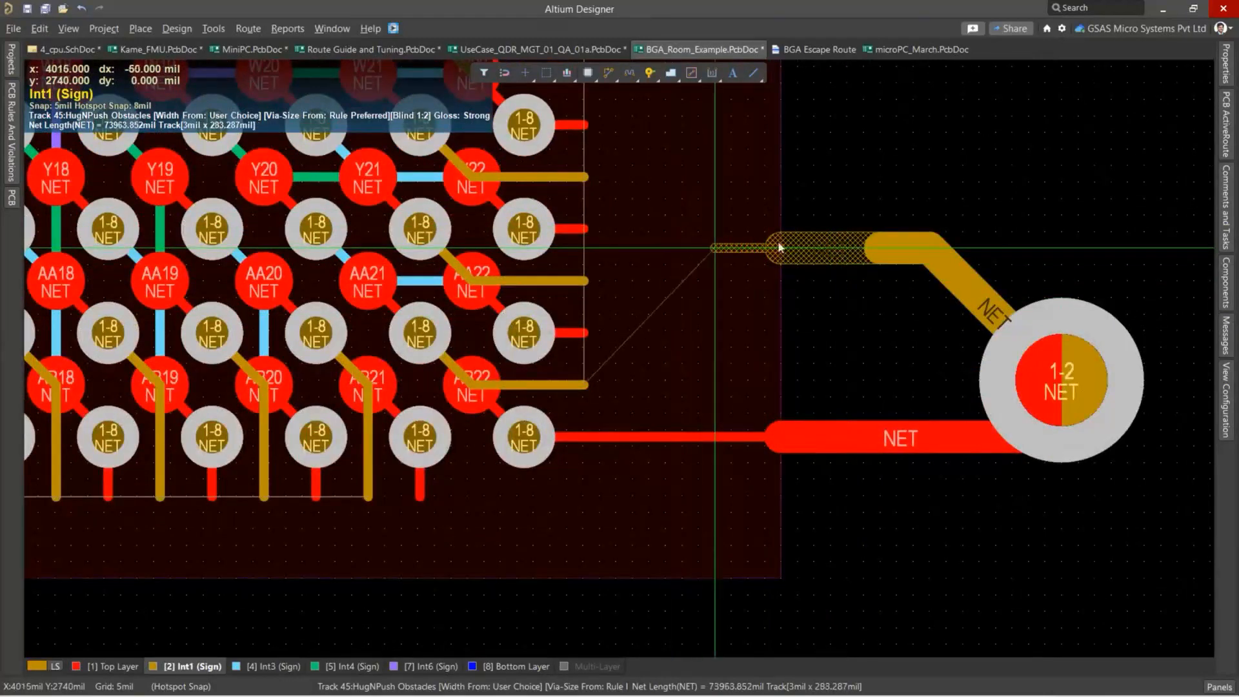
key("Escape")
key("Escape")
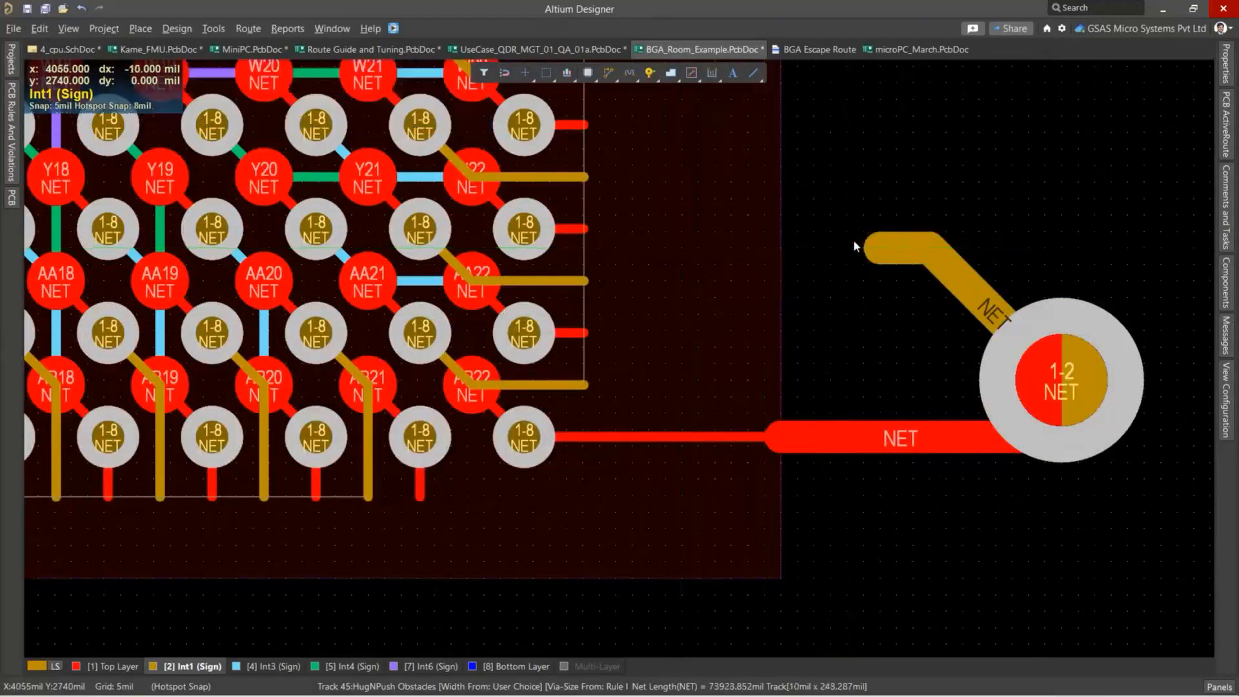
Select the tracks and via routed outside the BGA room for inspection, and clear the selection.
scroll(853, 238, "down", 2, "ctrl")
left_click_drag(1048, 365, 856, 208)
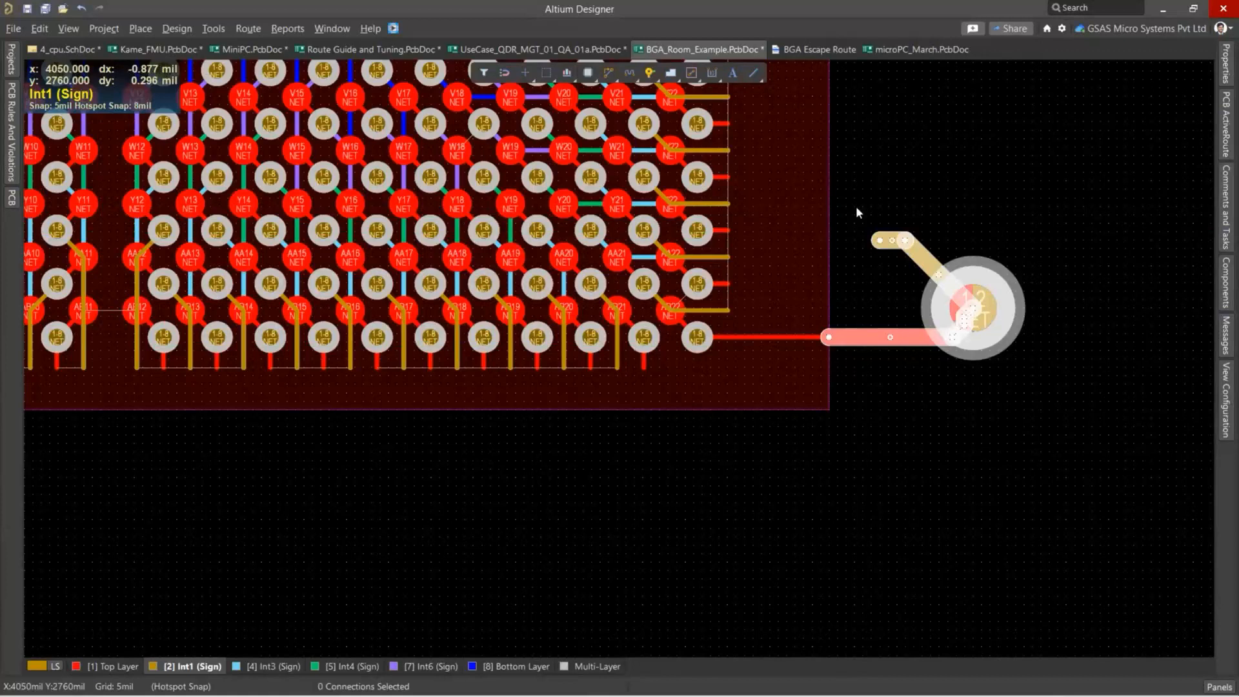
left_click(916, 186)
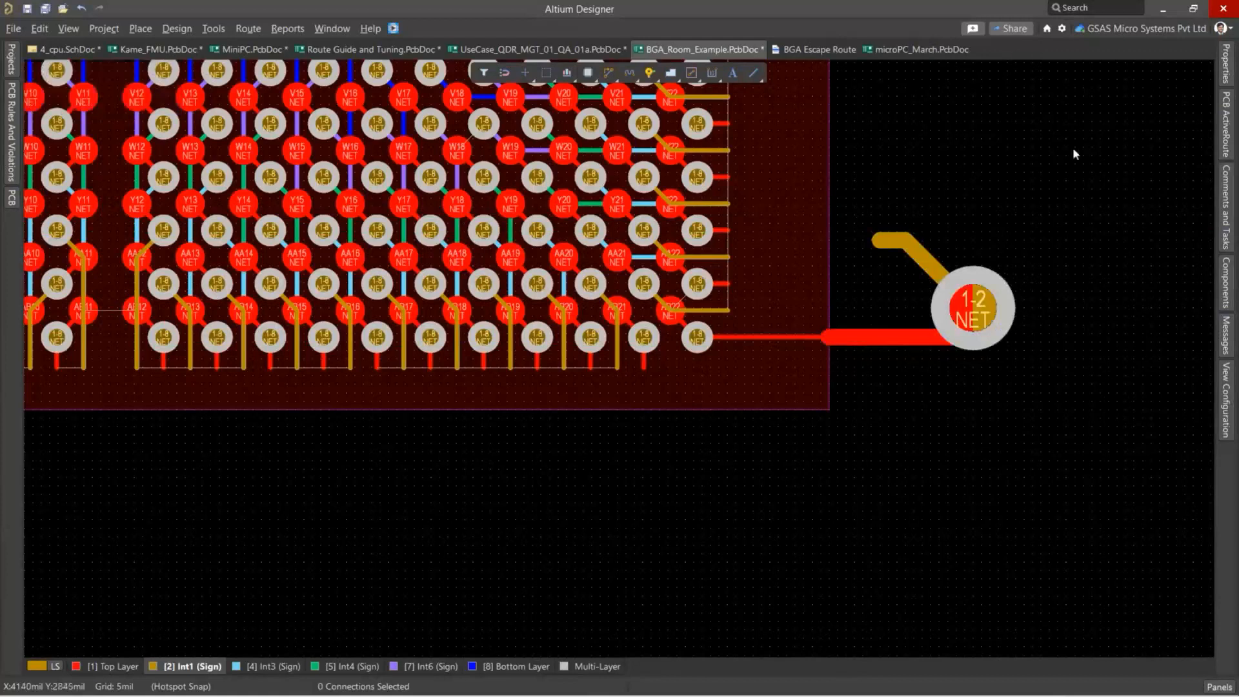
Switch to microPC_March.PcbDoc and open the Gloss And Retrace panel.
left_click(919, 51)
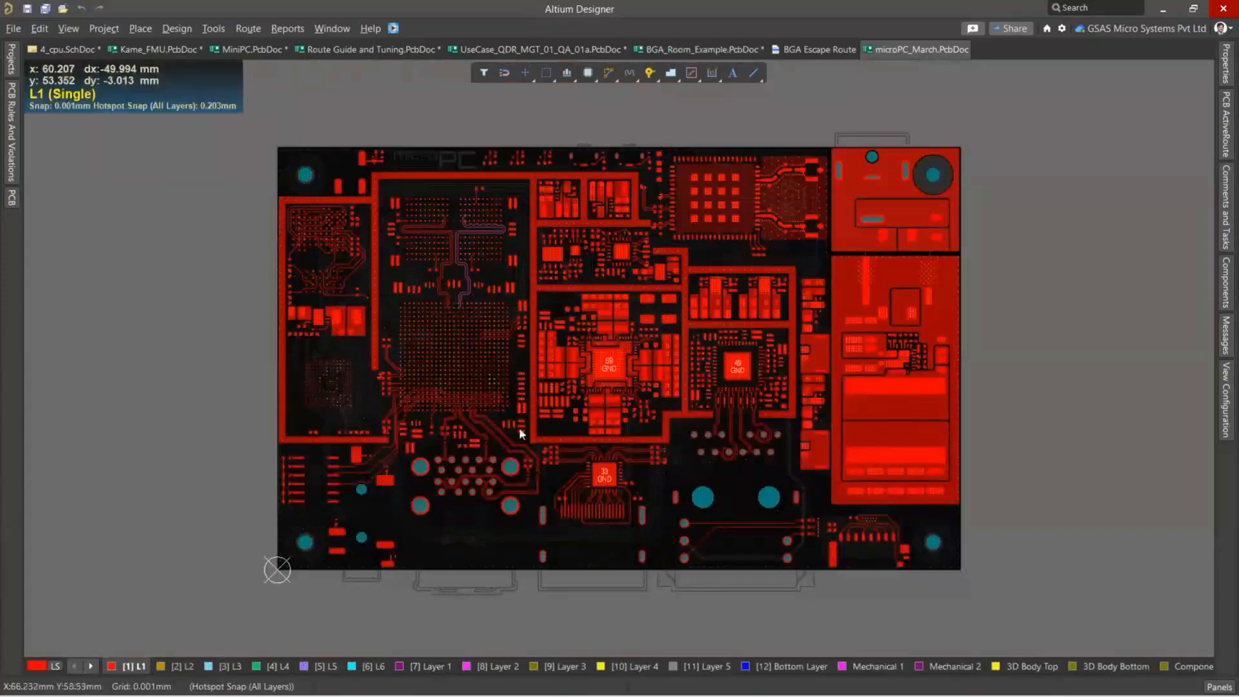
scroll(498, 457, "up", 6, "ctrl")
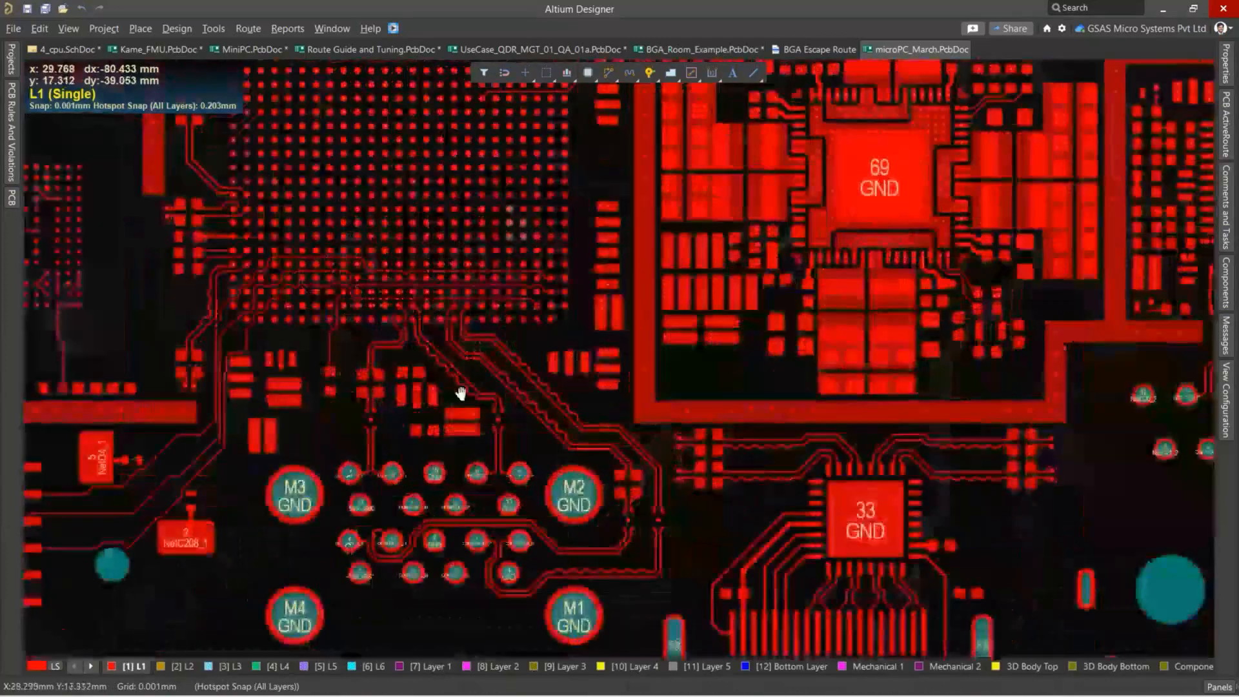
right_click_drag(460, 392, 440, 321)
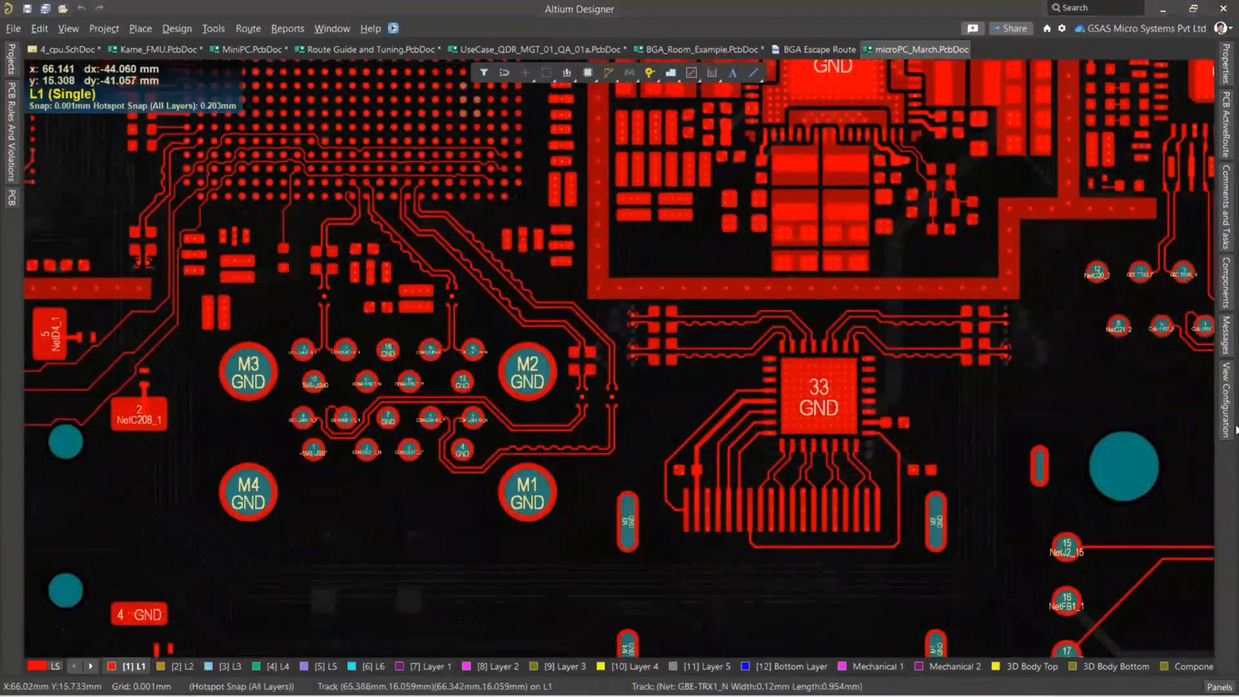
left_click(1220, 688)
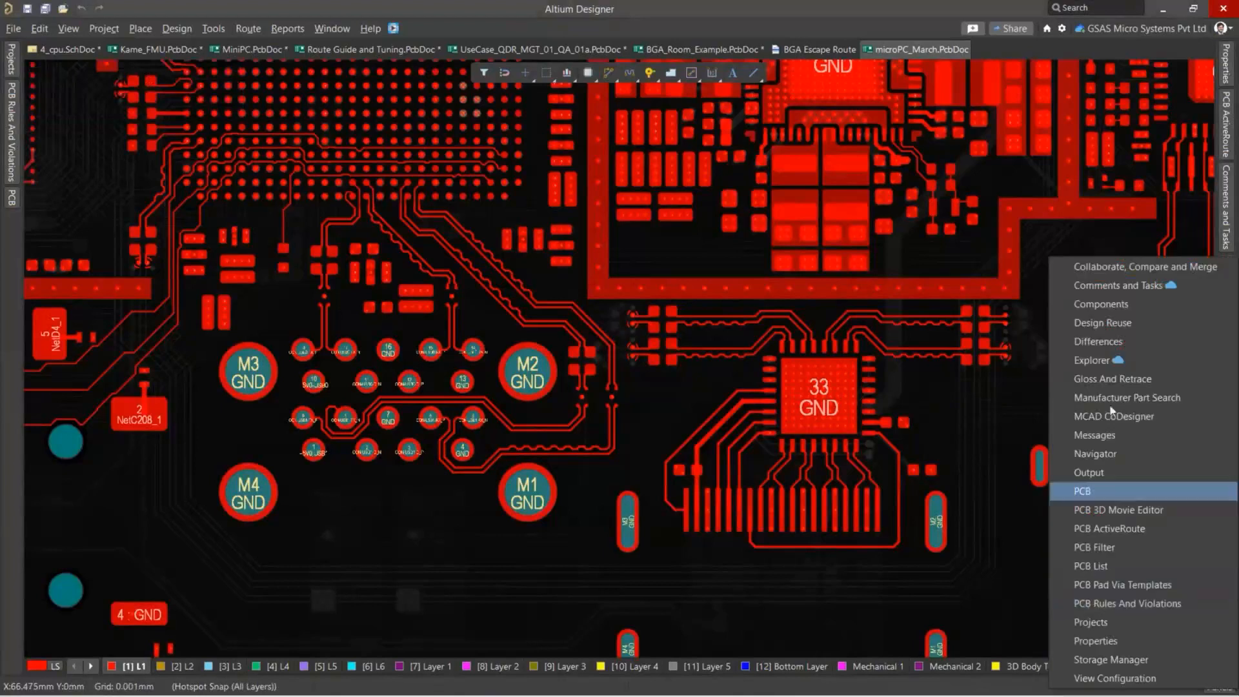
left_click(1105, 377)
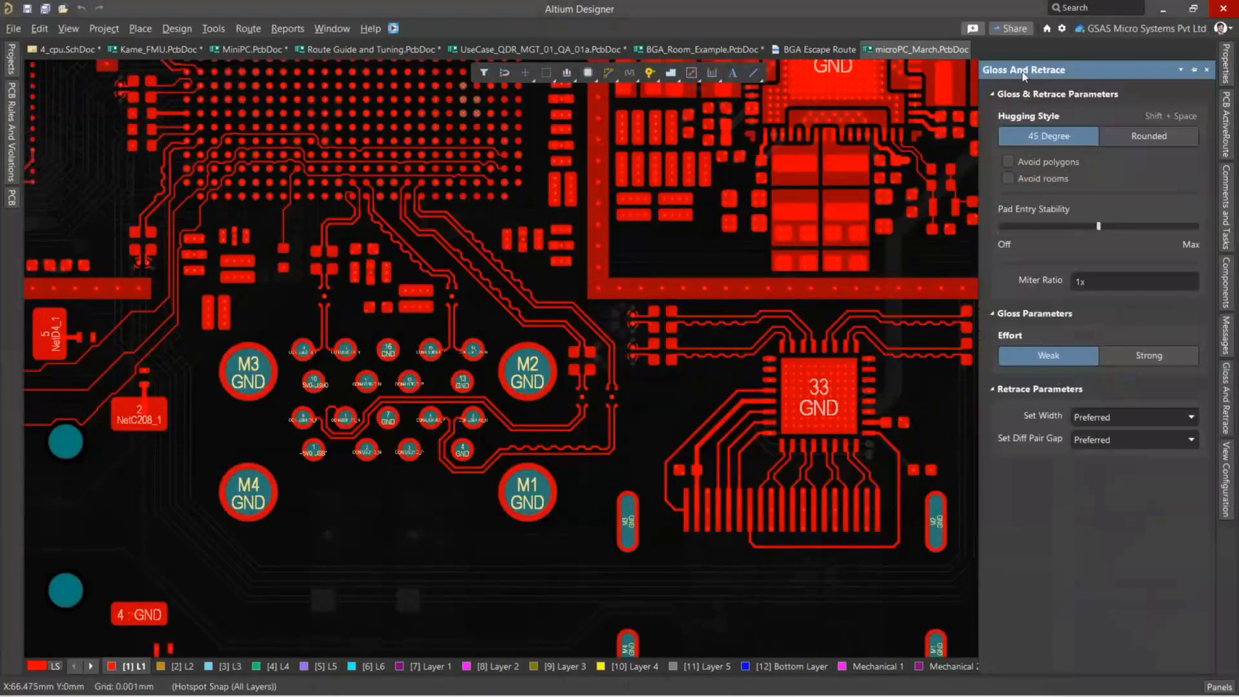
Float and enlarge the Gloss And Retrace panel to review all its parameters, and dock it back in place.
left_click_drag(1025, 76, 687, 243)
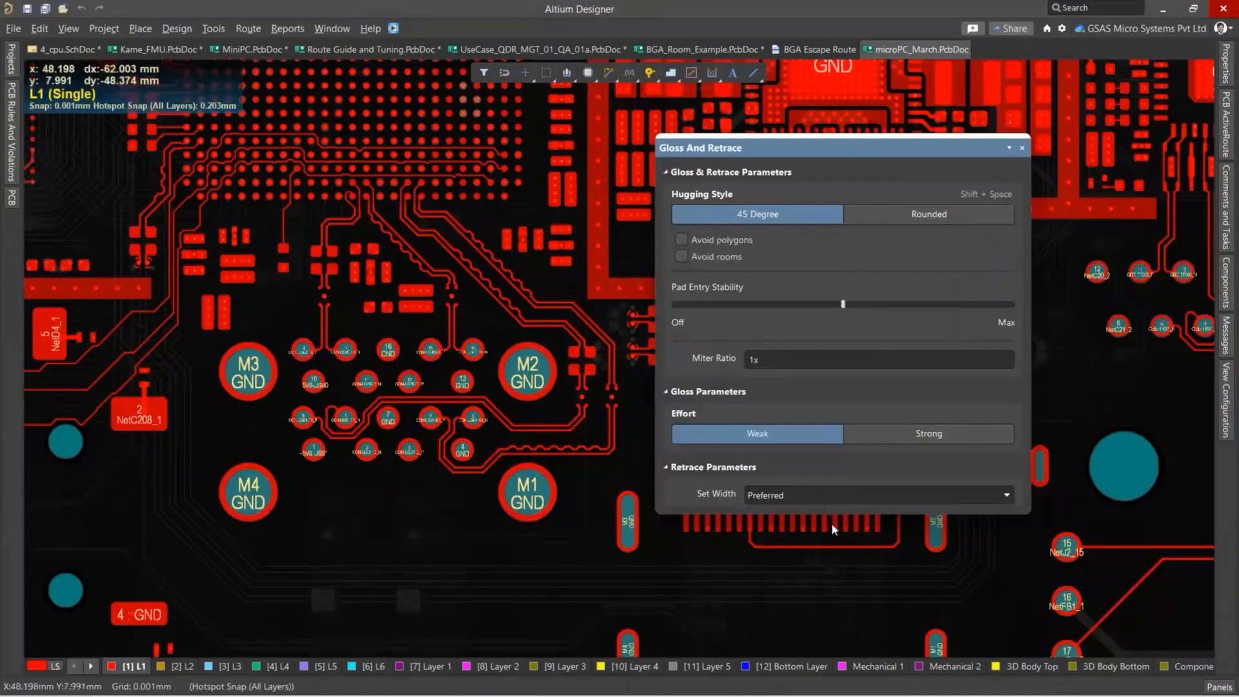
left_click_drag(843, 515, 843, 636)
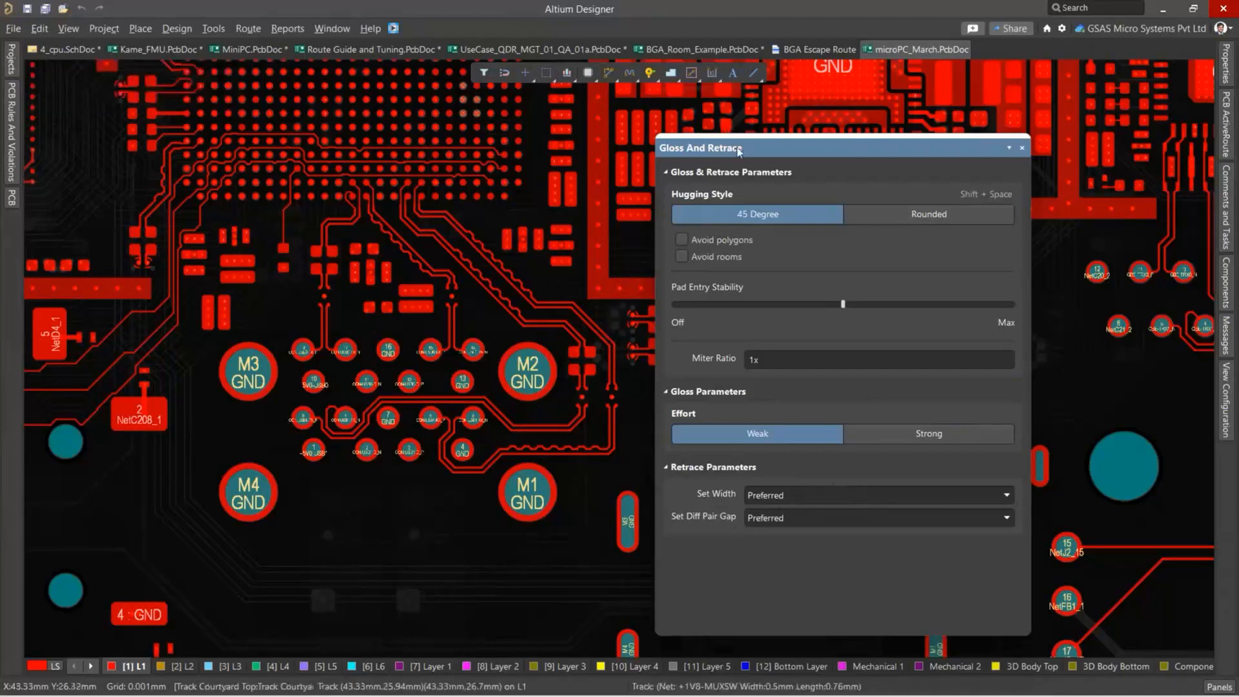
left_click_drag(739, 149, 1236, 455)
left_click(1228, 468)
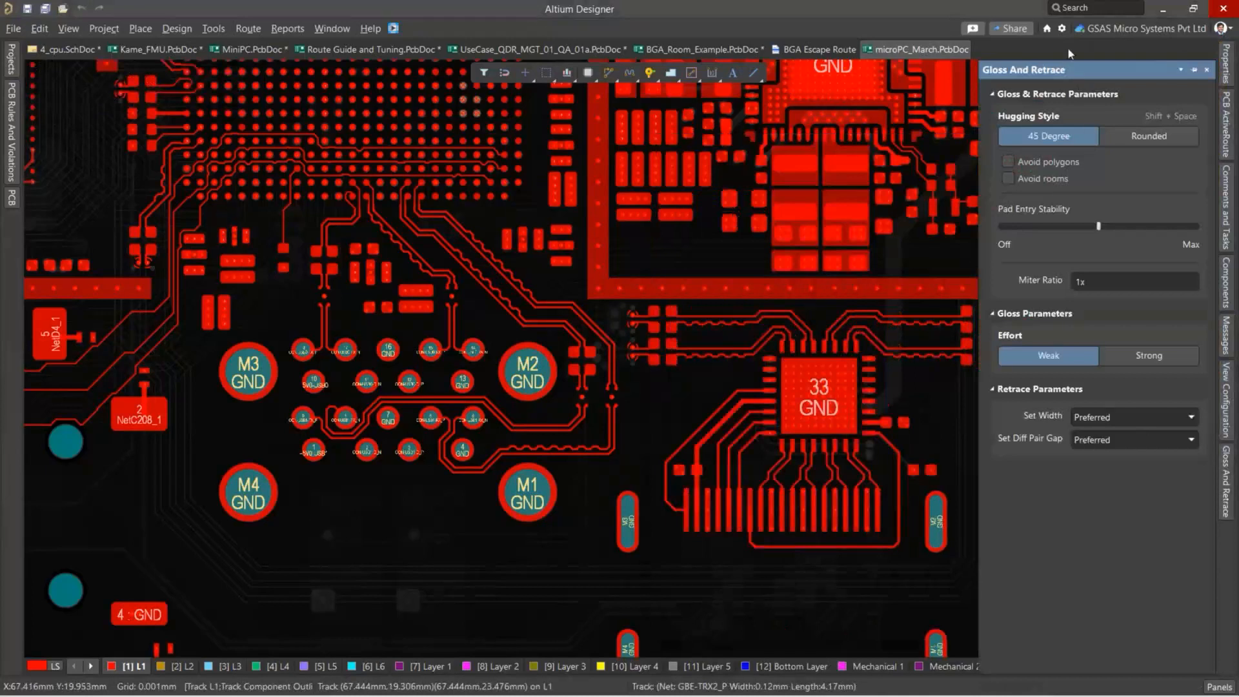
Try to select the escape tracks at the BGA's lower-left corner on L1 with a selection window, and clear the selection.
scroll(94, 235, "up", 2, "ctrl")
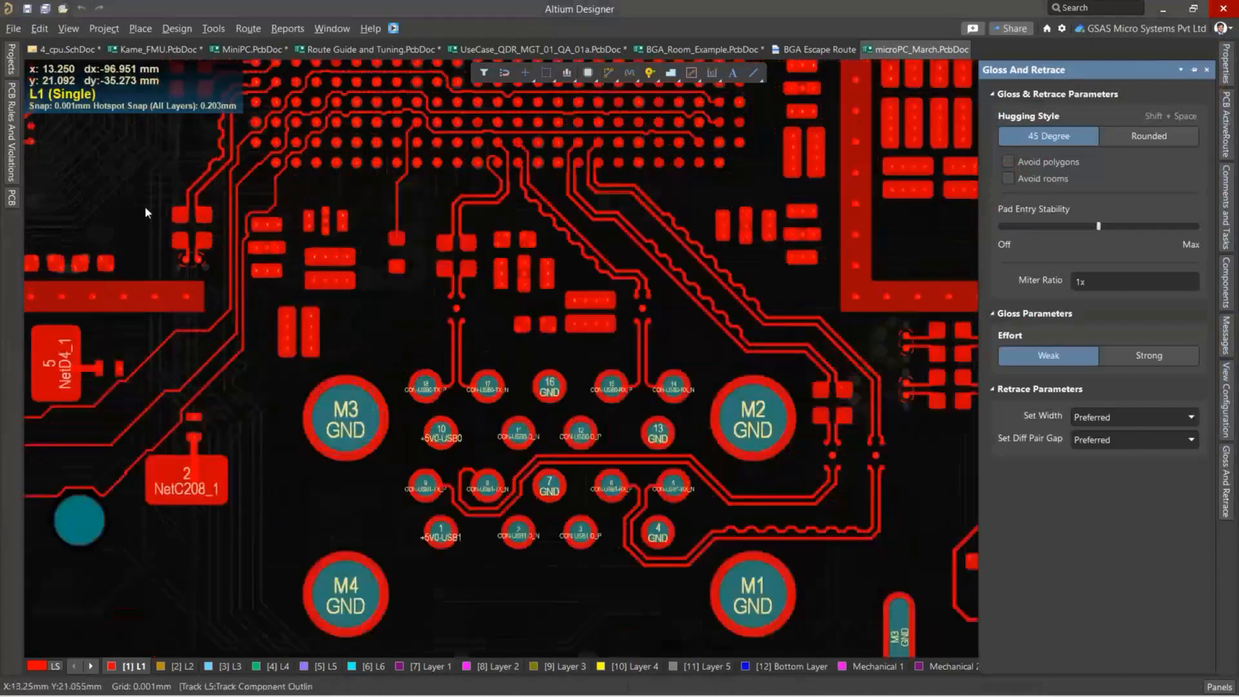
scroll(215, 205, "up", 3, "ctrl")
right_click_drag(304, 387, 449, 498)
scroll(449, 499, "down", 2, "ctrl")
right_click_drag(617, 274, 501, 243)
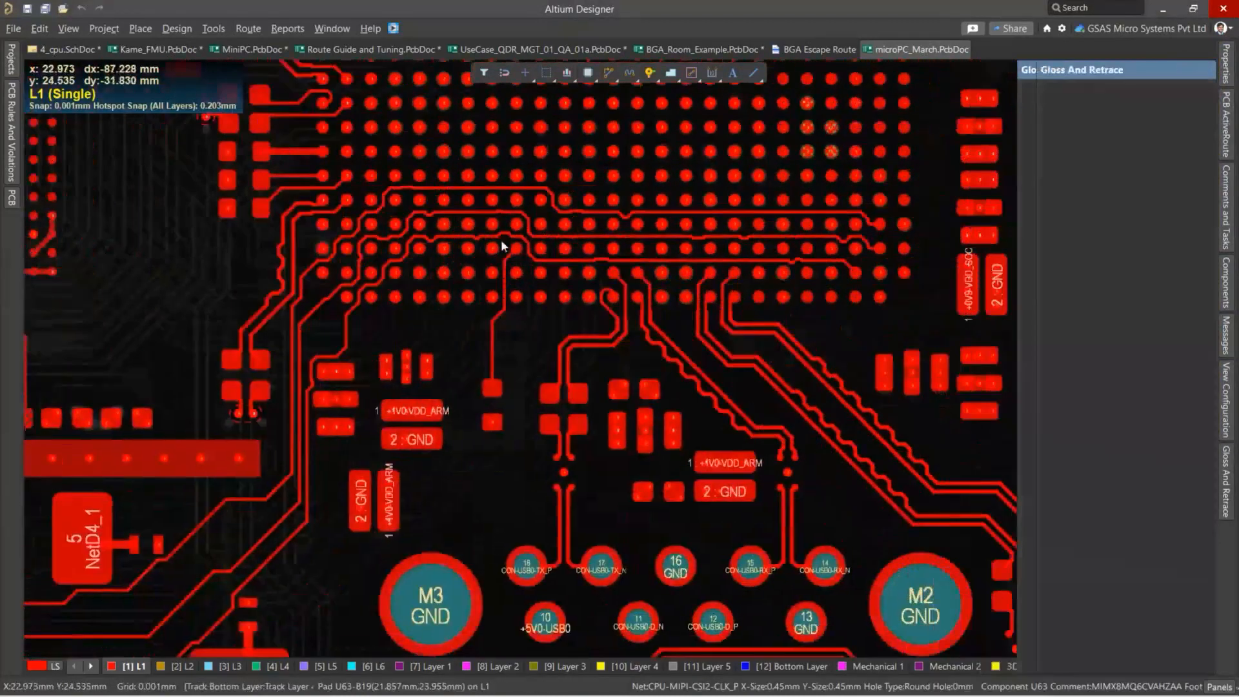
scroll(501, 243, "up", 3, "ctrl")
right_click_drag(329, 277, 709, 310)
scroll(708, 309, "up", 2, "ctrl")
right_click_drag(603, 483, 613, 481)
left_click_drag(613, 481, 337, 381)
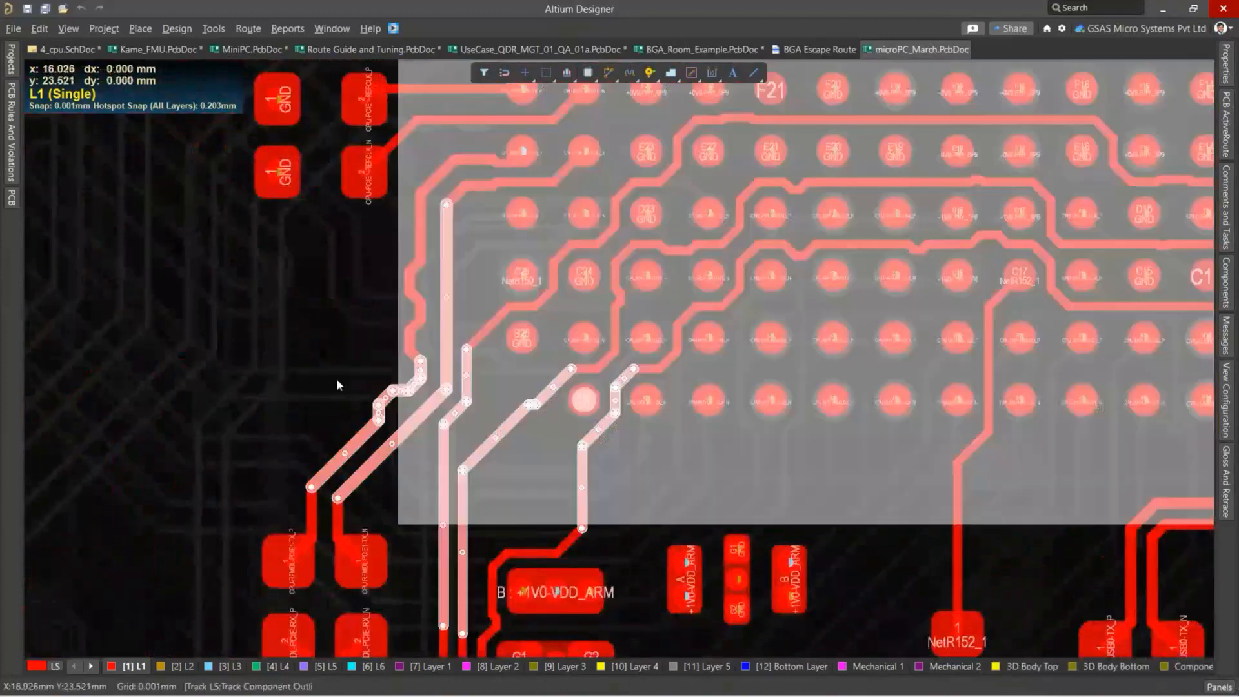
left_click_drag(589, 549, 357, 415)
left_click(303, 343)
Restrict the selection filter to Tracks only by turning all object types off and enabling Tracks.
left_click(503, 73)
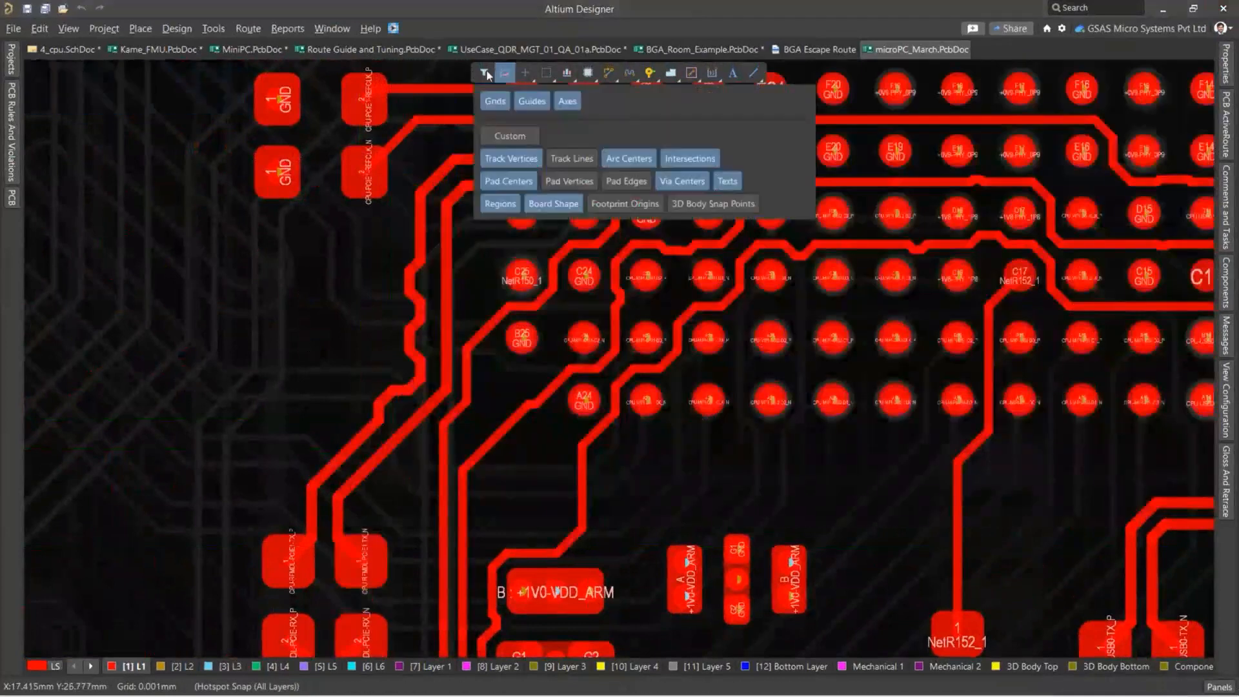
left_click(484, 73)
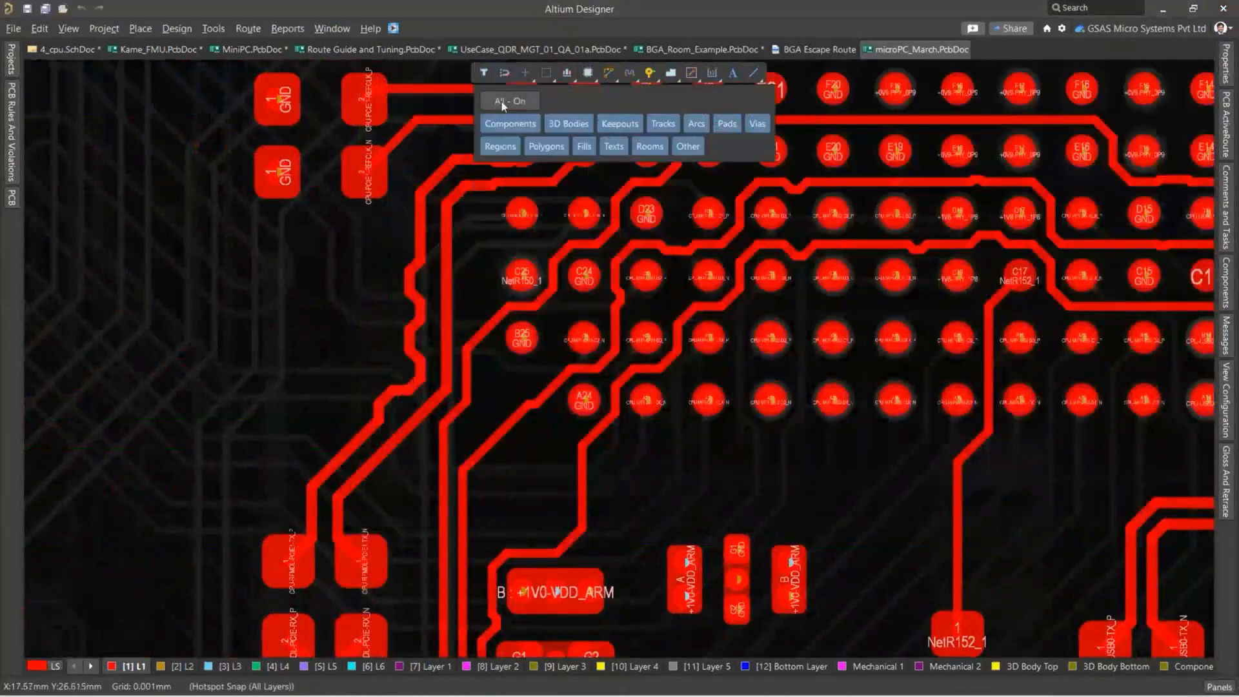
left_click(501, 102)
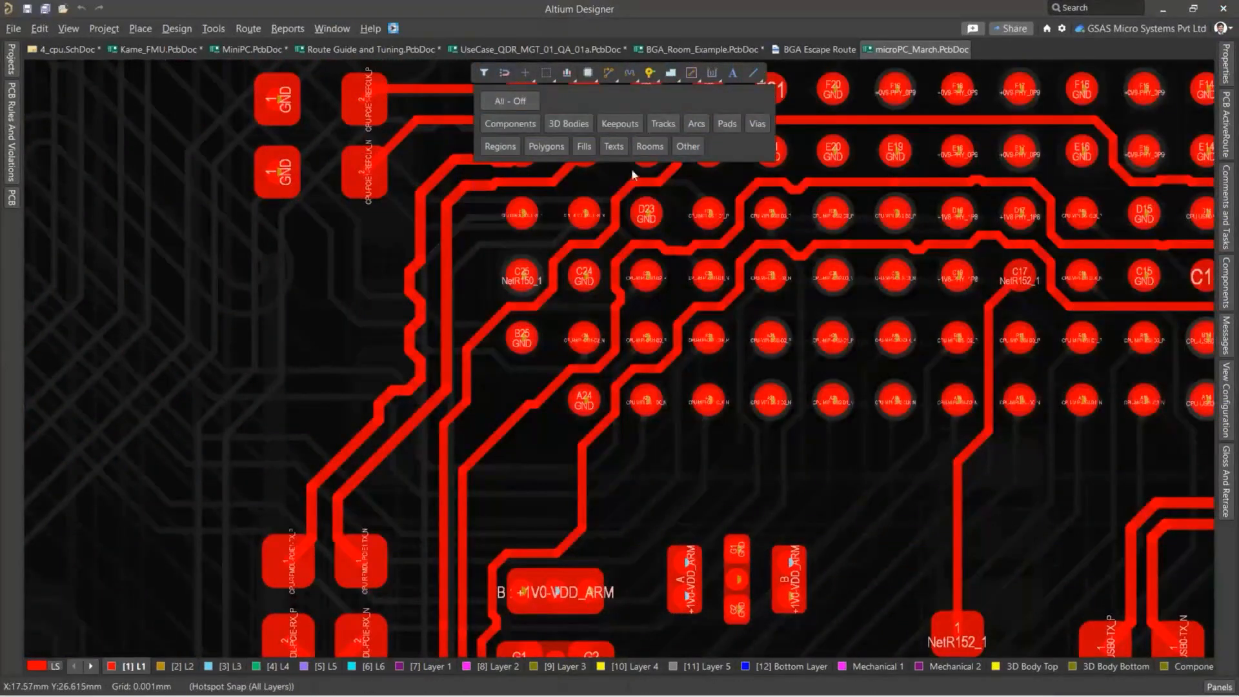
left_click(663, 123)
Select the tracks escaping the BGA's lower-left corner and extend the selection to their full routed length.
left_click_drag(589, 507, 346, 396)
scroll(363, 413, "down", 5, "ctrl")
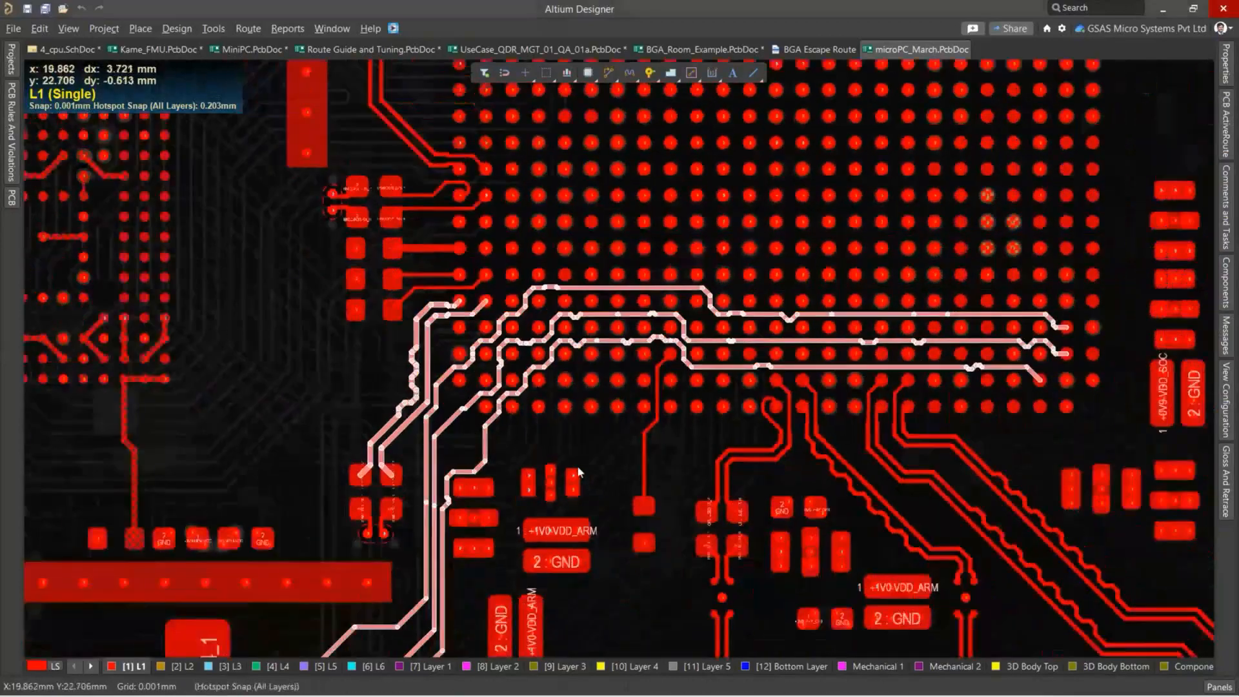
right_click_drag(579, 473, 501, 405)
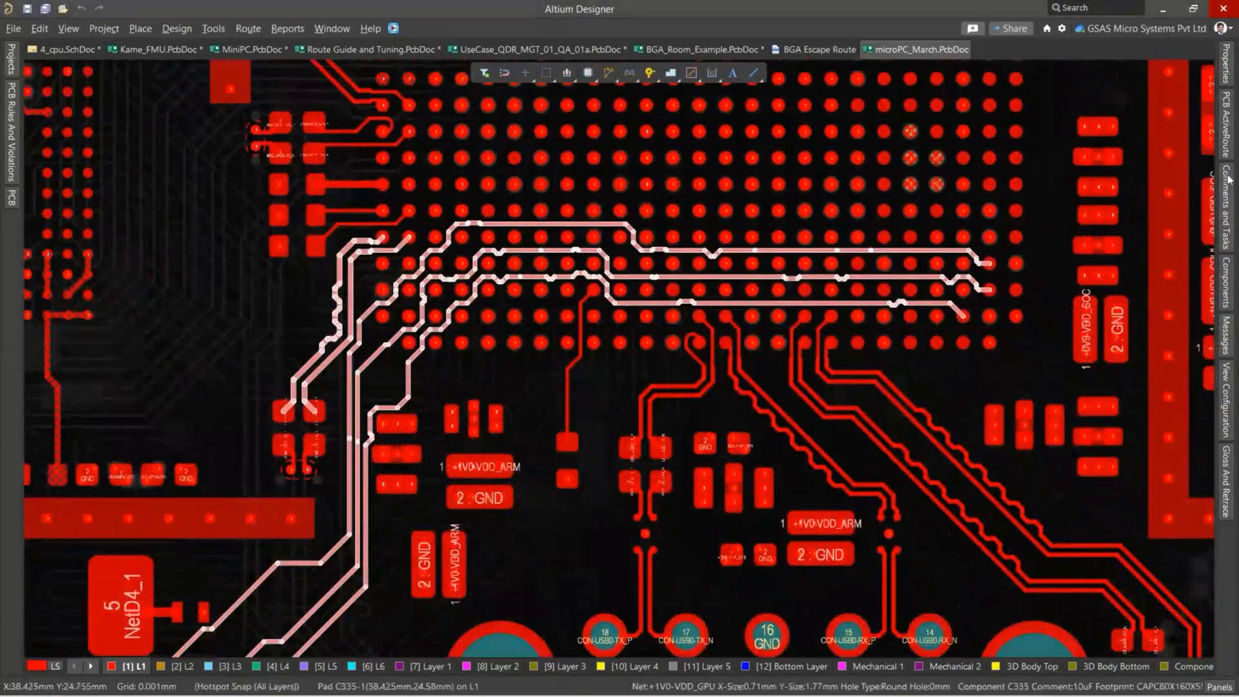
Close the docked PCB ActiveRoute, Messages, Comments and Tasks, Components and View Configuration panels.
left_click(1228, 138)
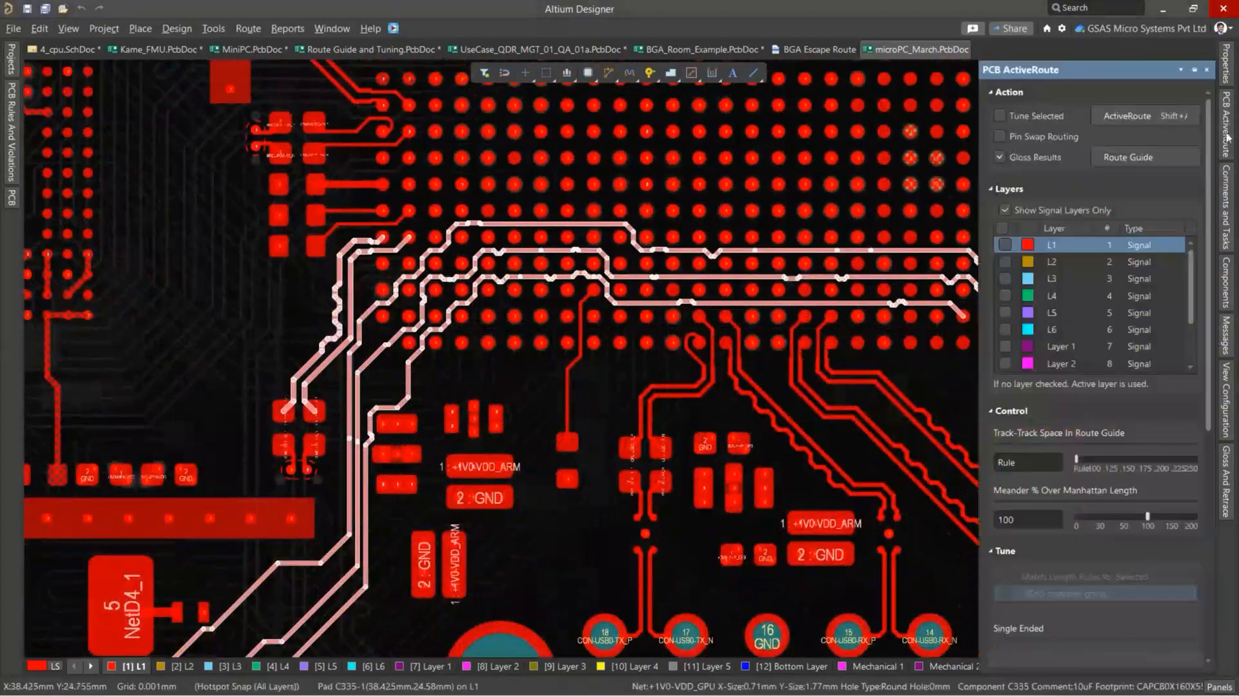
left_click(1210, 70)
left_click(1225, 261)
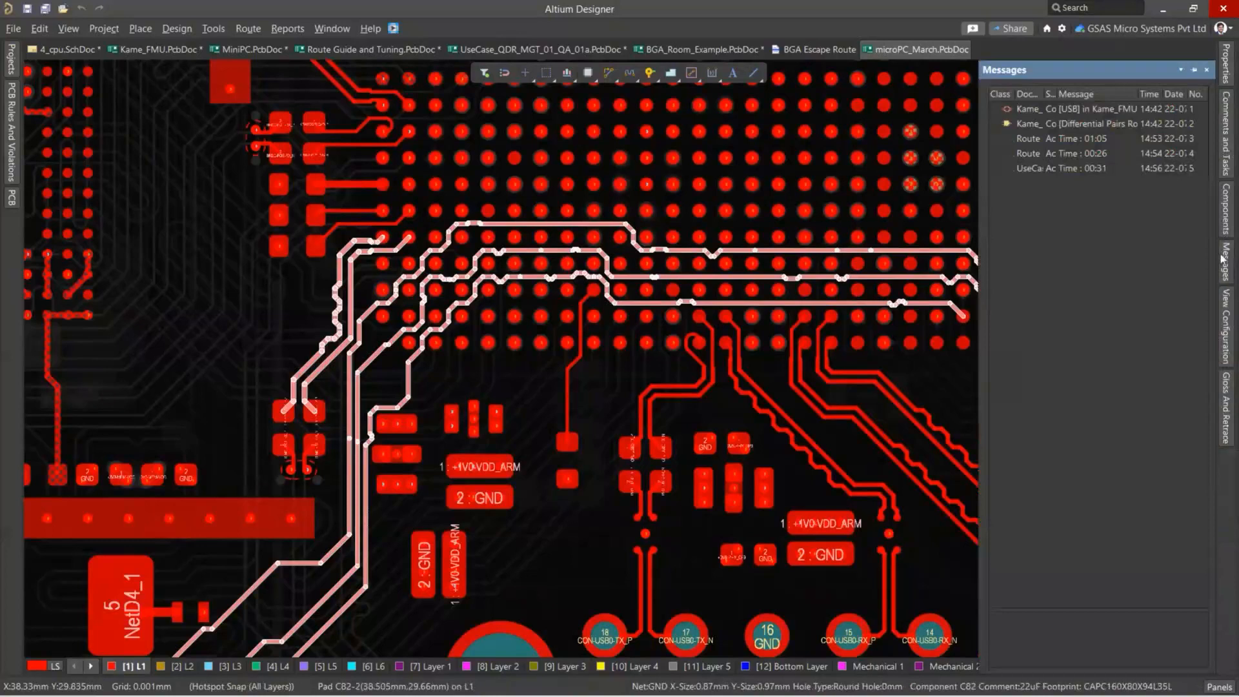
left_click(1207, 71)
left_click(1225, 133)
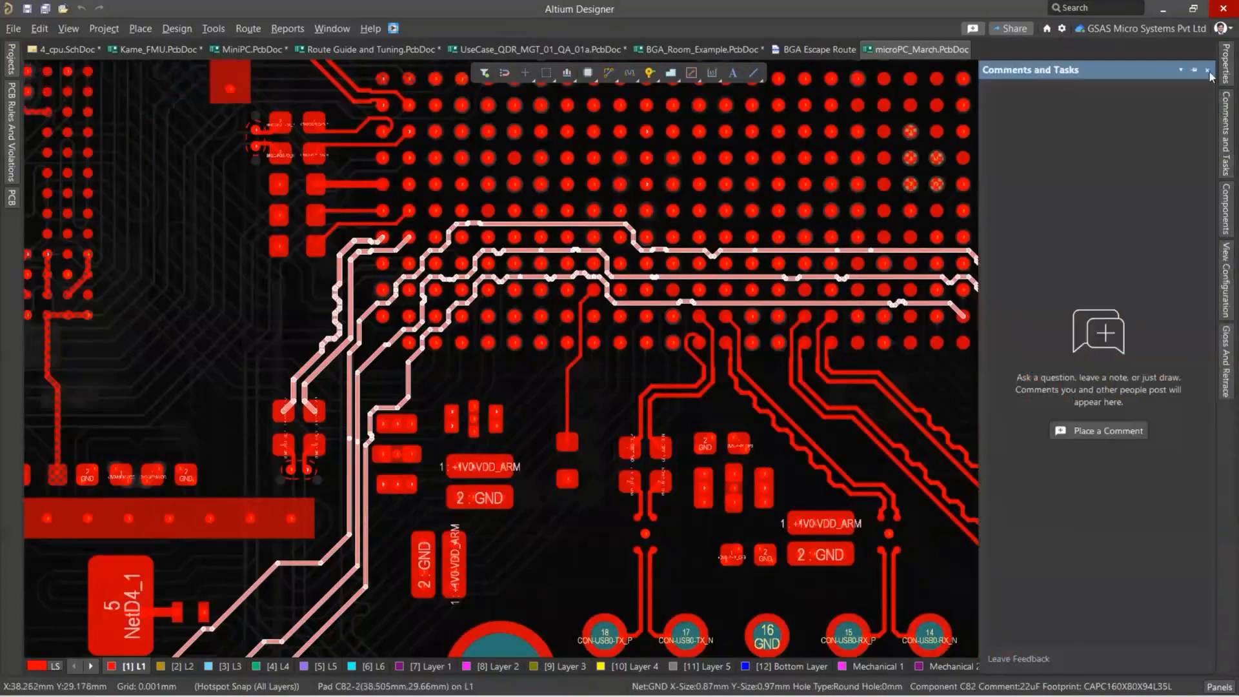
left_click(1208, 71)
left_click(1225, 187)
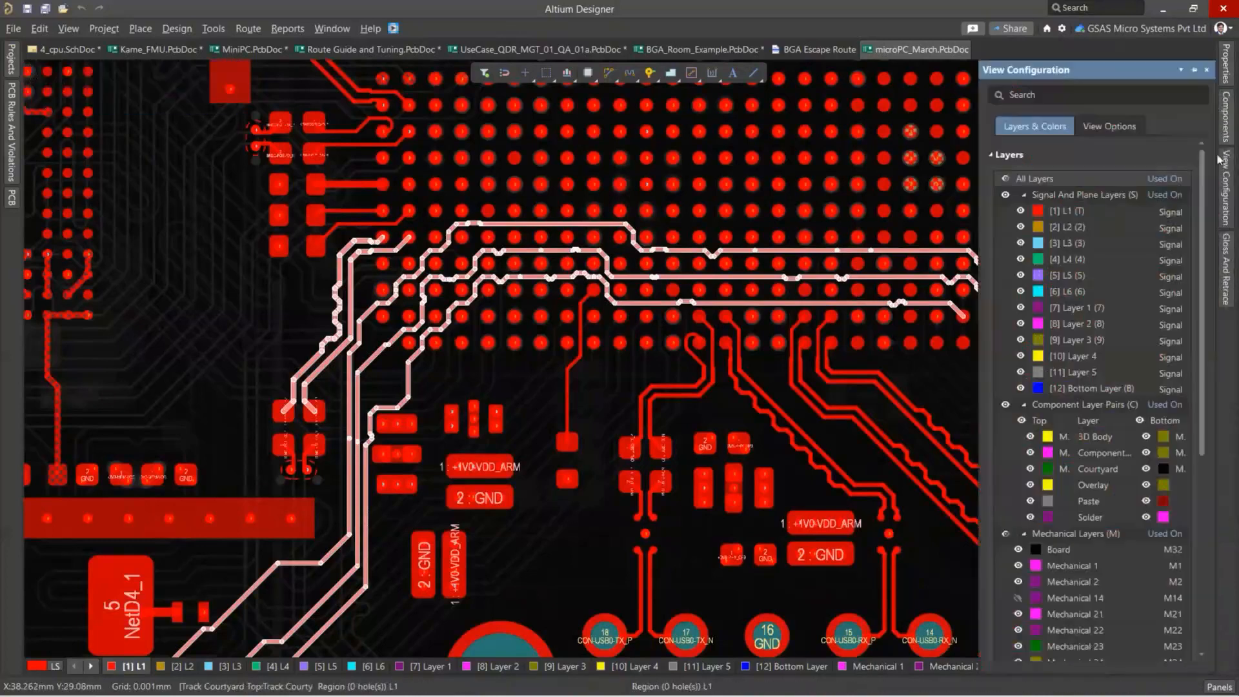
left_click(1225, 116)
left_click(1208, 73)
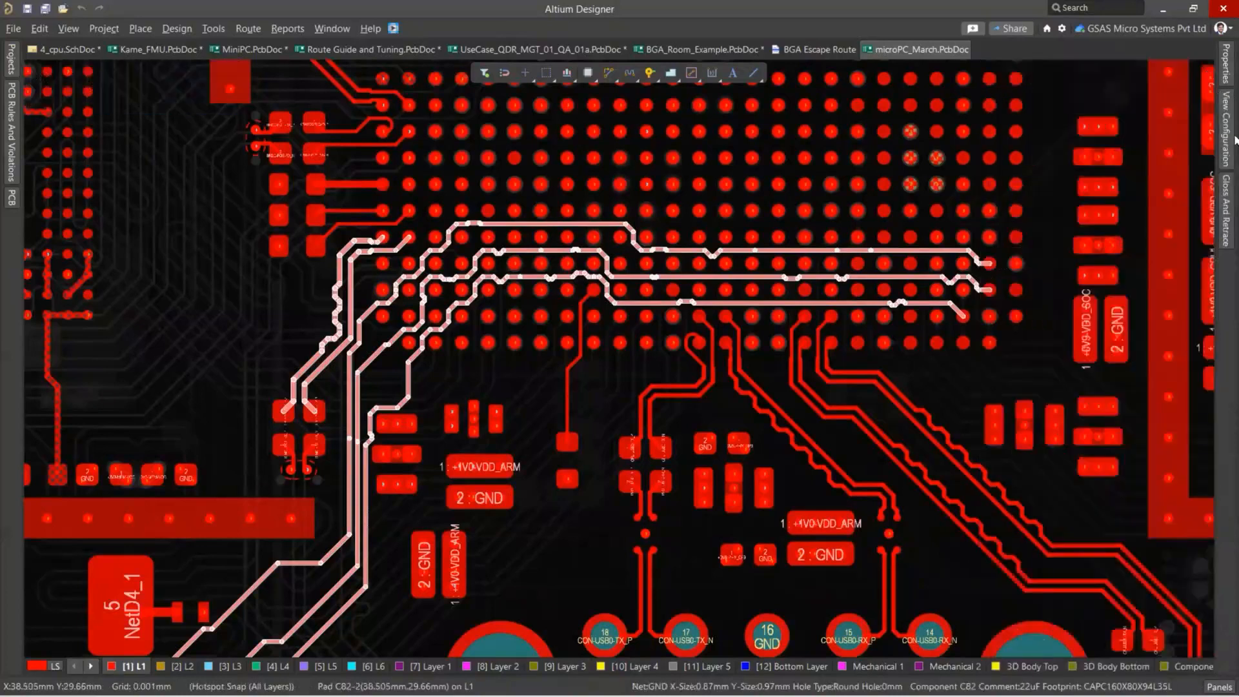
left_click(1207, 69)
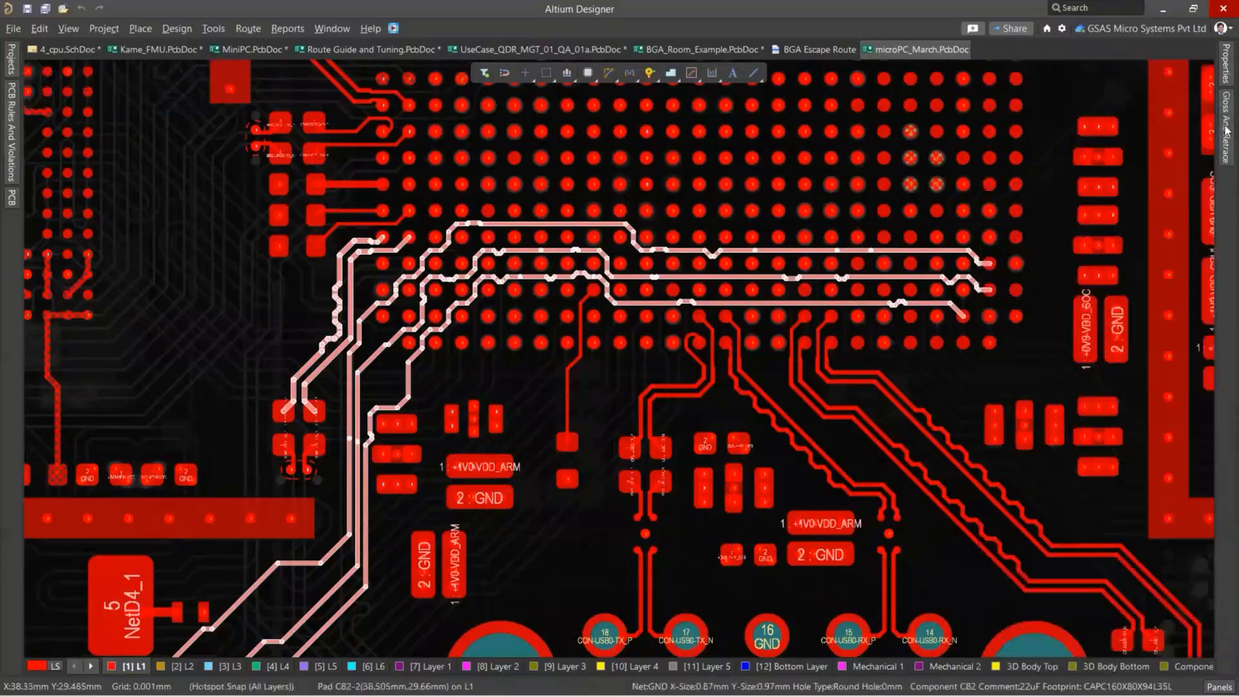
Gloss the selected tracks with the 45 Degree hugging style and Weak effort, and inspect the routes under the BGA.
left_click(1225, 129)
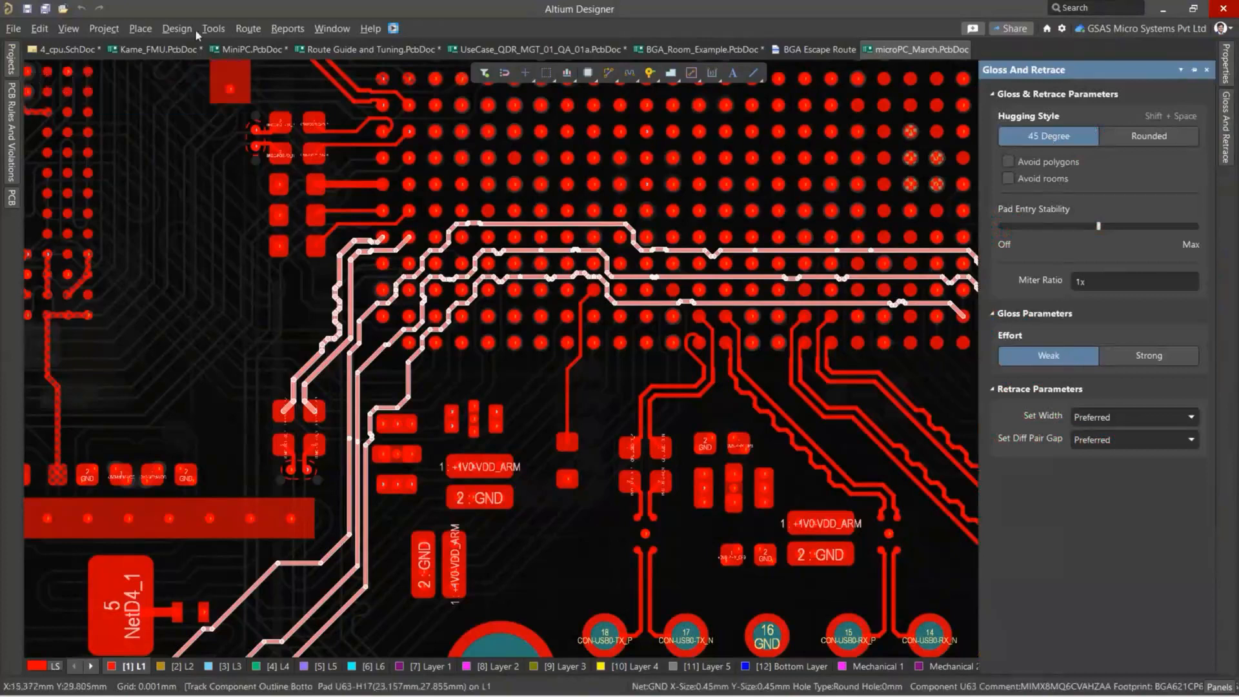
left_click(248, 28)
left_click(284, 163)
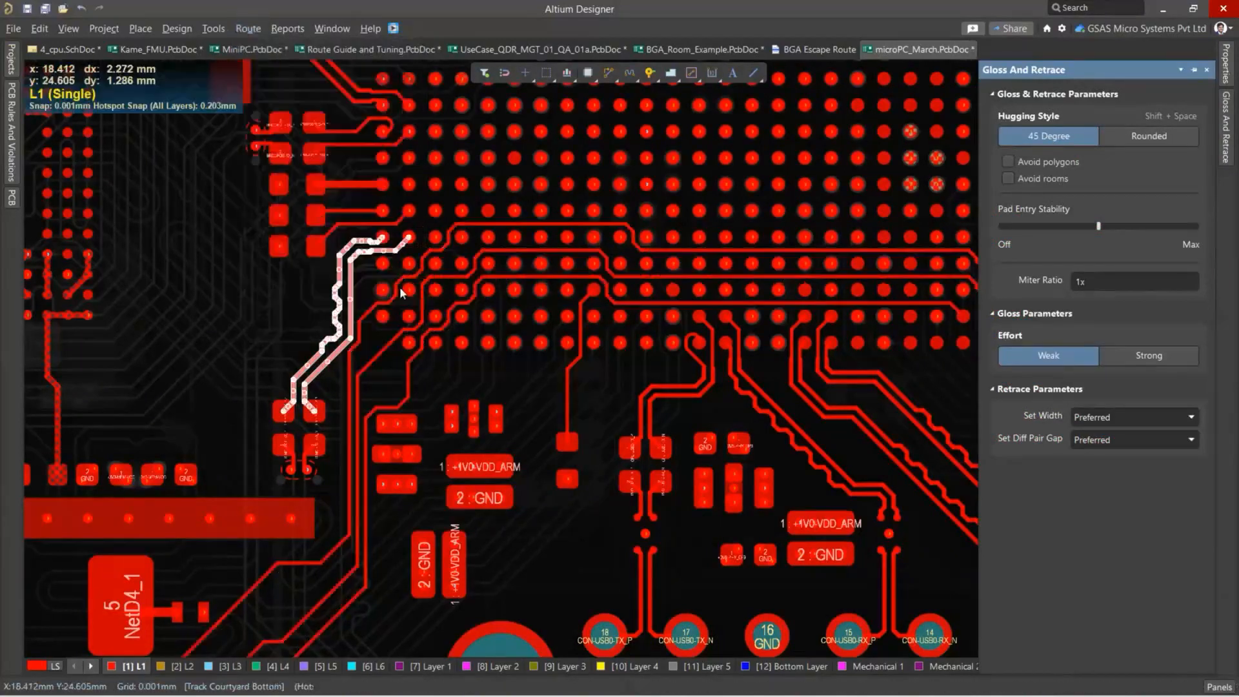
scroll(402, 289, "up", 2, "ctrl")
scroll(431, 252, "up", 2, "ctrl")
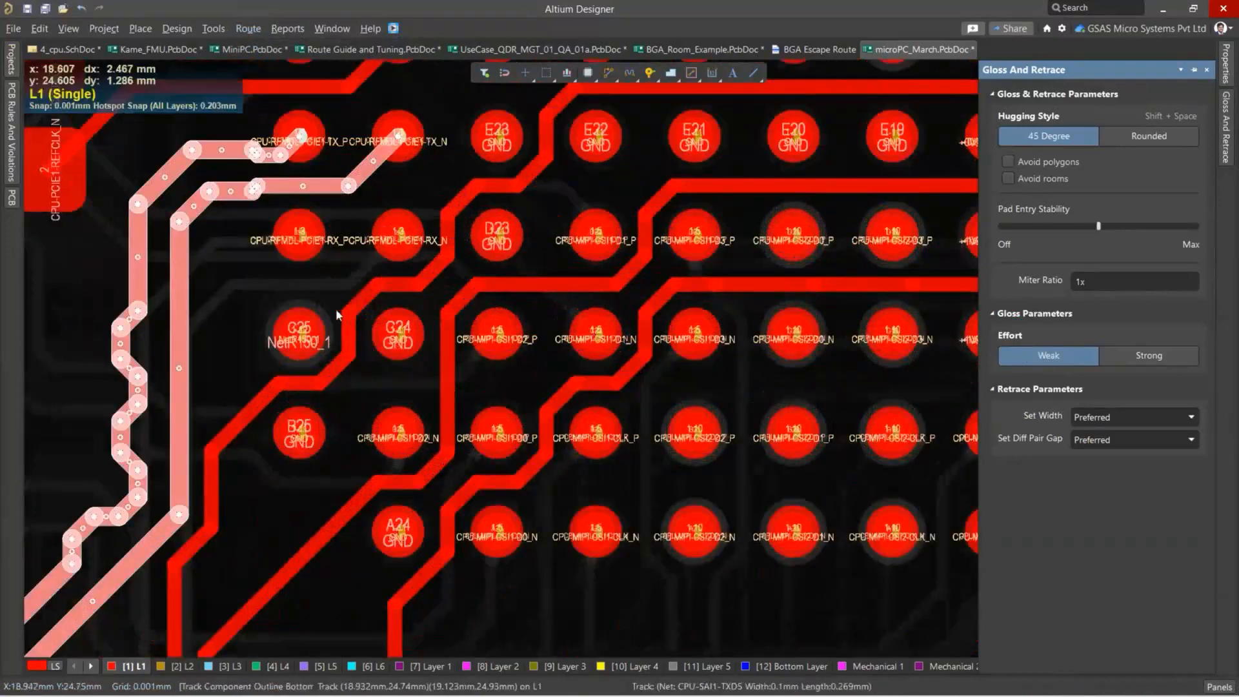
scroll(336, 309, "down", 4, "ctrl")
scroll(494, 311, "up", 2, "ctrl")
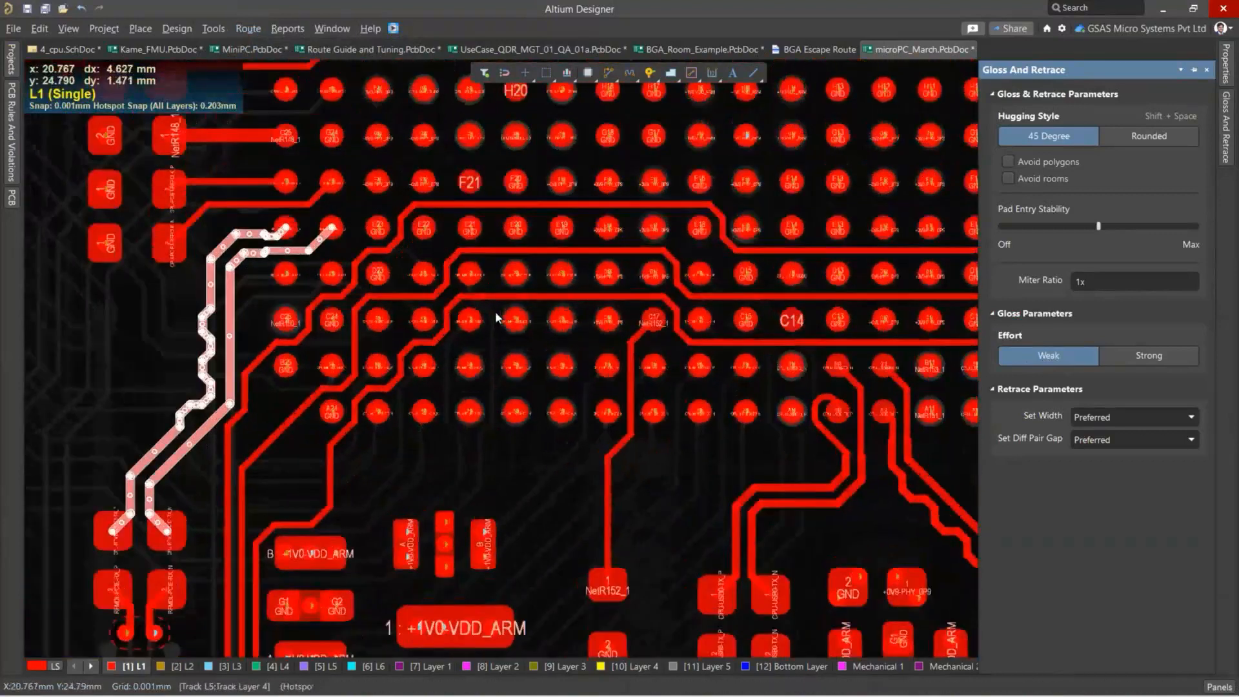
Clear the remaining selection and reselect the BGA escape tracks along their full length.
left_click(359, 512)
right_click_drag(340, 520, 411, 452)
left_click_drag(395, 474, 119, 383)
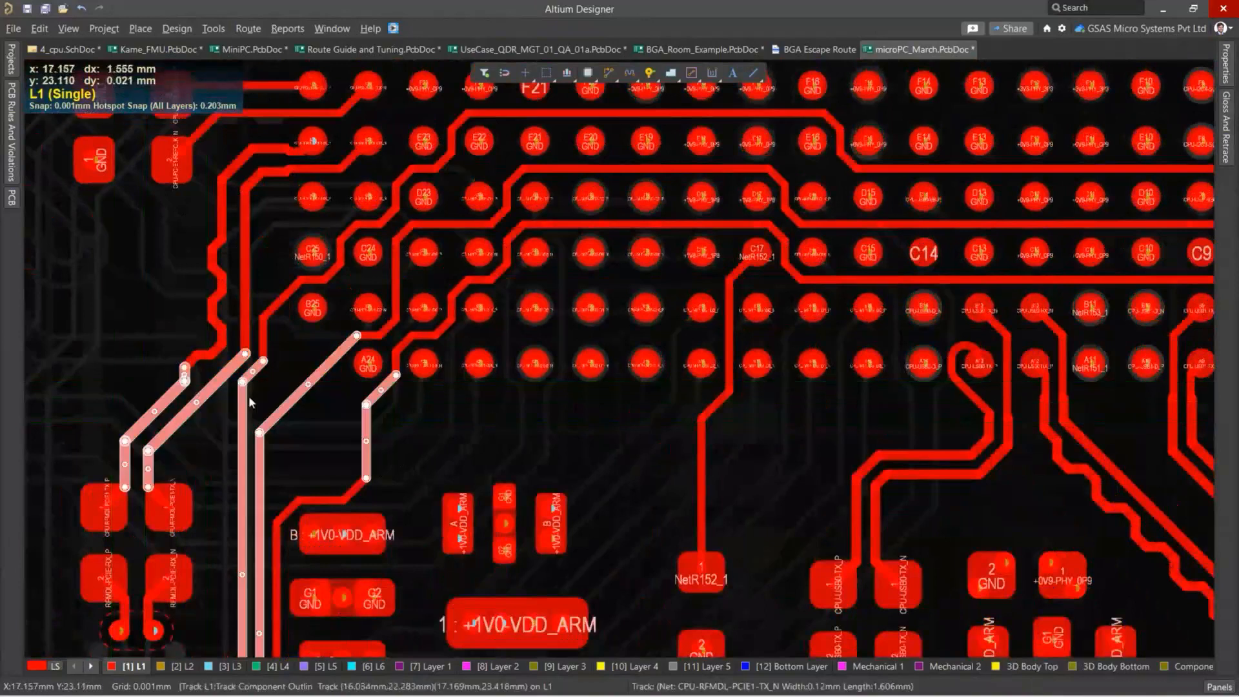
scroll(253, 392, "down", 2, "ctrl")
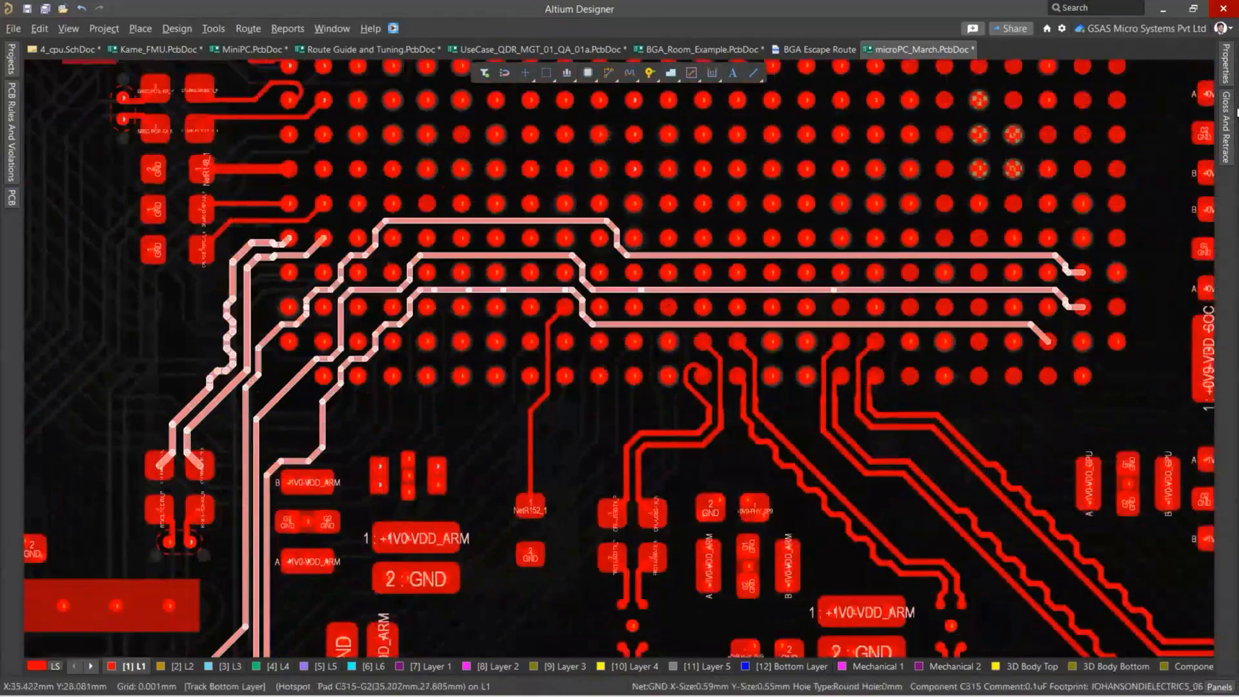
Set the gloss effort to Strong and gloss the selected BGA escape tracks.
left_click(1230, 113)
left_click(1149, 355)
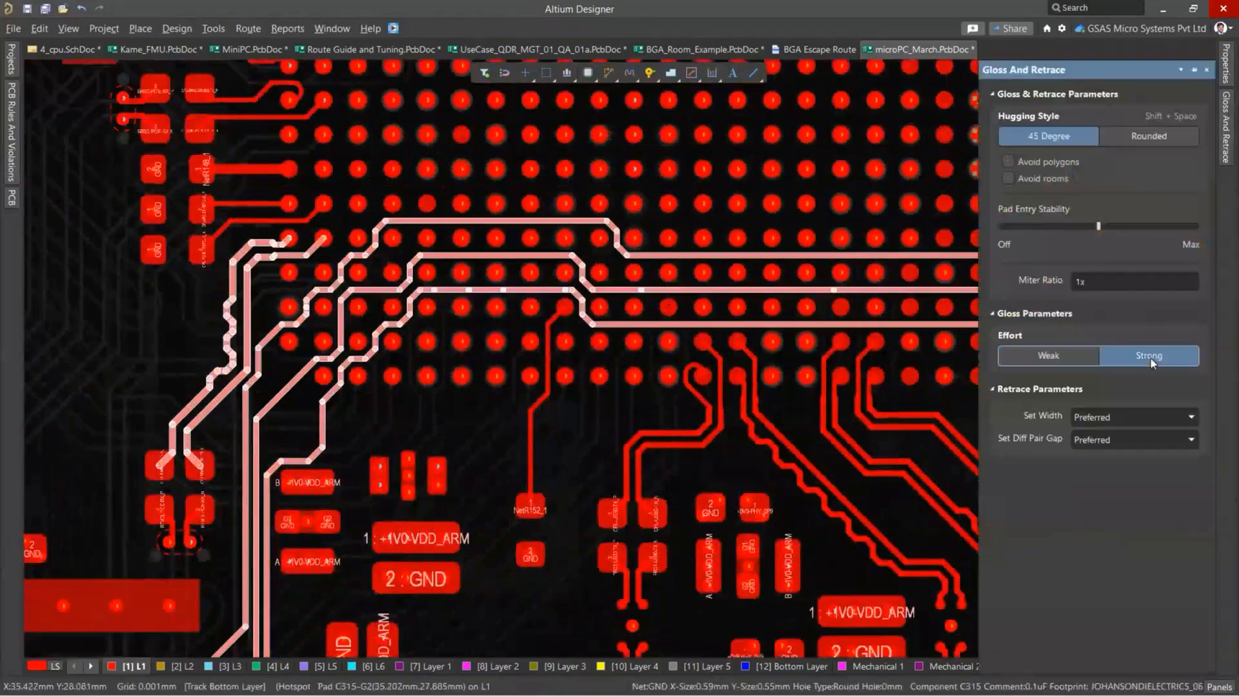
left_click(252, 29)
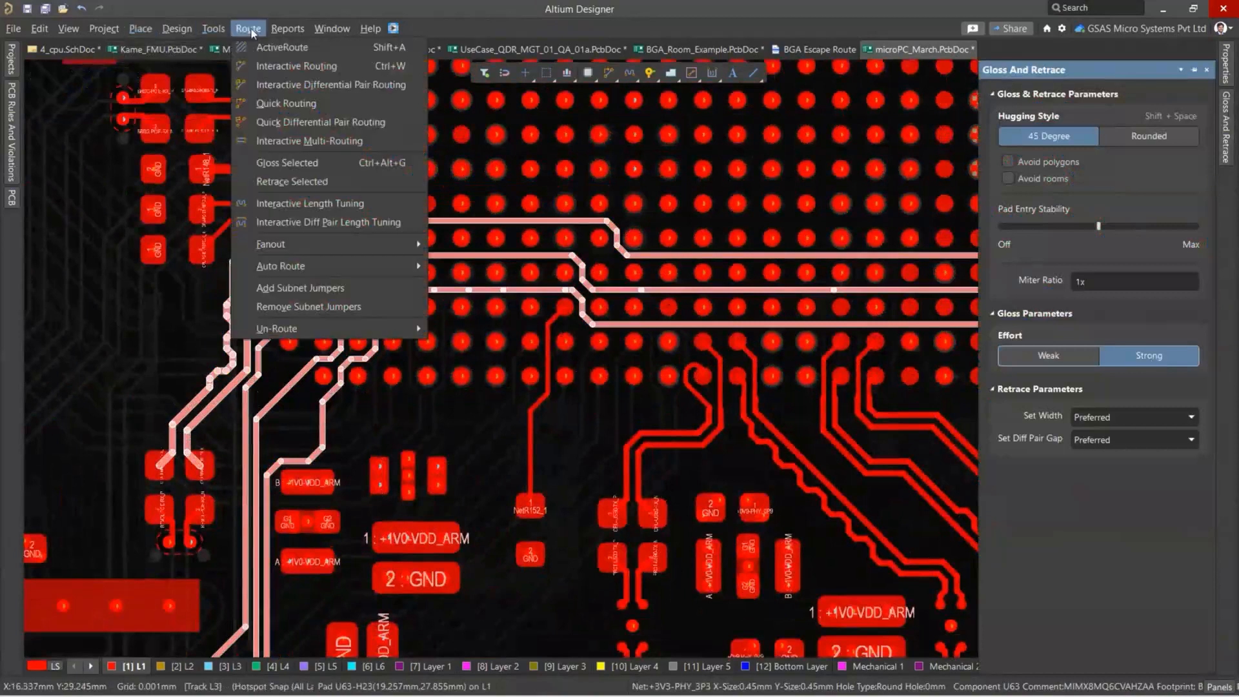
left_click(287, 162)
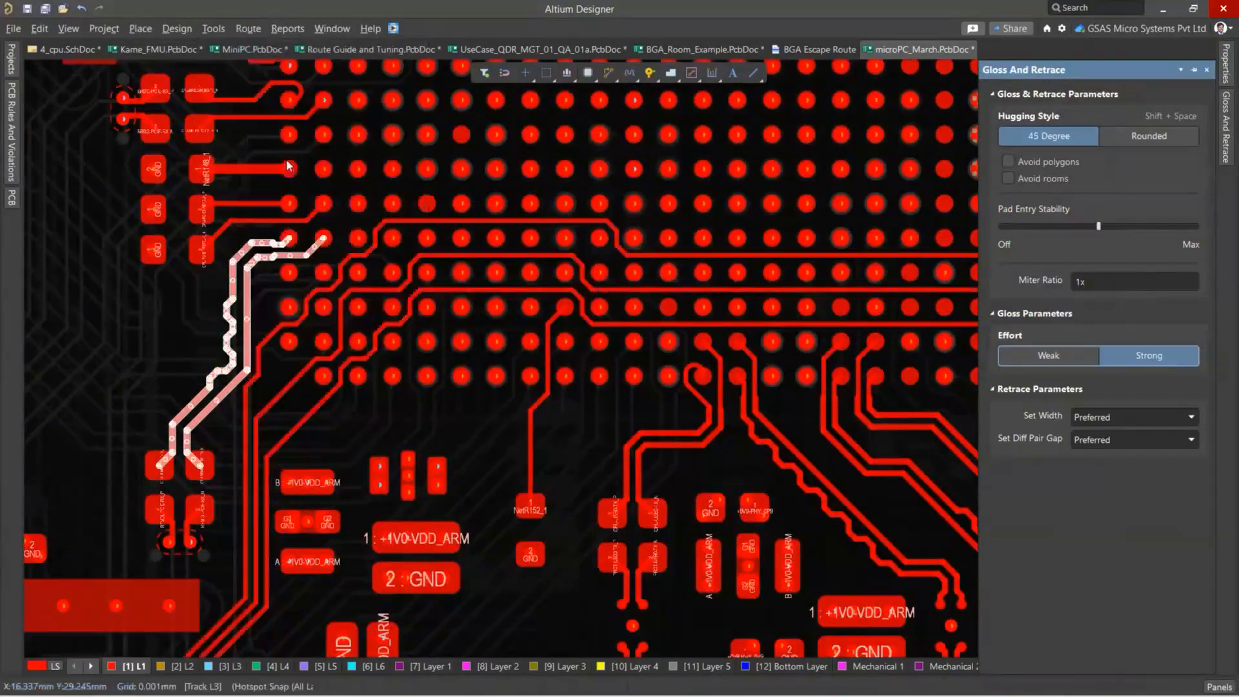
scroll(359, 297, "up", 2, "ctrl")
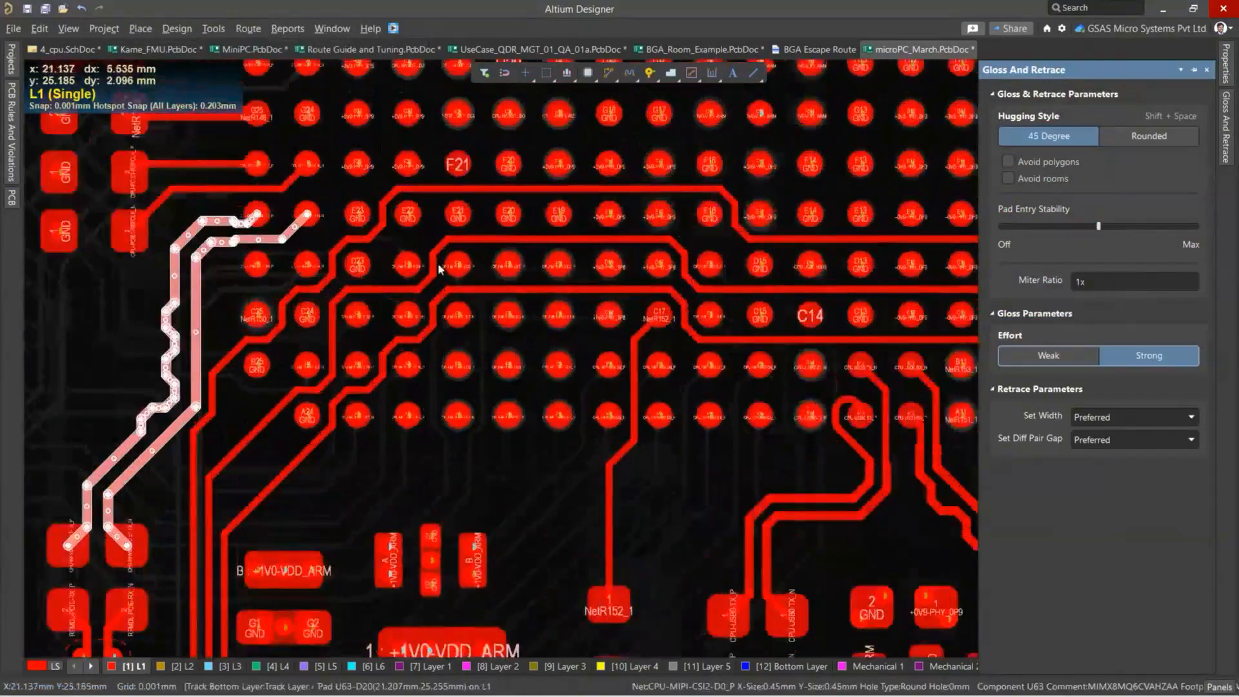
Reselect the full BGA escape tracks and gloss them with the hugging style set to Rounded.
left_click_drag(401, 517, 104, 401)
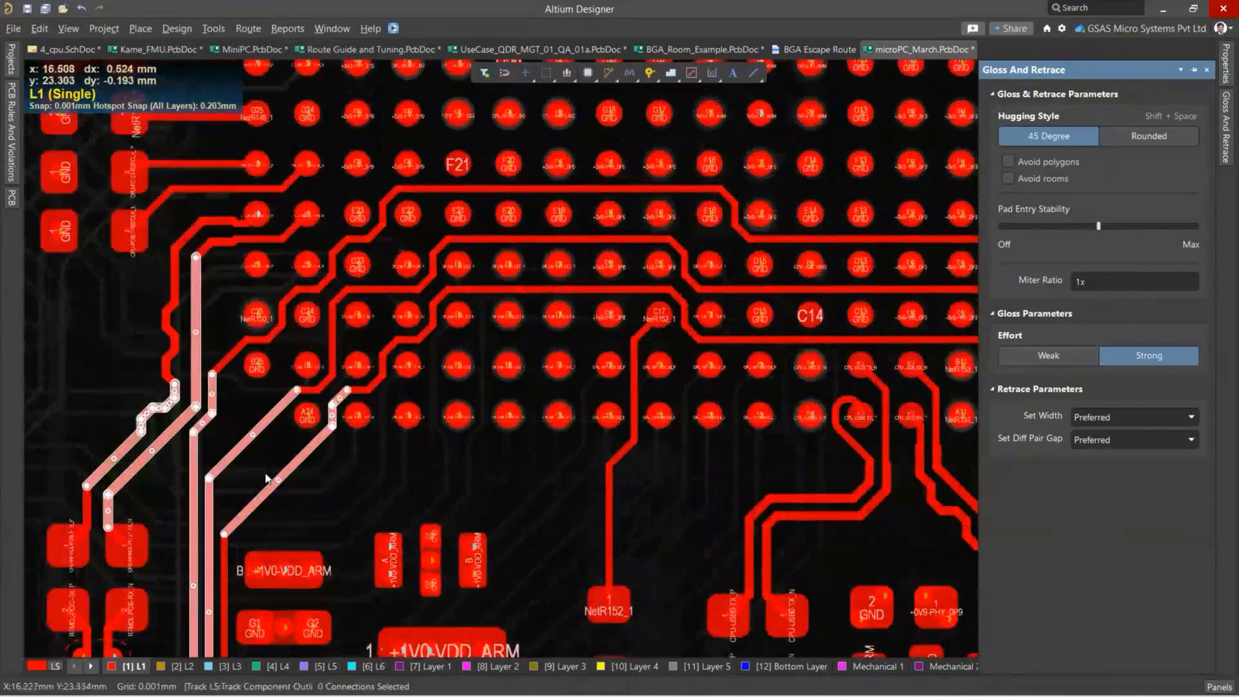
left_click_drag(370, 499, 115, 413)
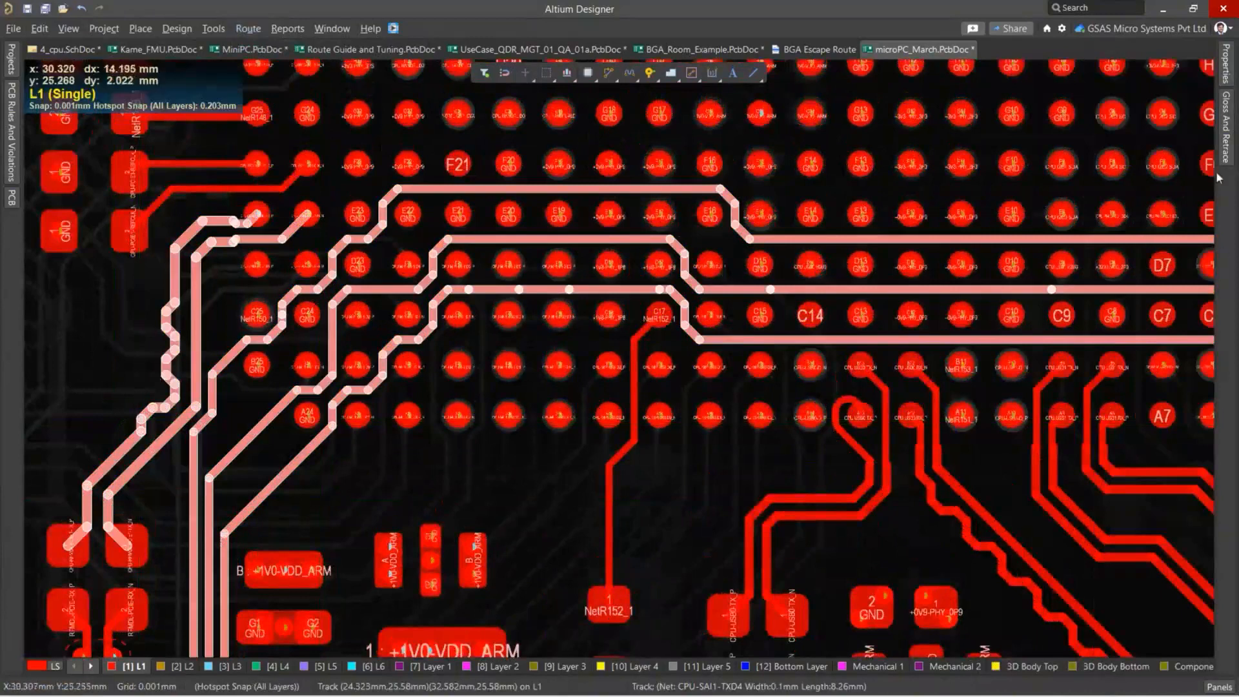
left_click(1227, 129)
left_click(1131, 138)
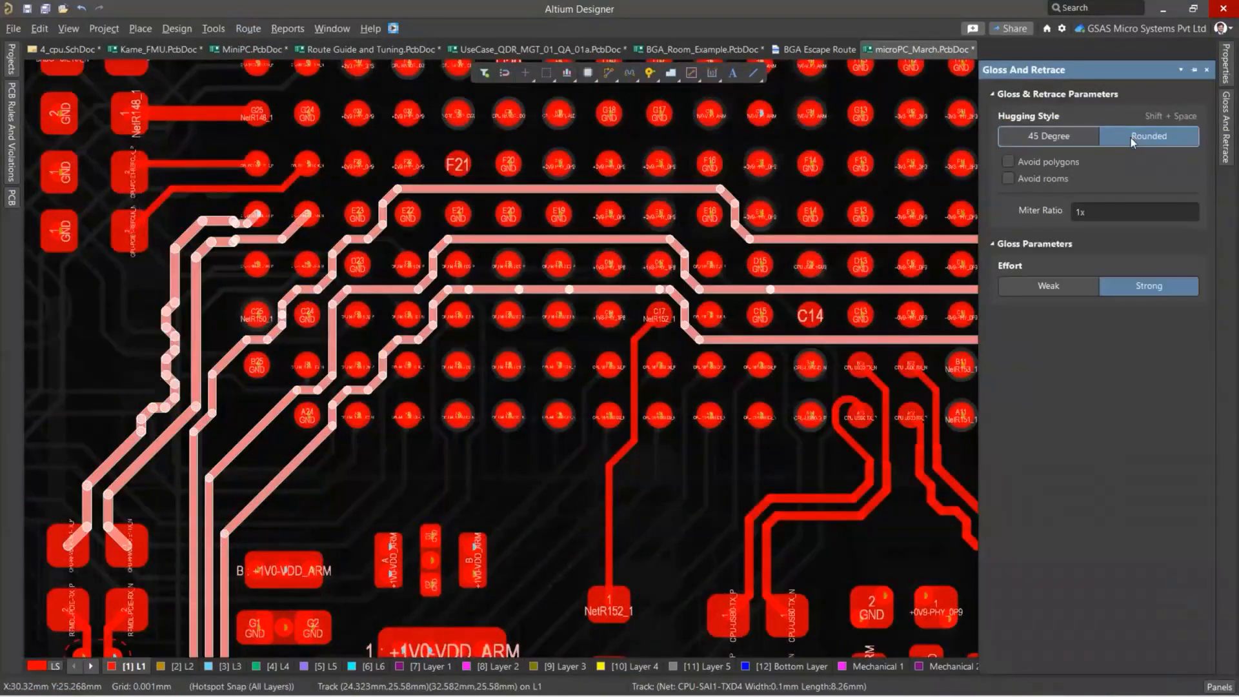
left_click(249, 28)
left_click(282, 162)
scroll(387, 330, "up", 1, "ctrl")
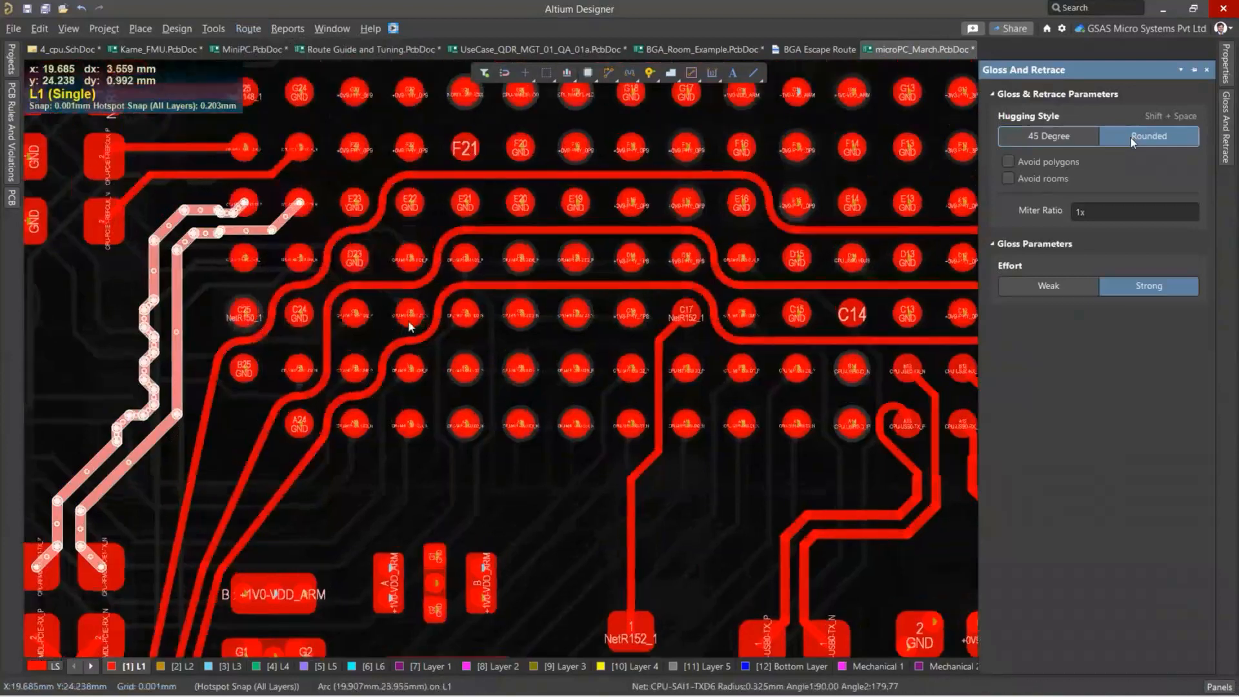
scroll(403, 326, "up", 2, "ctrl")
scroll(351, 389, "down", 2, "ctrl")
Clear the selection and examine the rounded tracks from the BGA to the connector pads and the surrounding board area.
right_click_drag(142, 600, 344, 360)
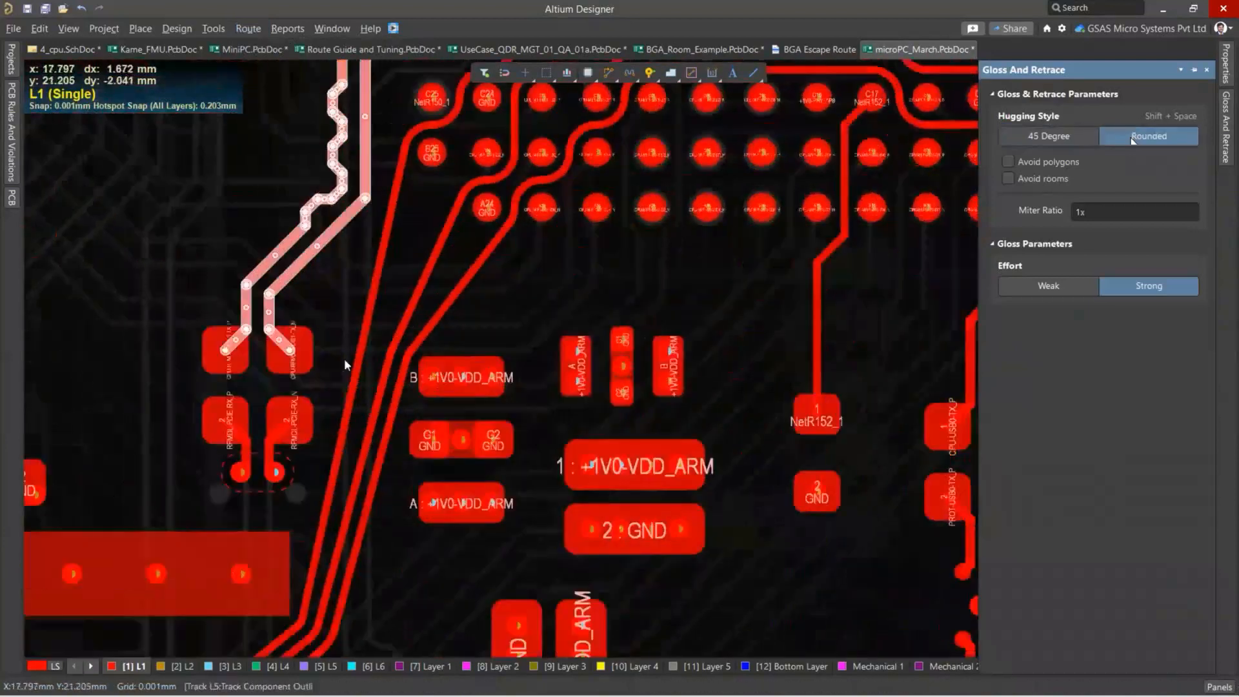
left_click(352, 296)
scroll(345, 295, "down", 2, "ctrl")
right_click_drag(345, 296, 306, 343)
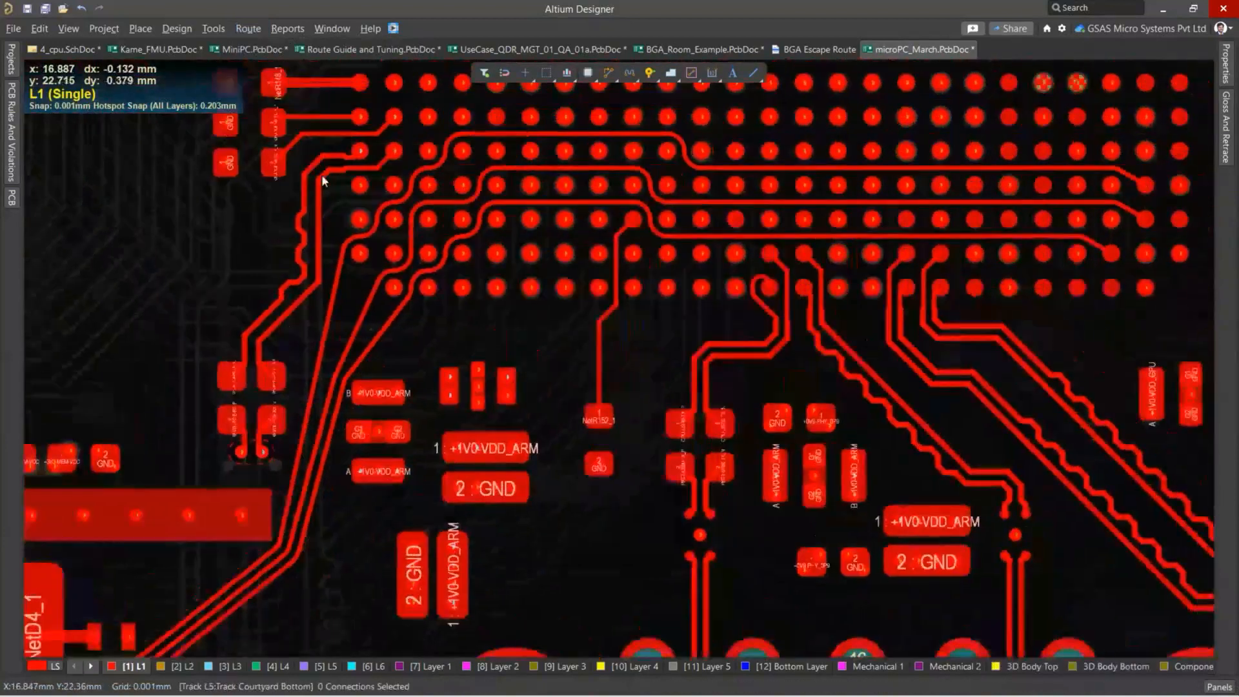
right_click_drag(458, 348, 362, 299)
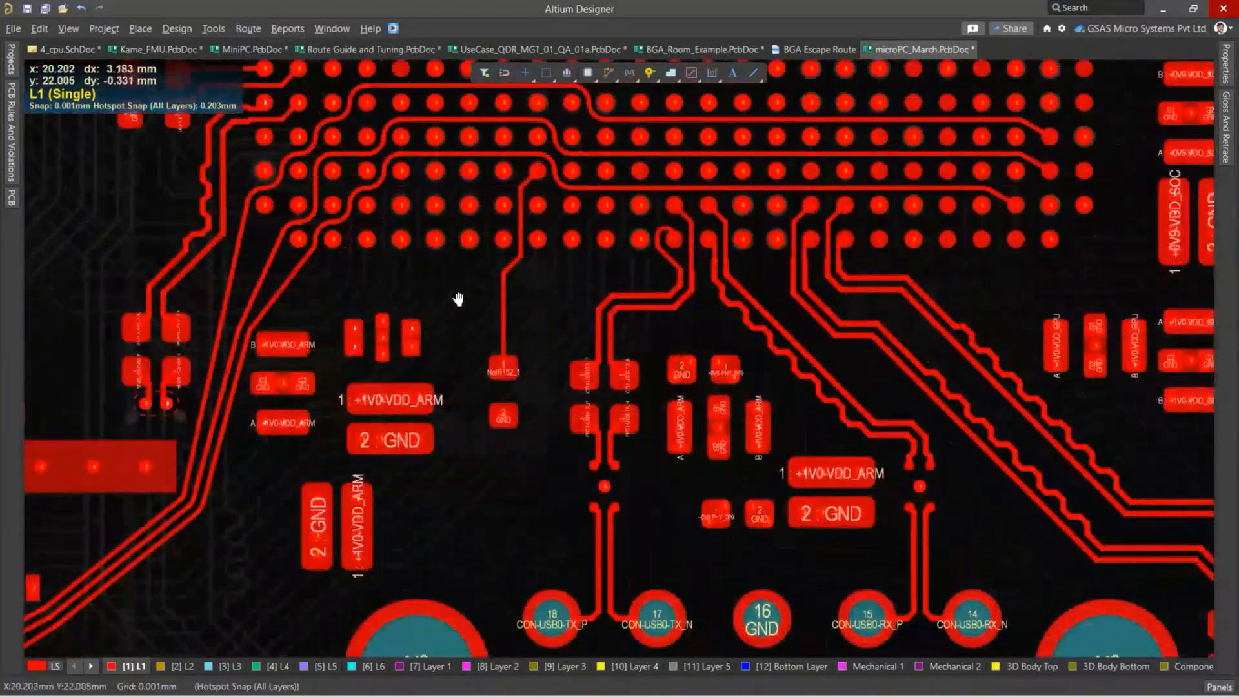
right_click_drag(459, 299, 438, 281)
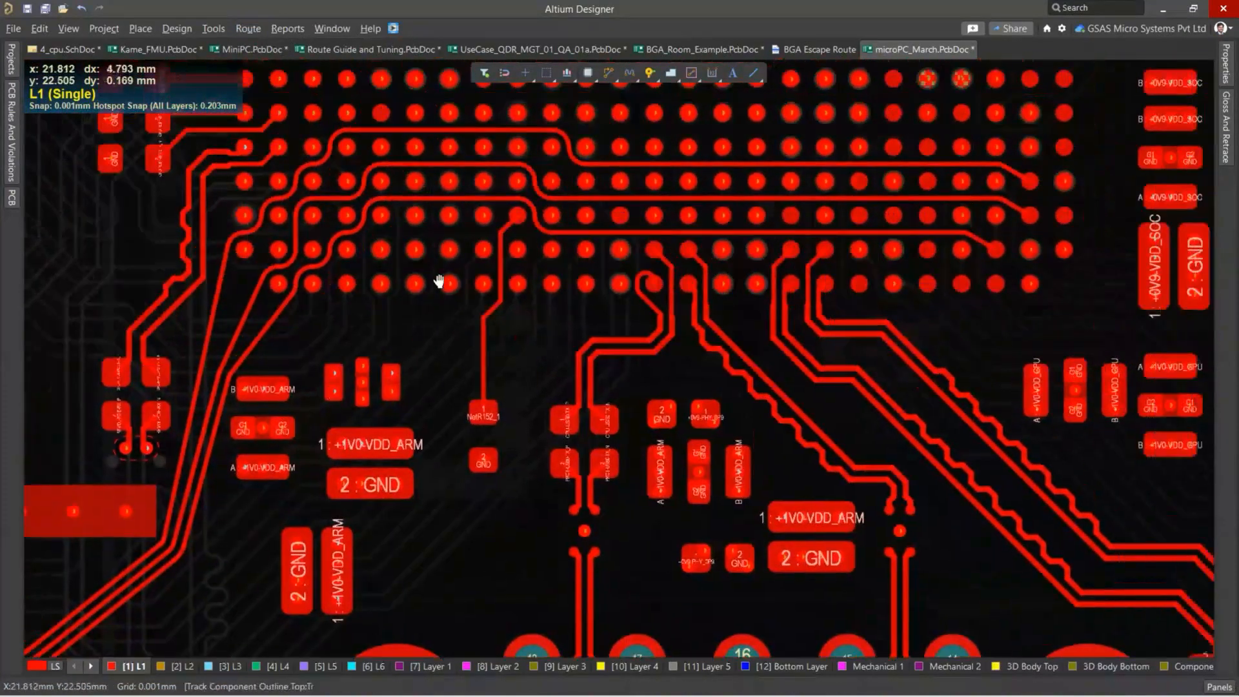
scroll(440, 266, "down", 4, "ctrl")
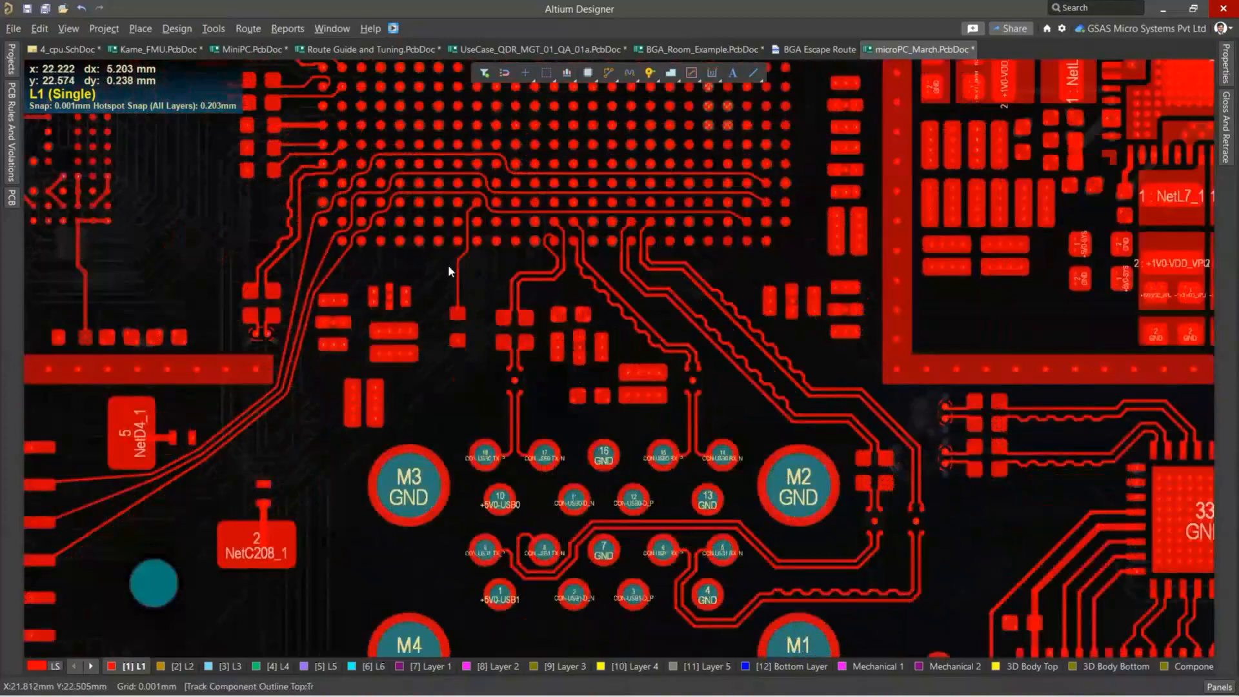
scroll(450, 271, "down", 2, "ctrl")
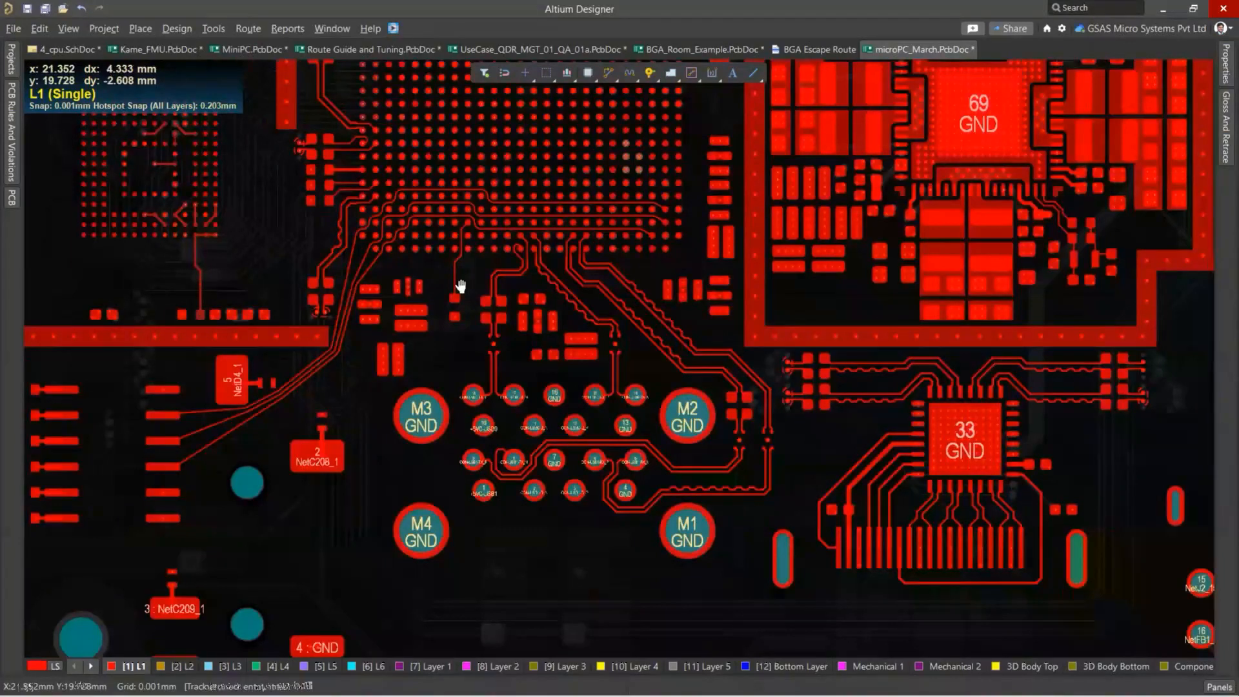
right_click_drag(461, 286, 568, 171)
scroll(579, 437, "up", 3, "ctrl")
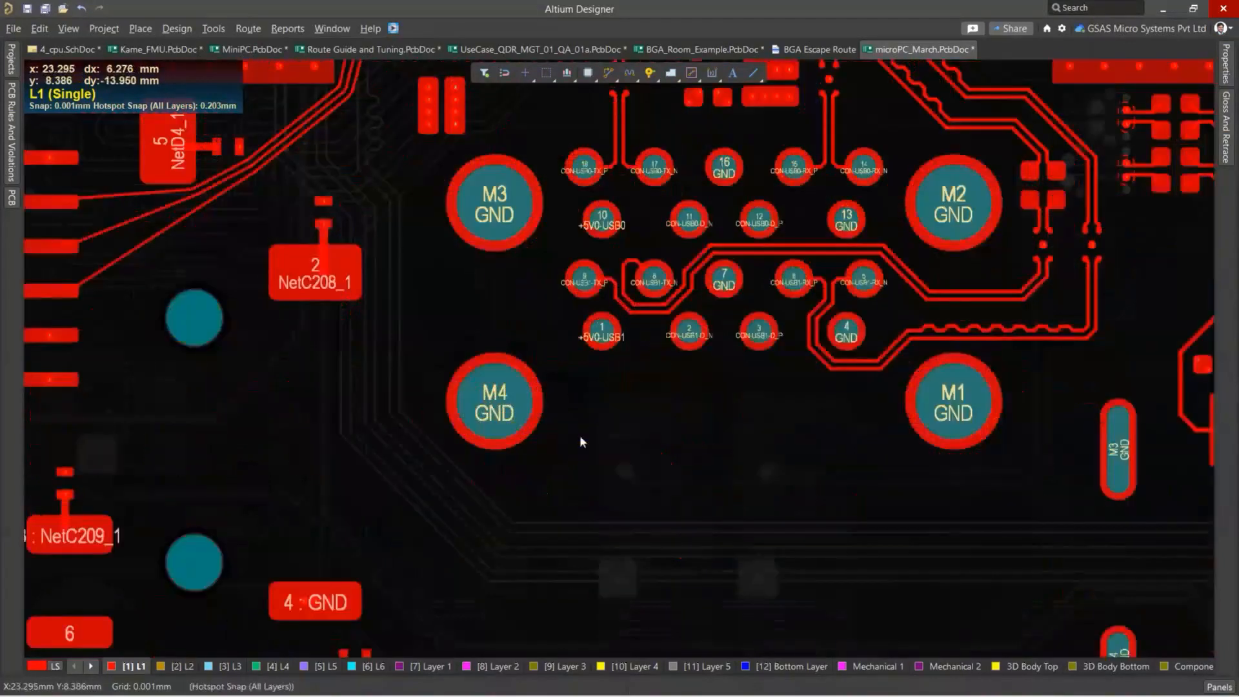
Route a 0.2 mm wide track on L1 from beside the M4 GND pad, hugging around the pad's outline.
left_click(609, 74)
scroll(439, 382, "up", 1, "ctrl")
scroll(439, 382, "up", 1, "ctrl")
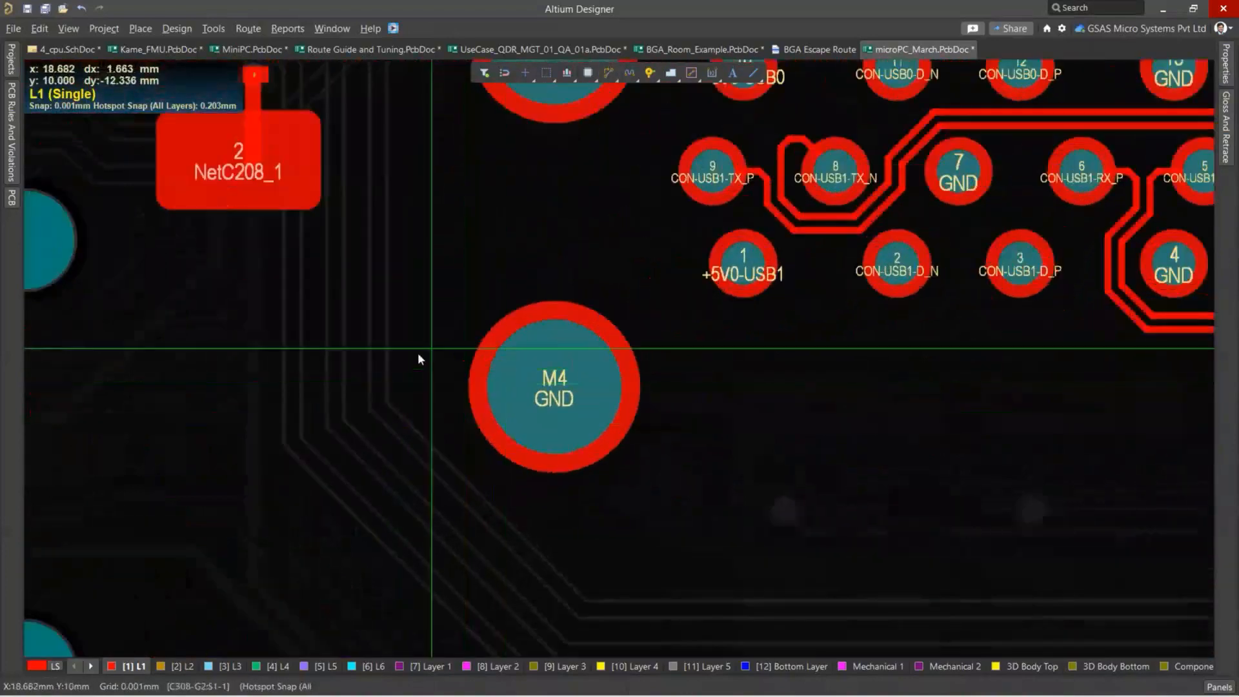
left_click(405, 354)
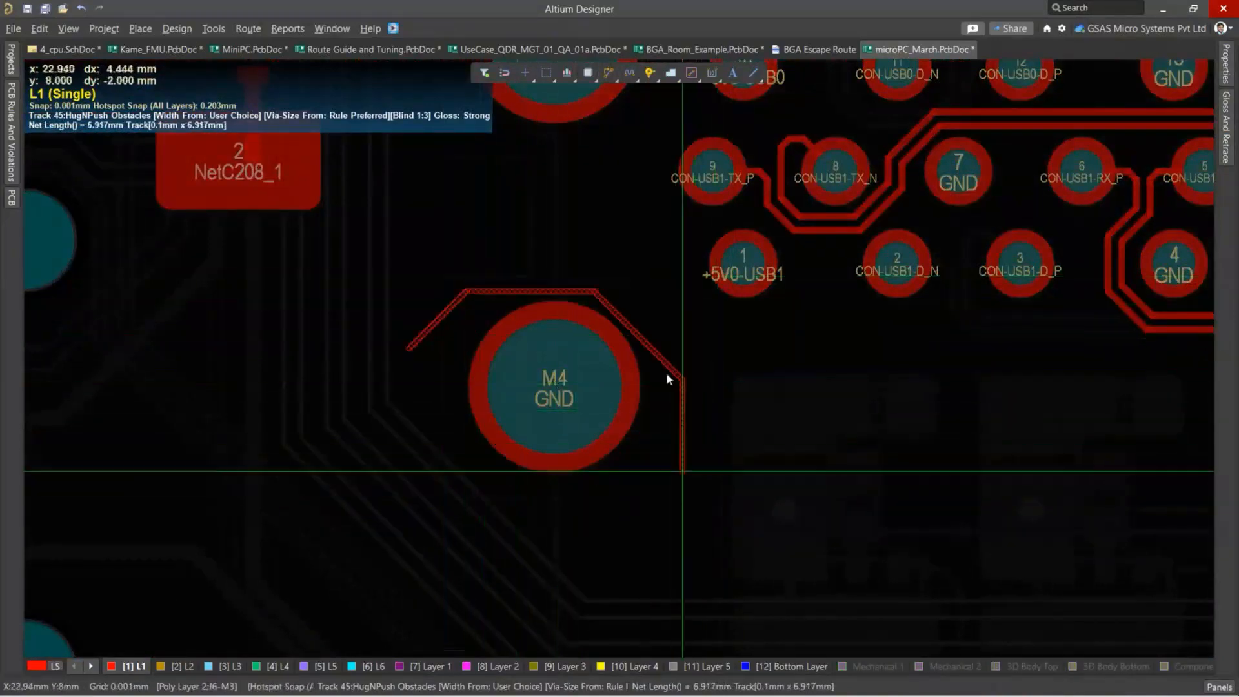
key("Tab")
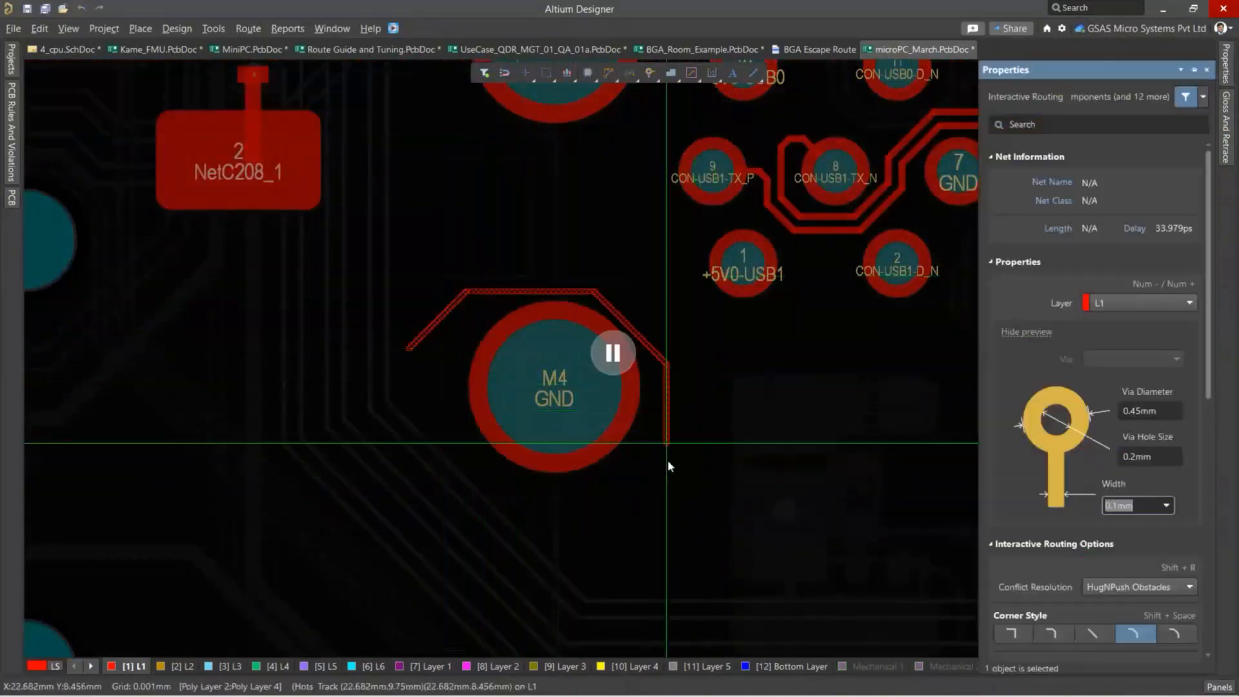
left_click(1167, 505)
left_click(1136, 547)
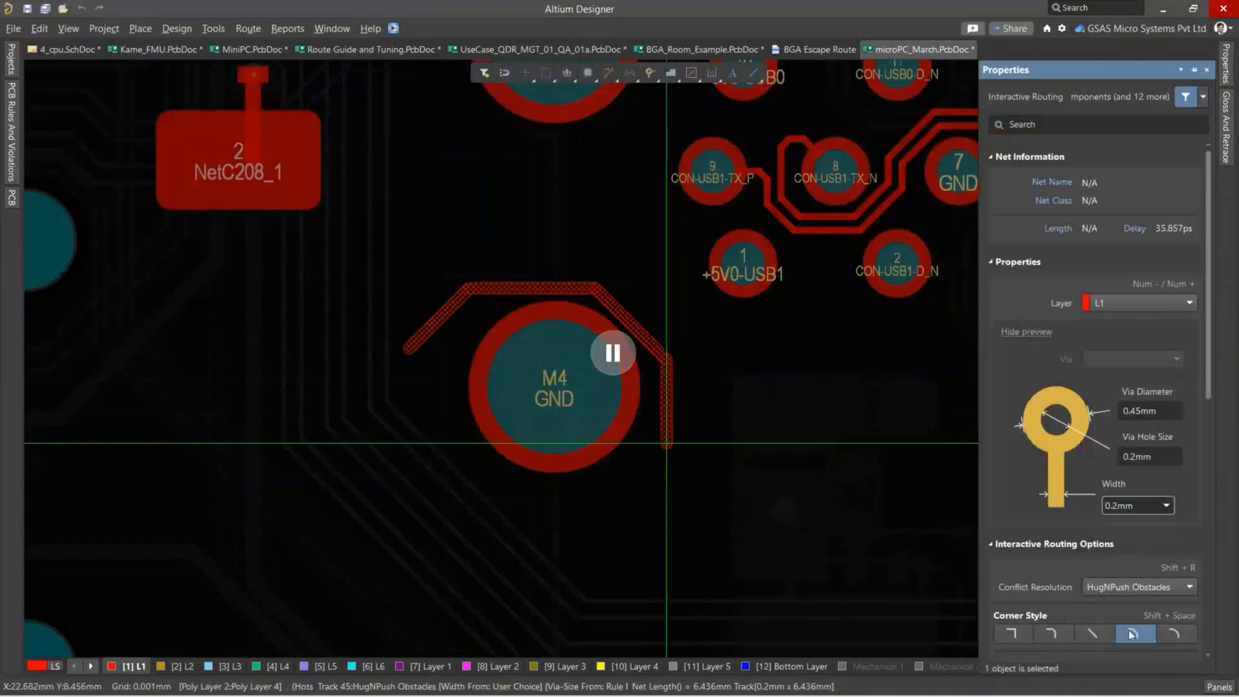
left_click(614, 353)
scroll(516, 362, "up", 2, "ctrl")
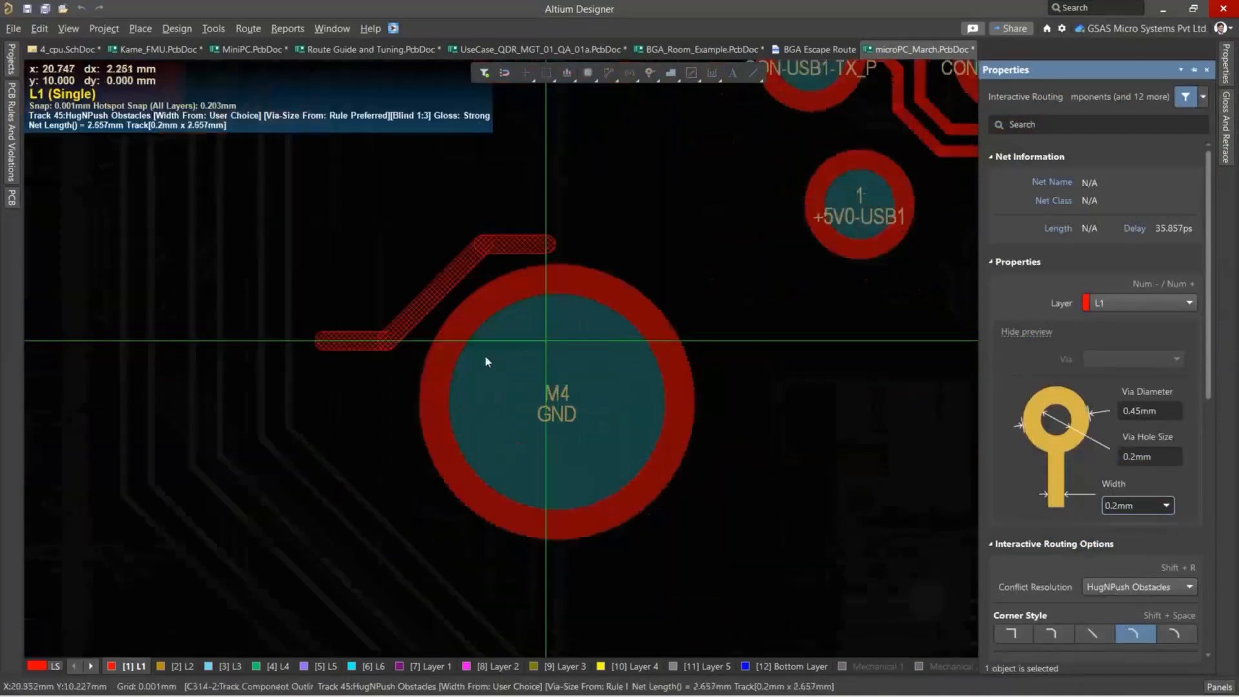
scroll(493, 364, "up", 2, "ctrl")
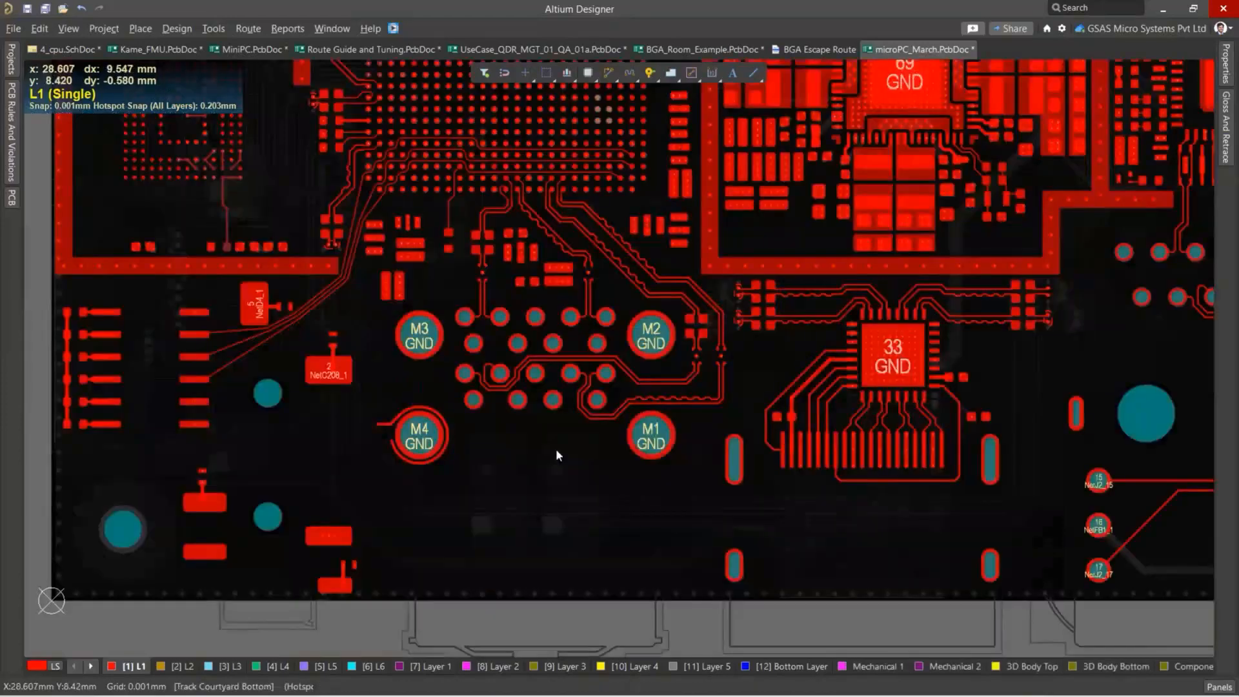
scroll(555, 413, "up", 5, "ctrl")
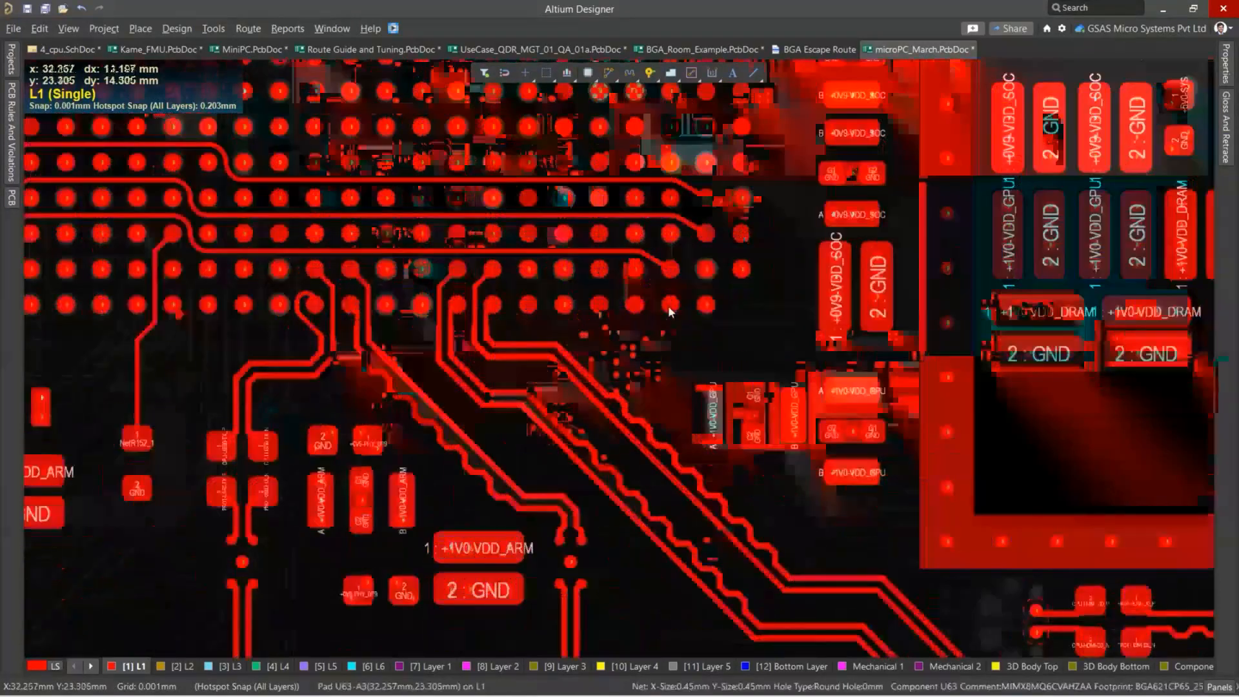
scroll(687, 257, "up", 5, "ctrl")
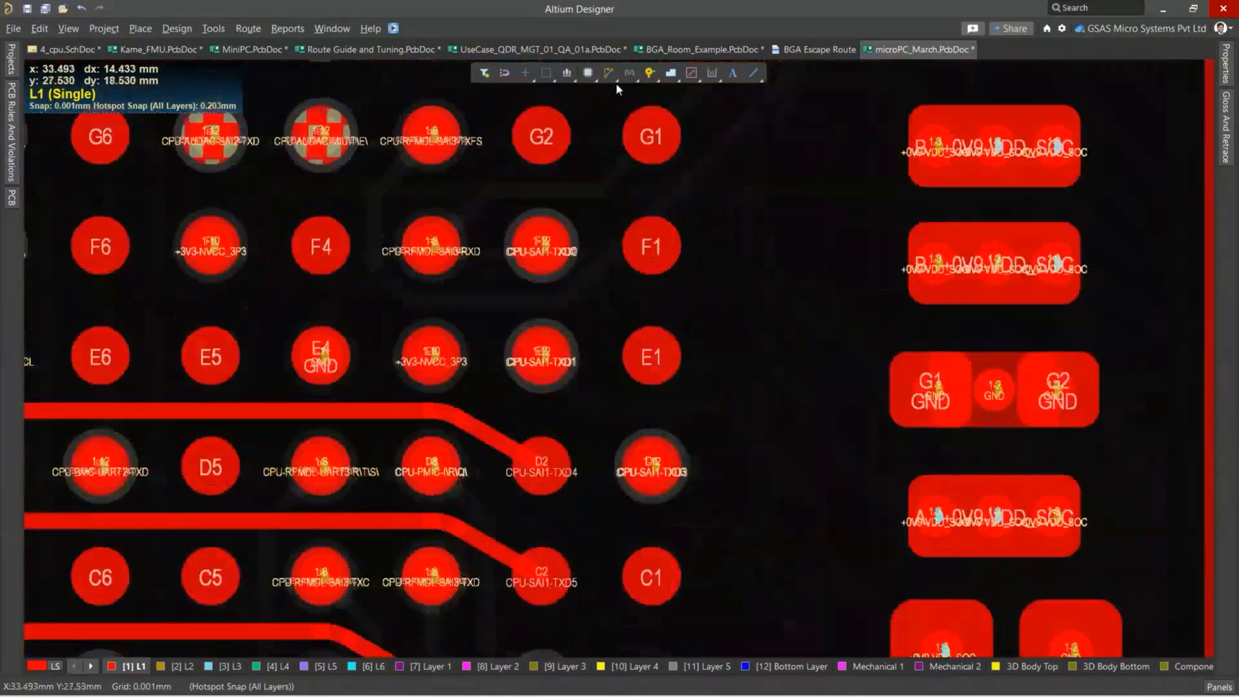
left_click(613, 79)
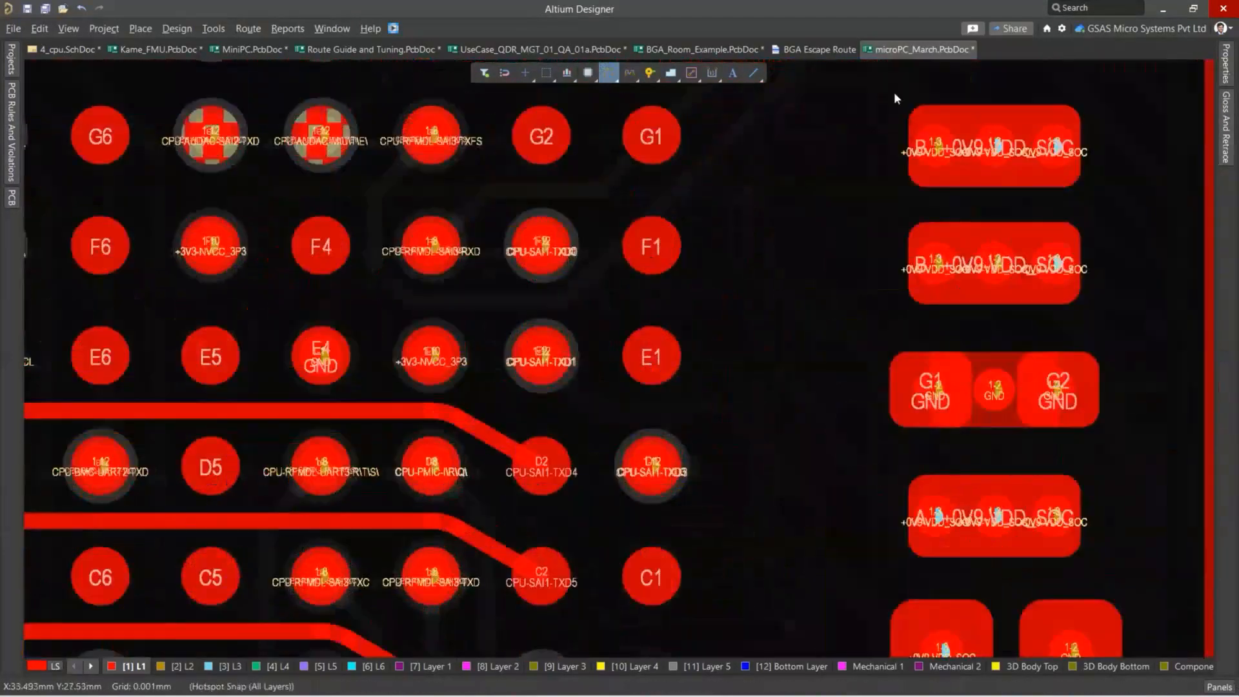
left_click(1228, 132)
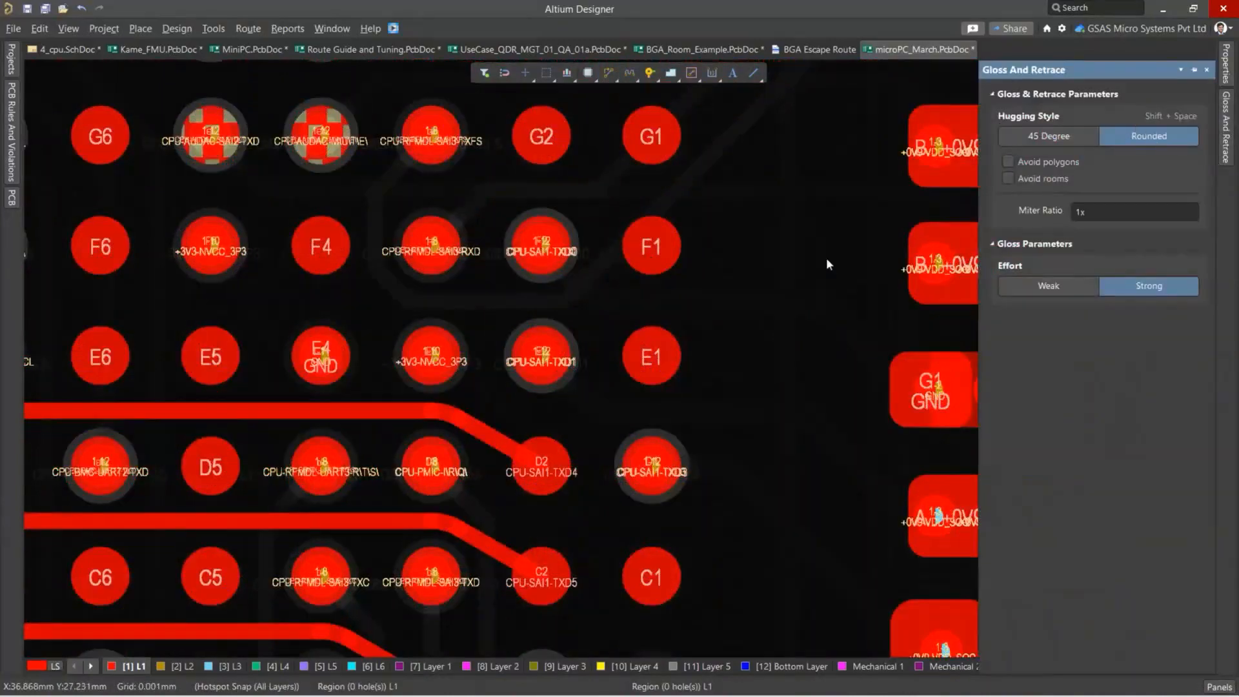
left_click(608, 73)
left_click(652, 252)
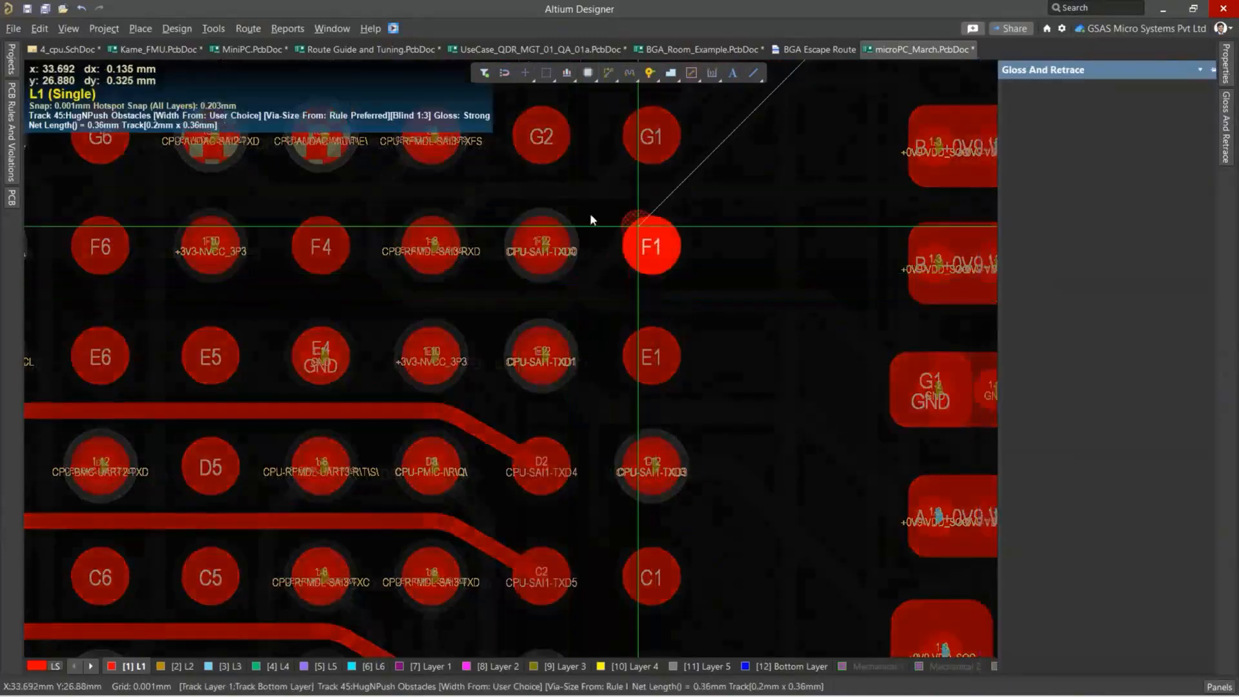
right_click(631, 205)
Start a track from the CPU-SAI1-TXD0 BGA pad with width 0.075 mm and the Any Angle corner style.
left_click(542, 247)
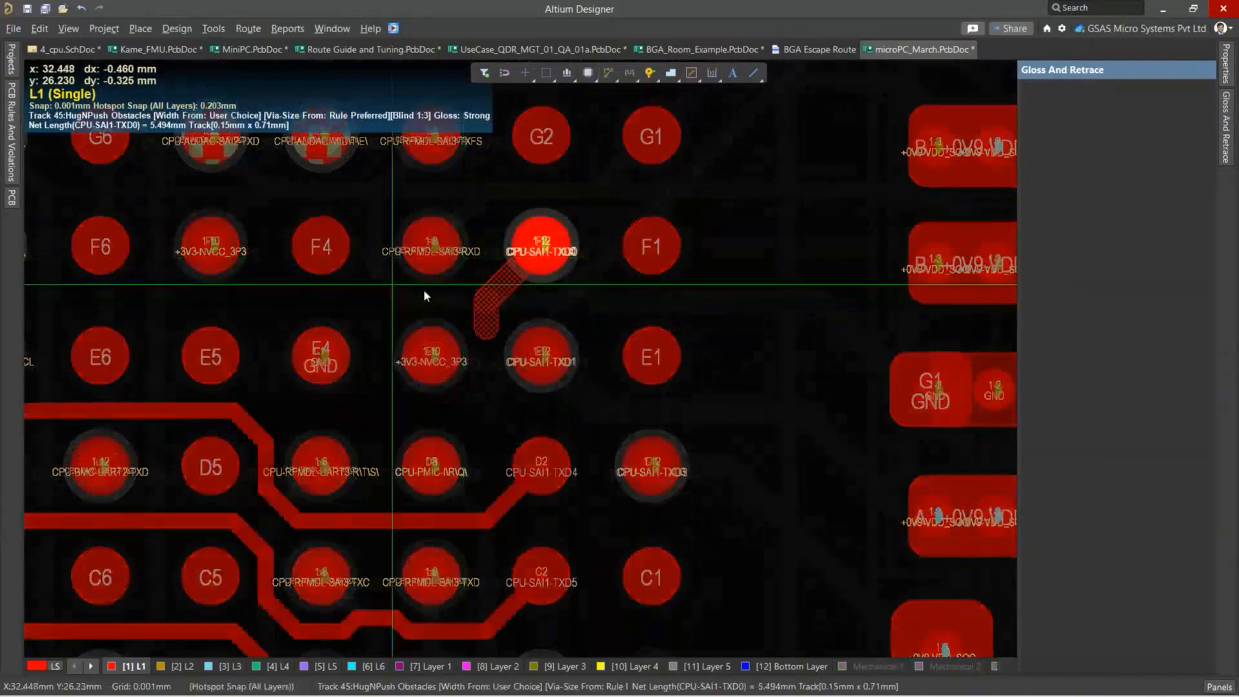
key("Tab")
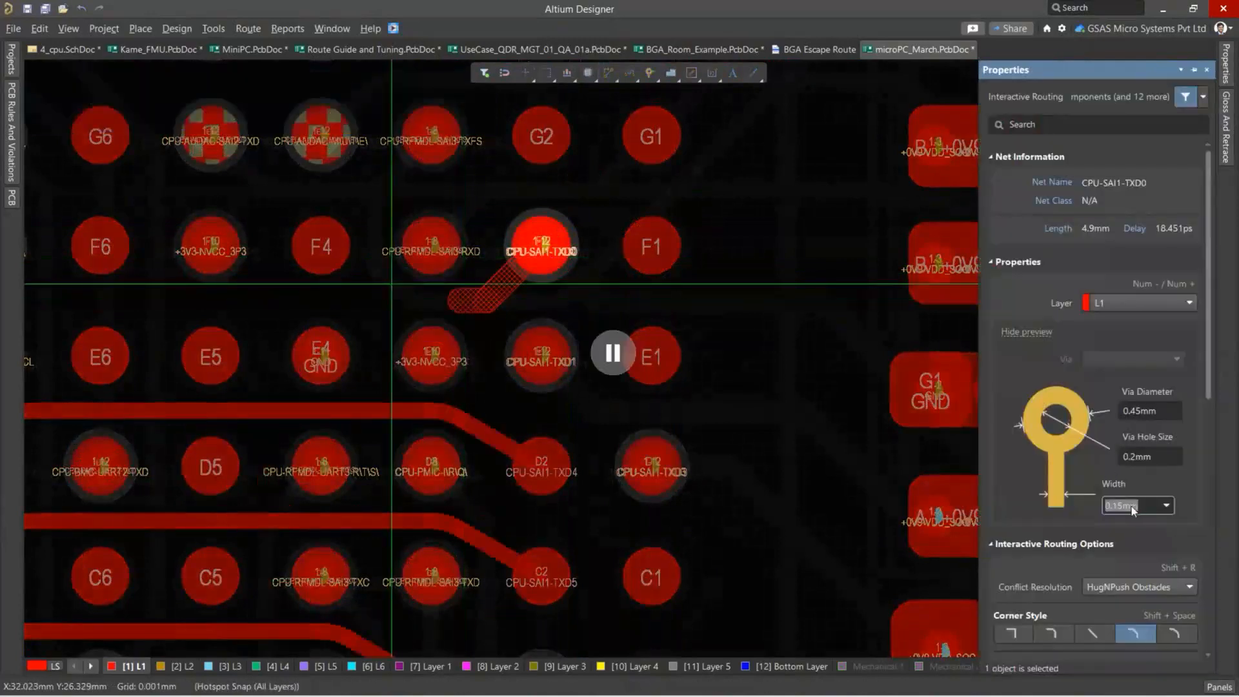
left_click(1166, 507)
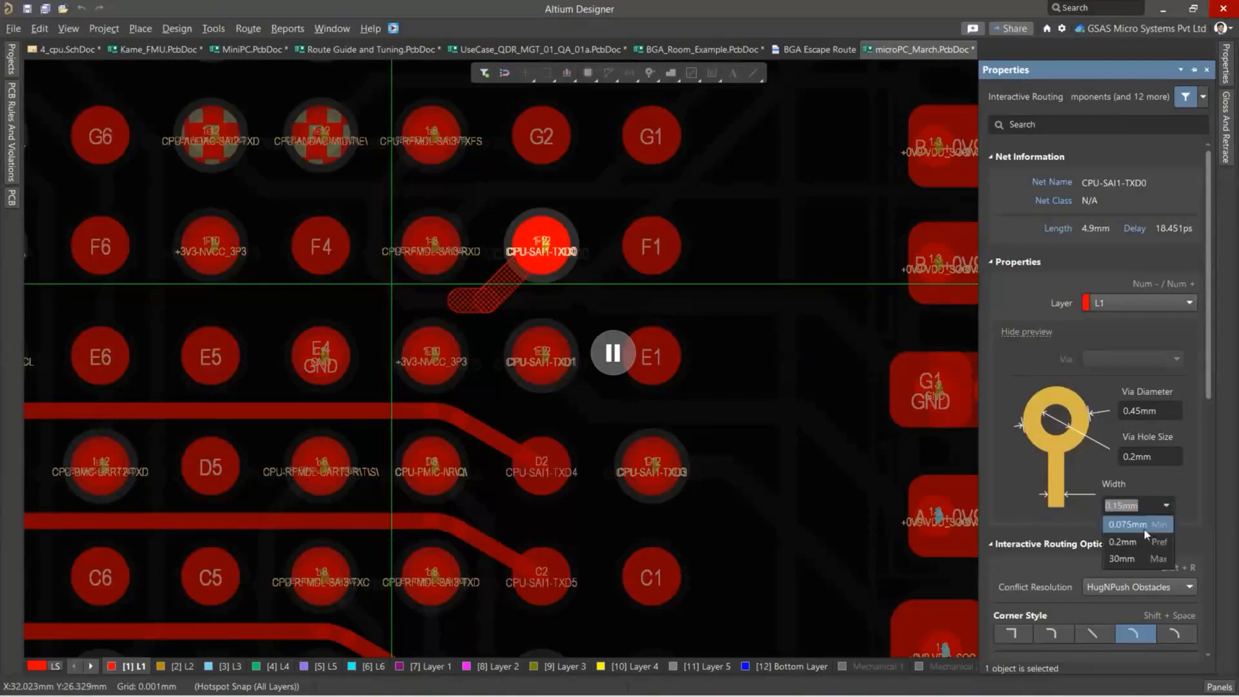
left_click(1144, 528)
scroll(1126, 547, "down", 3)
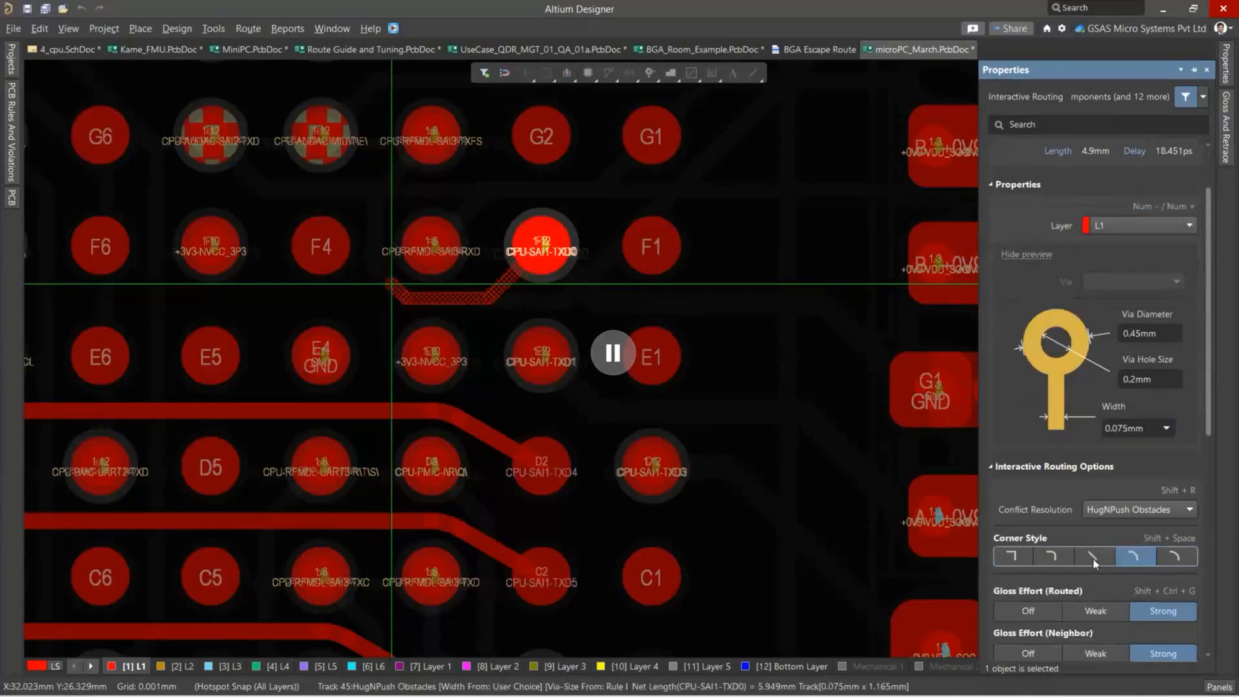
left_click(1093, 557)
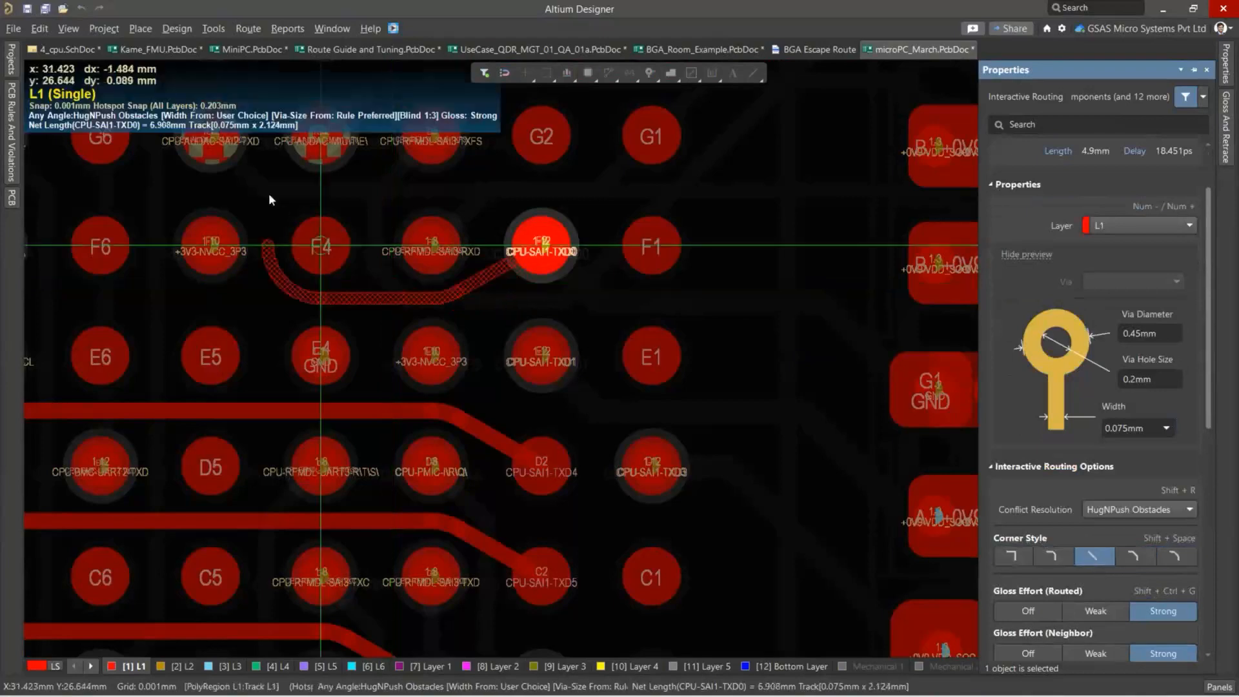
Try to weave any-angle tracks between the BGA pads from the CPU-SAI1-TXD0 pad and the CPU-RFMDL-SAI3-RXD pad.
scroll(161, 199, "down", 2, "ctrl")
right_click_drag(313, 235, 559, 284)
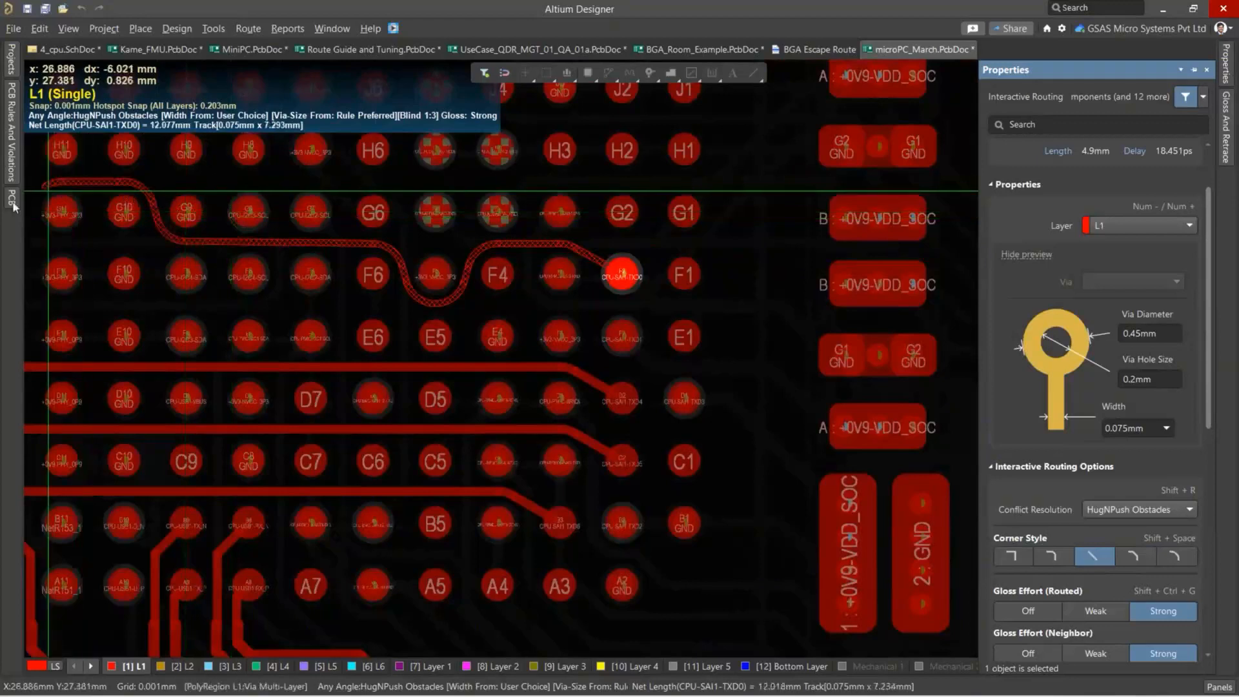
right_click(94, 192)
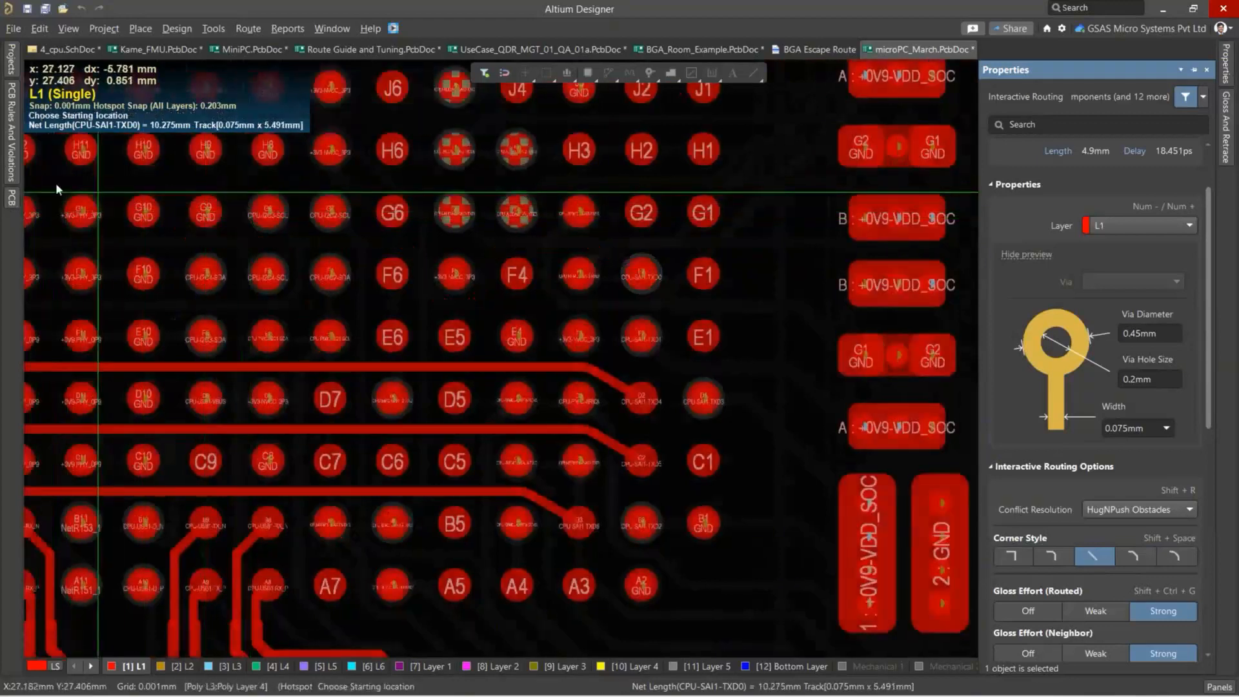
left_click(579, 275)
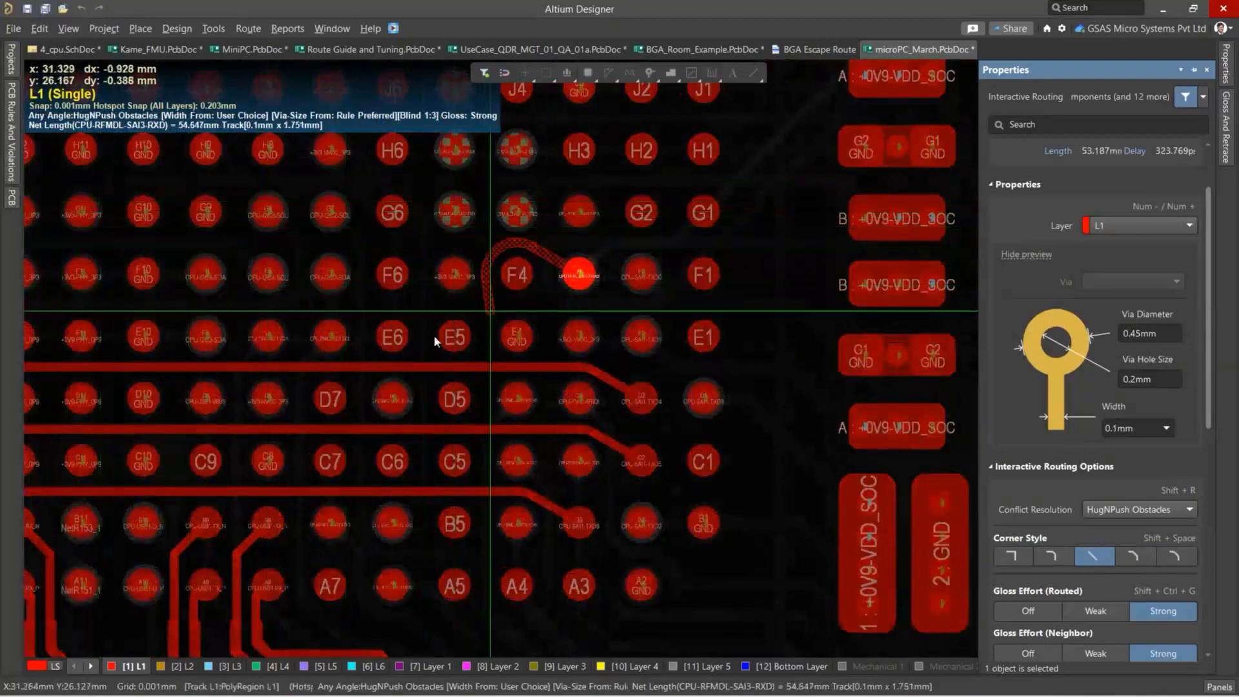
right_click(535, 273)
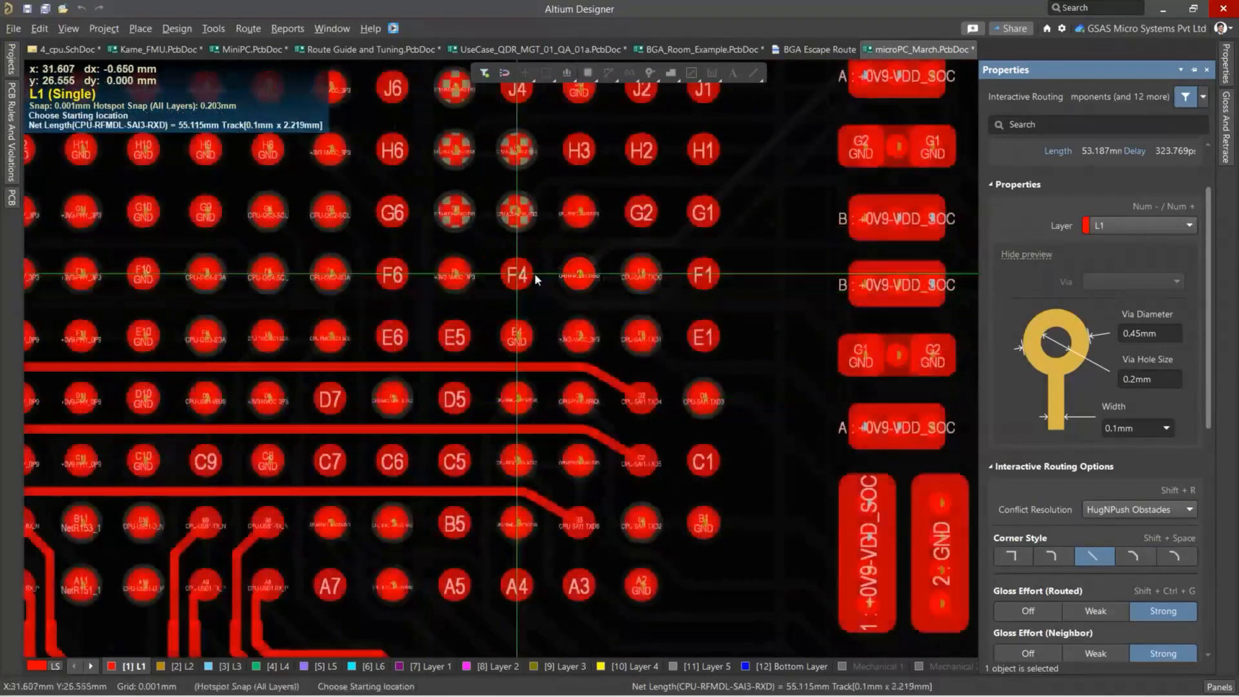
Leave interactive routing and switch to the presentation slide titled Demo.
right_click(535, 274)
scroll(665, 288, "down", 5, "ctrl")
scroll(665, 288, "down", 3, "ctrl")
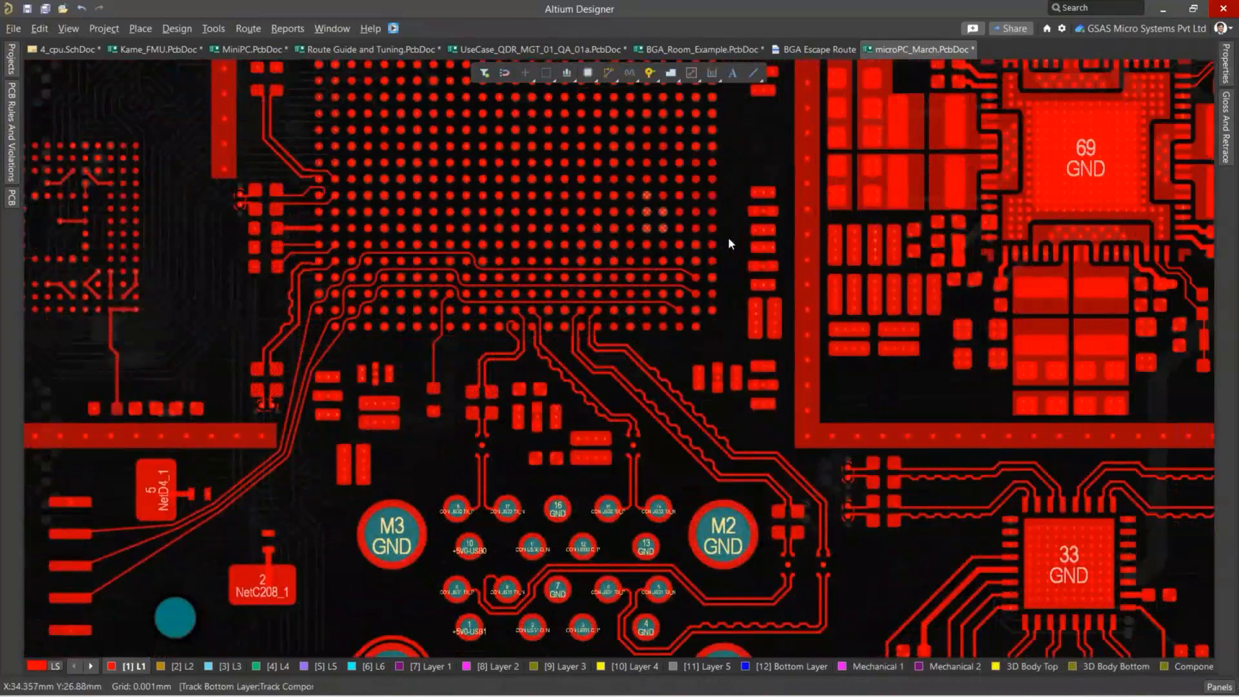
key("alt+Tab")
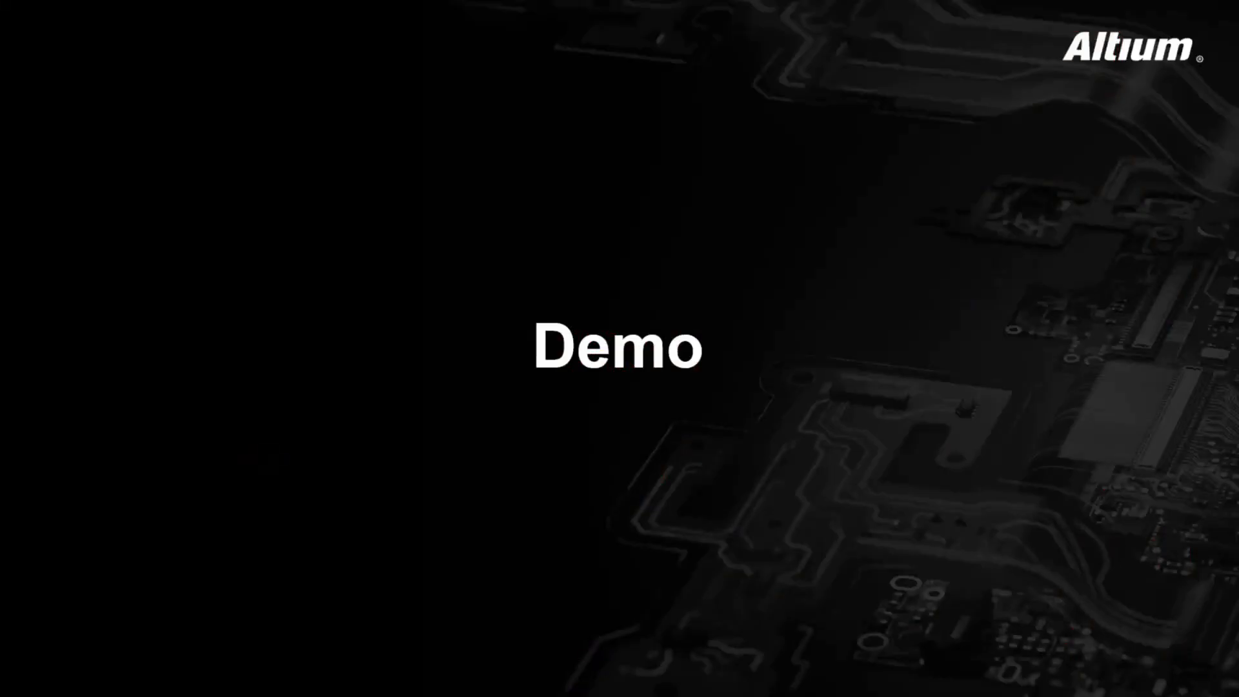